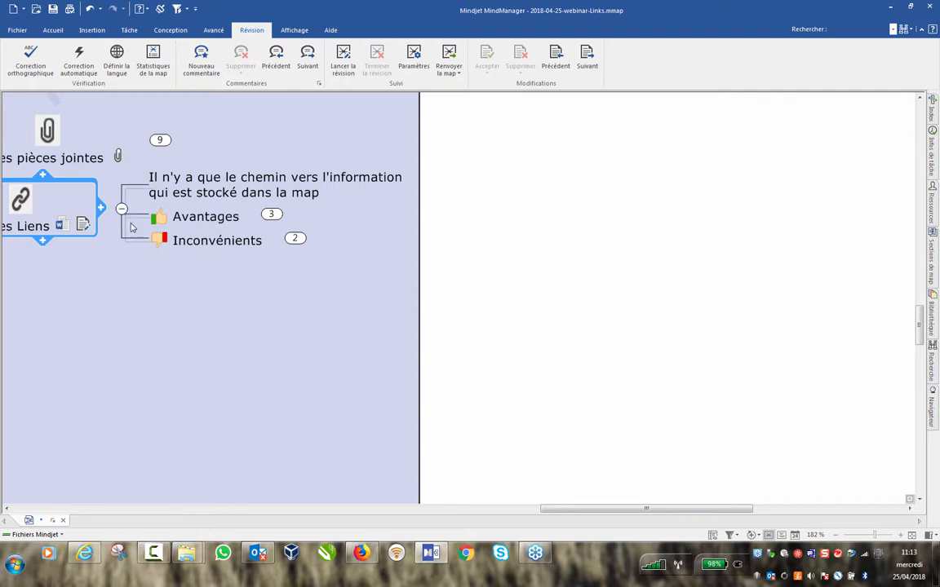
Collapse the Les Liens subtopics and the links-versus-attachments differences branch.
click(121, 209)
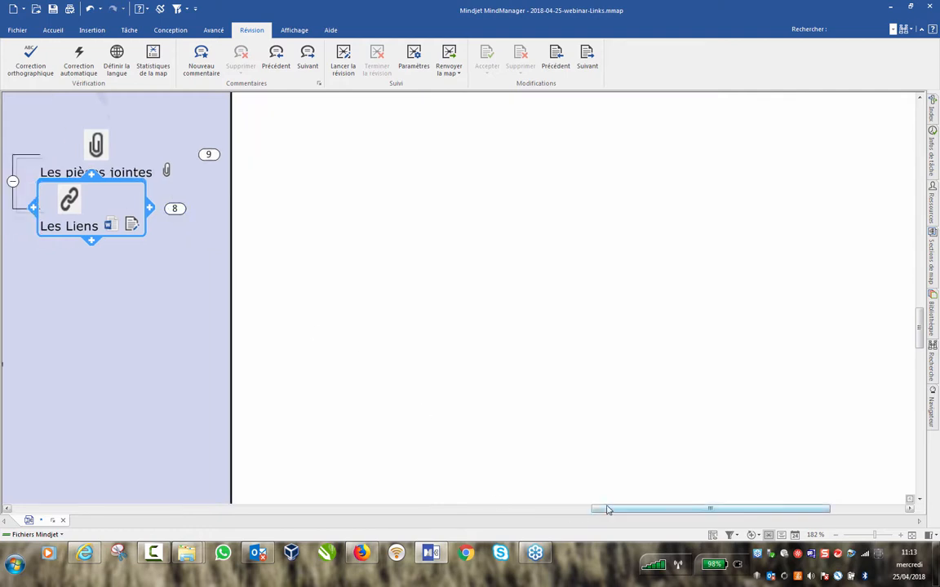
drag(602, 508, 477, 510)
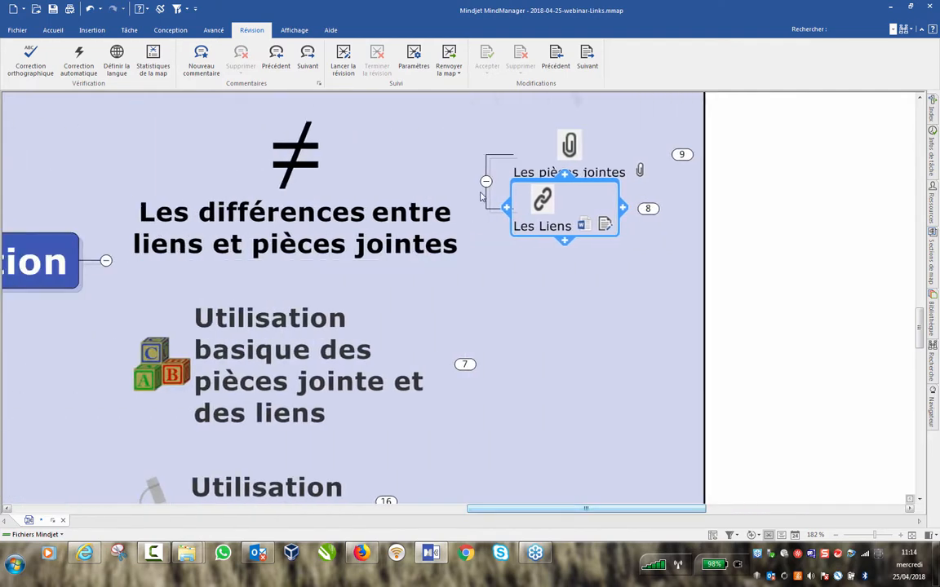
click(485, 181)
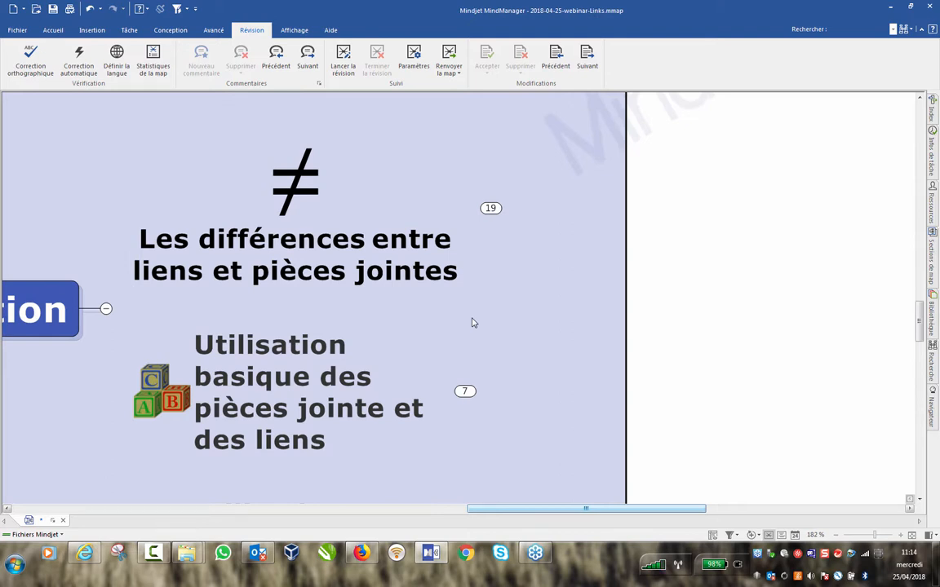
Expand 'Utilisation basique' and 'Comment les ajouter à vos maps' to reveal the three adding methods.
click(465, 391)
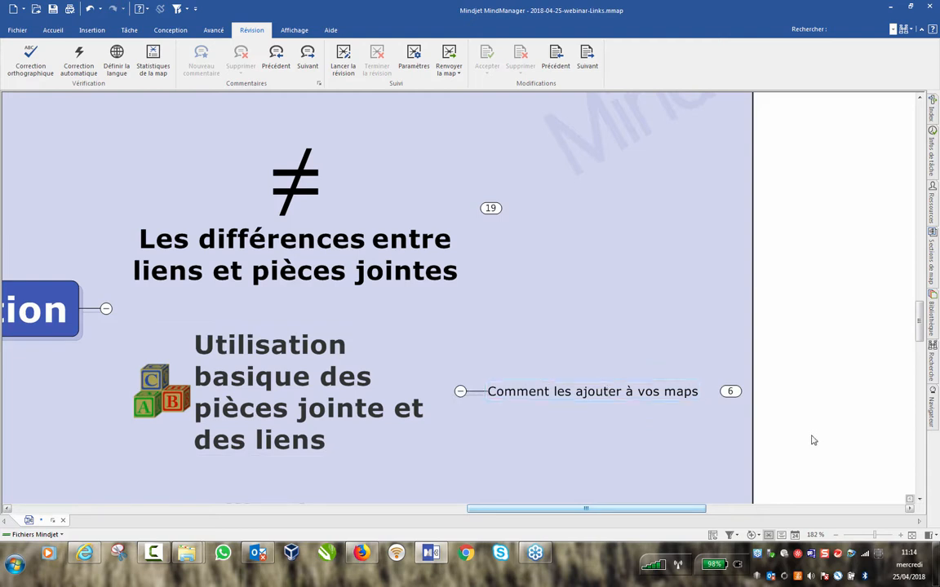
click(731, 393)
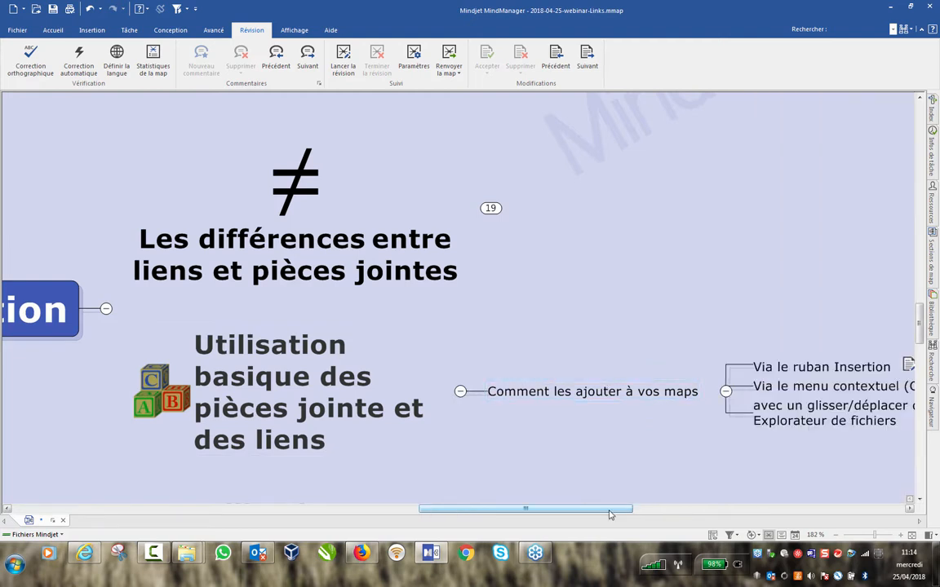
drag(608, 513, 703, 516)
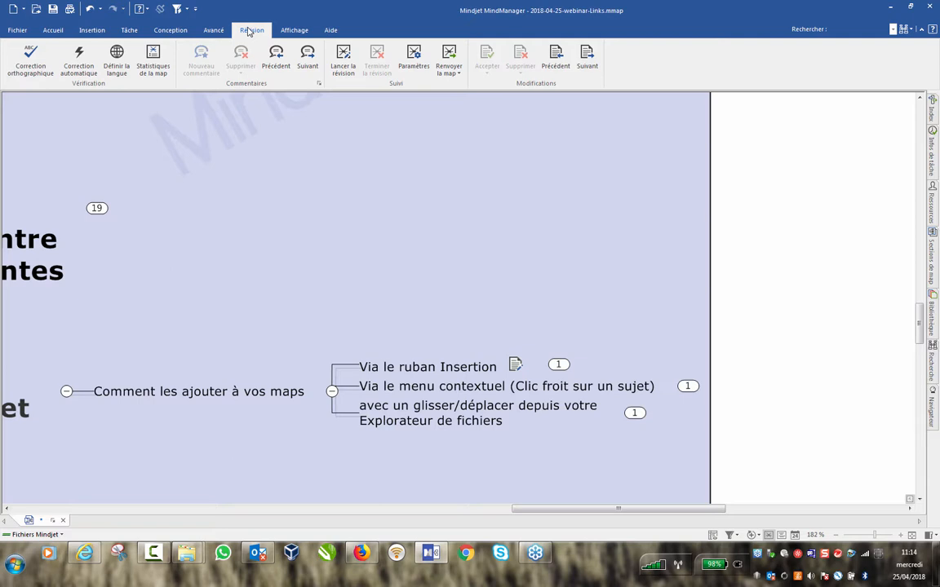
Expand 'Via le ruban Insertion', create a Floating Topic on blank canvas, and start Joindre des fichiers.
click(92, 31)
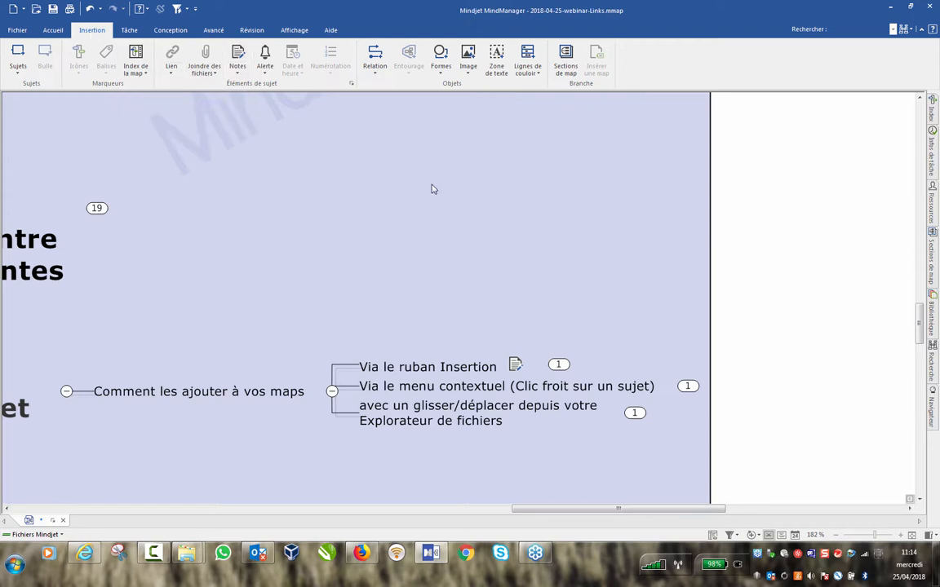
click(558, 364)
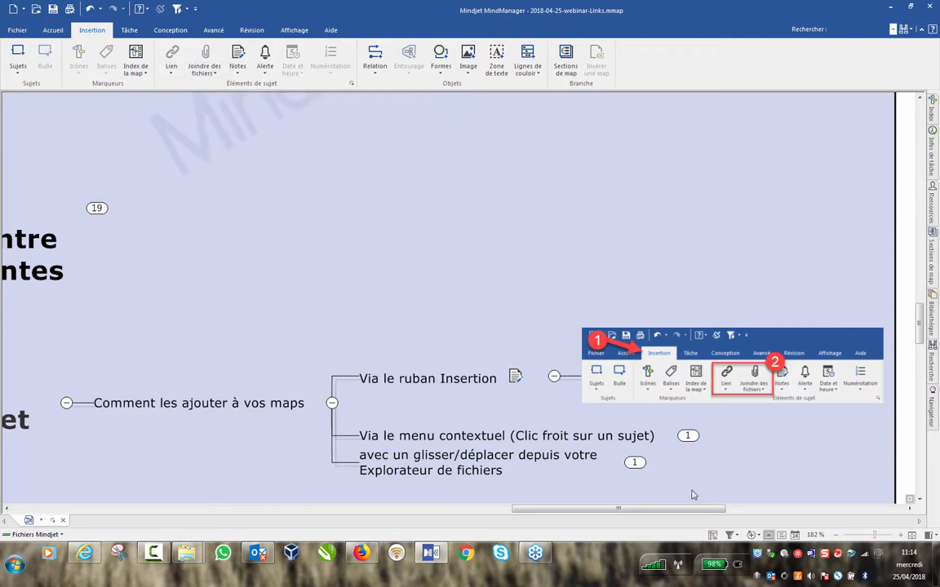
drag(687, 510, 732, 512)
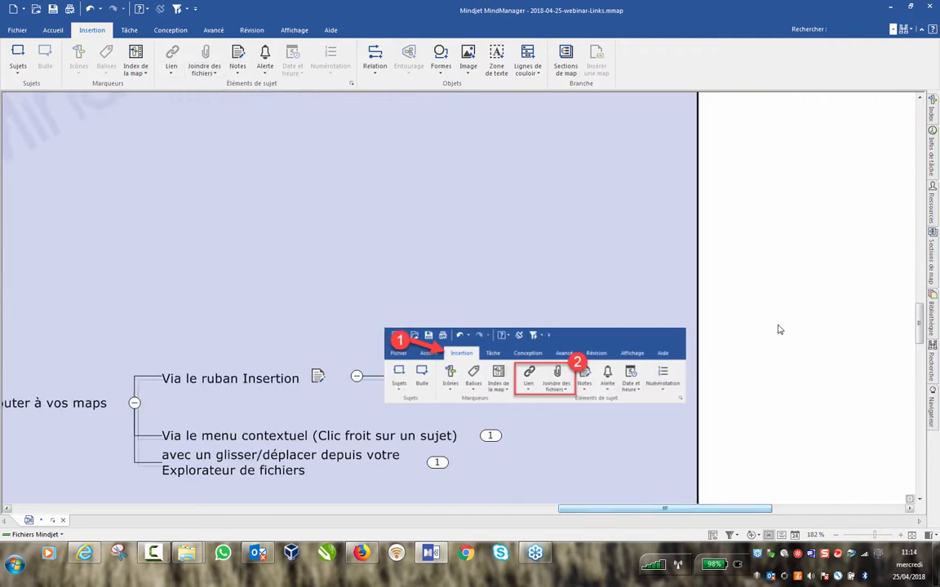
double_click(757, 367)
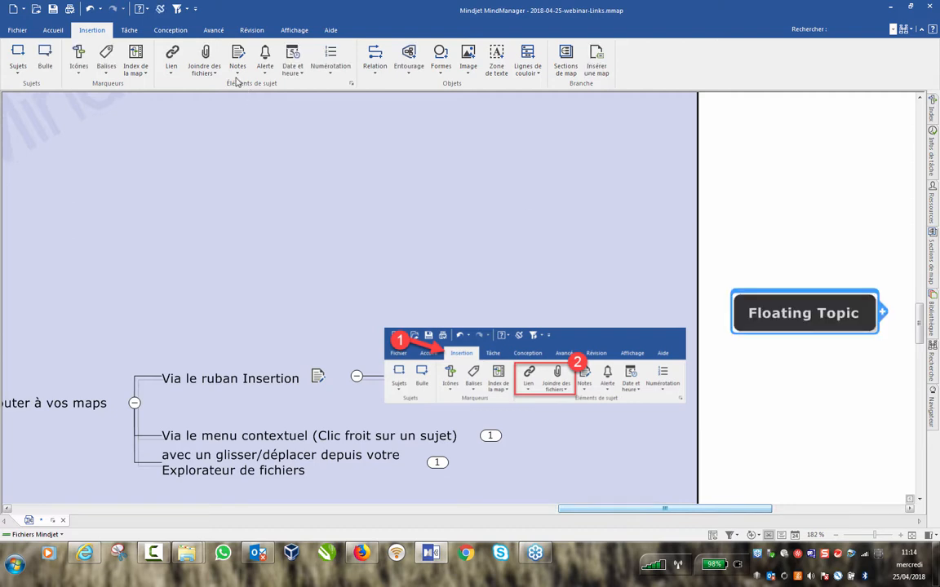
click(205, 56)
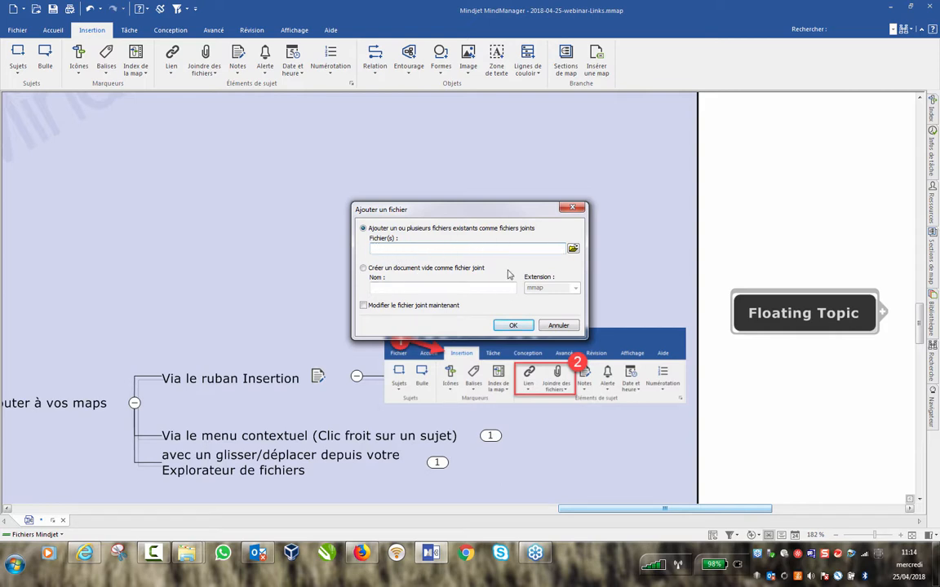
Look at the new blank document option's type list, leaving it unchanged.
click(363, 268)
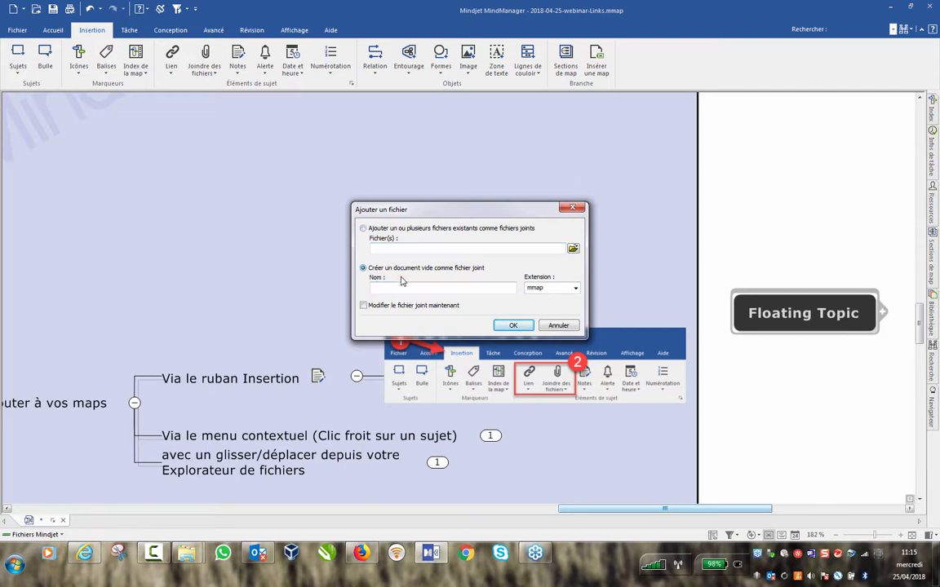
click(574, 290)
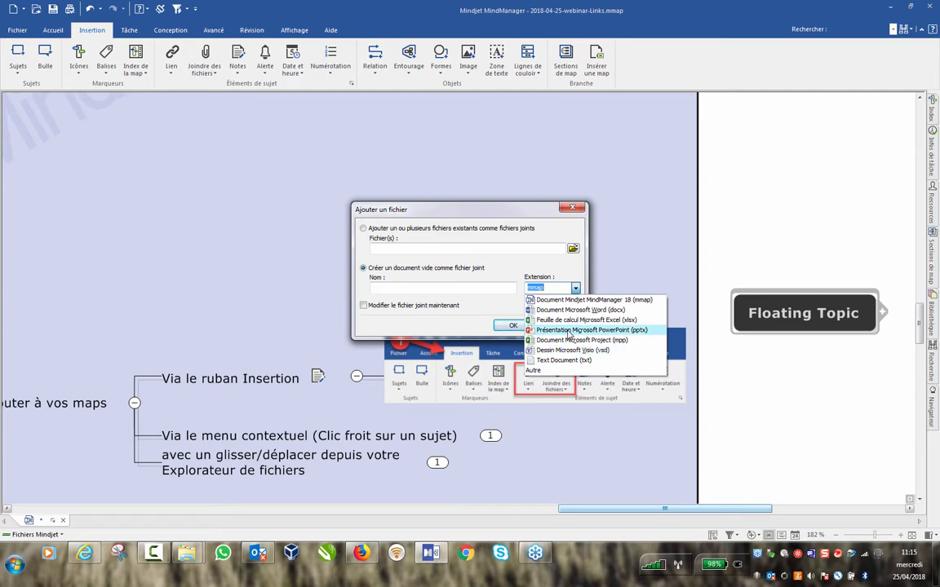
click(473, 259)
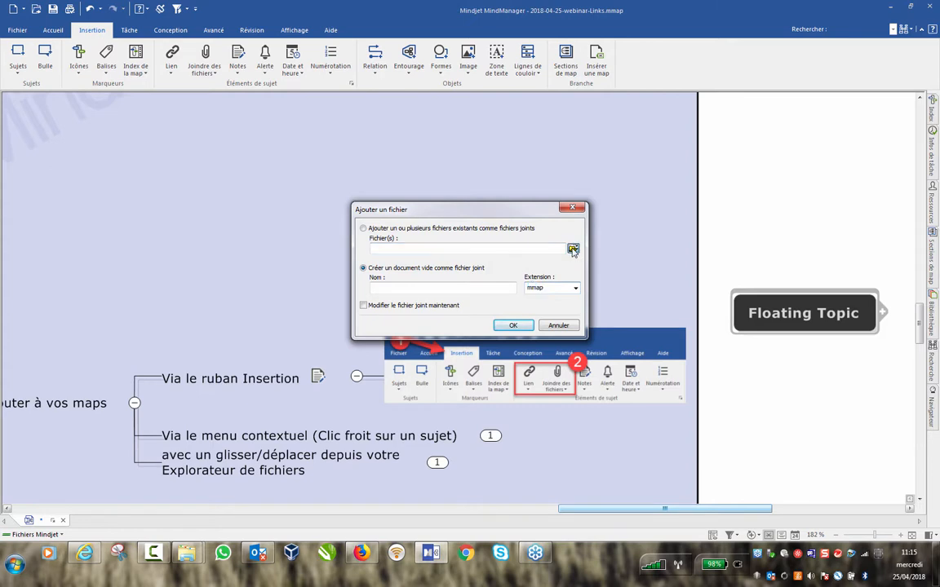
Attach a PDF from D:\Webinar\2018-04-25-Webinar-link\Documents\2016\Marketing\PDF to the Floating Topic.
click(573, 249)
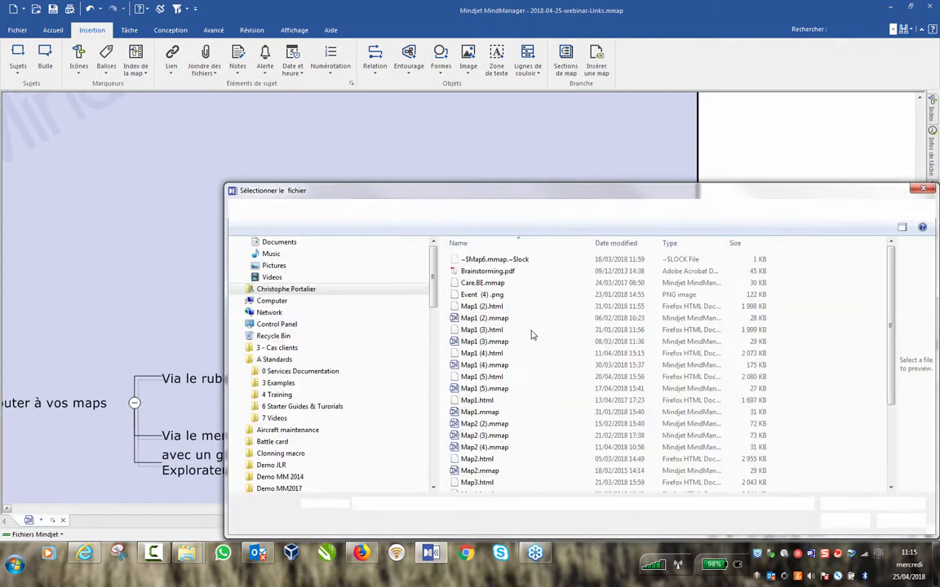
click(277, 423)
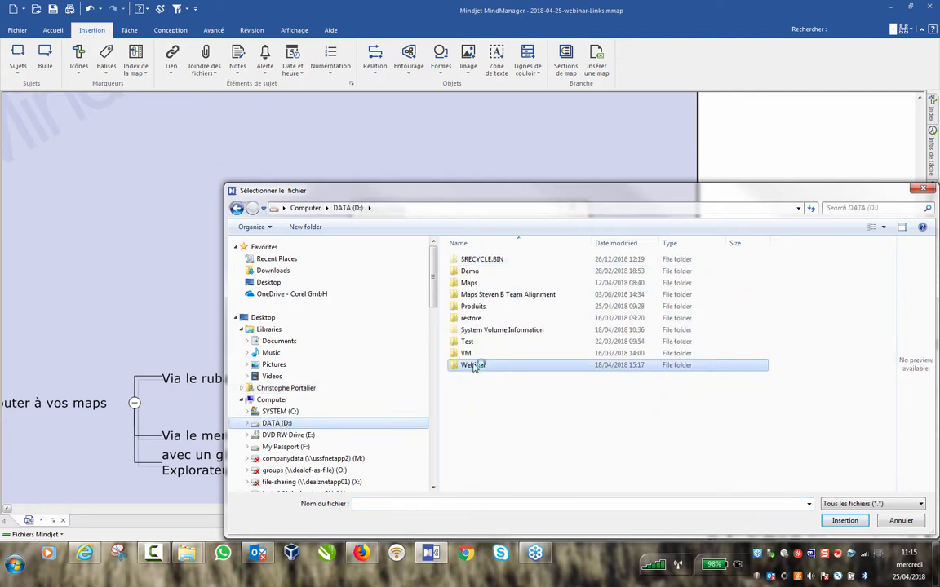
double_click(476, 365)
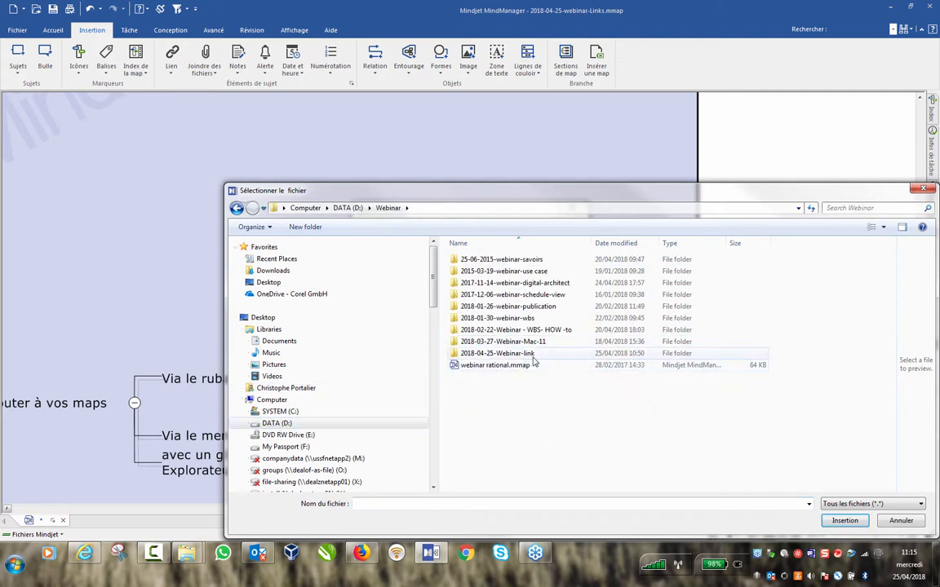
double_click(522, 354)
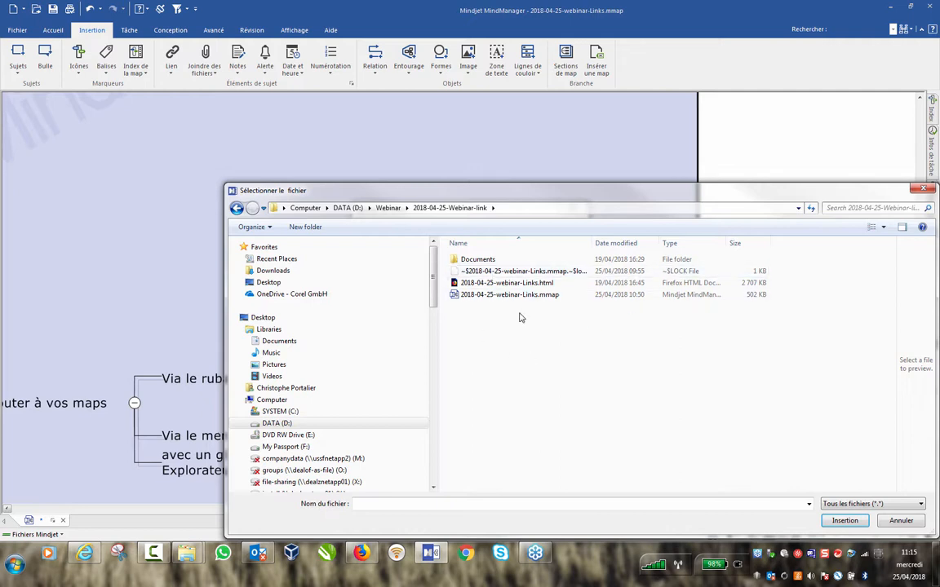
double_click(473, 259)
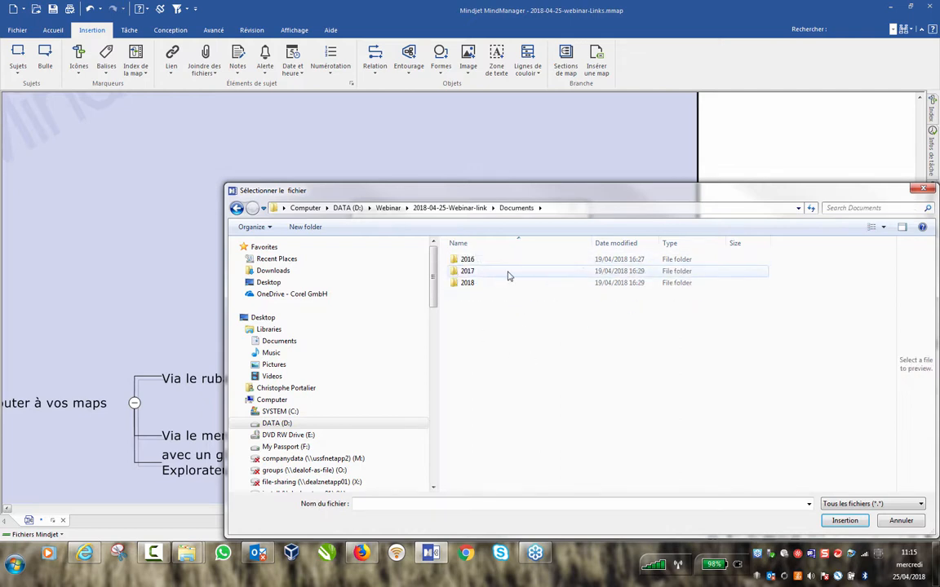
double_click(467, 259)
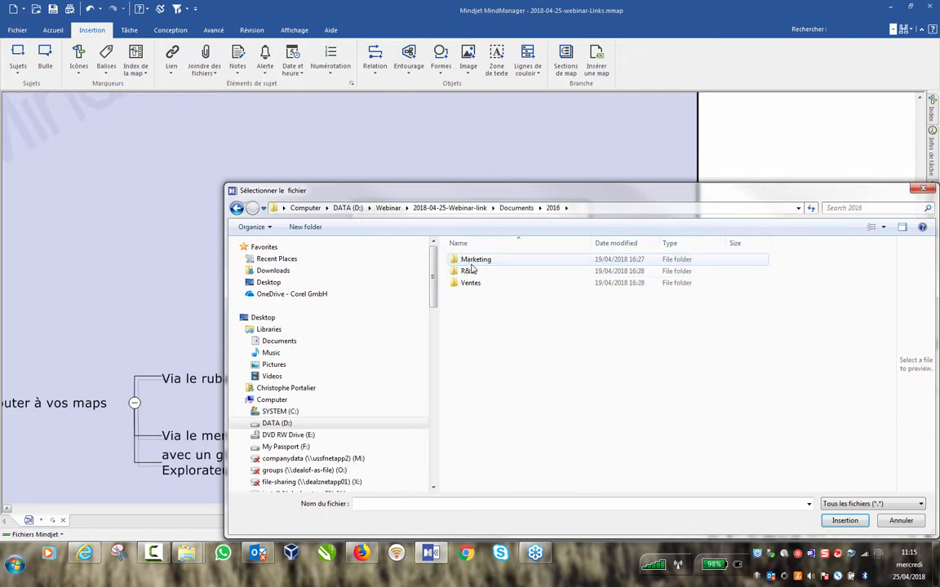
double_click(478, 262)
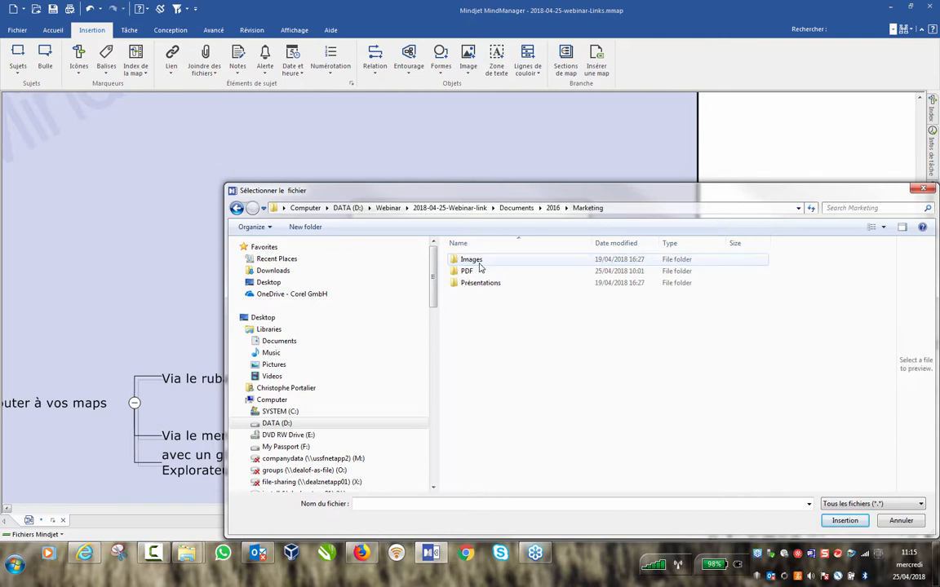
double_click(470, 275)
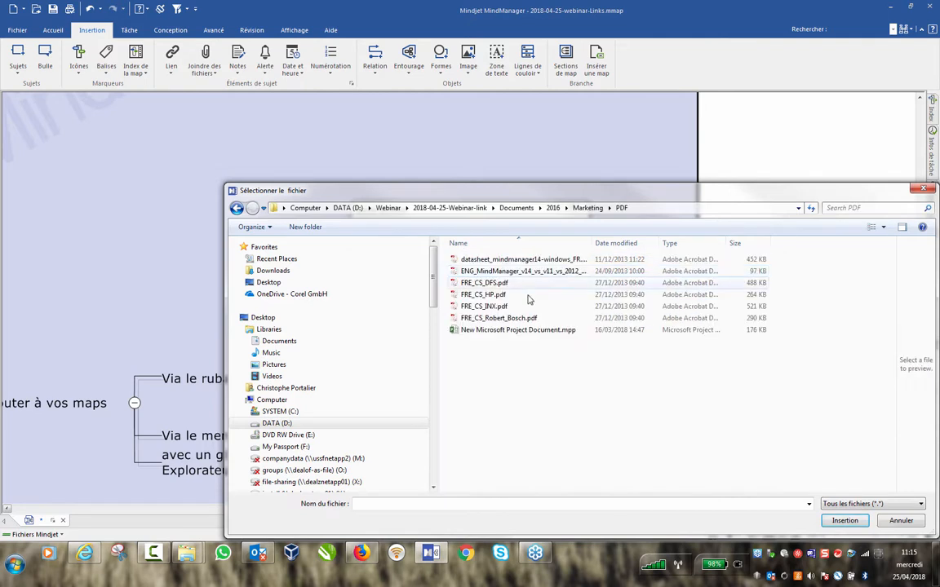
double_click(482, 284)
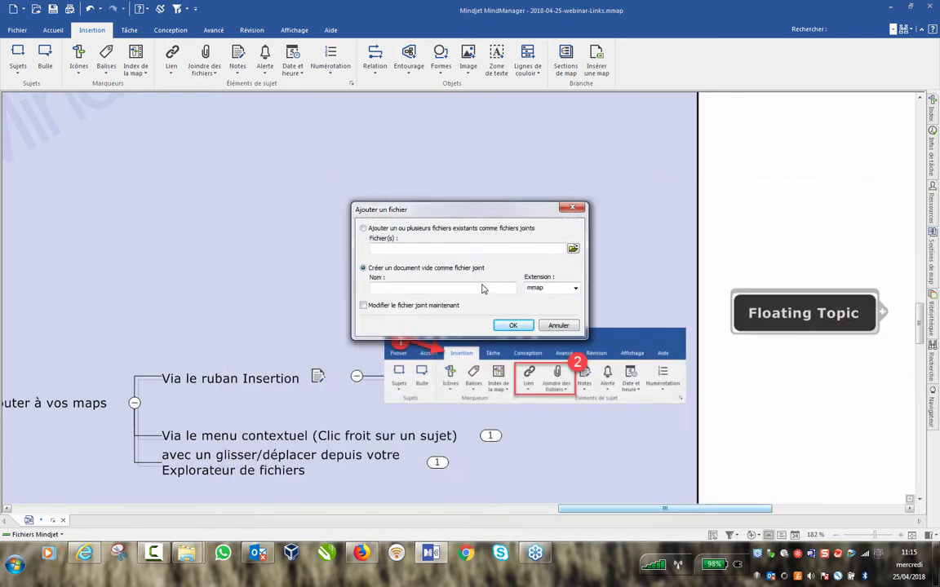
click(513, 327)
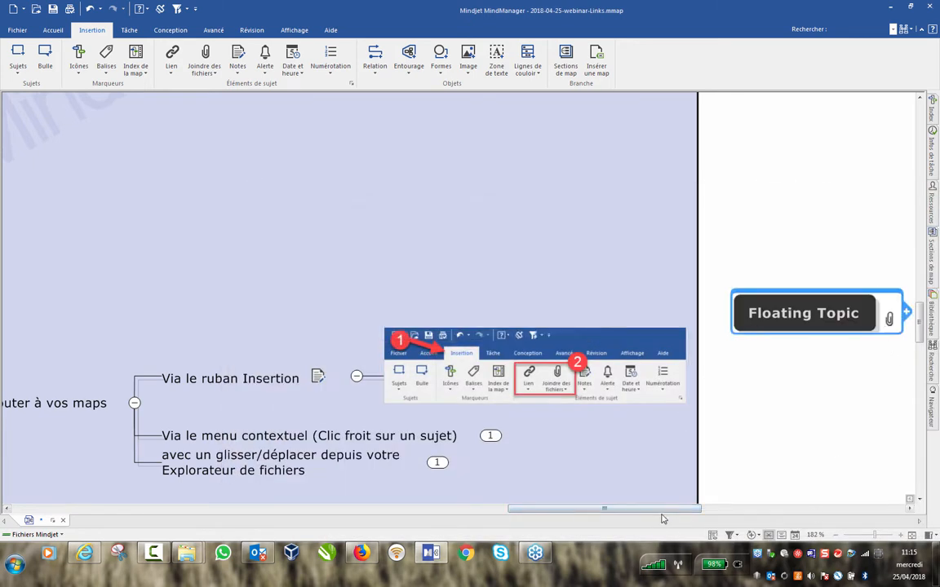
Zoom out to 145% and expand the 'Via le menu contextuel' illustration of the add-file and add-link commands.
scroll(686, 510, right, 2)
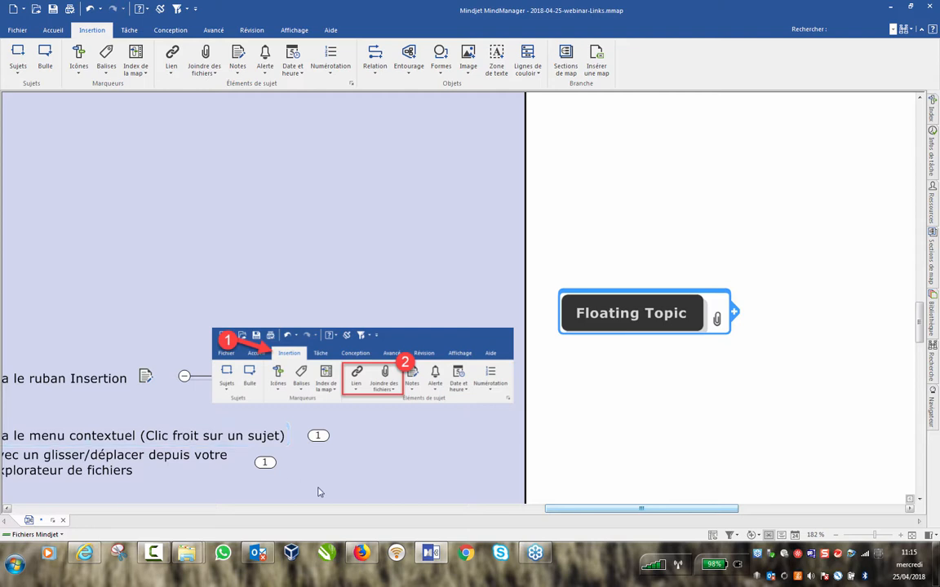
drag(570, 508, 531, 508)
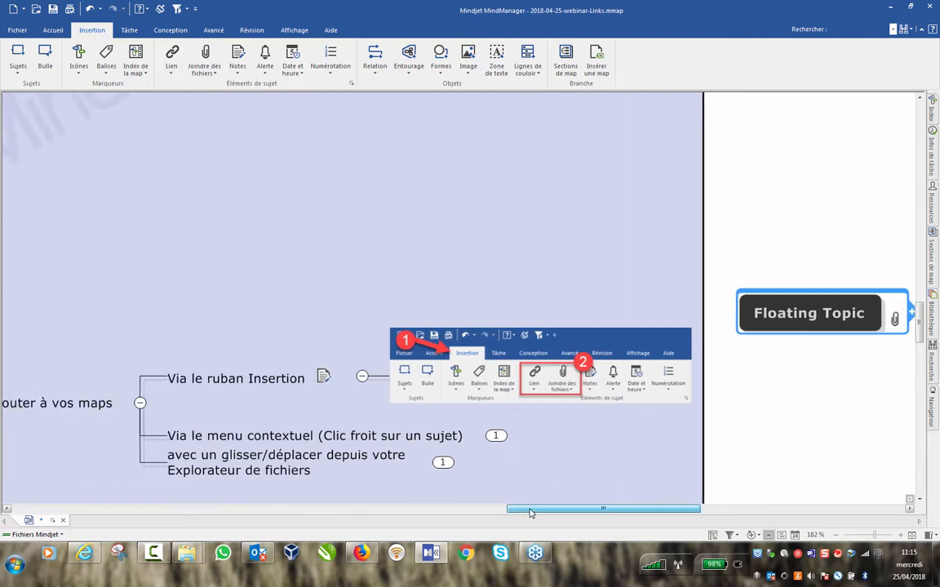
scroll(589, 367, down, 2)
scroll(616, 323, down, 2)
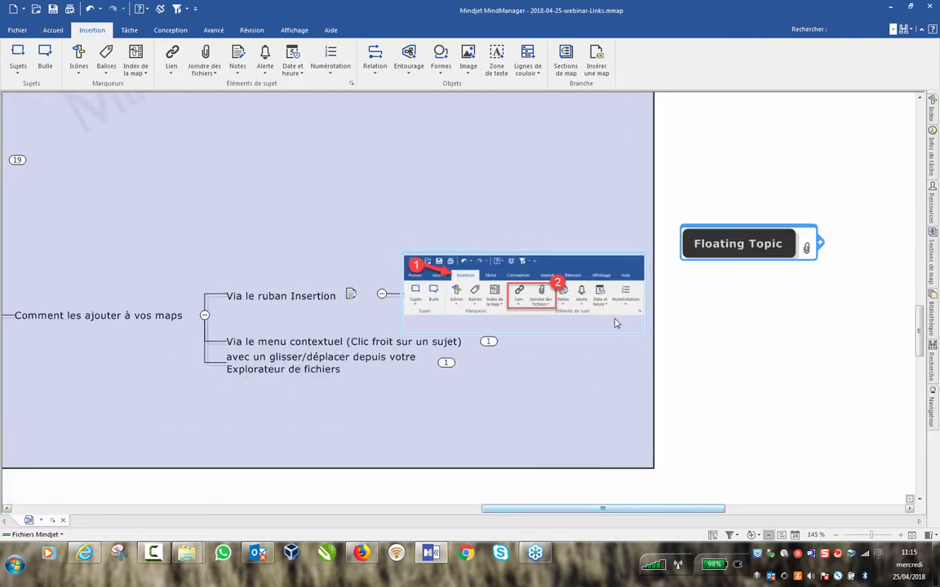
right_click(489, 342)
scroll(514, 309, down, 2)
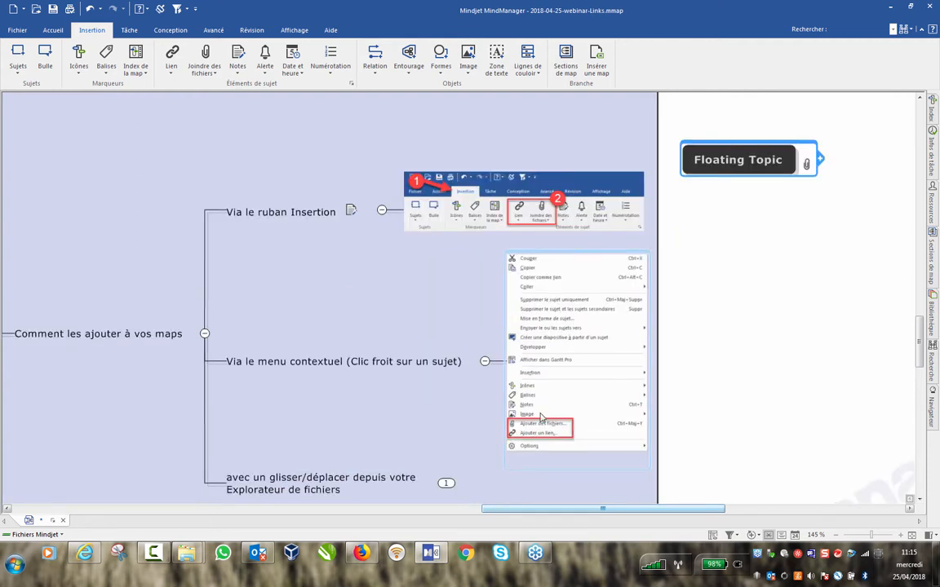
Attach FRE_CS_INX.pdf to the Floating Topic via its right-click Ajouter des fichiers… command.
right_click(738, 160)
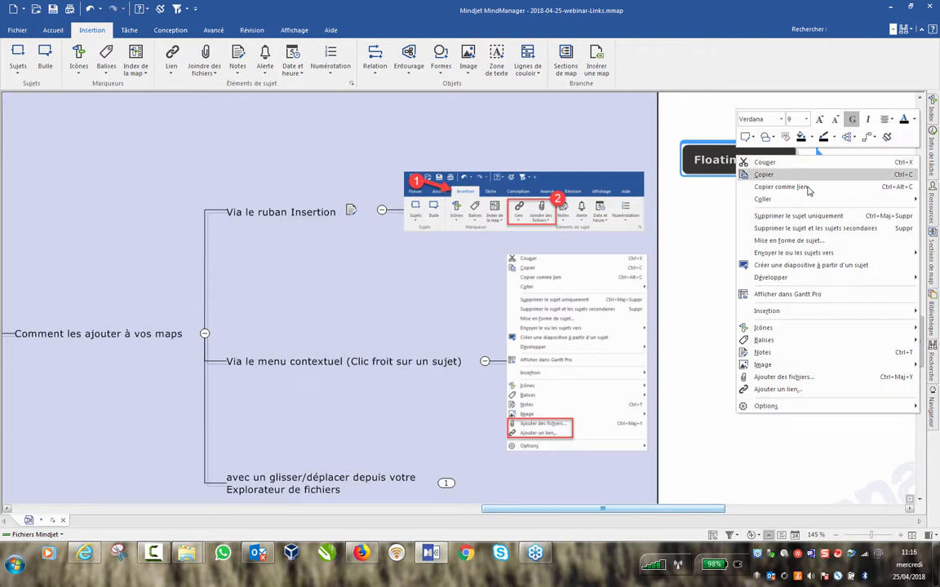
mouse_move(819, 406)
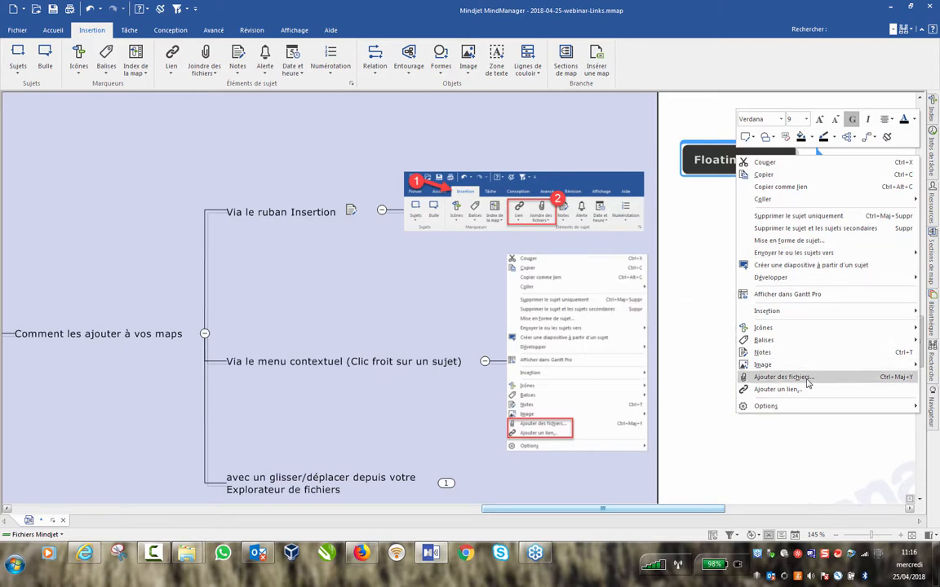
click(807, 381)
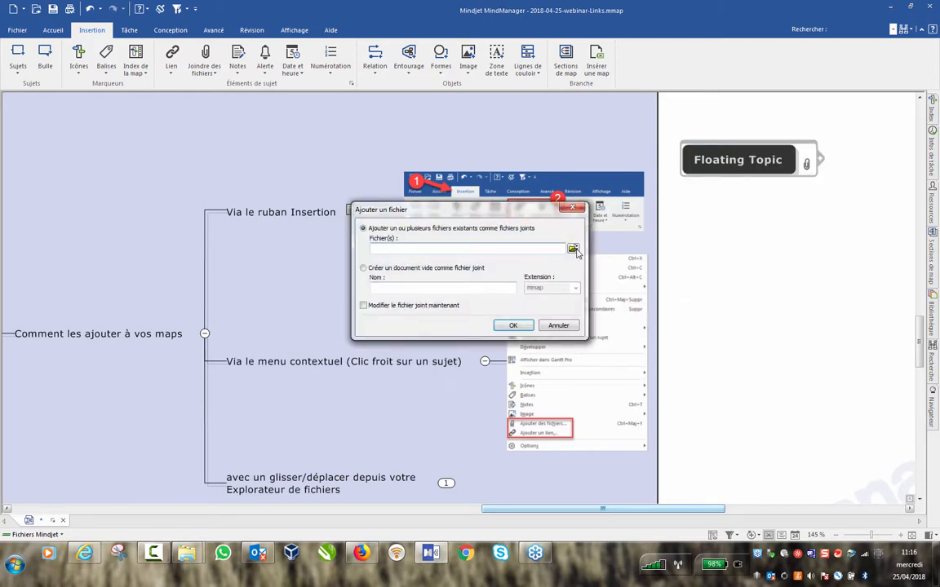
click(574, 248)
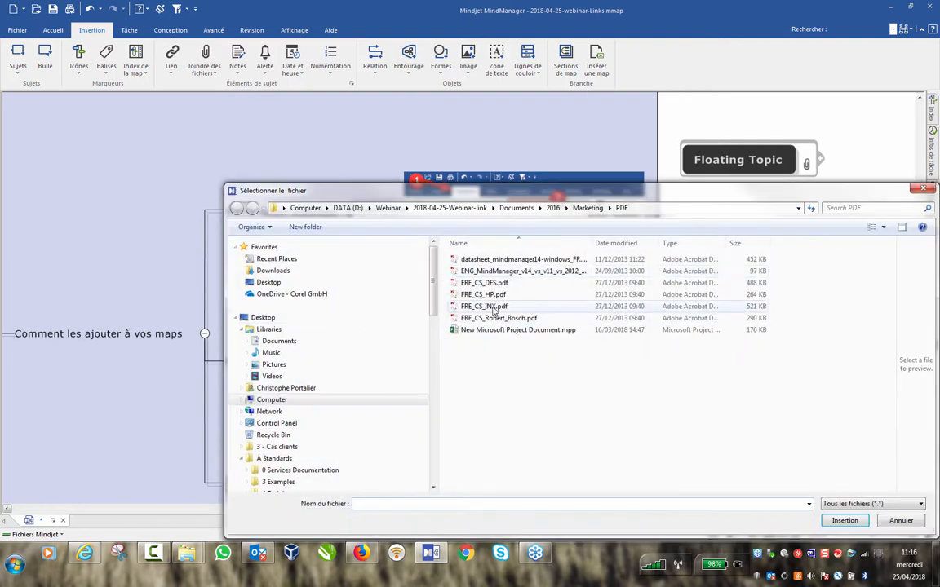
double_click(484, 307)
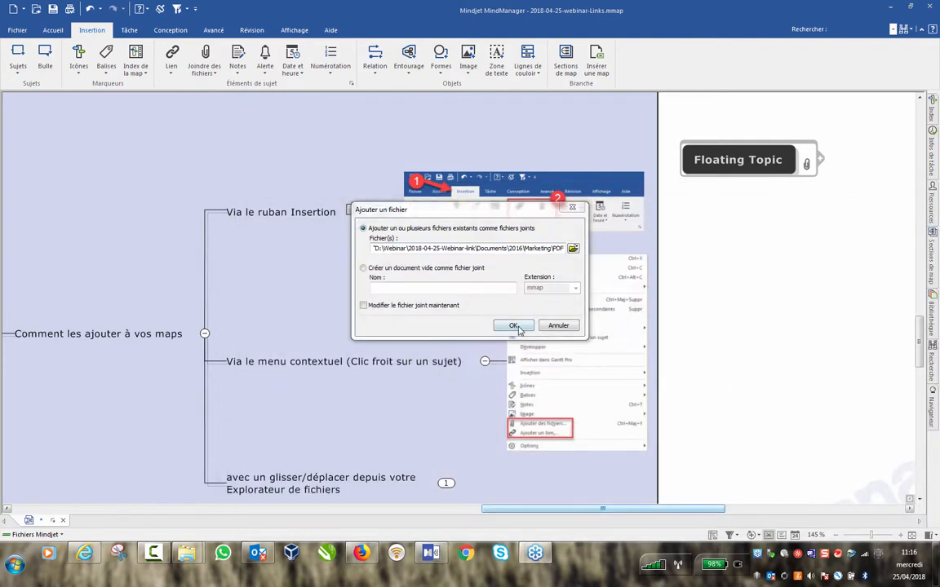
click(514, 325)
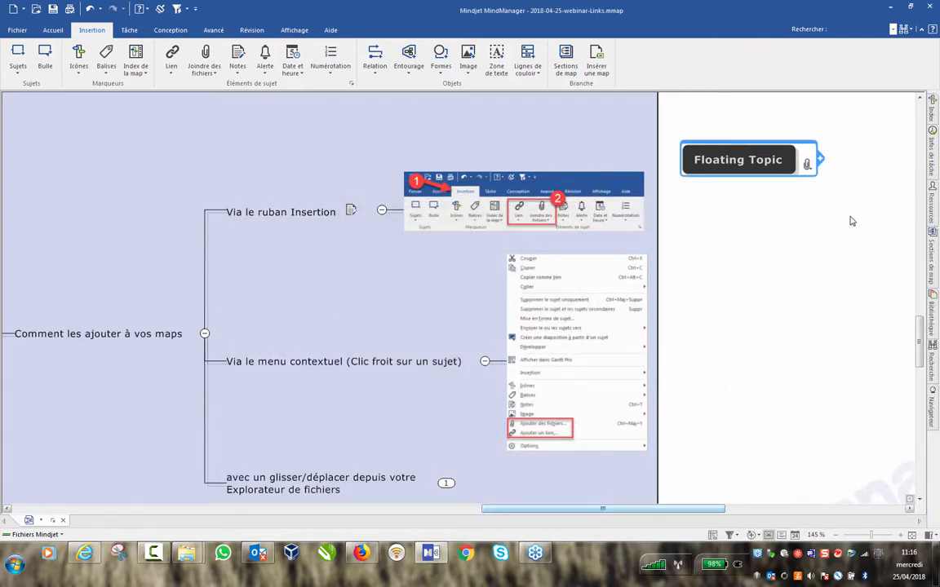
Check the paperclip list shows both FRE_CS_DFS.pdf and FRE_CS_INX.pdf attached.
scroll(855, 219, up, 5)
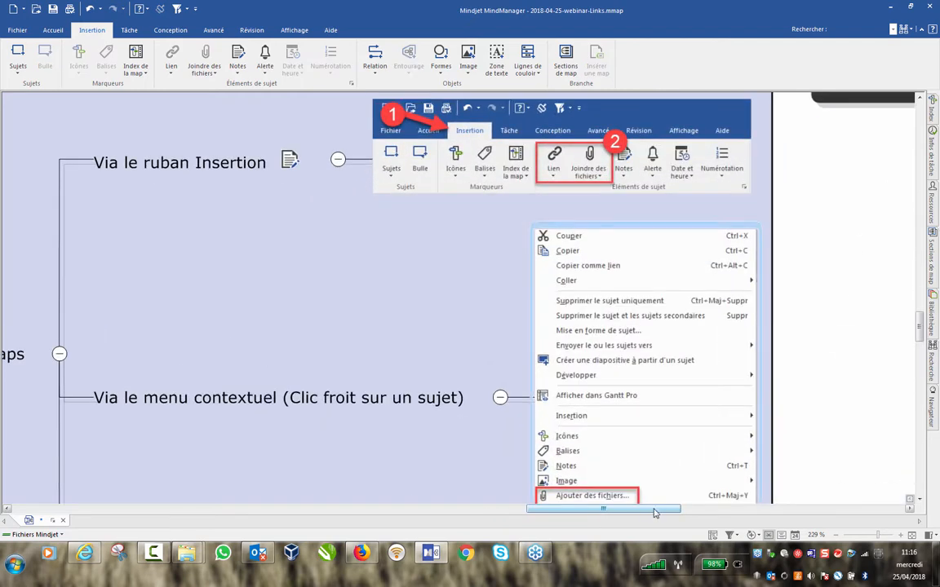
drag(653, 510, 764, 514)
scroll(578, 304, up, 3)
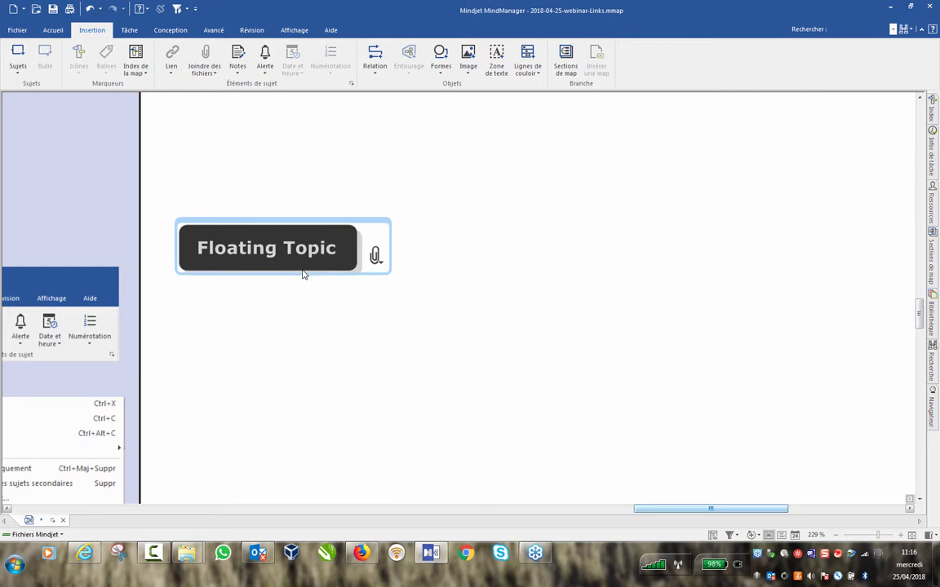
click(375, 257)
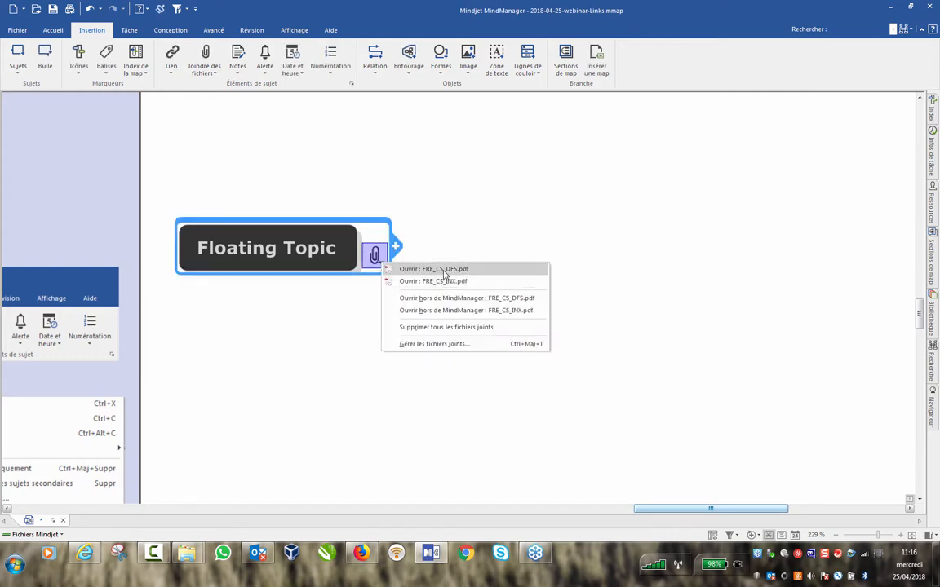
click(469, 224)
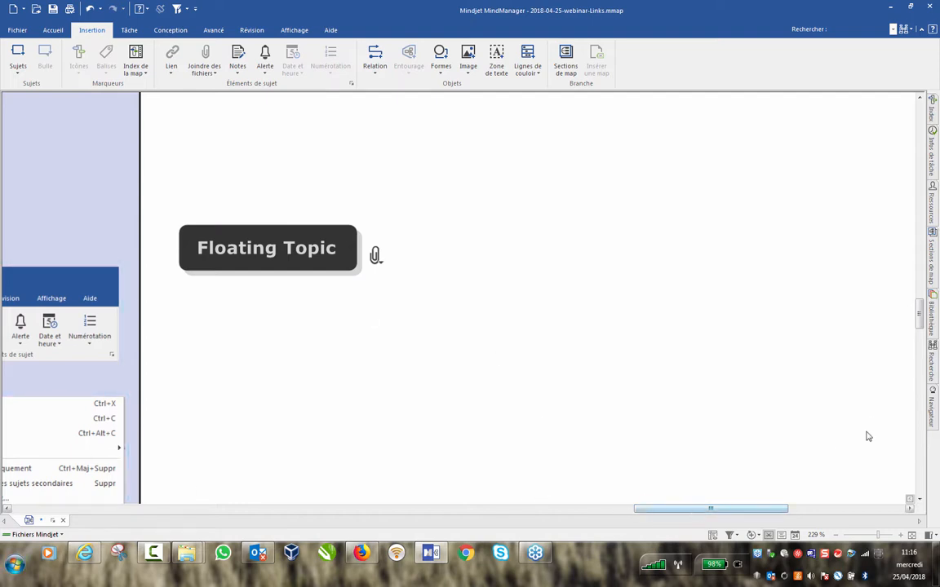
drag(919, 311, 922, 318)
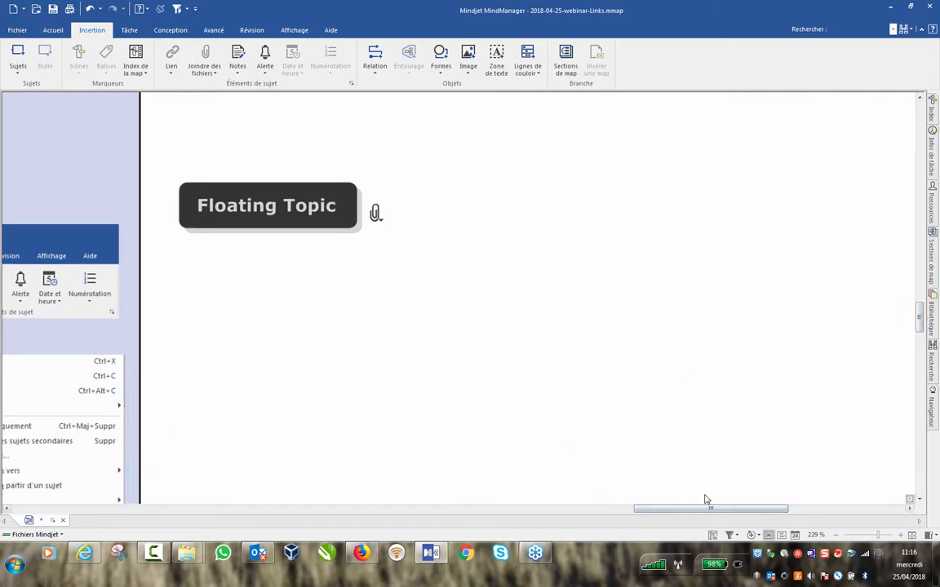
Fold the 'Via le ruban Insertion' and 'Via le menu contextuel' images and show the 'avec un glisser/déplacer' Explorer screenshot.
drag(650, 509, 617, 509)
scroll(239, 302, down, 1)
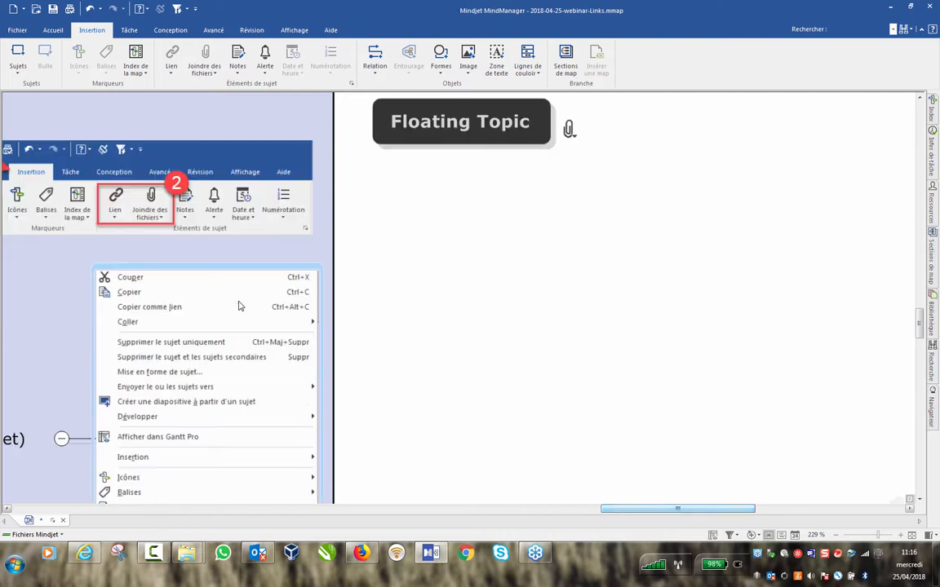
scroll(239, 305, down, 1)
ctrl+scroll(82, 320, down, 2)
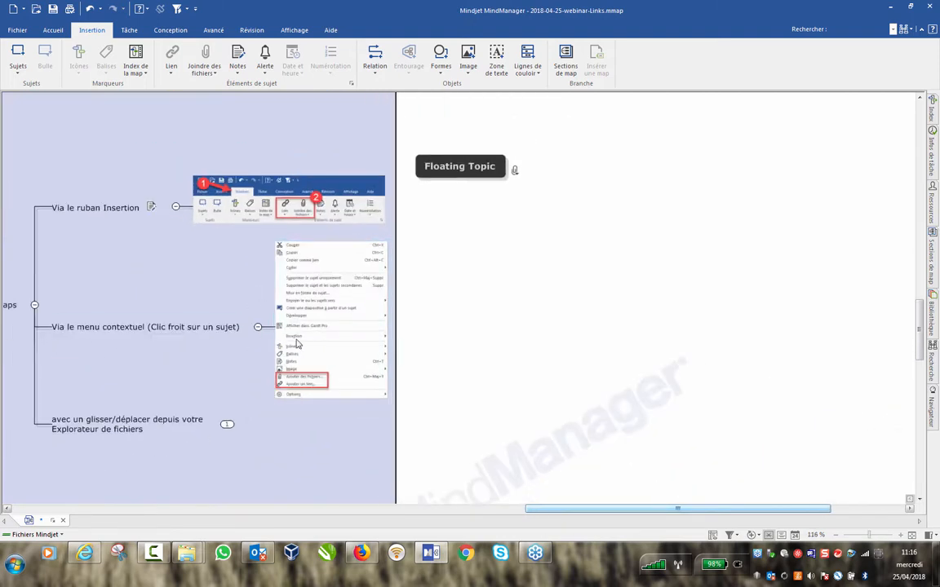
click(176, 207)
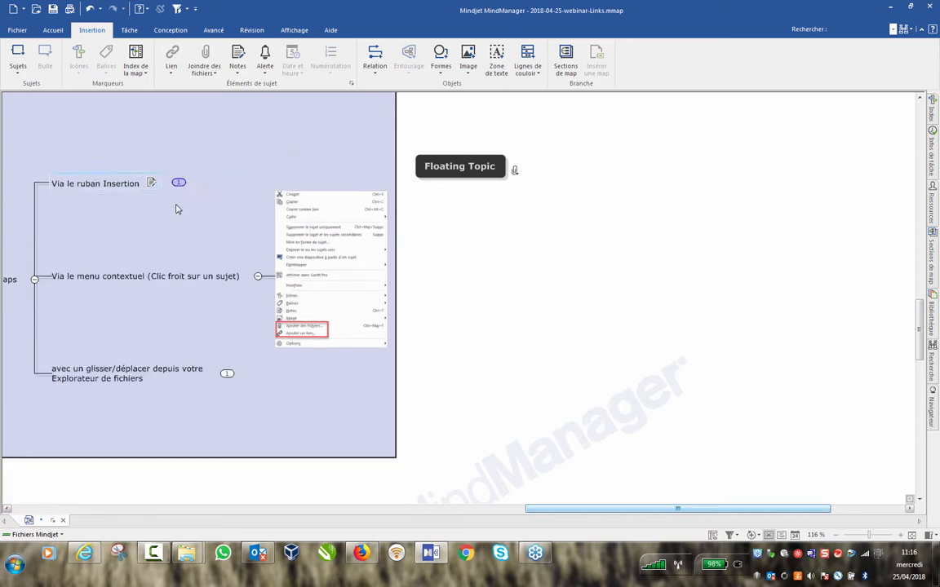
click(257, 276)
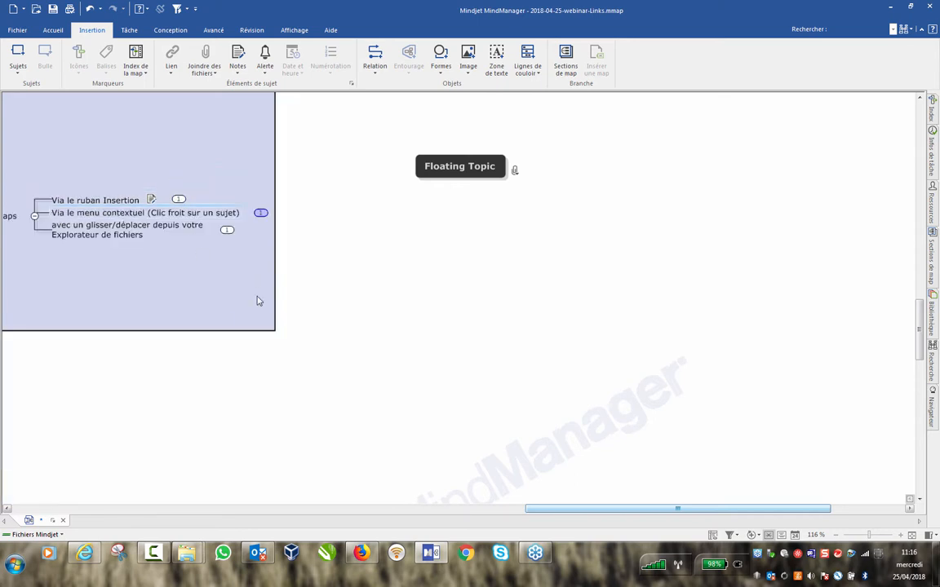
click(226, 230)
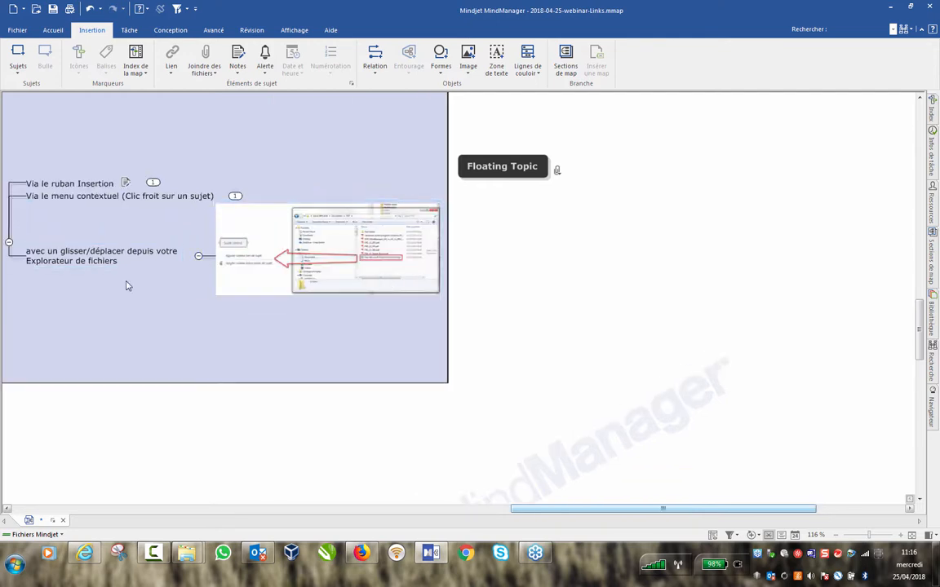
Bring up the Webinar Explorer window and narrow it so the map stays visible.
mouse_move(187, 556)
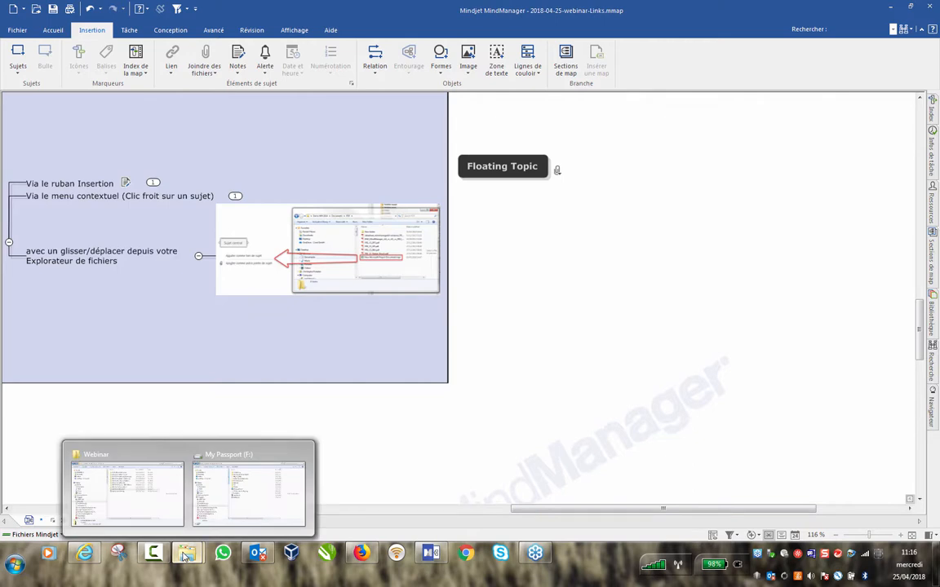
click(137, 497)
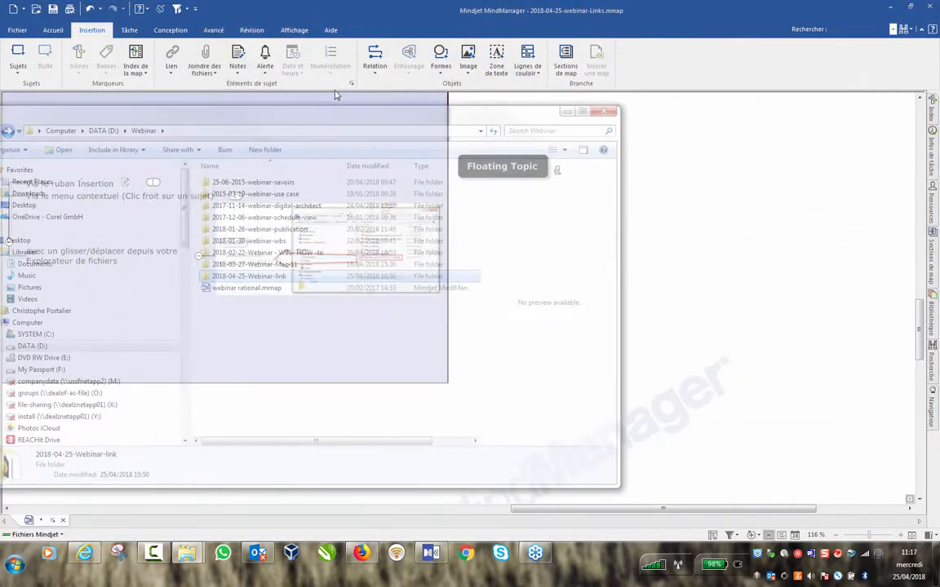
drag(639, 453, 392, 454)
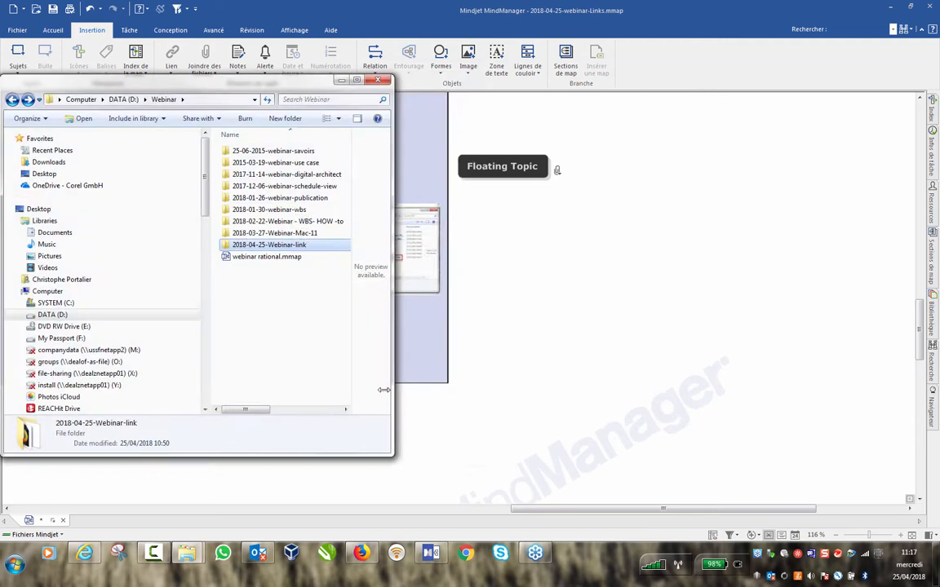
Navigate to 2018-04-25-Webinar-link\Documents\2016\Marketing\PDF and drag the datasheet PDF onto Floating Topic.
double_click(235, 246)
double_click(248, 153)
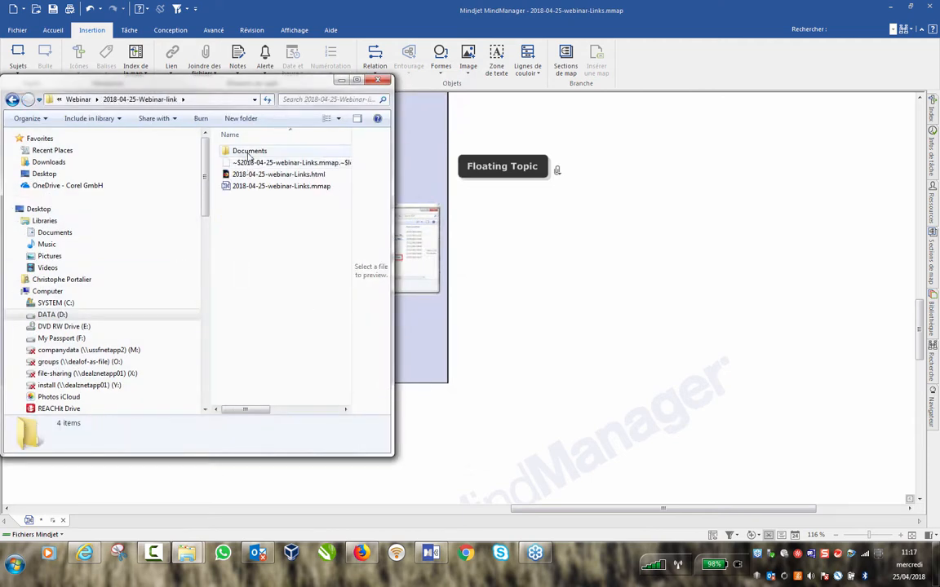
double_click(238, 154)
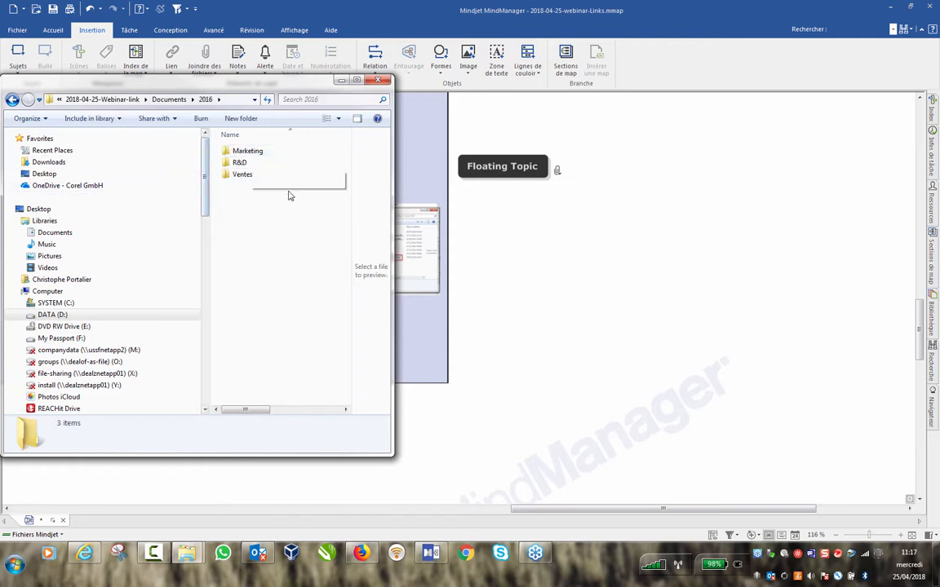
double_click(252, 151)
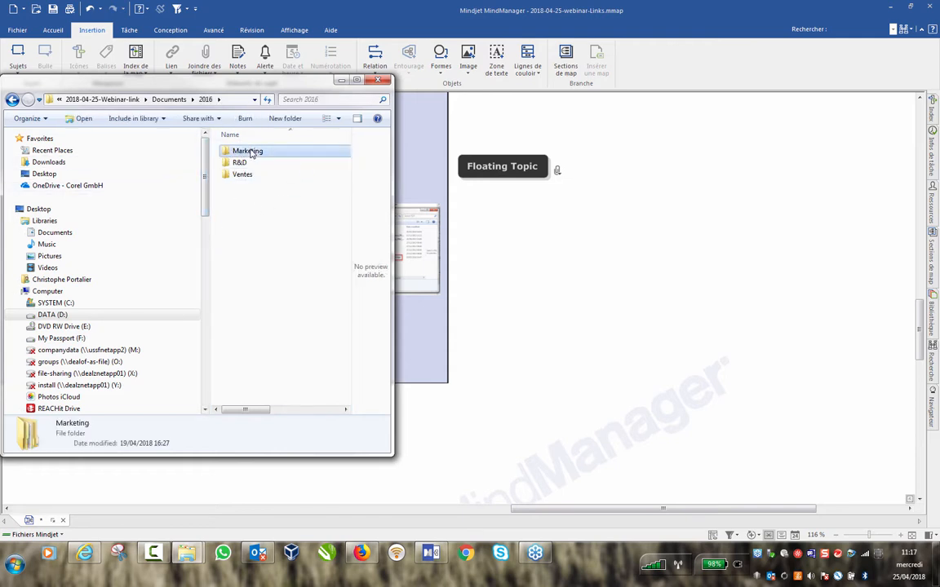
double_click(239, 163)
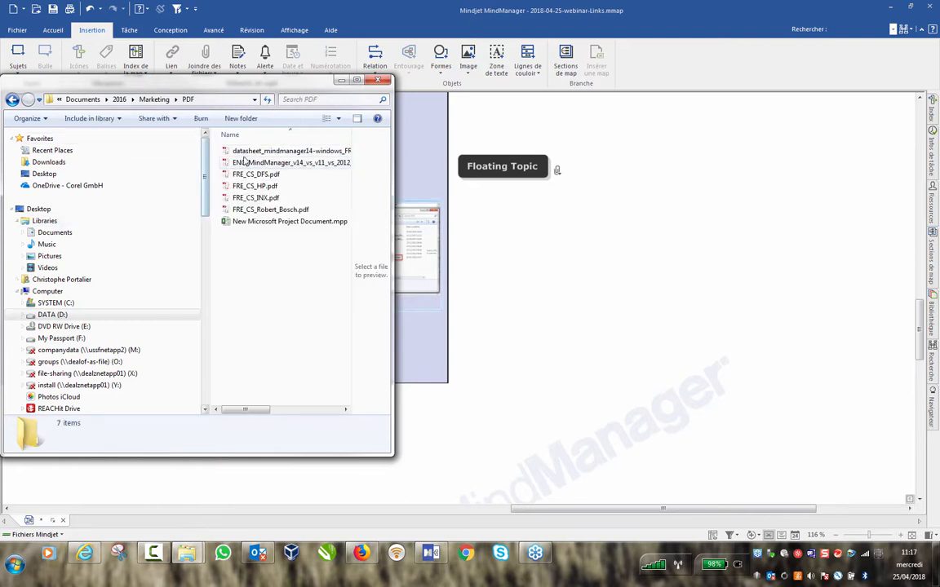
drag(247, 153, 560, 167)
drag(501, 166, 571, 158)
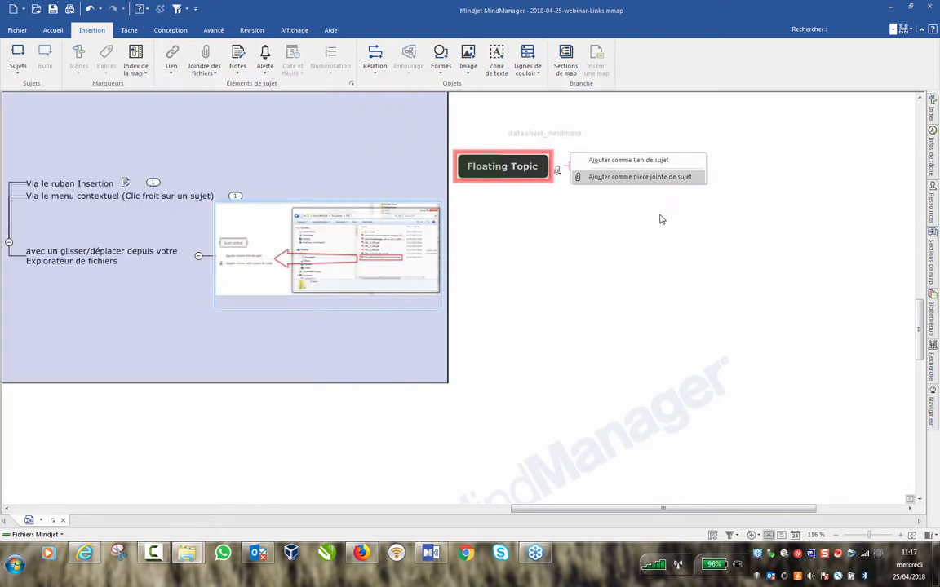
Add the dropped datasheet as a linked subtopic, then bring the PDF folder window back.
click(595, 160)
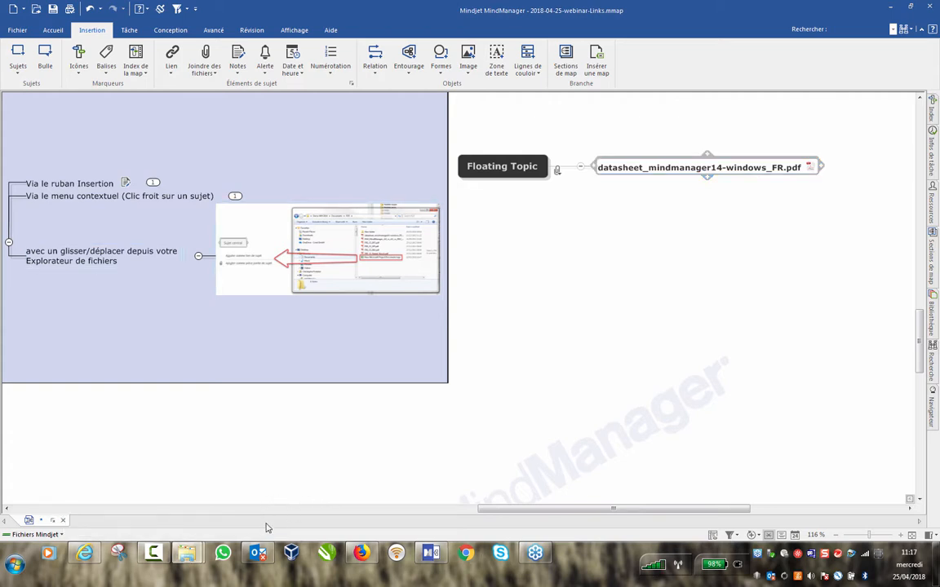
mouse_move(187, 554)
click(132, 497)
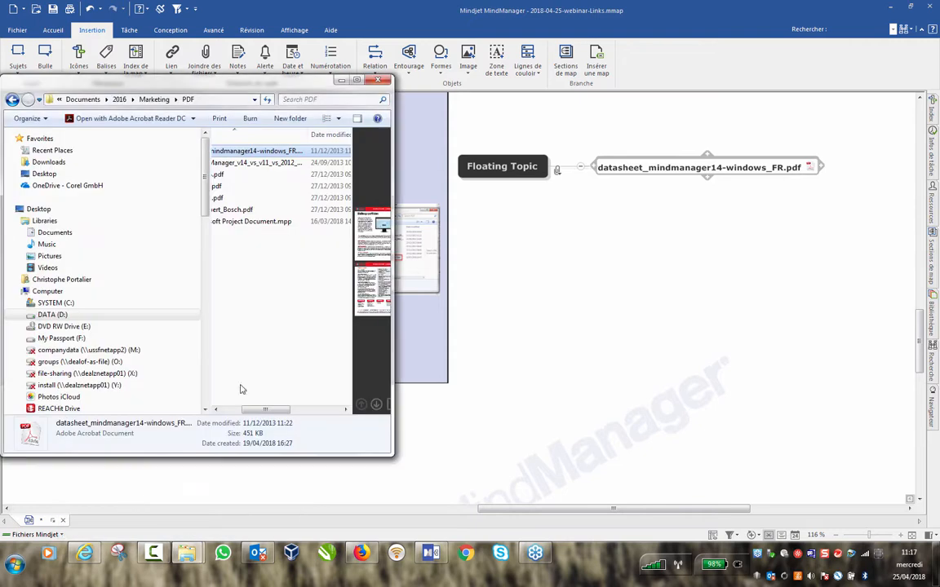
drag(257, 410, 236, 409)
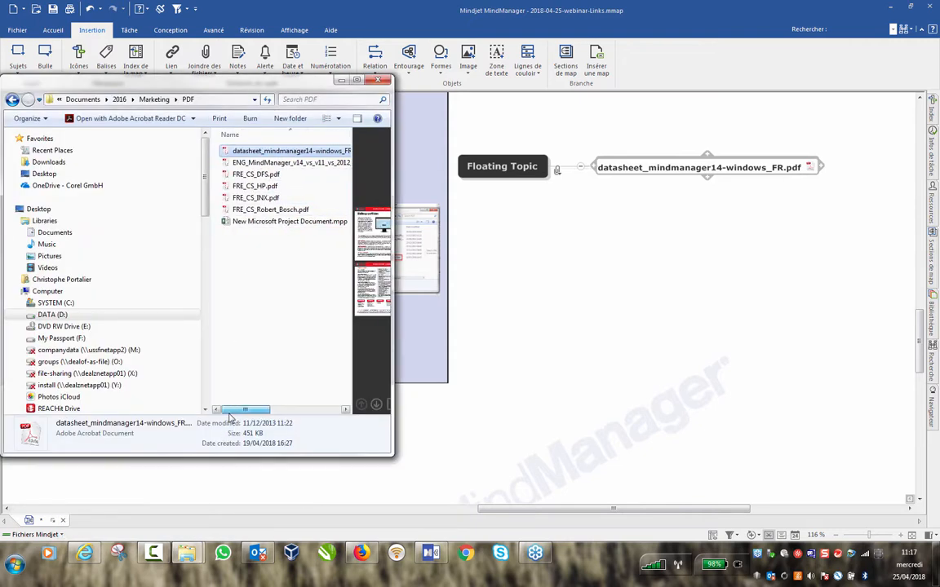
Drag the datasheet PDF onto Floating Topic again and add it as a topic link.
drag(245, 154, 486, 173)
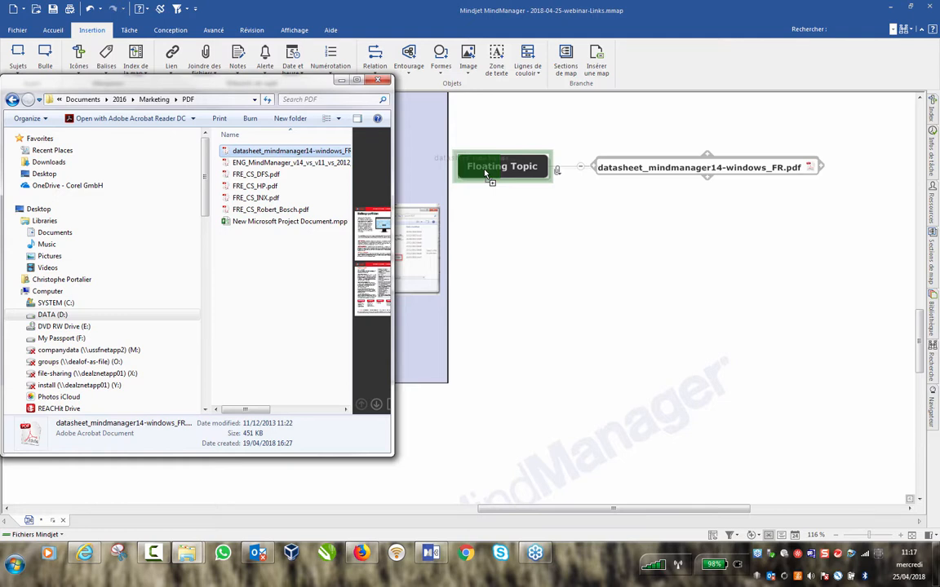
drag(485, 172, 489, 174)
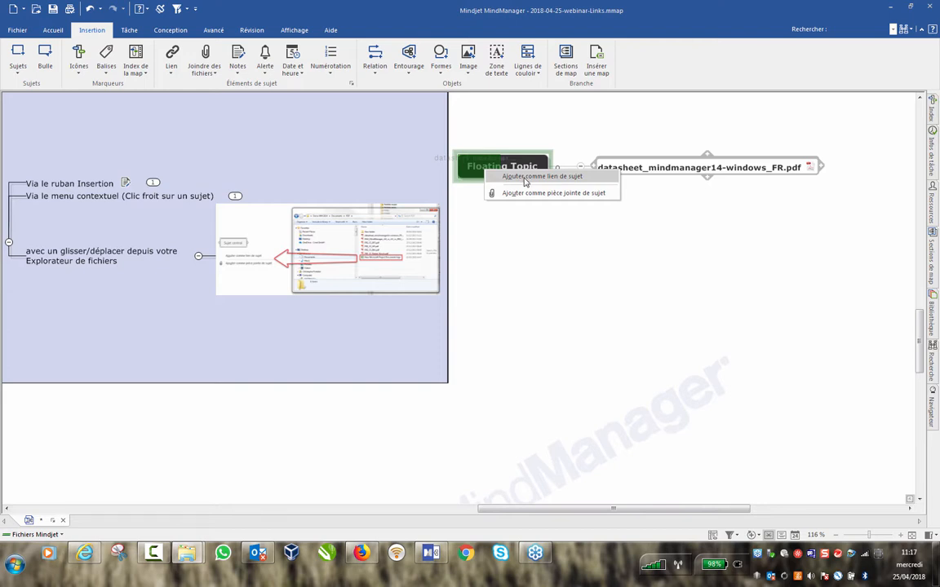
click(525, 179)
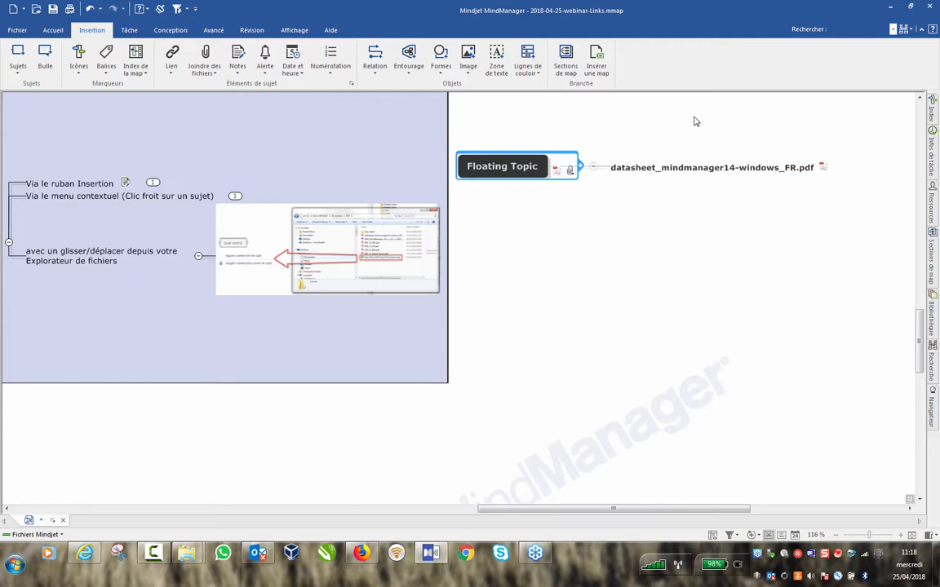
Select the datasheet PDF subtopic and delete it.
drag(688, 120, 832, 195)
key(Delete)
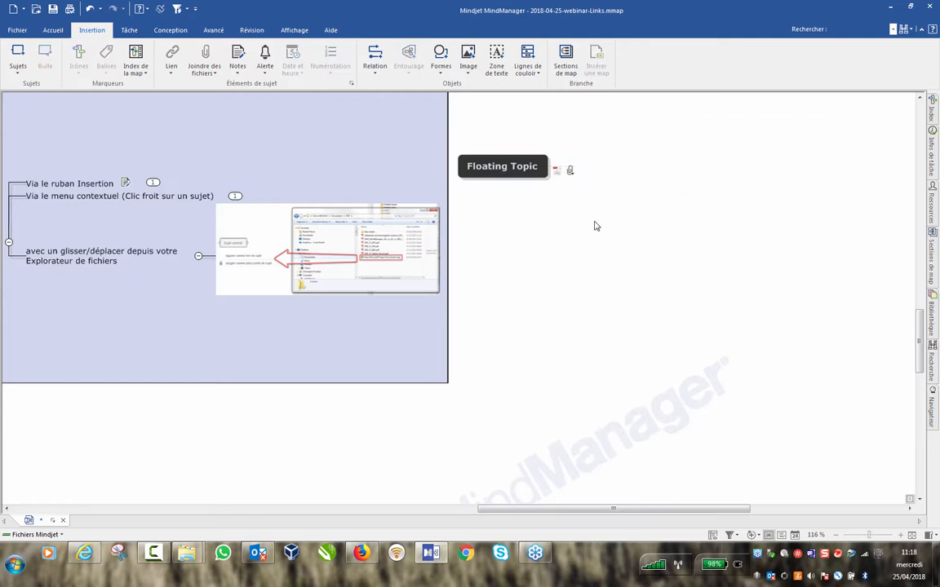
scroll(596, 204, up, 2)
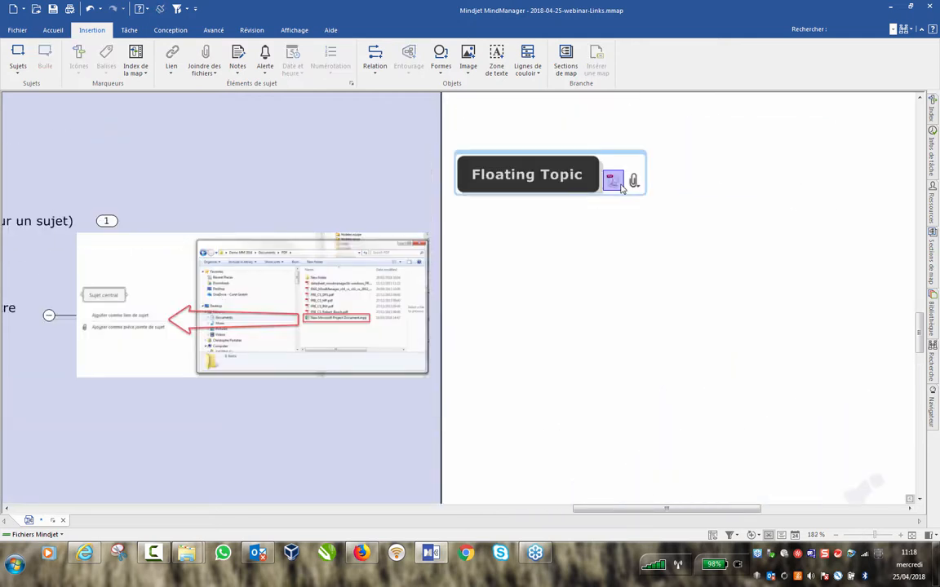
mouse_move(623, 188)
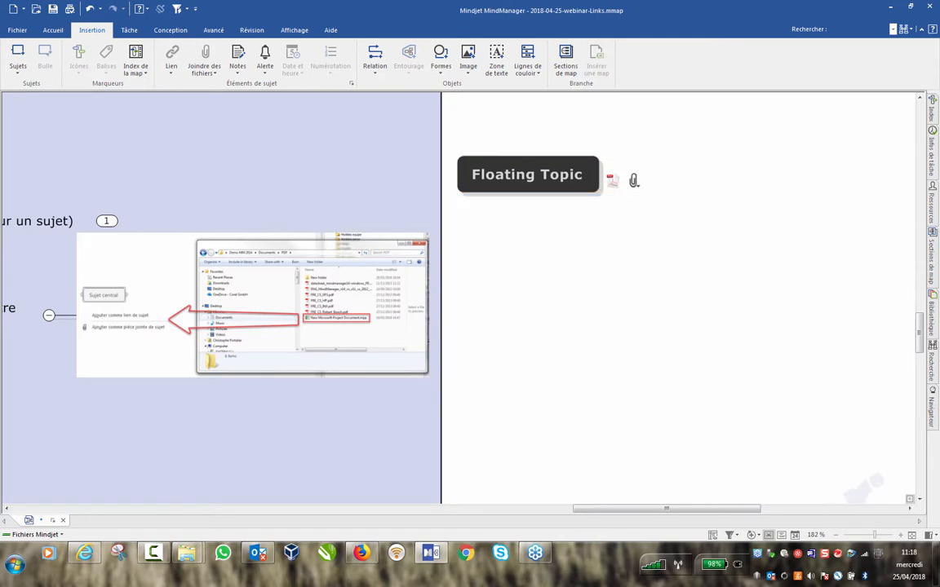
mouse_move(172, 563)
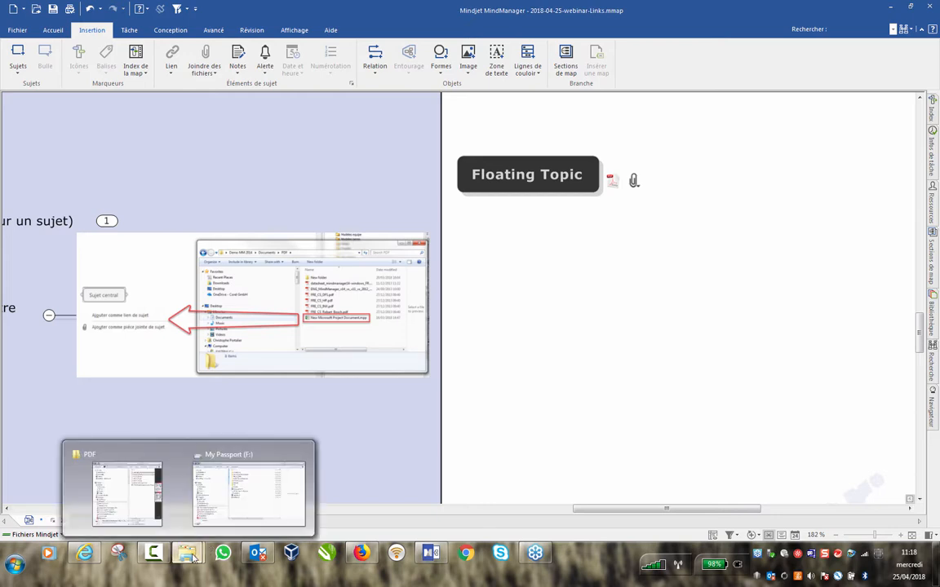
Drag FRE_CS_Robert_Bosch.pdf from the PDF folder onto Floating Topic as a topic link.
click(118, 447)
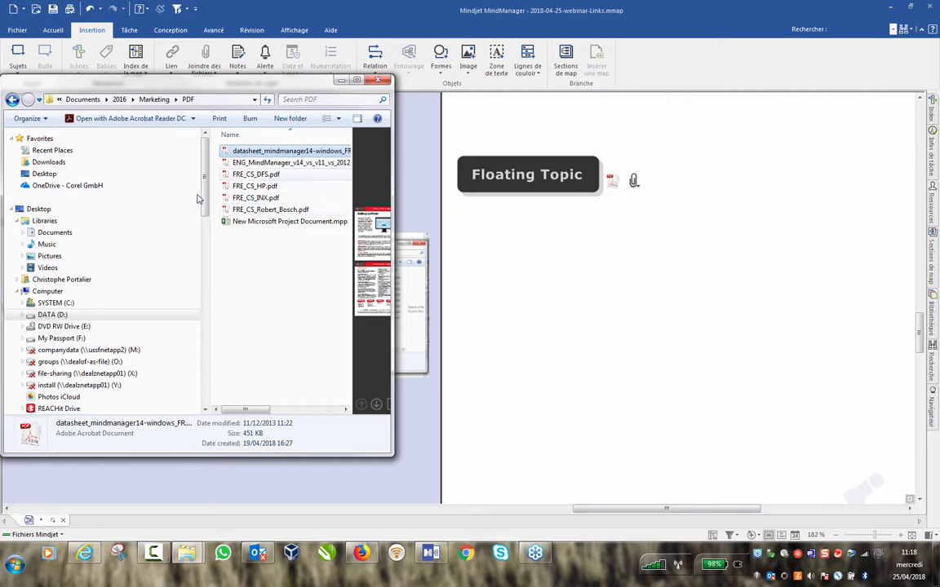
drag(243, 214, 513, 186)
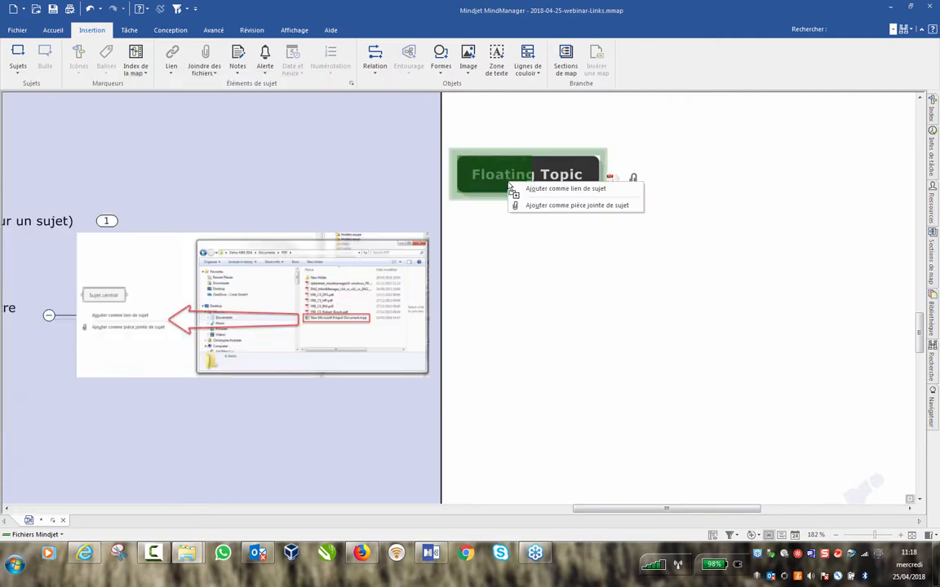
click(538, 195)
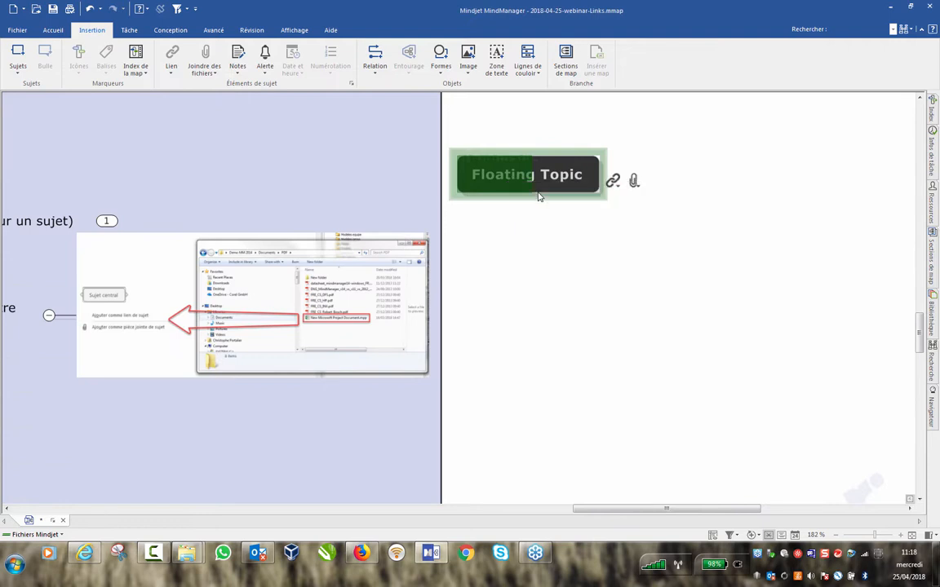
Check the Floating Topic's links list and its attached files list.
click(617, 181)
mouse_move(646, 202)
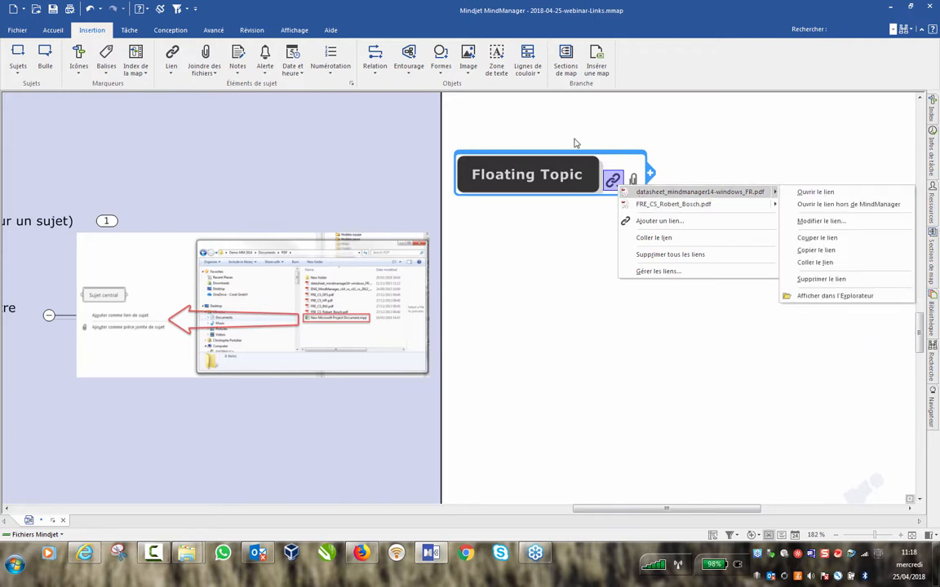
click(538, 377)
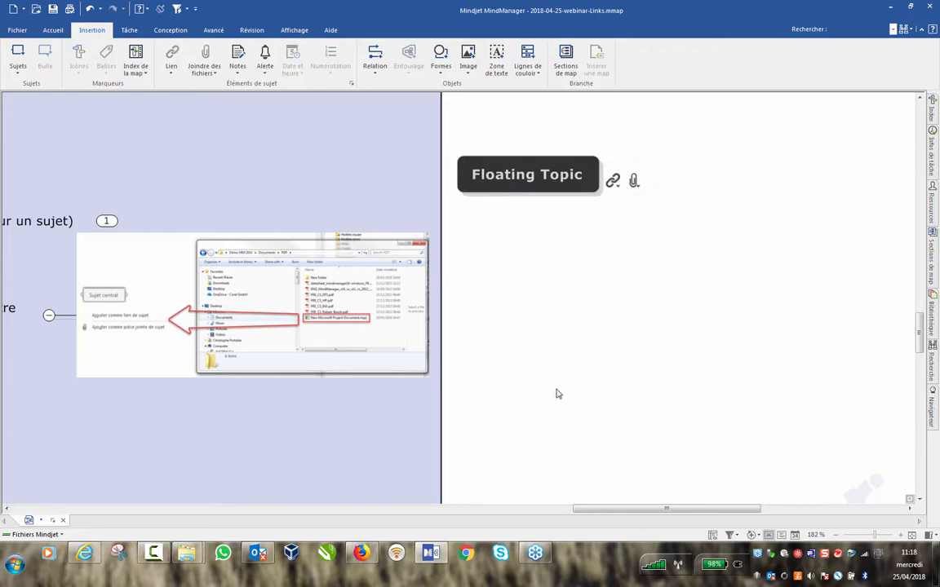
mouse_move(629, 185)
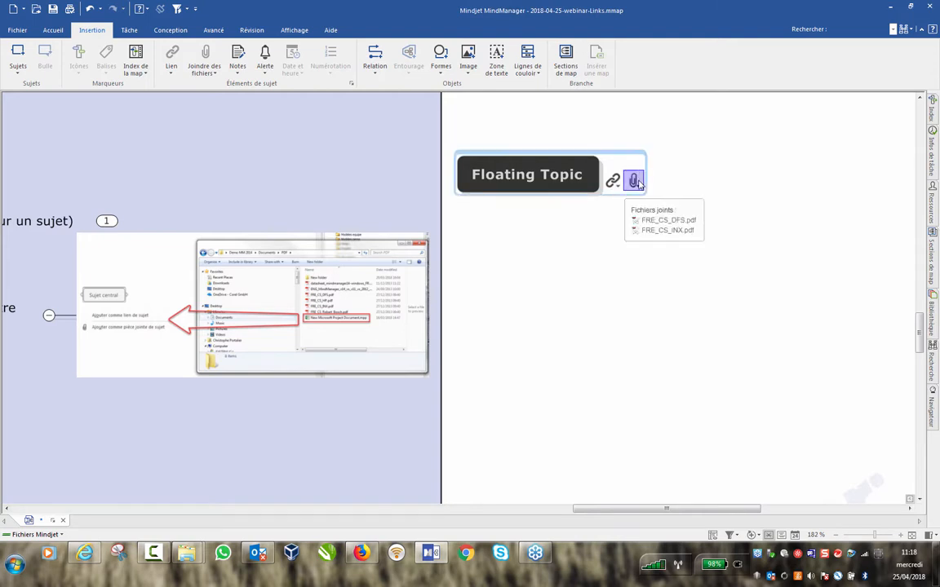
click(638, 183)
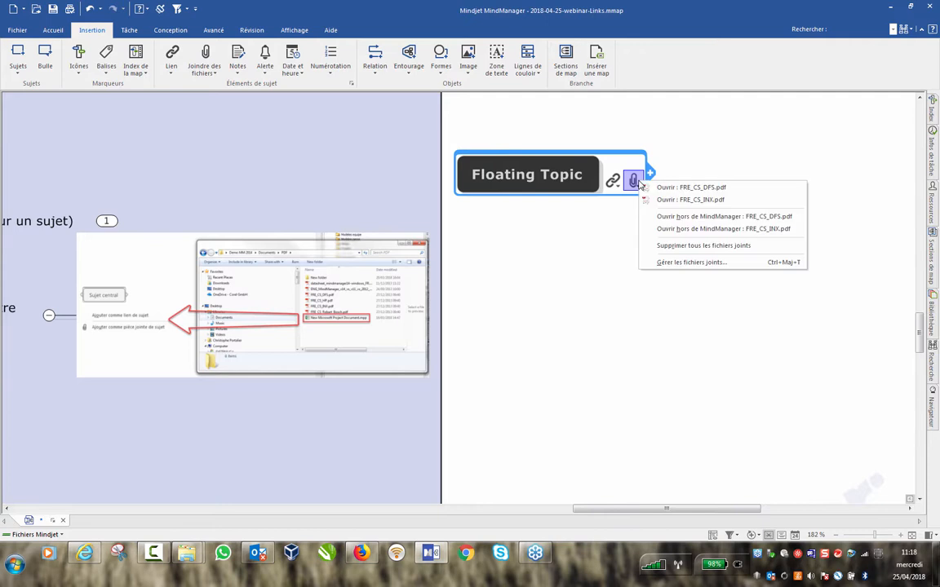
click(682, 186)
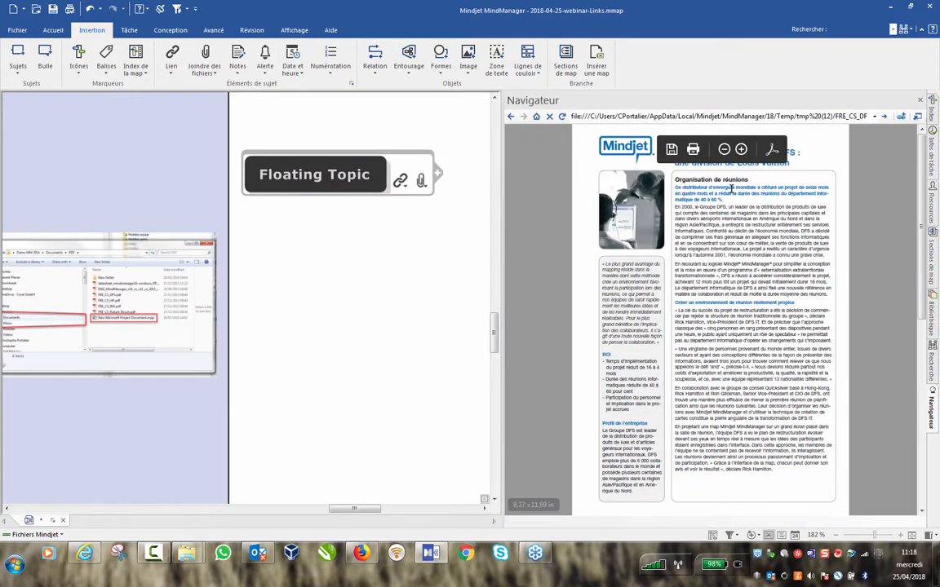
click(919, 99)
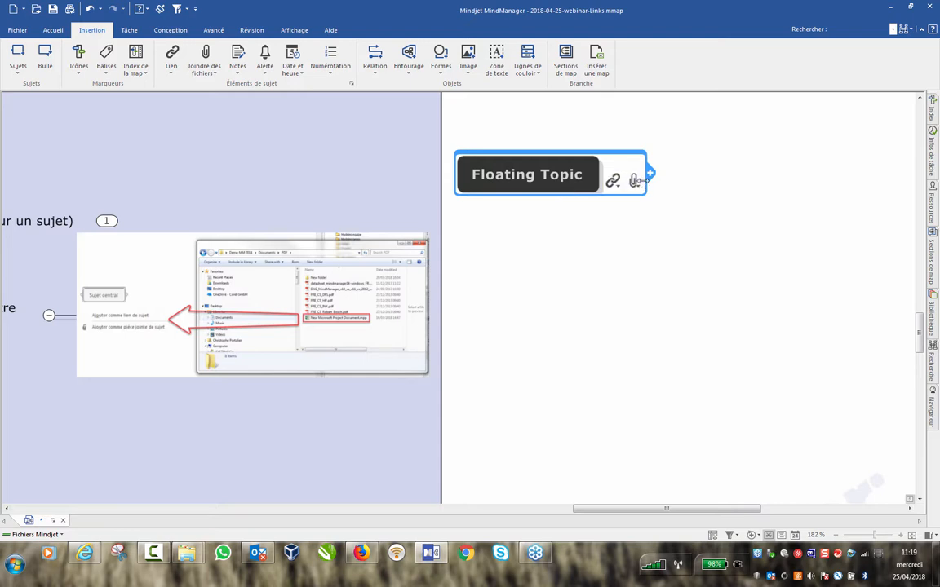
click(634, 181)
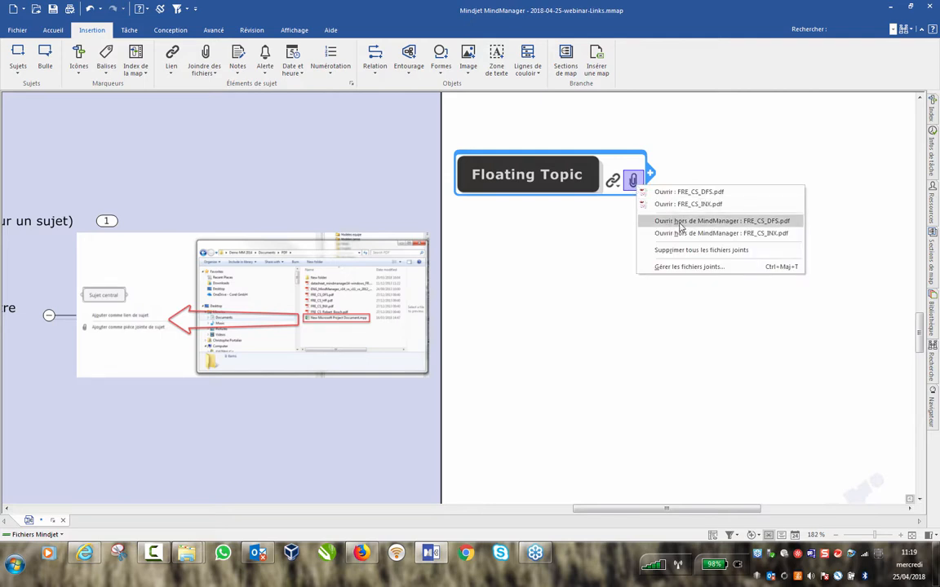
click(759, 222)
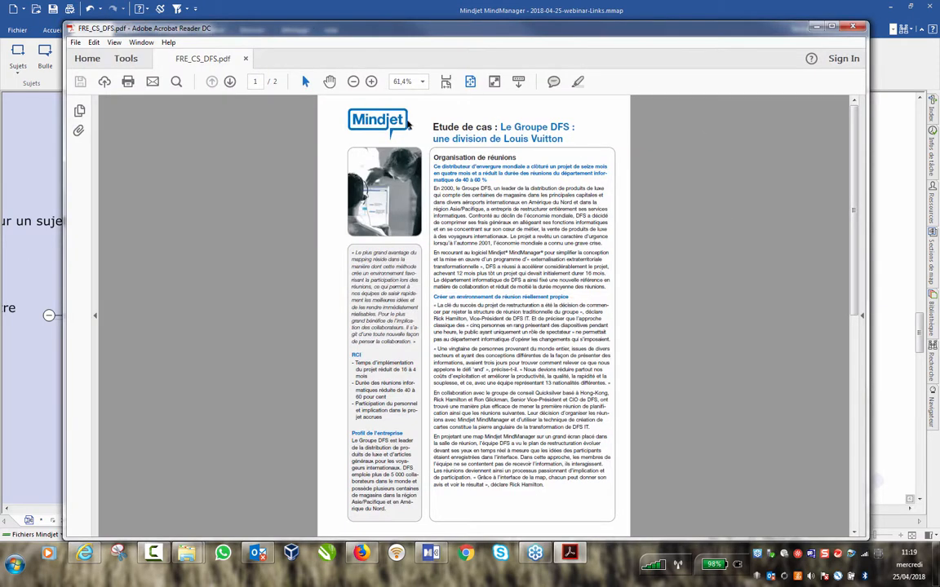
click(855, 25)
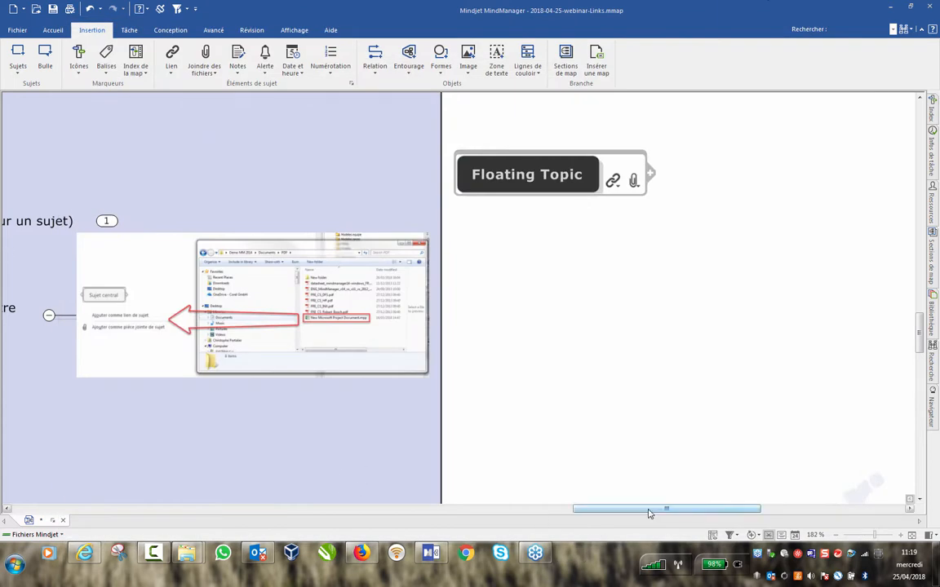
Delete the FRE_CS_Robert_Bosch.pdf link in Gérer les liens, keeping only the datasheet link.
click(618, 186)
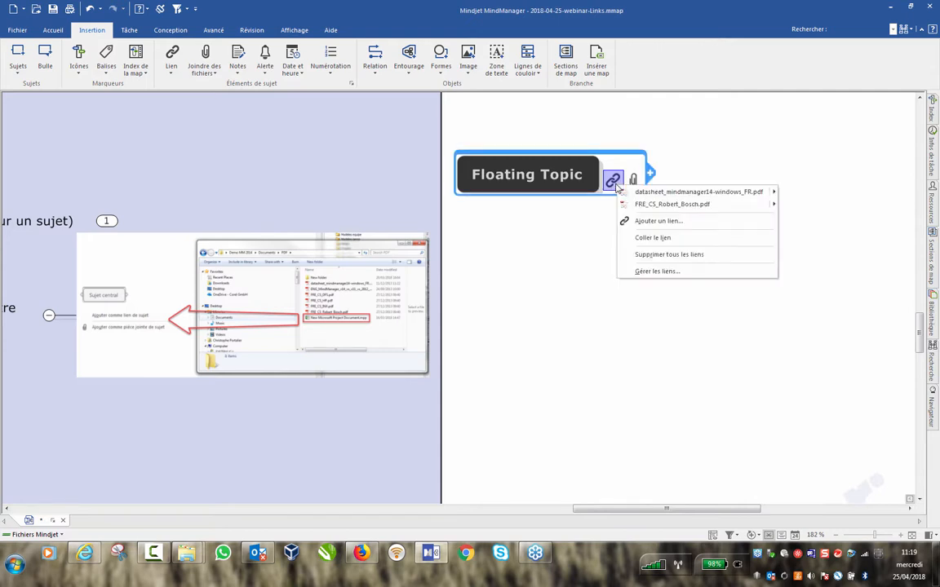
mouse_move(626, 194)
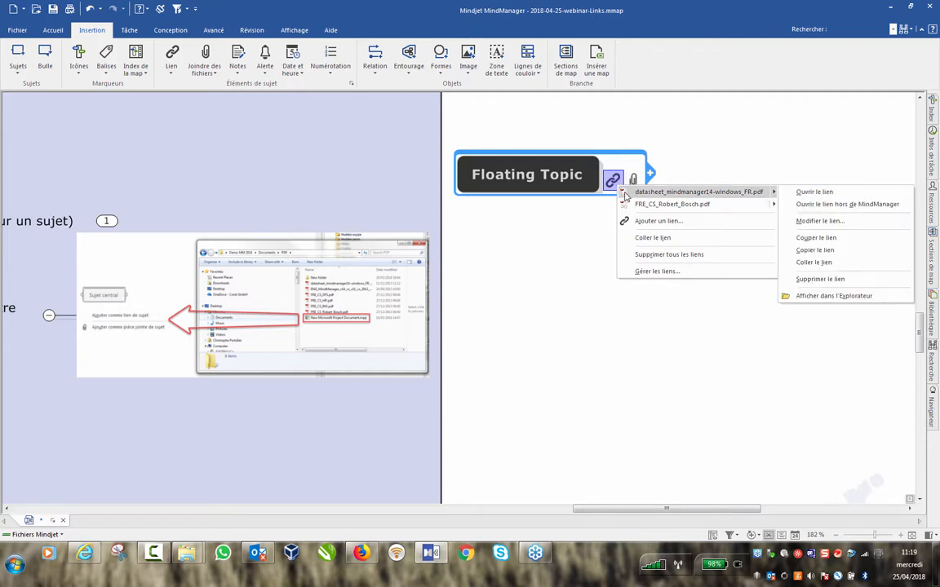
click(667, 272)
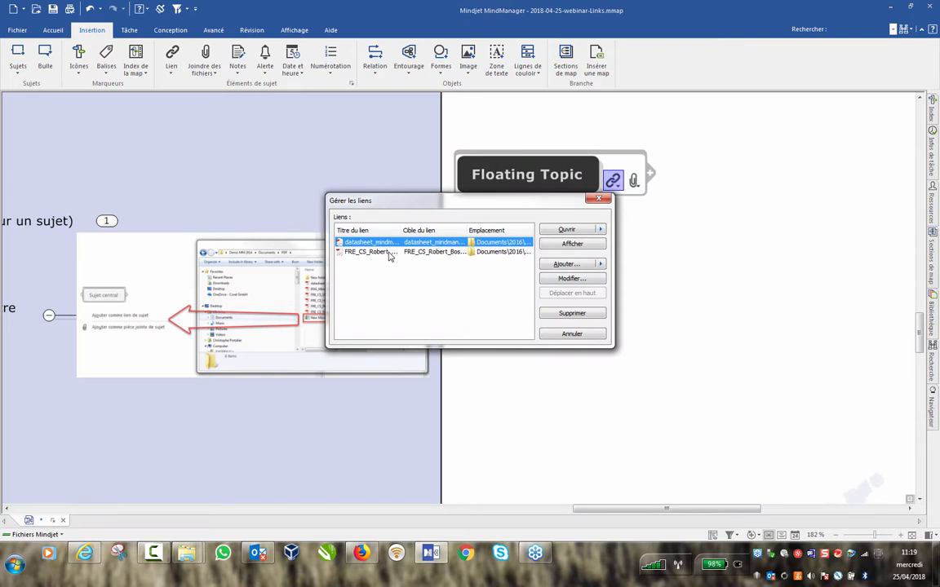
click(389, 252)
click(583, 315)
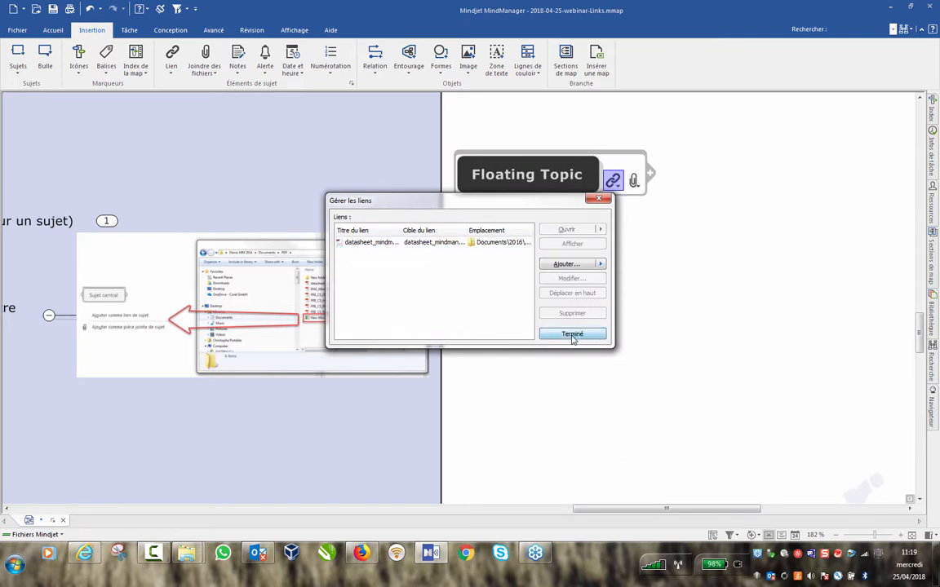
click(573, 334)
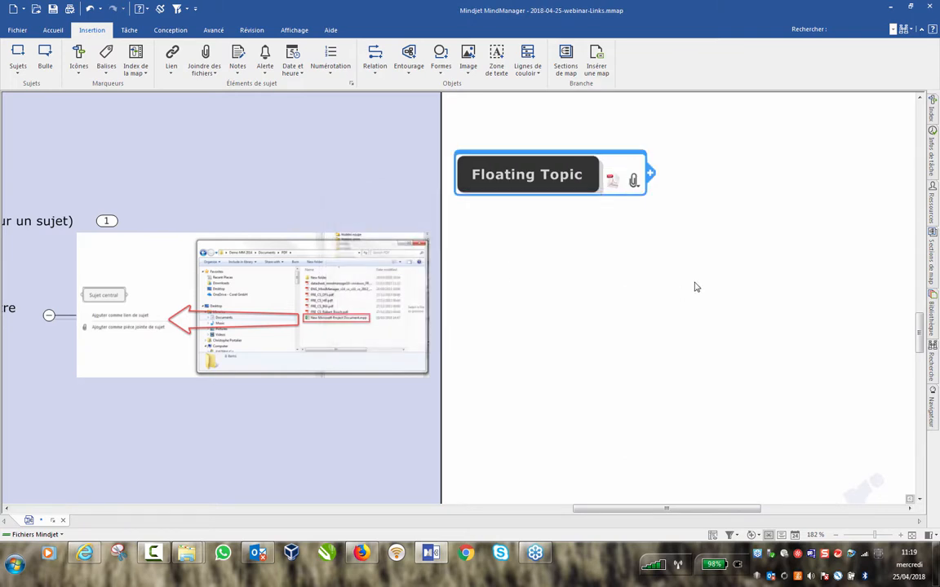
right_click(610, 183)
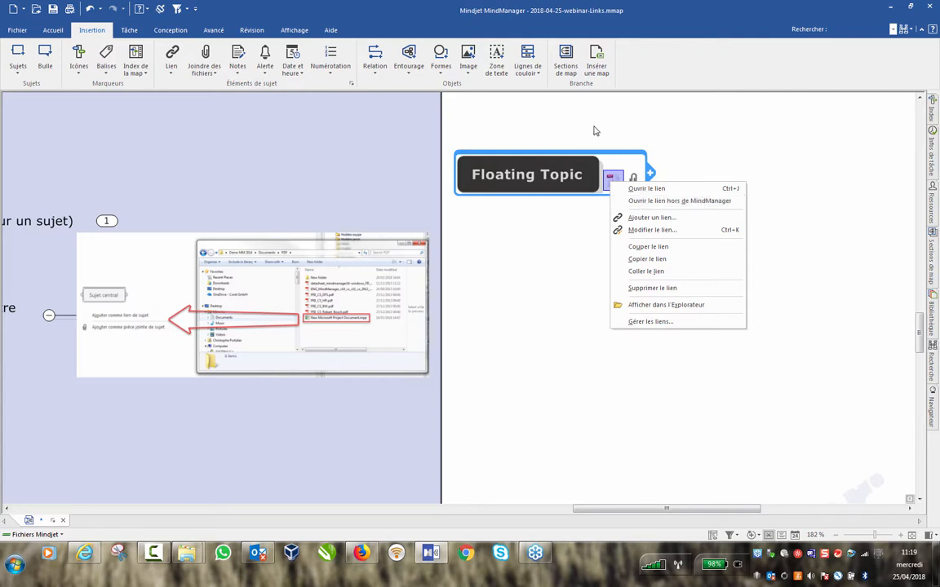
click(659, 124)
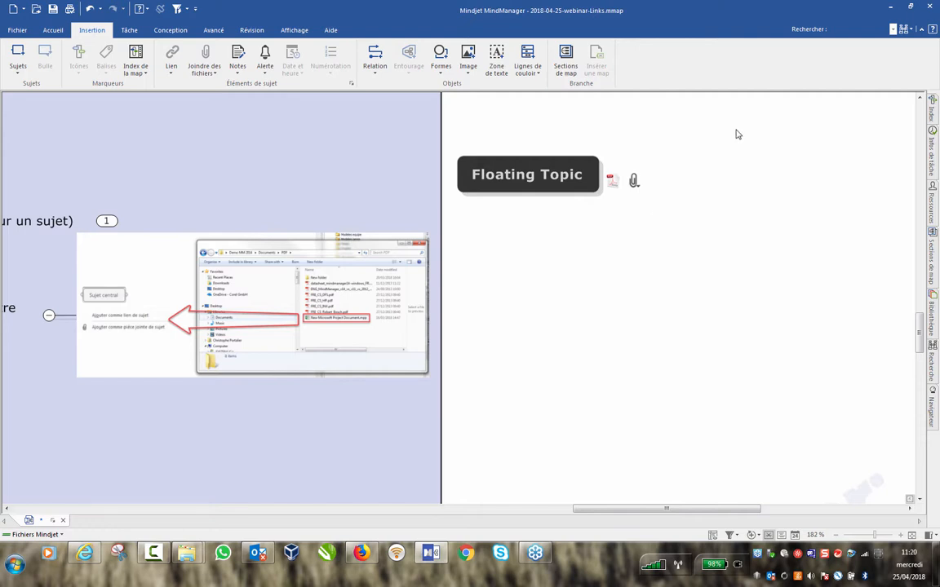
click(560, 189)
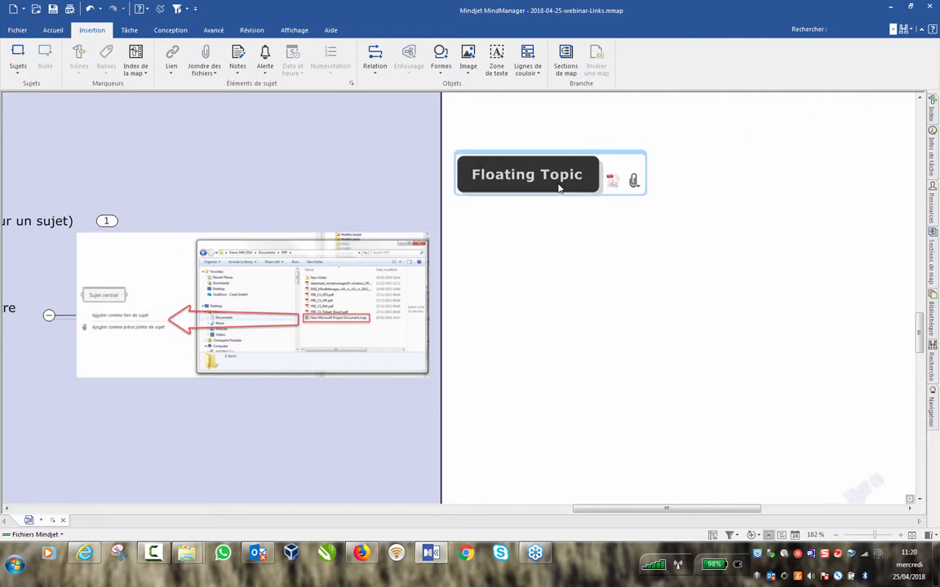
drag(527, 133, 671, 232)
Fold Utilisation basique, unfold Utilisation avancée and reveal the three link types under Type de liens.
key(Escape)
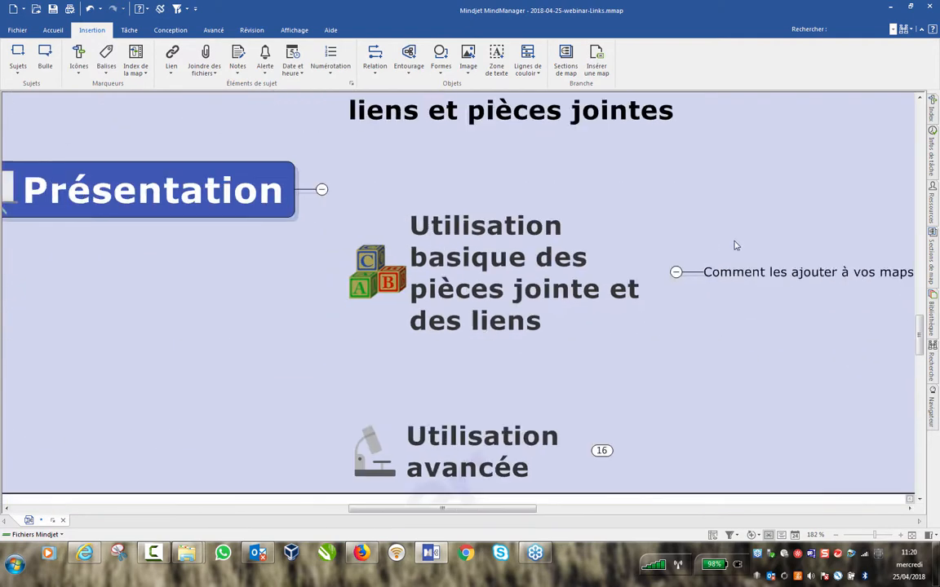
scroll(590, 307, down, 2)
scroll(594, 338, up, 2)
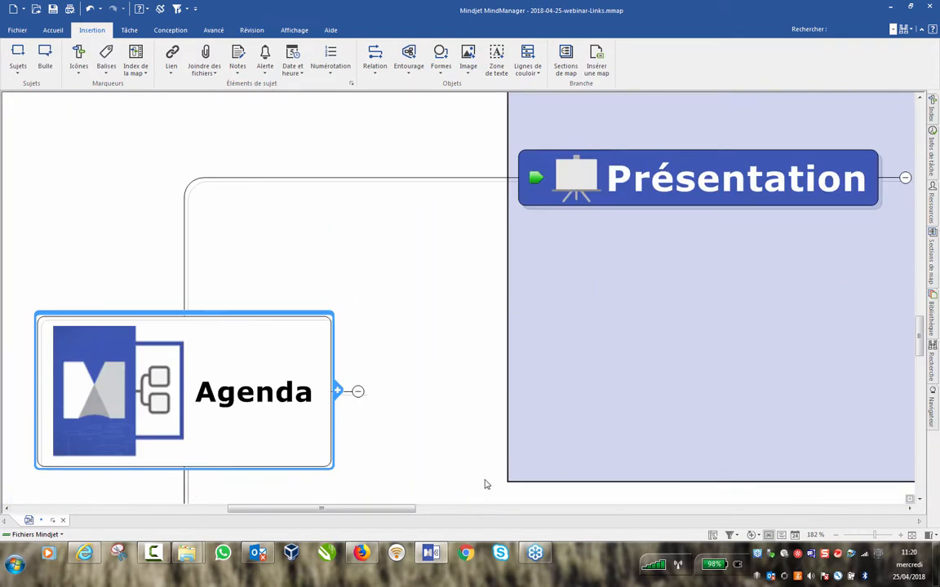
drag(389, 514, 560, 510)
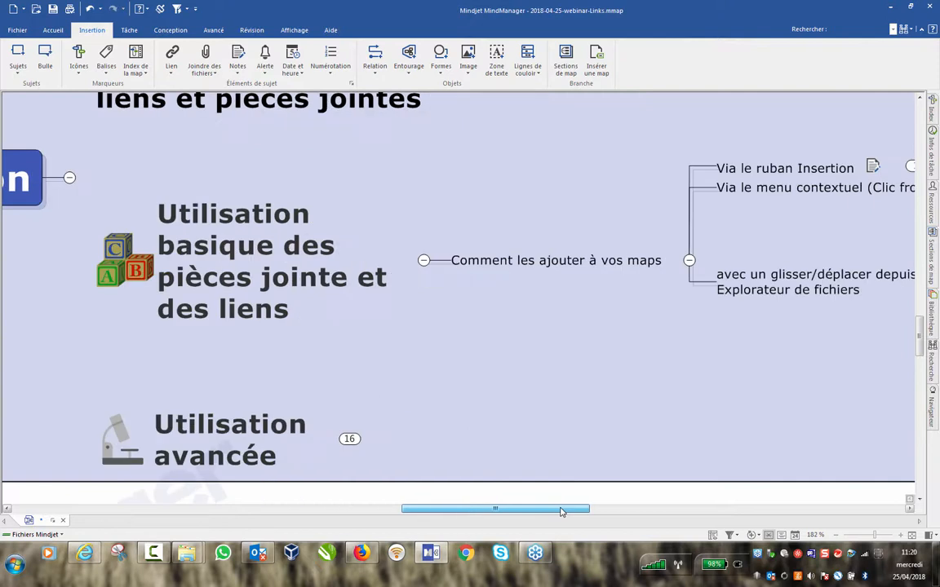
click(419, 260)
click(345, 357)
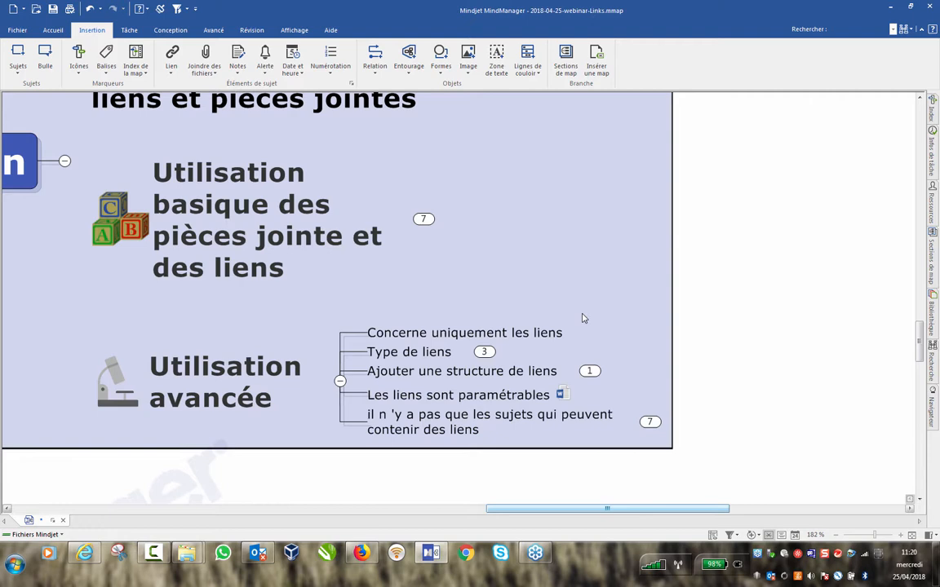
click(484, 353)
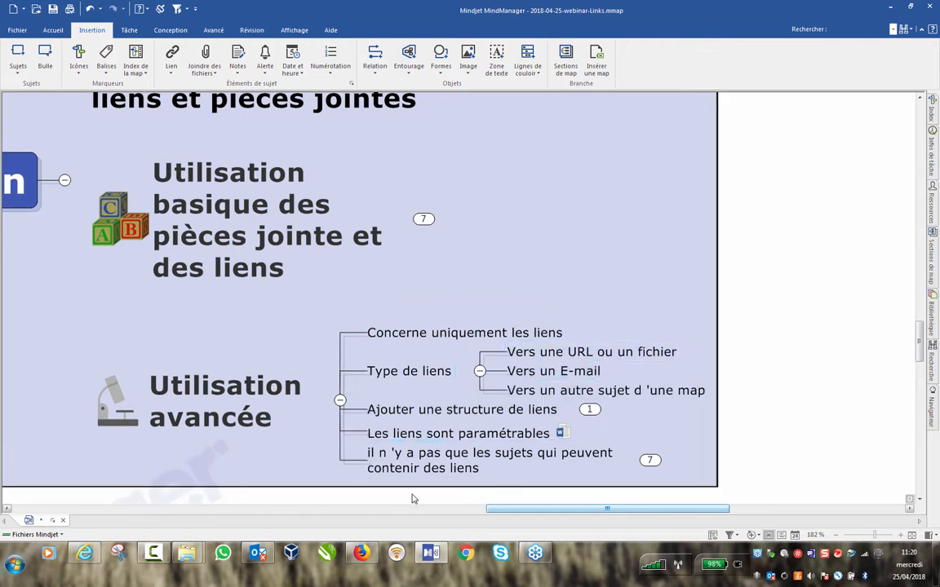
drag(557, 513, 586, 510)
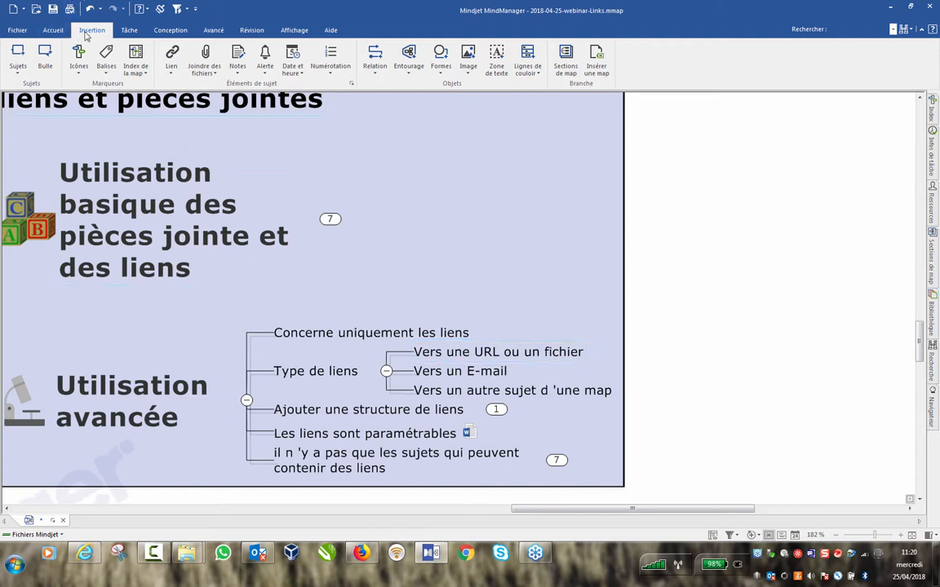
right_click(509, 357)
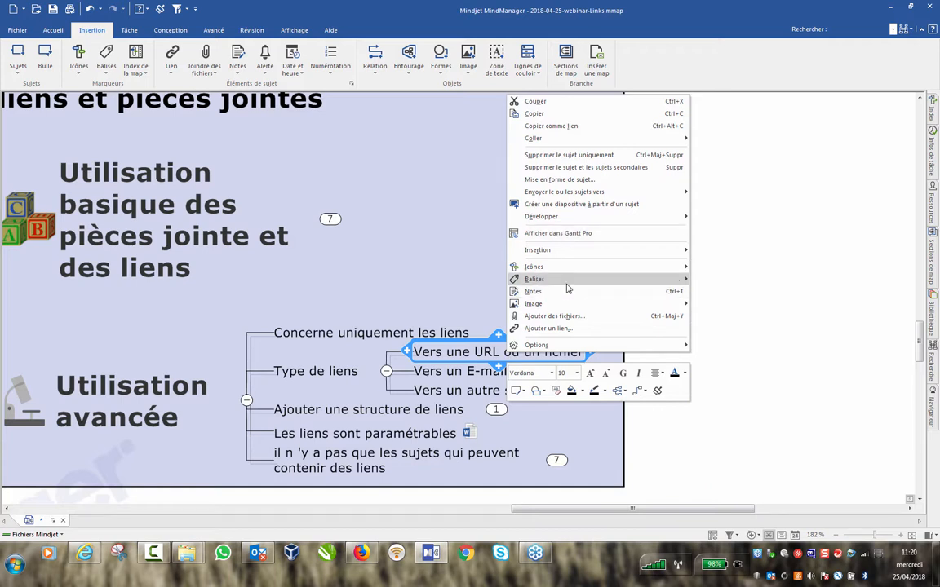
mouse_move(567, 283)
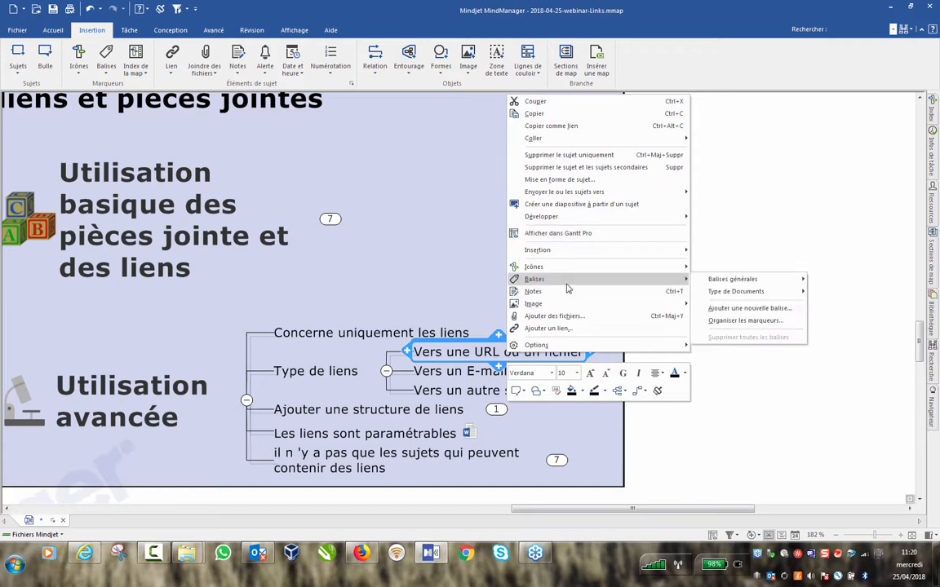
click(569, 328)
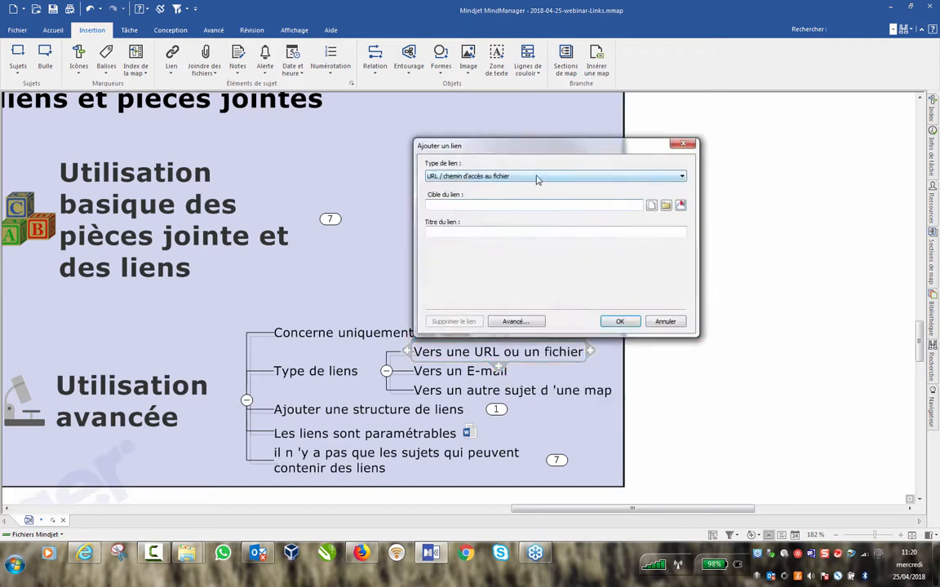
click(465, 205)
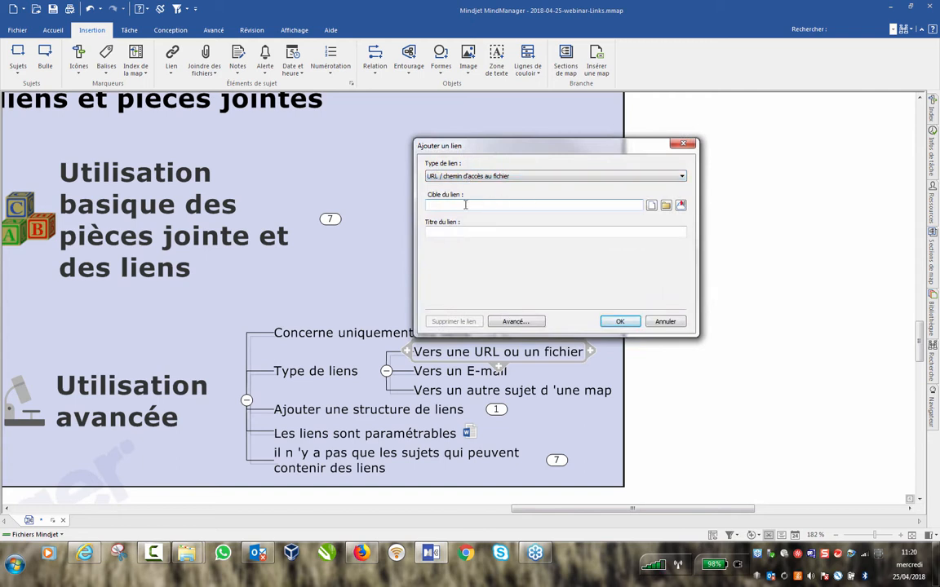
text(www.mindjet.fr)
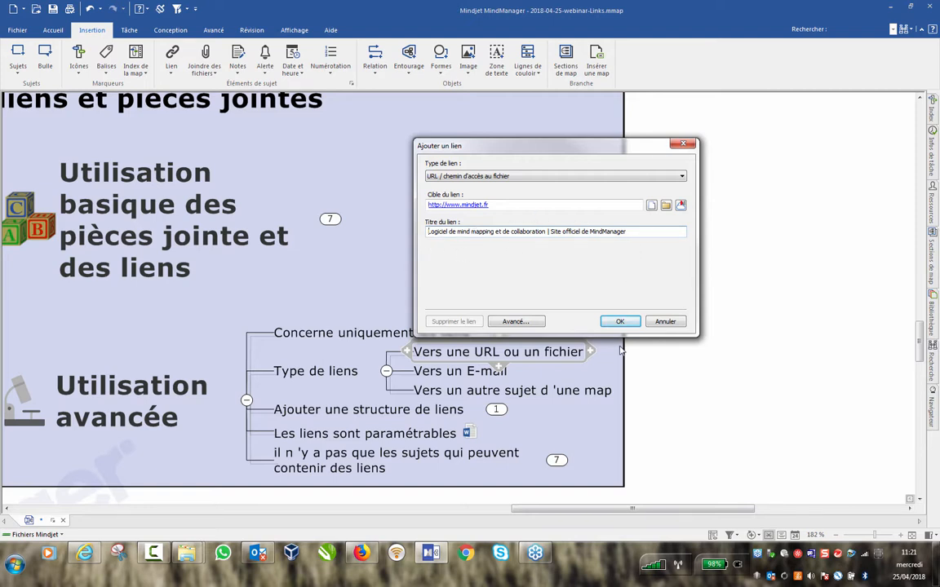
click(620, 322)
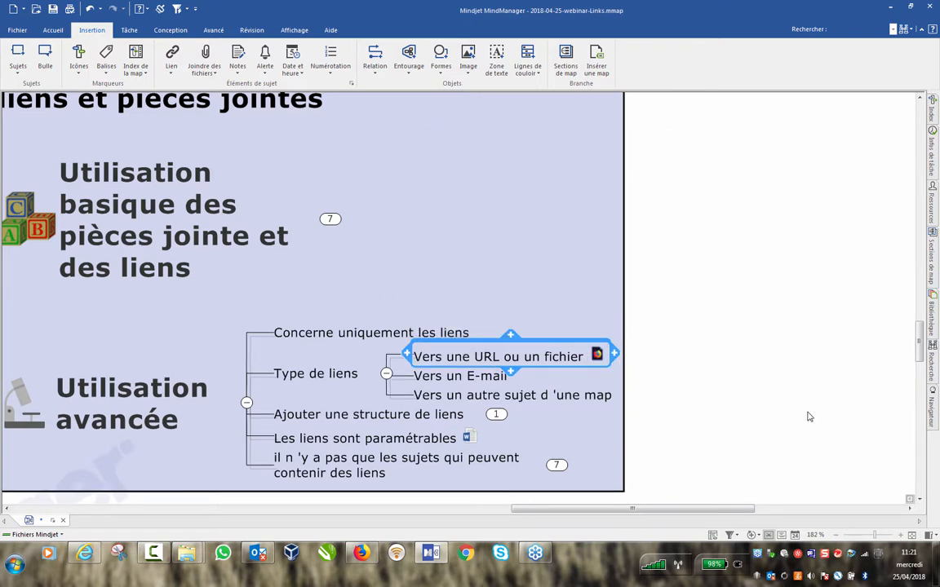
click(597, 357)
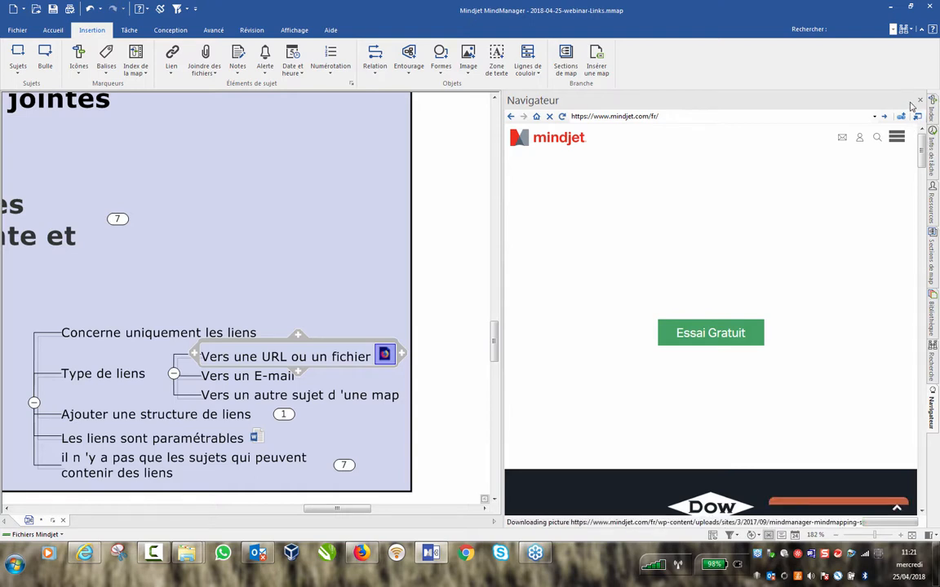
click(920, 99)
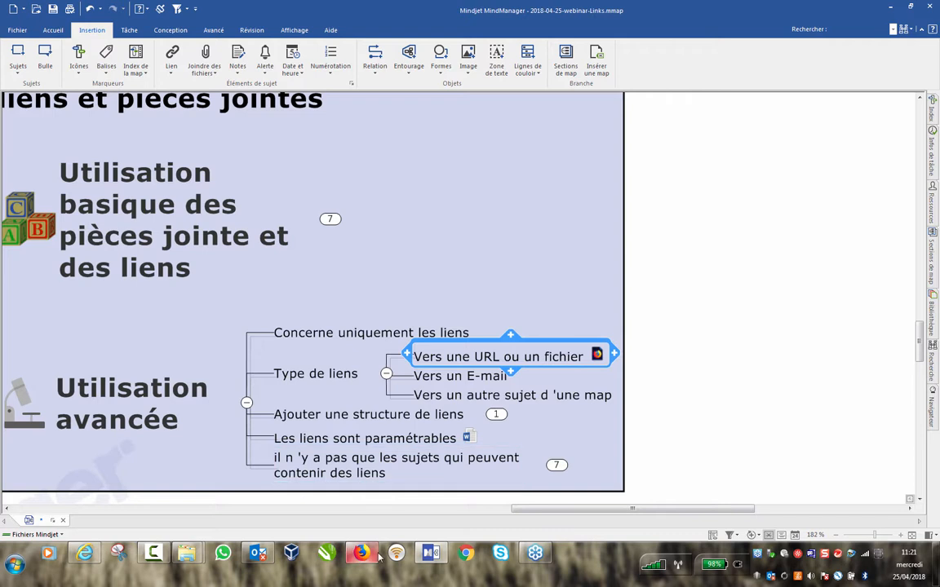
Bring Firefox to the front and narrow its window so the map shows beside it.
mouse_move(362, 557)
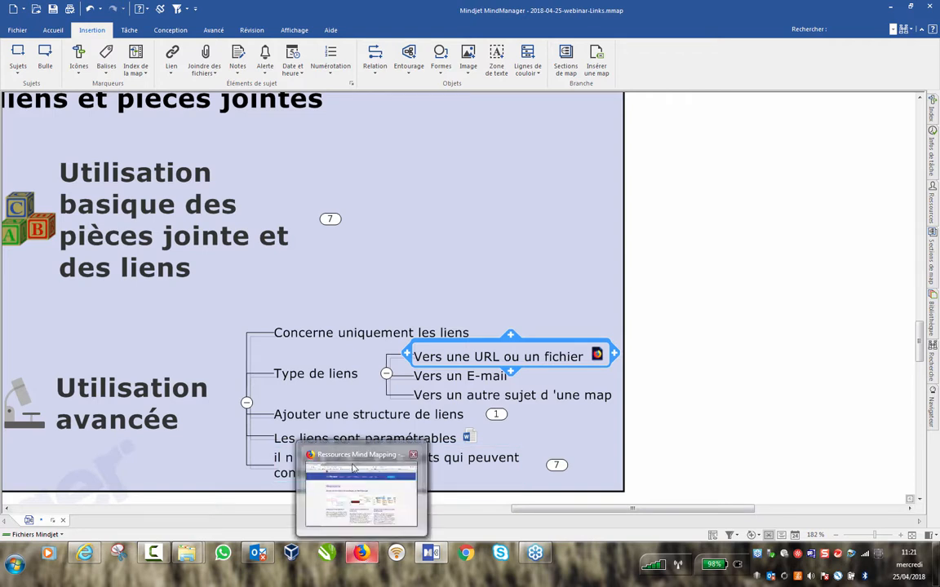
click(362, 555)
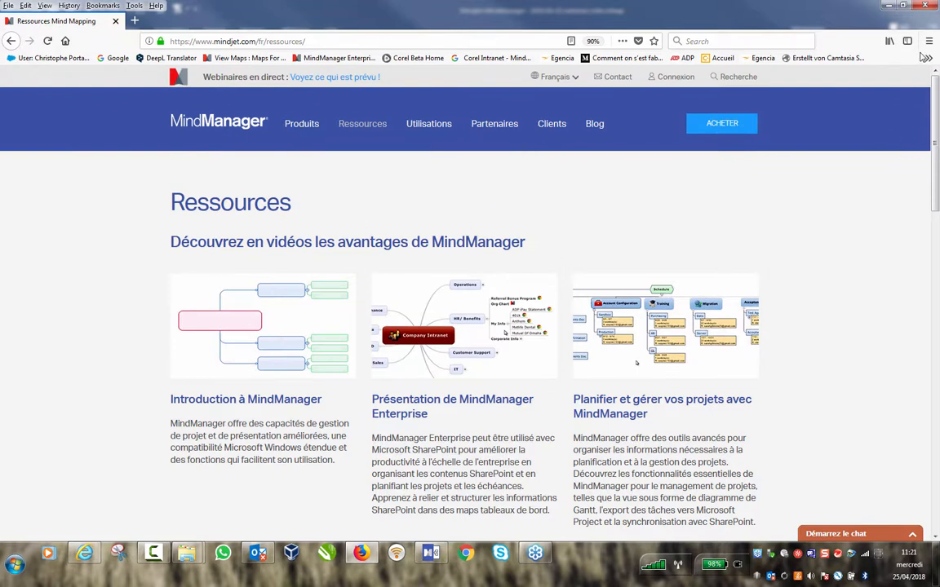
double_click(814, 10)
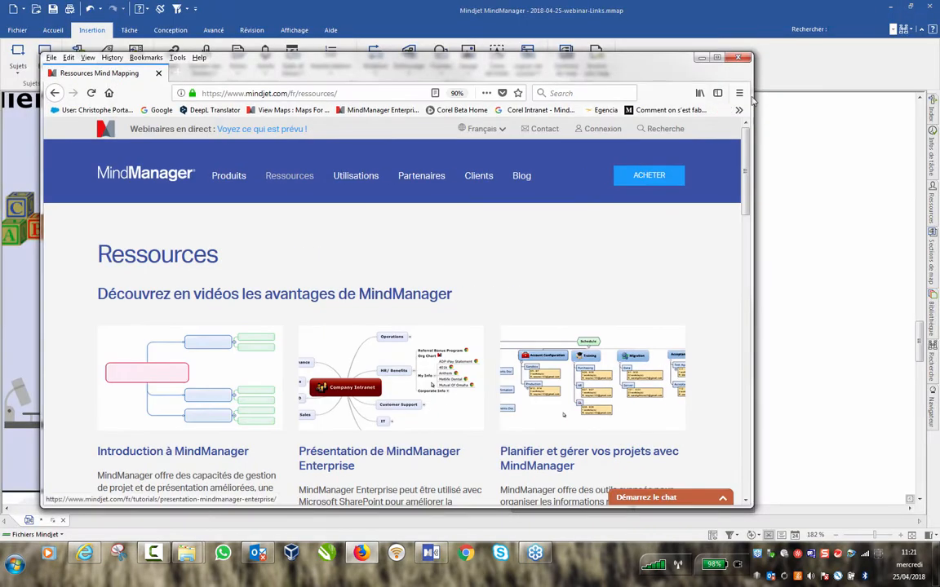
click(702, 58)
drag(716, 63, 373, 64)
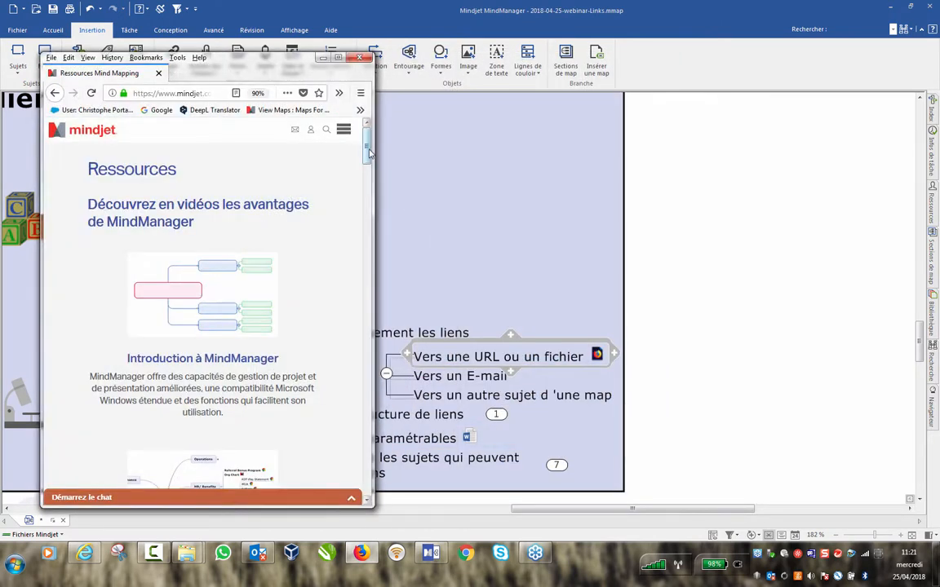
Drag the 'Outils de budgétisation et de prévision avec MindManager' link from the Ressources page onto the map.
scroll(369, 196, down, 5)
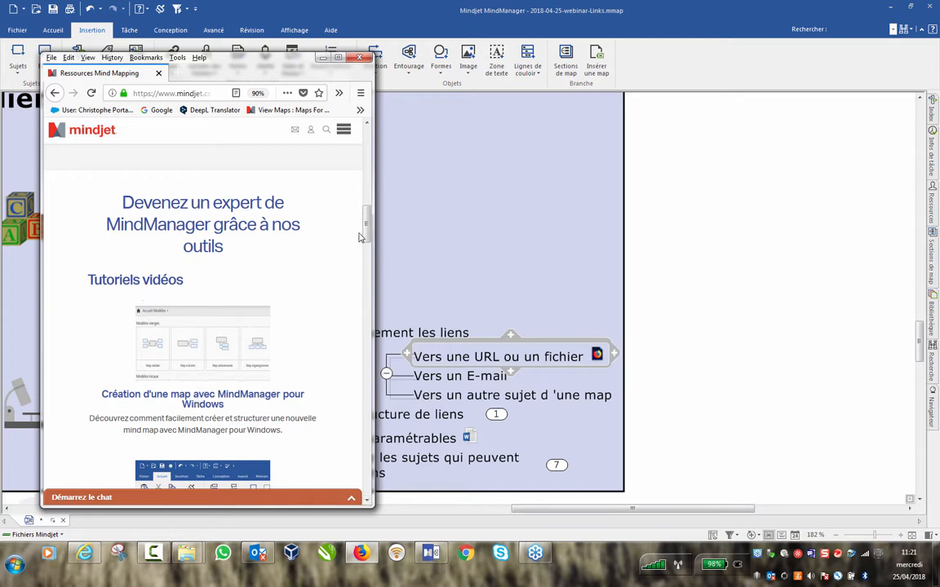
scroll(367, 269, down, 10)
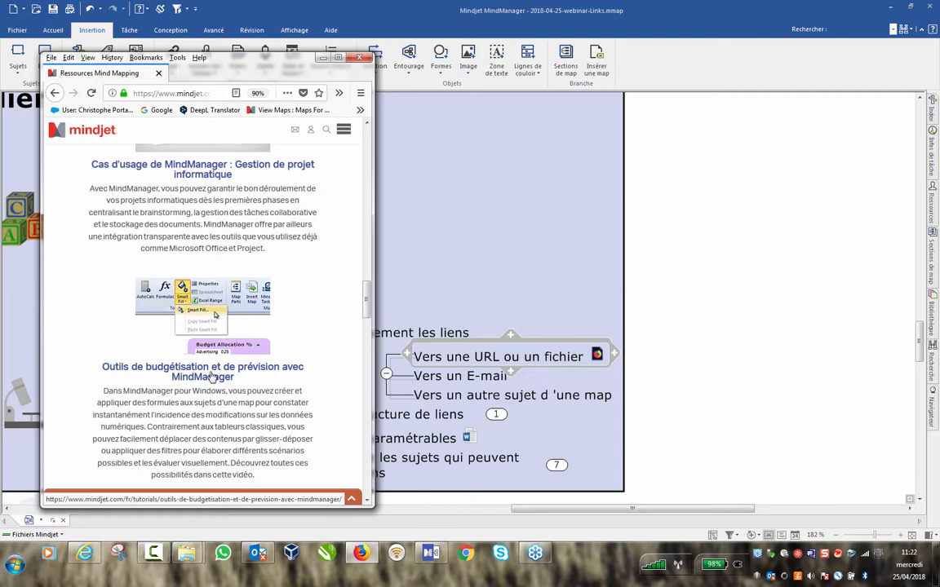
drag(183, 371, 665, 372)
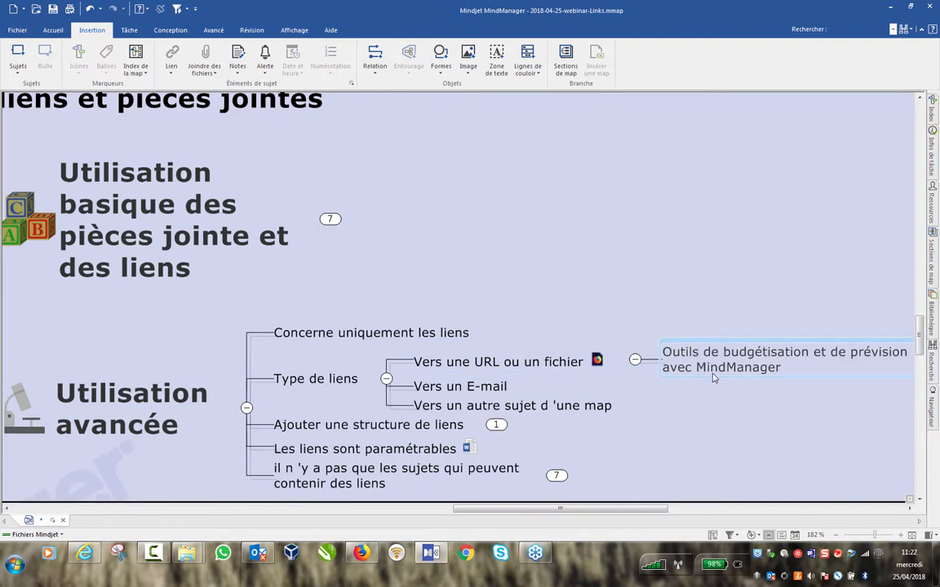
Select the dragged-in 'Outils de budgétisation…' topic and delete it.
drag(562, 510, 633, 508)
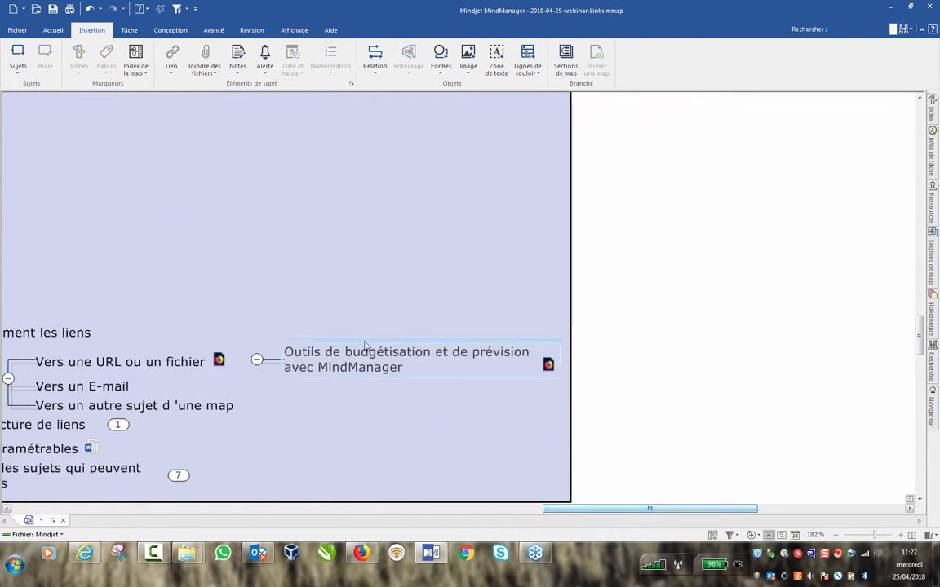
mouse_move(551, 369)
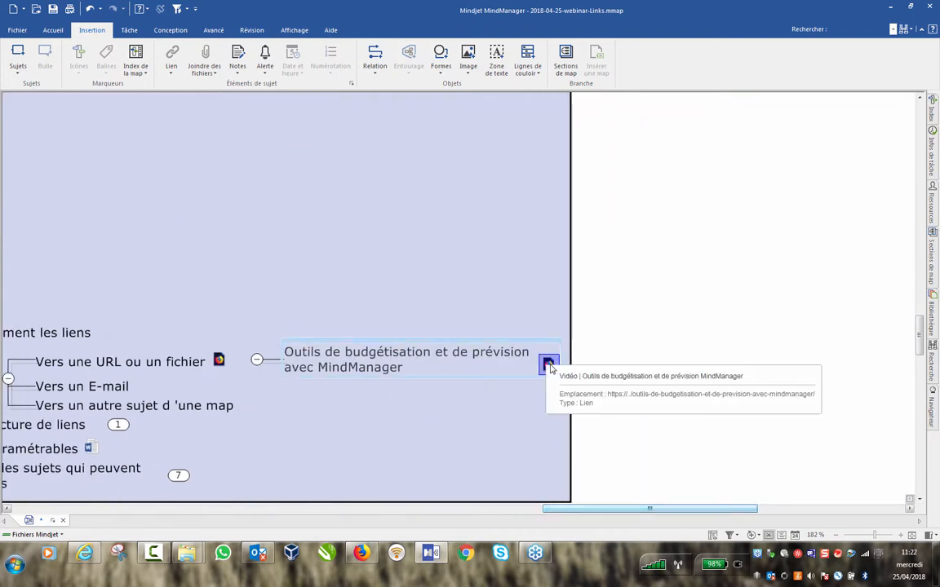
drag(355, 270, 585, 417)
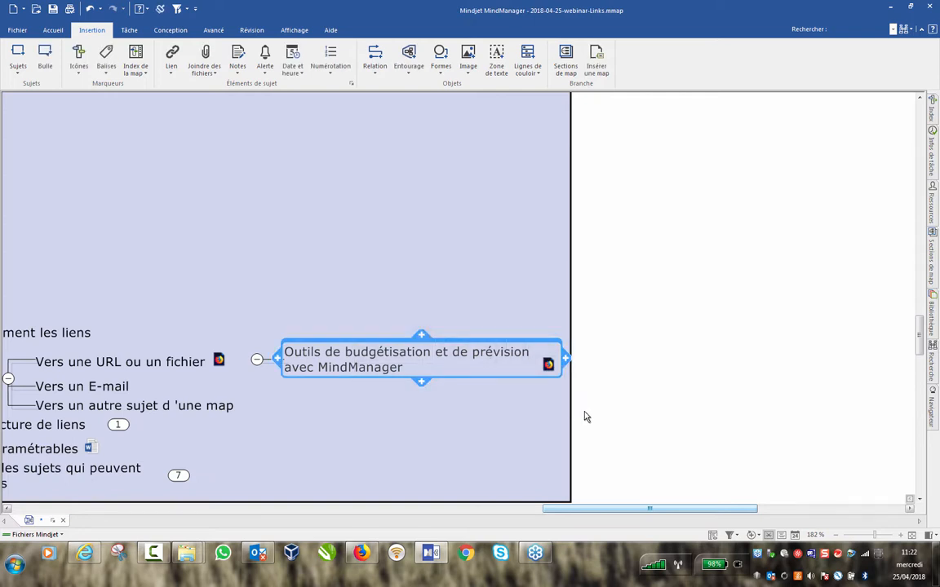
key(Delete)
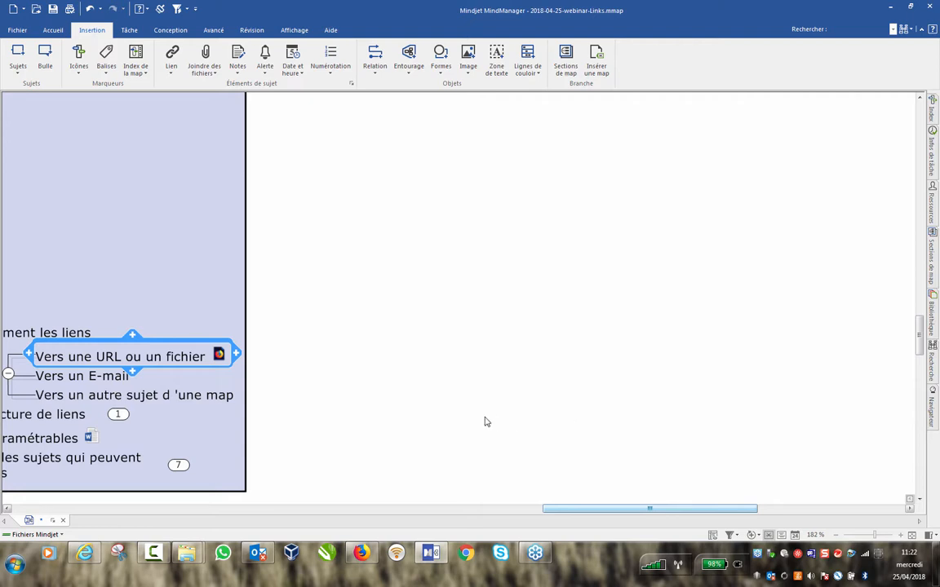
Scroll back left and open the context menu of the 'Vers un E-mail' topic.
click(200, 240)
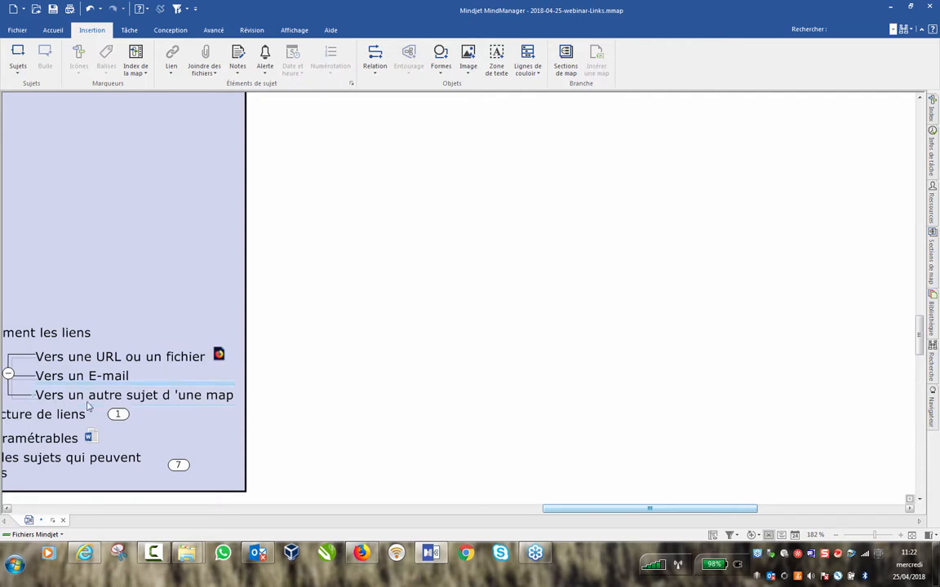
drag(594, 512, 478, 511)
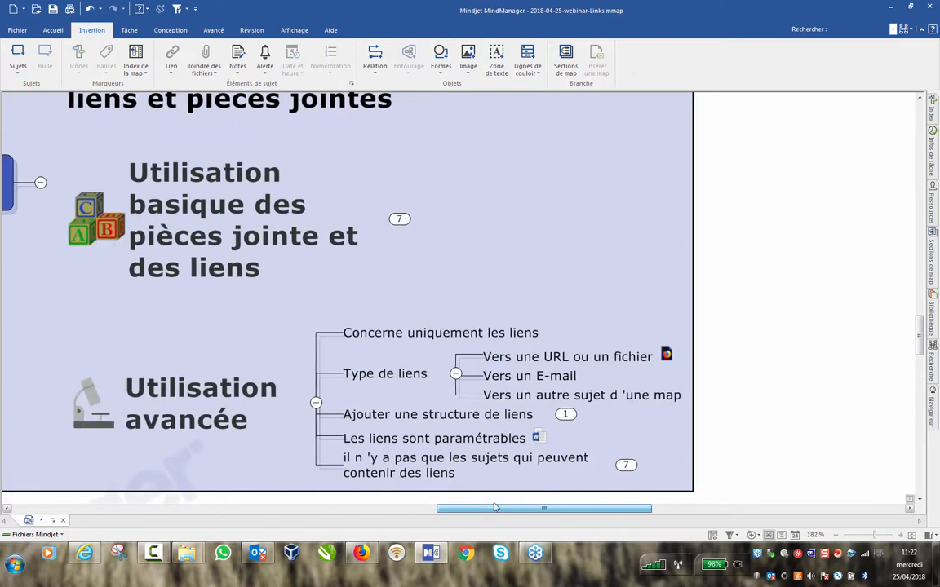
click(528, 380)
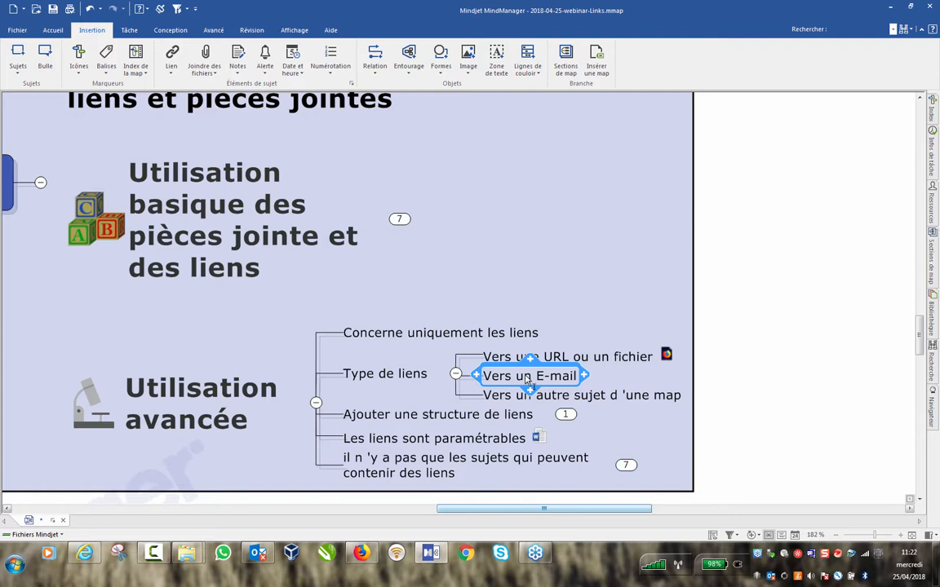
right_click(528, 380)
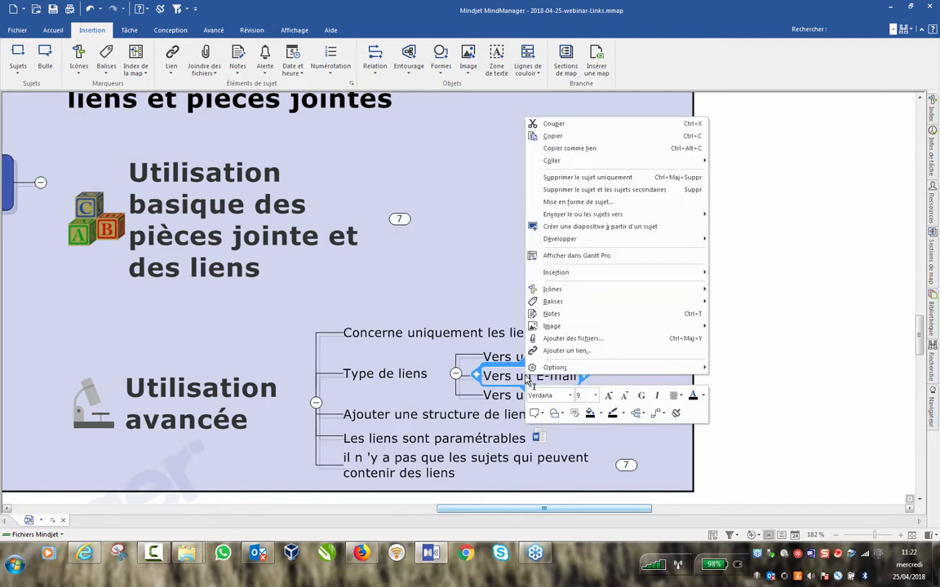
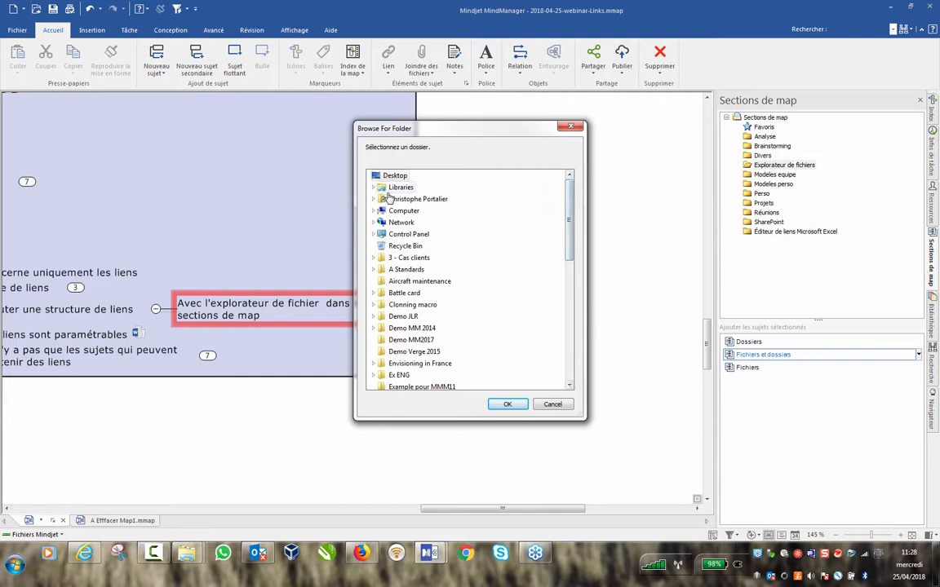
Link the D:\Webinar\2018-04-25-Webinar-link\Documents folder to the map as a topic.
click(374, 211)
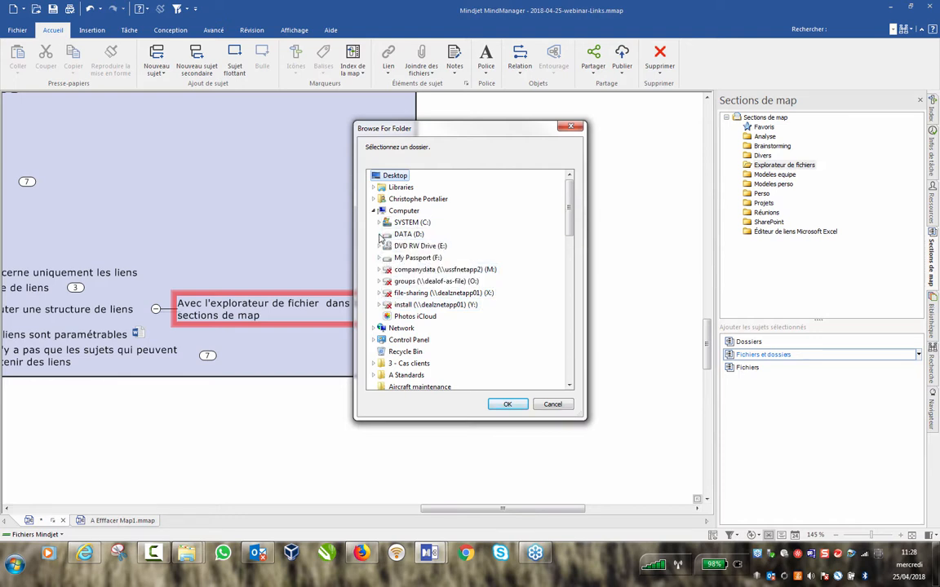
click(378, 234)
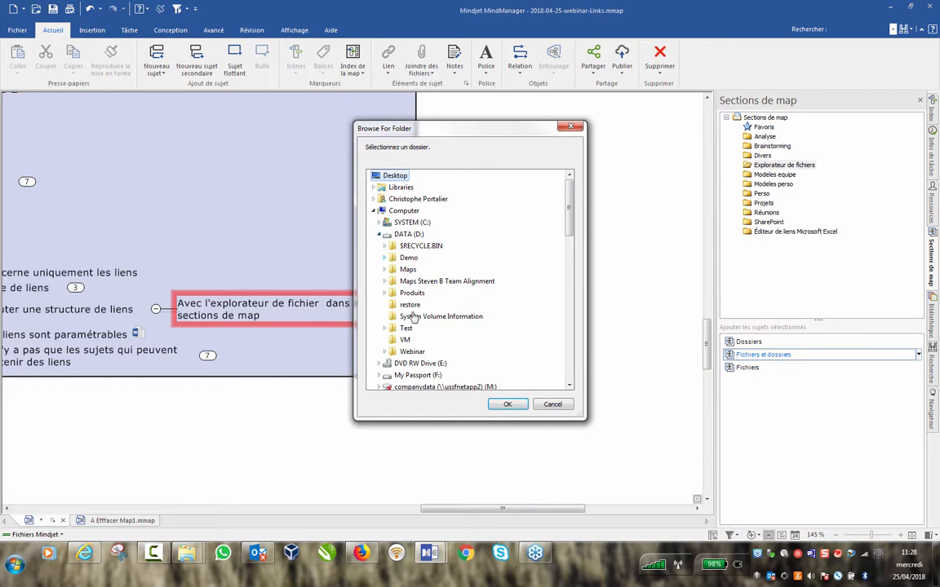
click(385, 351)
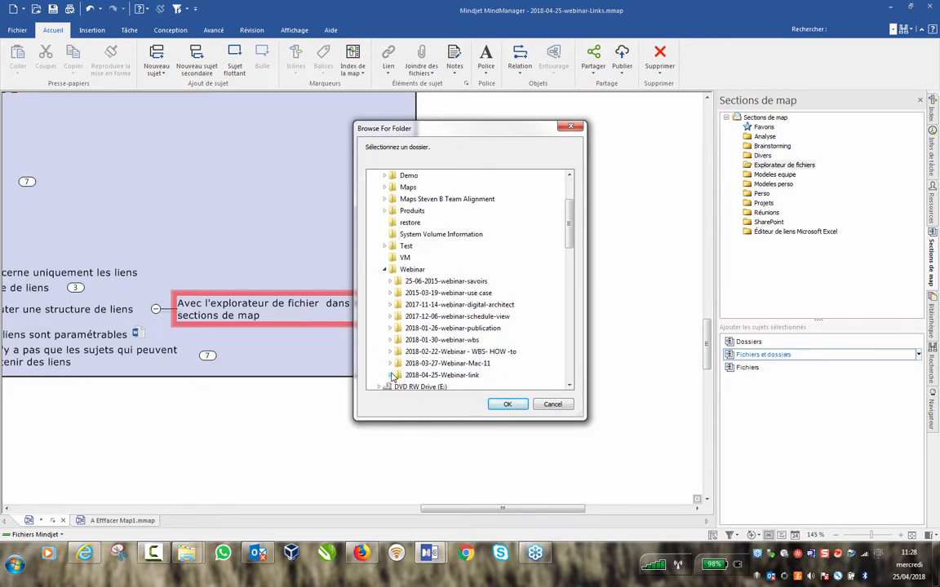
click(390, 376)
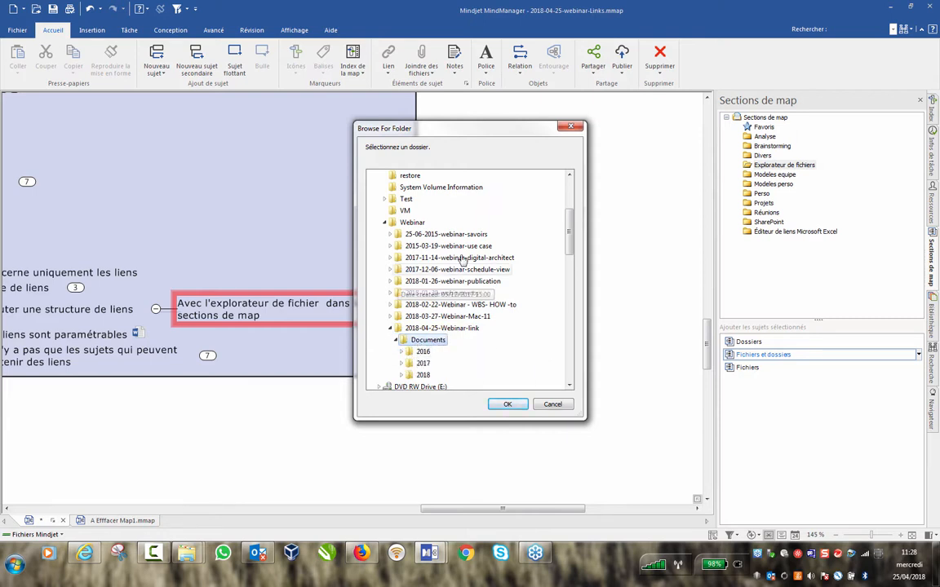
click(508, 404)
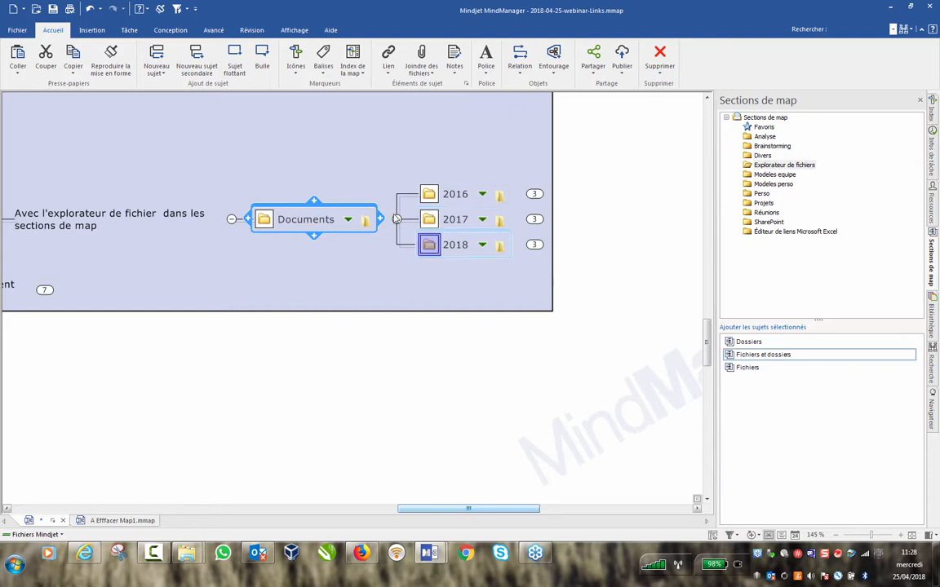
Expand 2016 into Marketing, R&D and Ventes, and browse the Marketing folder in the side panel.
click(534, 195)
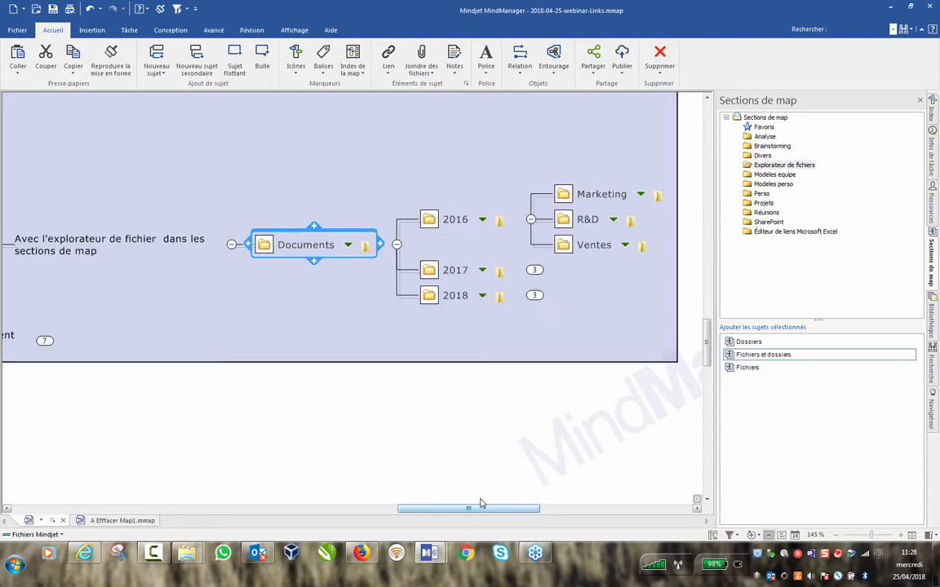
scroll(504, 509, right, 3)
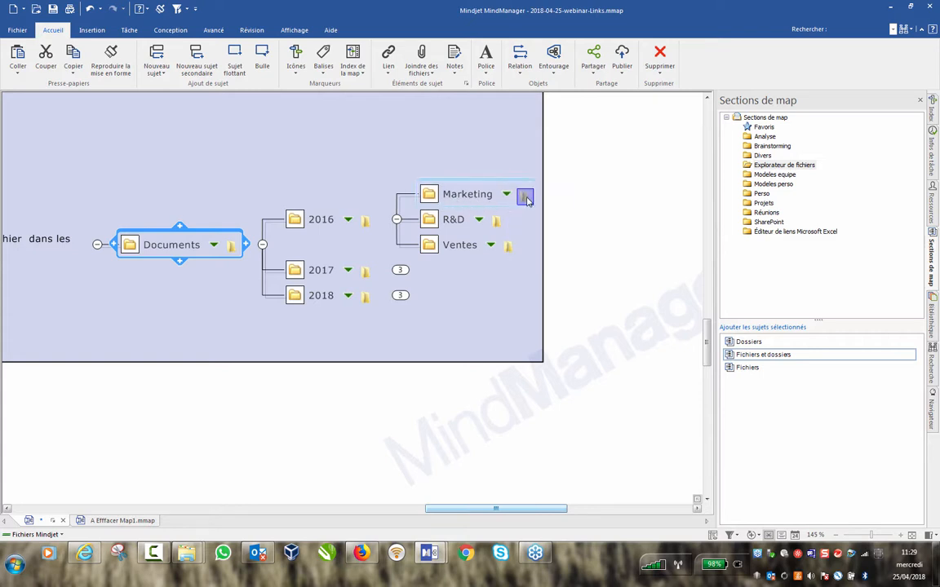
mouse_move(524, 200)
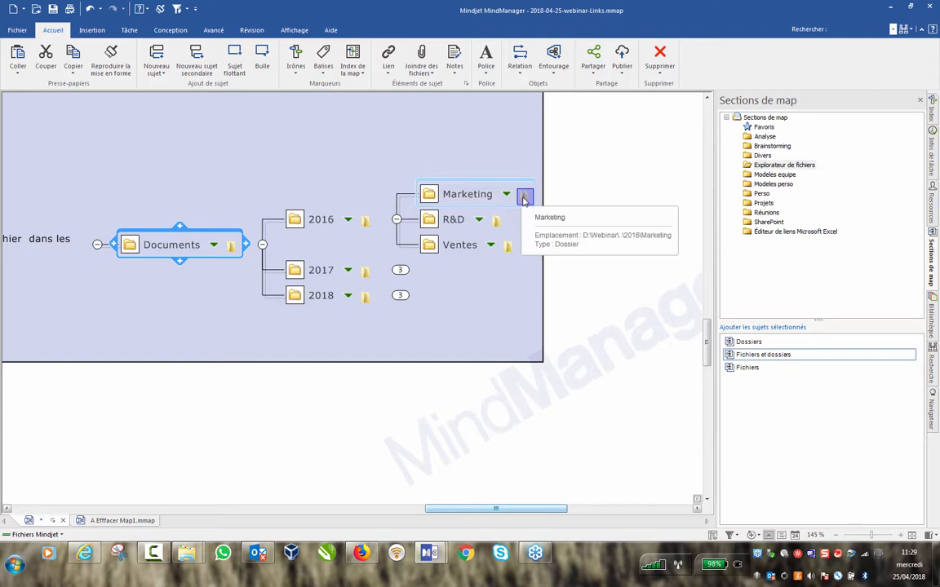
click(525, 198)
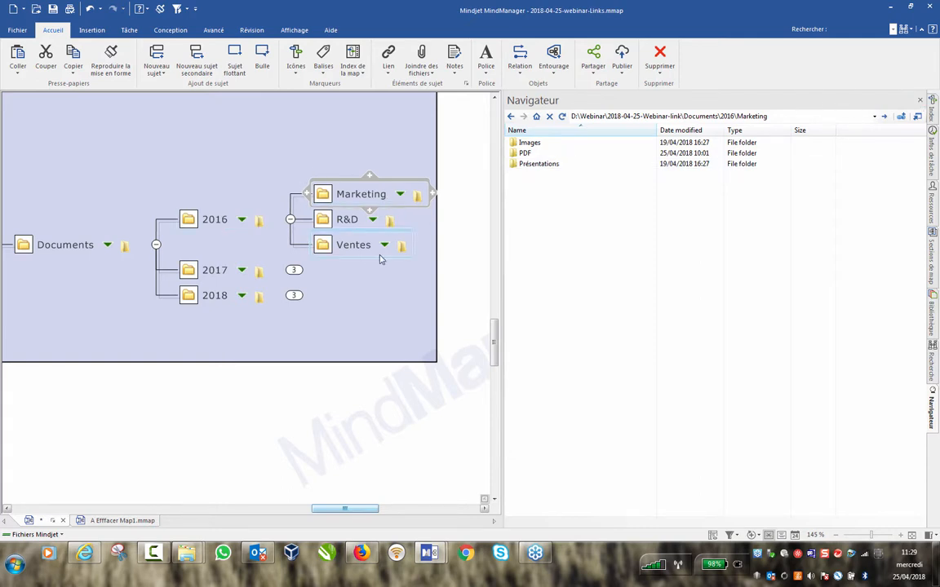
Refresh Marketing to pull in Images, PDF and Présentations, then expand PDF's file list.
right_click(324, 196)
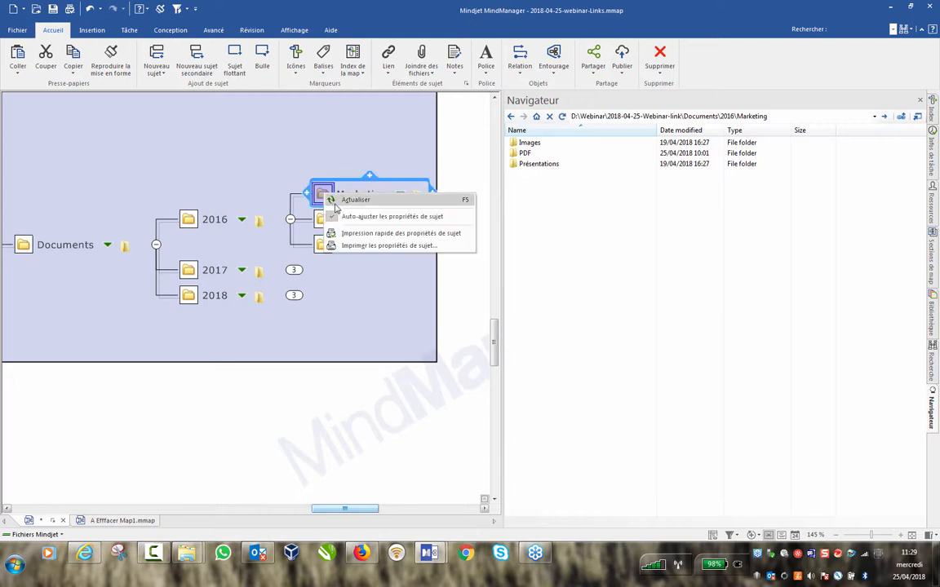
click(335, 203)
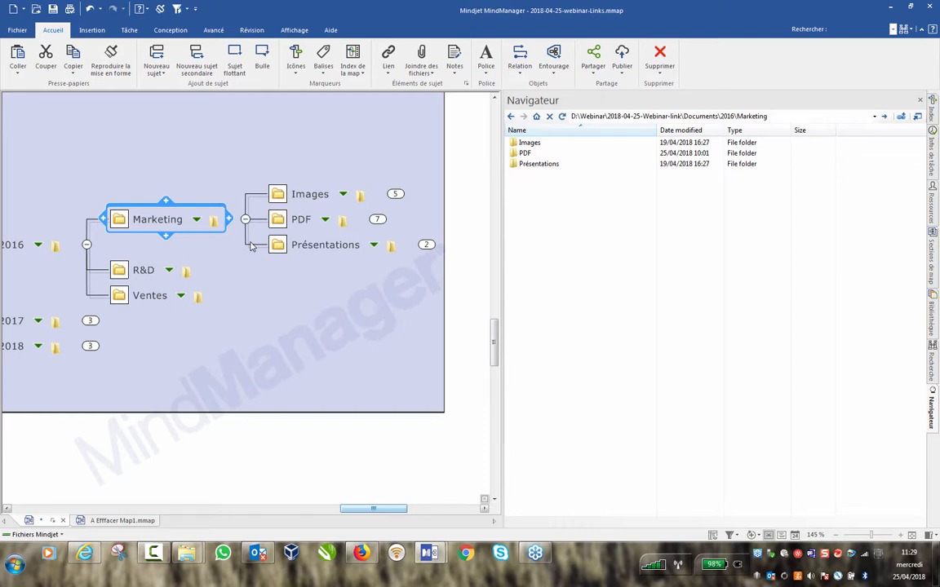
click(383, 220)
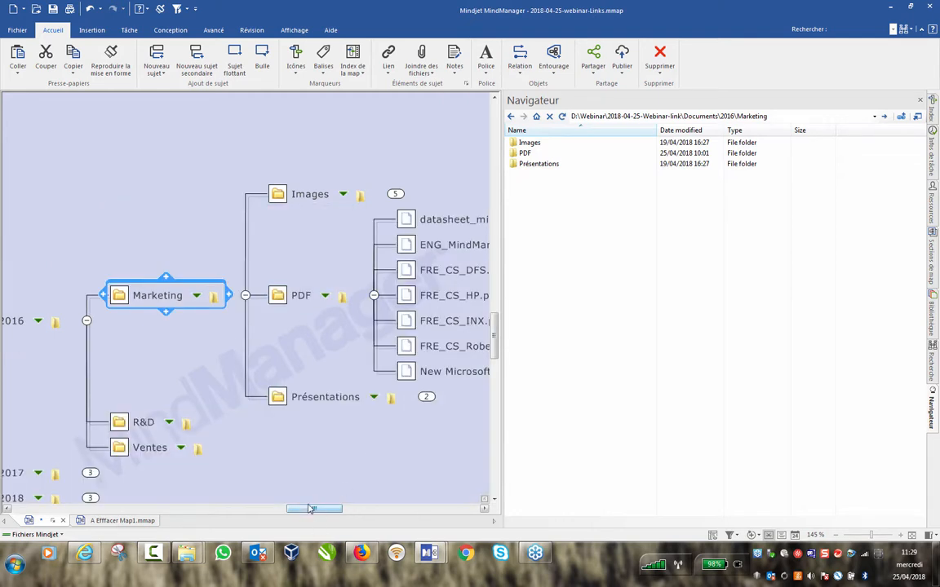
drag(322, 511, 358, 512)
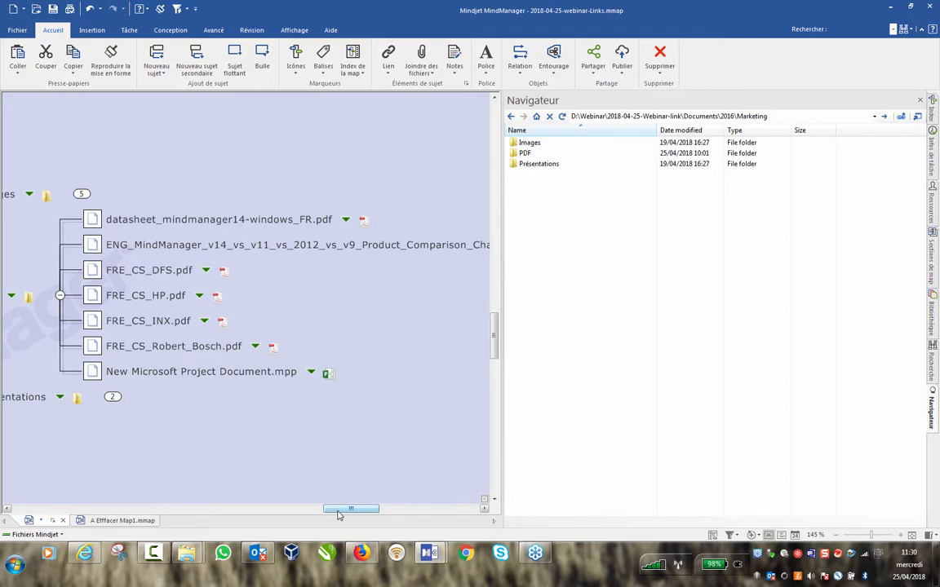
drag(344, 512, 343, 514)
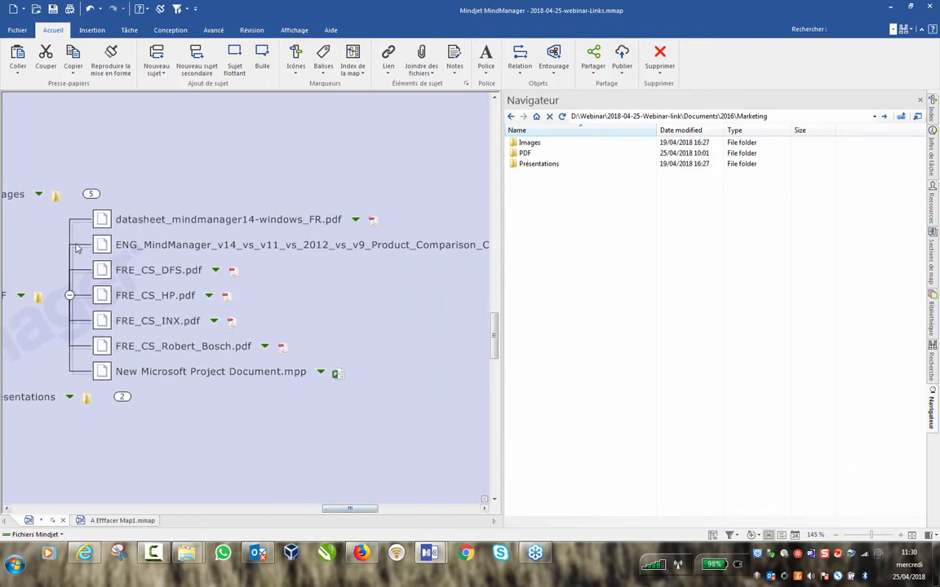
scroll(252, 371, down, 2)
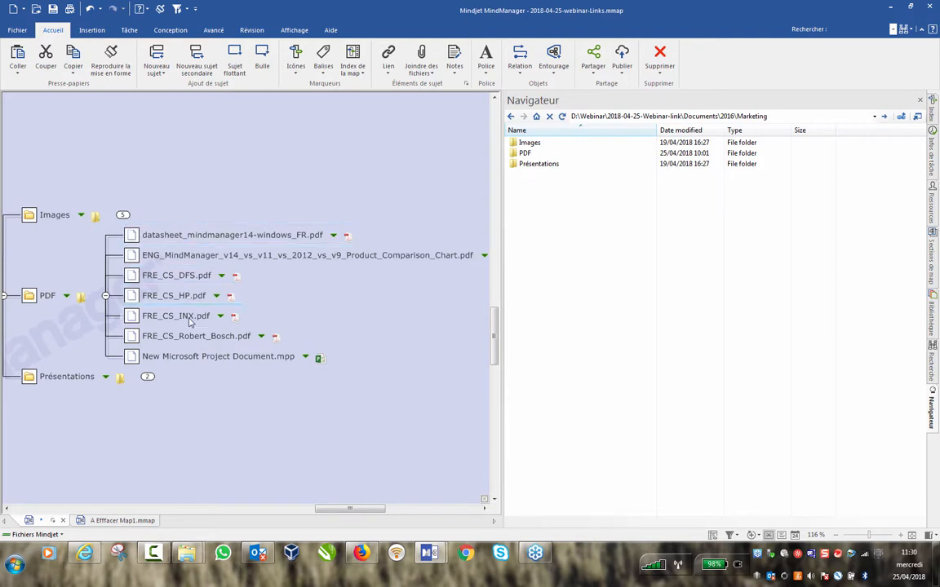
Delete the .mpp topic, browse the PDF folder, and refresh PDF to resync it with disk.
click(236, 359)
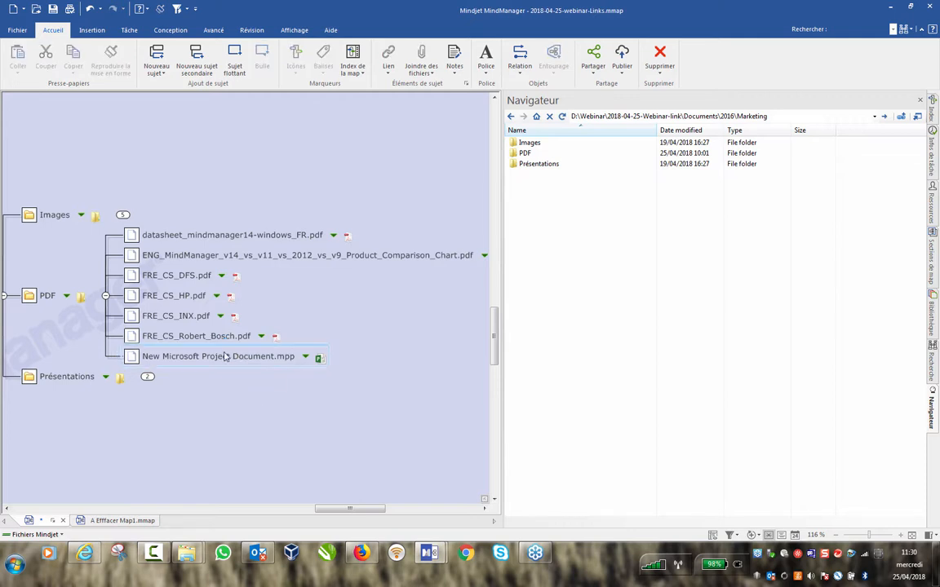
key(Delete)
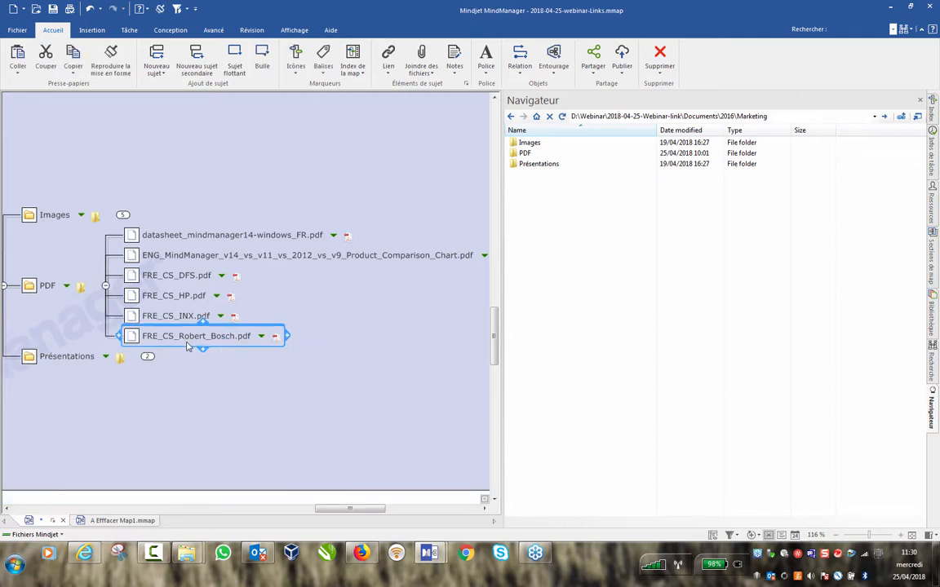
click(81, 289)
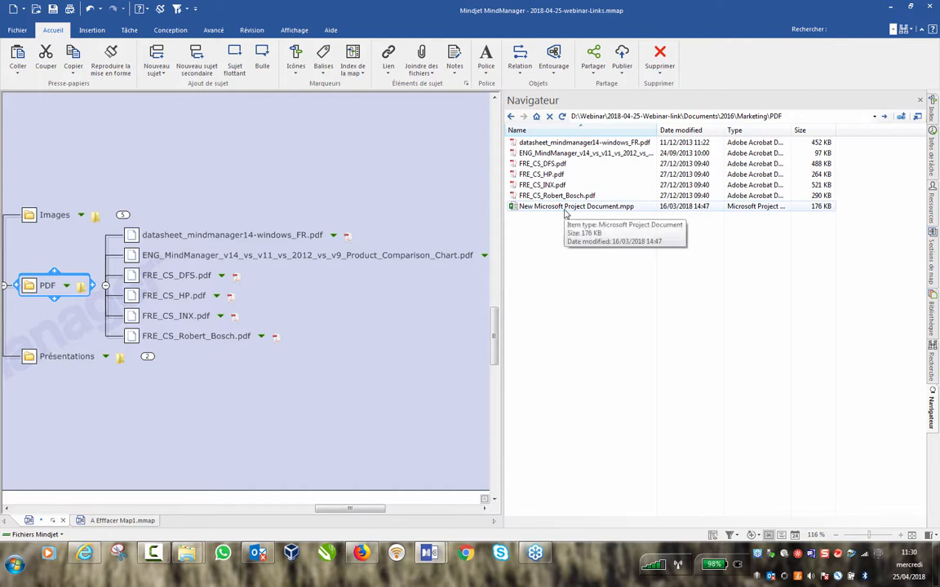
right_click(30, 286)
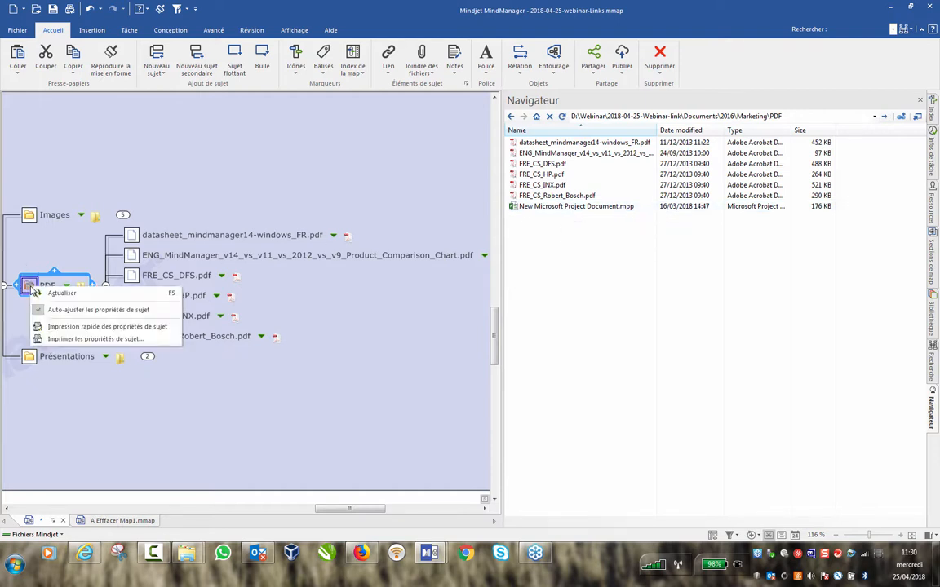
click(52, 297)
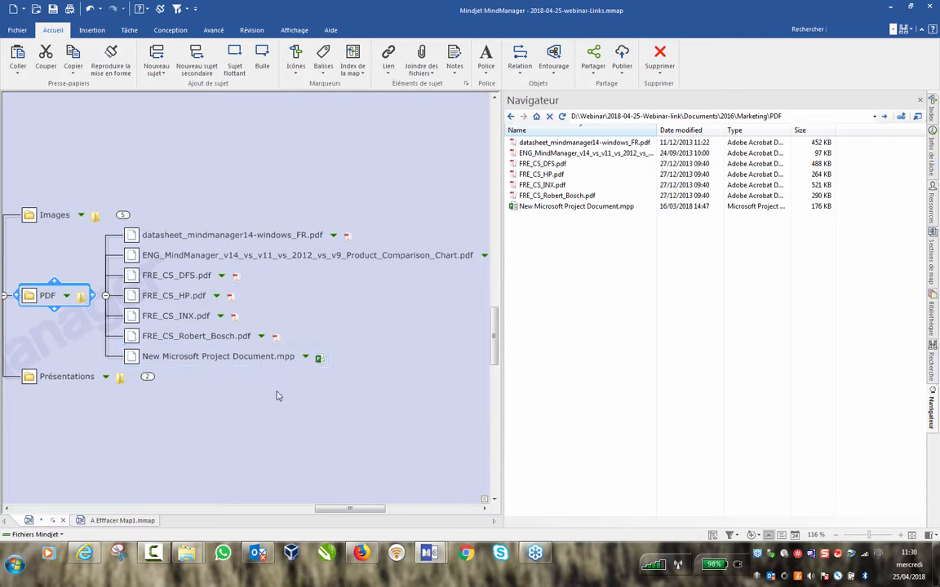
mouse_move(321, 359)
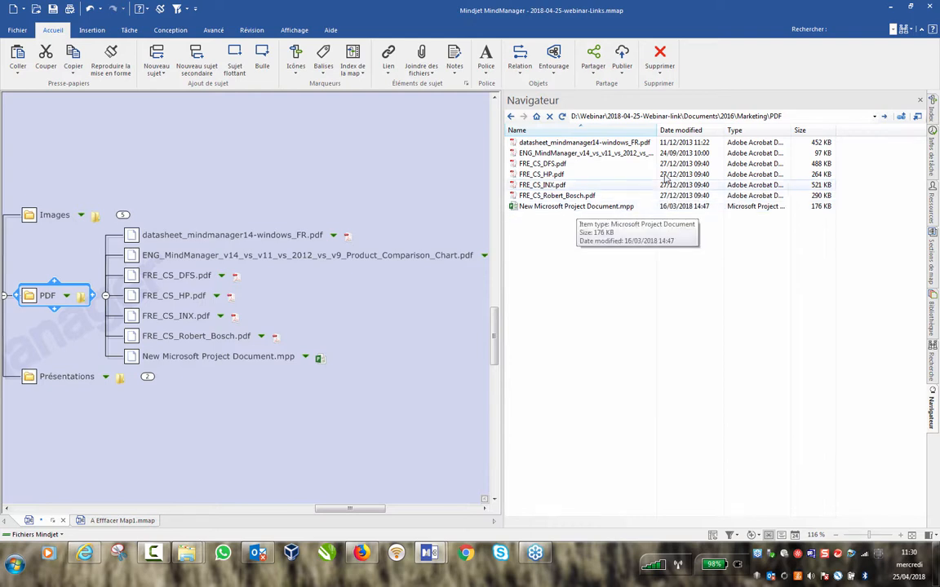
Delete New Microsoft Project Document.mpp from disk in the folder listing.
click(553, 208)
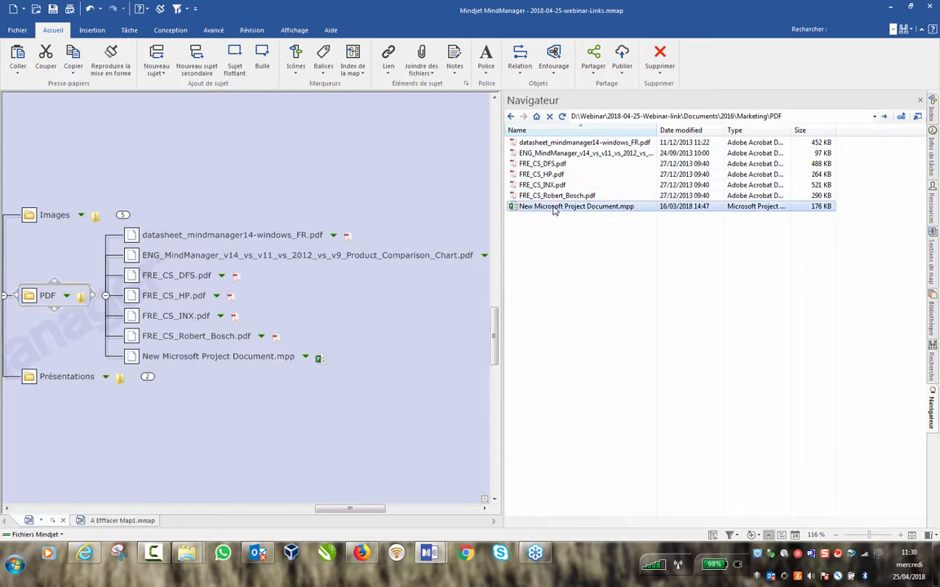
right_click(553, 210)
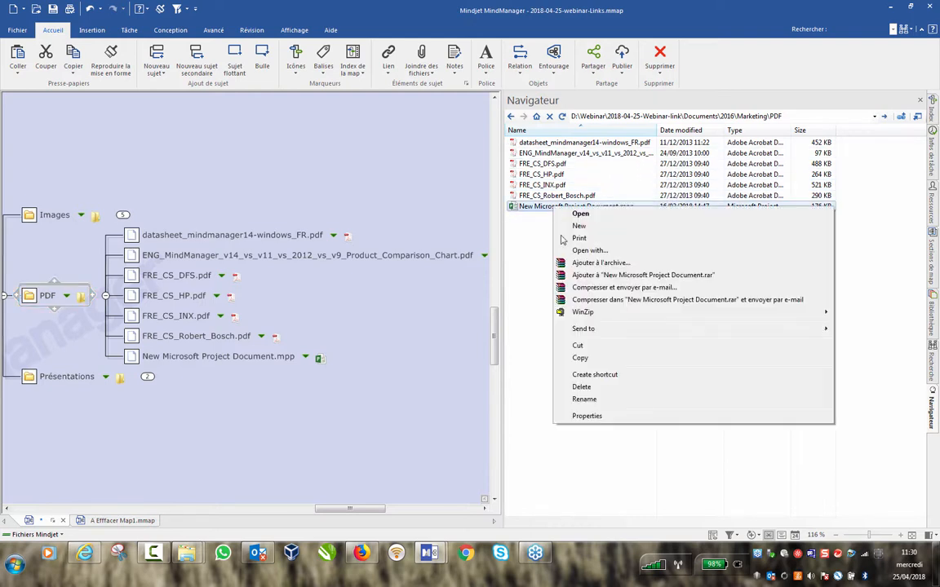
click(603, 395)
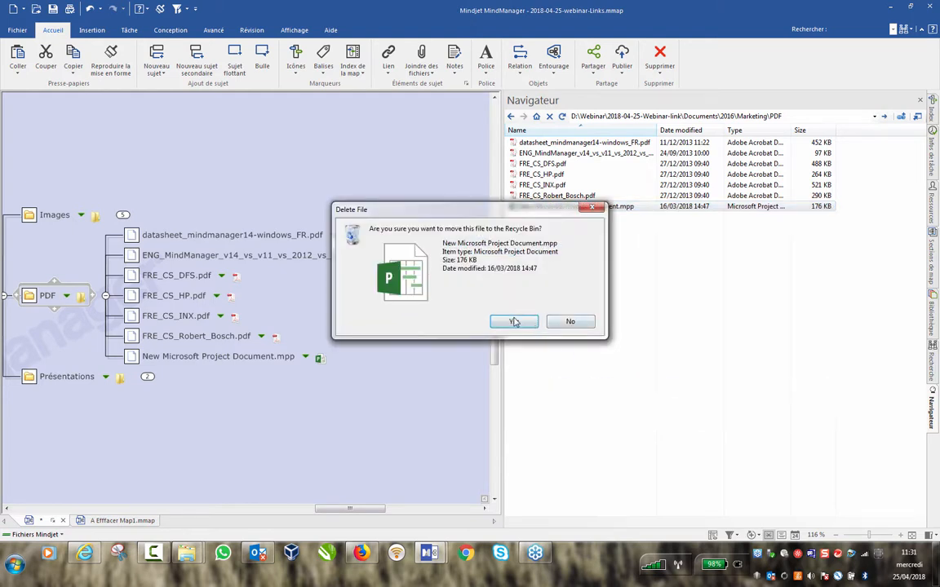
click(463, 290)
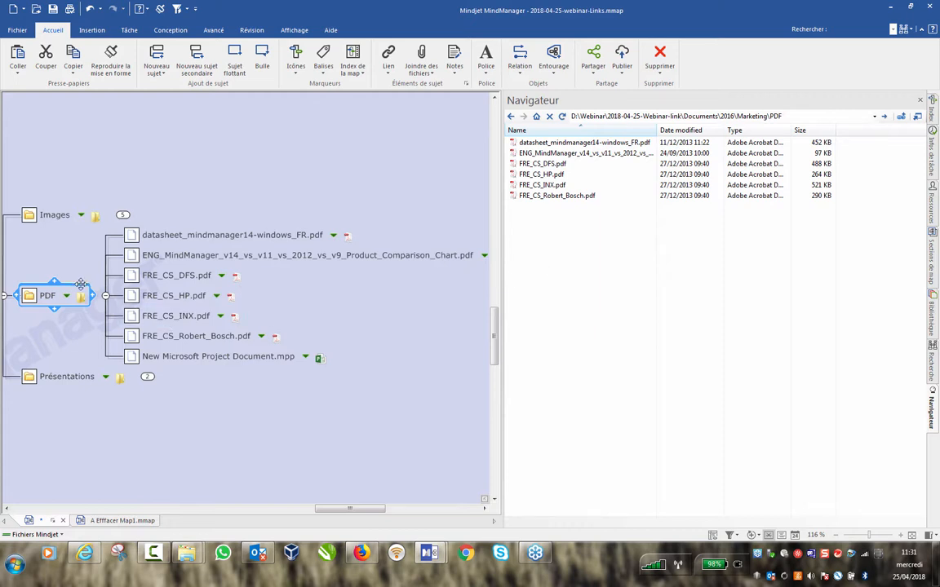
Refresh the PDF topic so only the six PDFs remain, and close the folder panel.
right_click(29, 296)
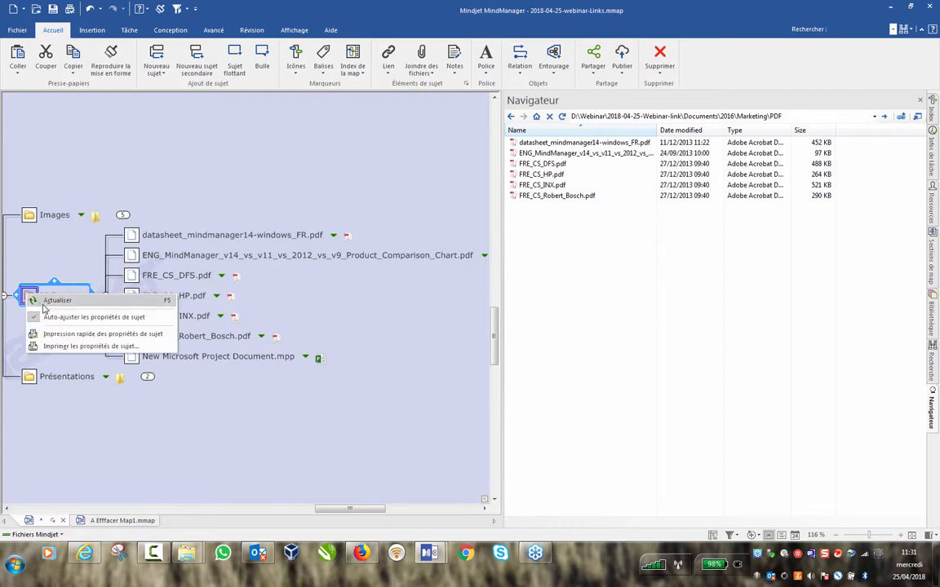
click(32, 300)
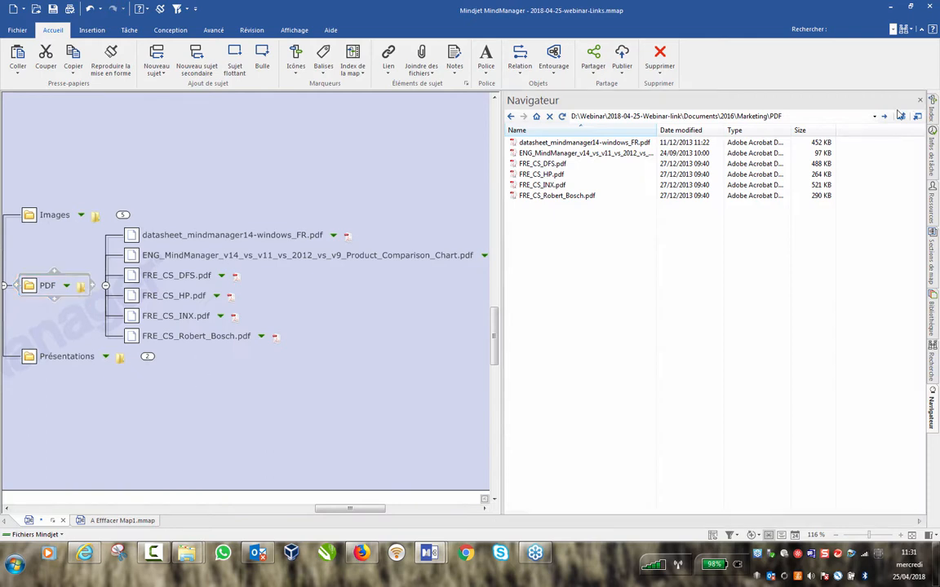
click(920, 101)
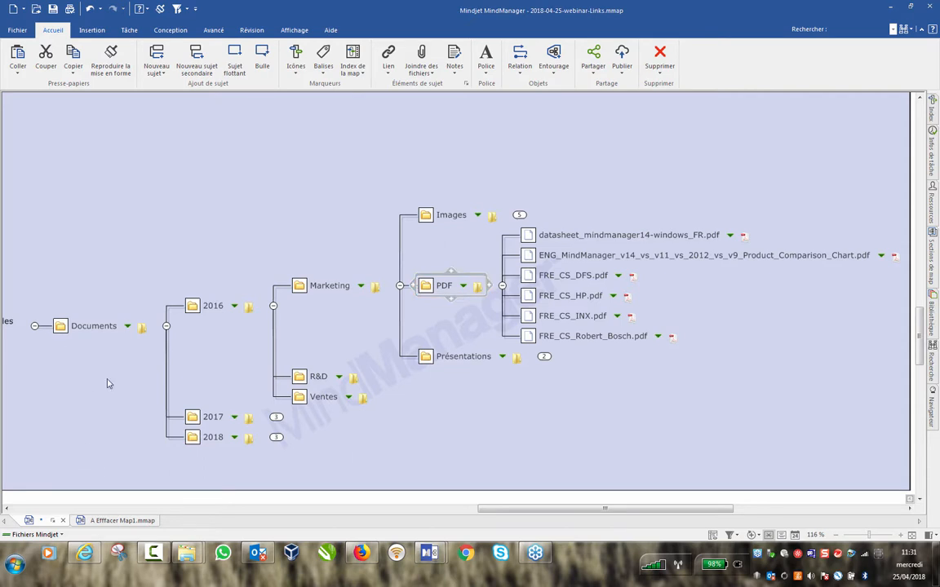
Collapse Ajouter une structure de liens and bring up the Formulaire Service.docx link menu on 'Les liens sont paramétrables'.
drag(496, 509, 417, 510)
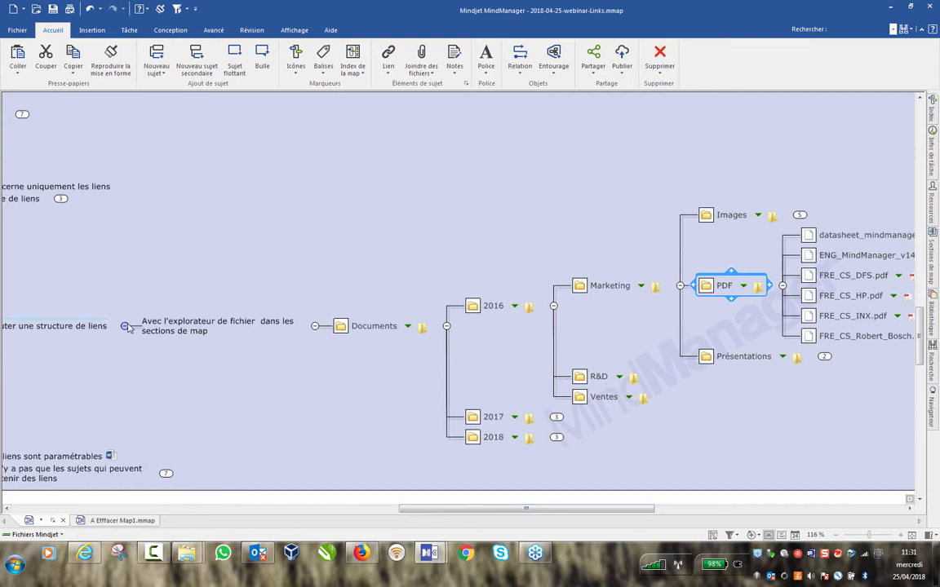
click(125, 326)
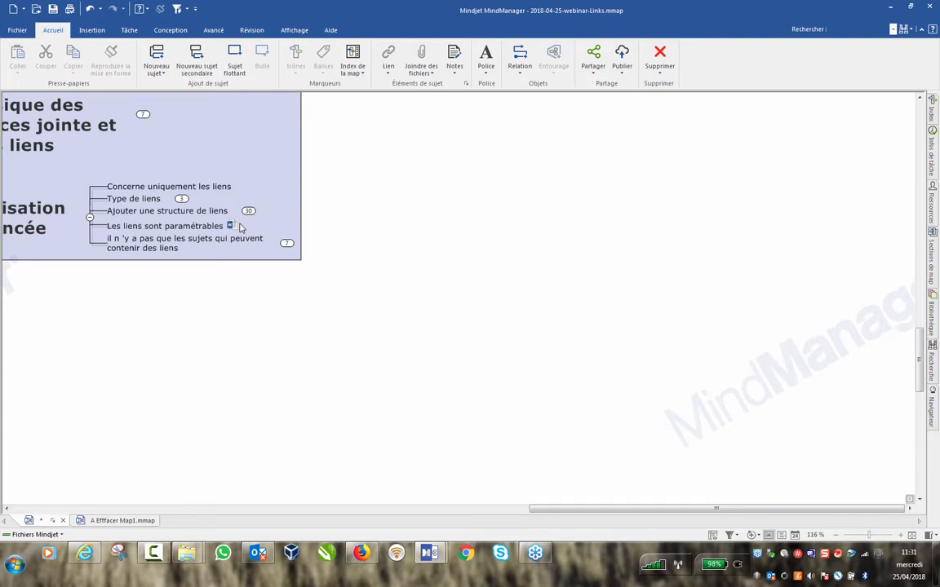
mouse_move(234, 228)
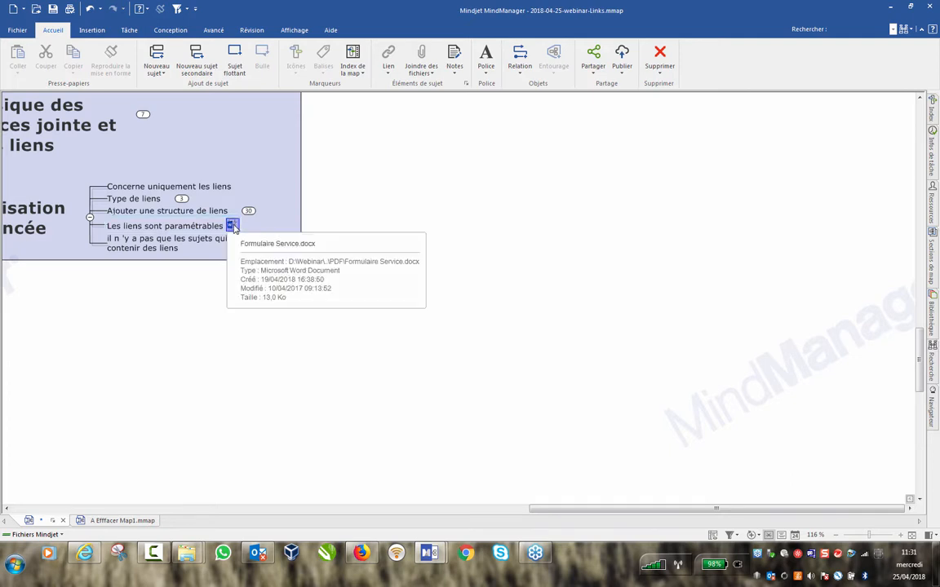
right_click(233, 227)
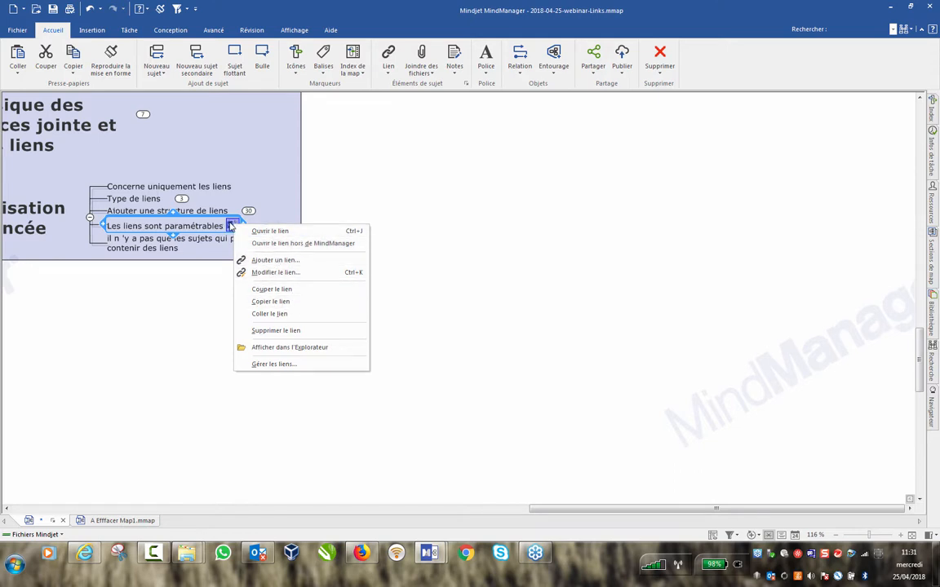
Open Gérer les liens for the topic and look at the add-link choices.
click(220, 231)
click(231, 225)
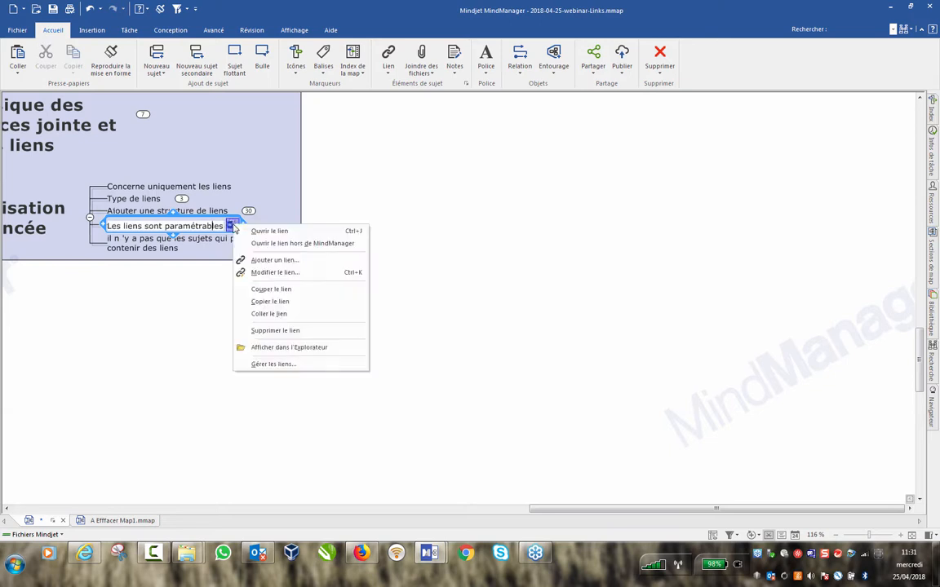
click(304, 364)
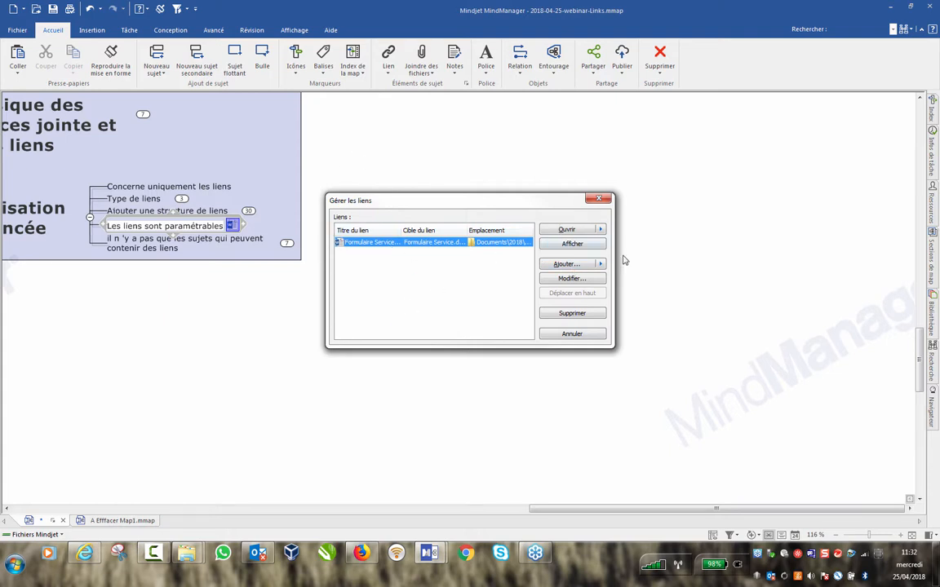
click(565, 264)
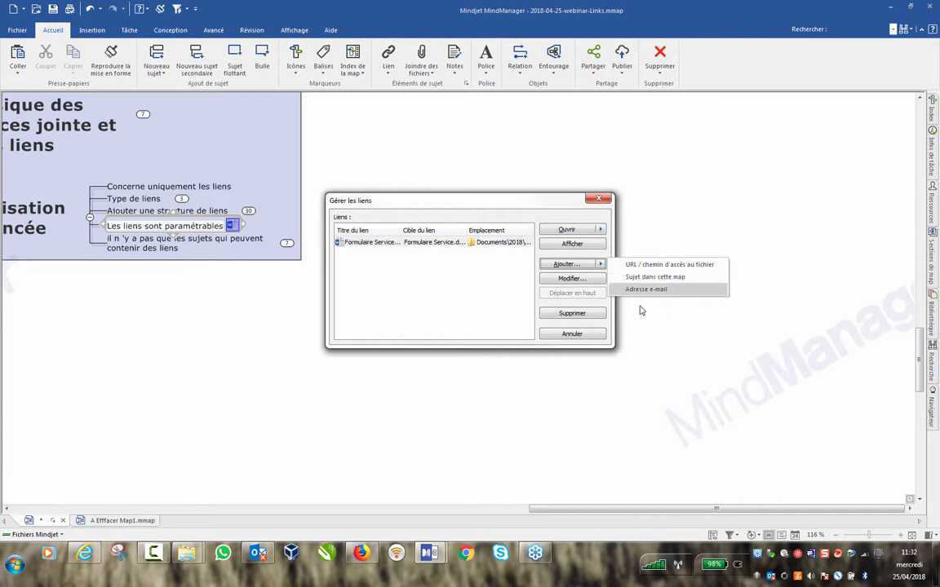
click(484, 278)
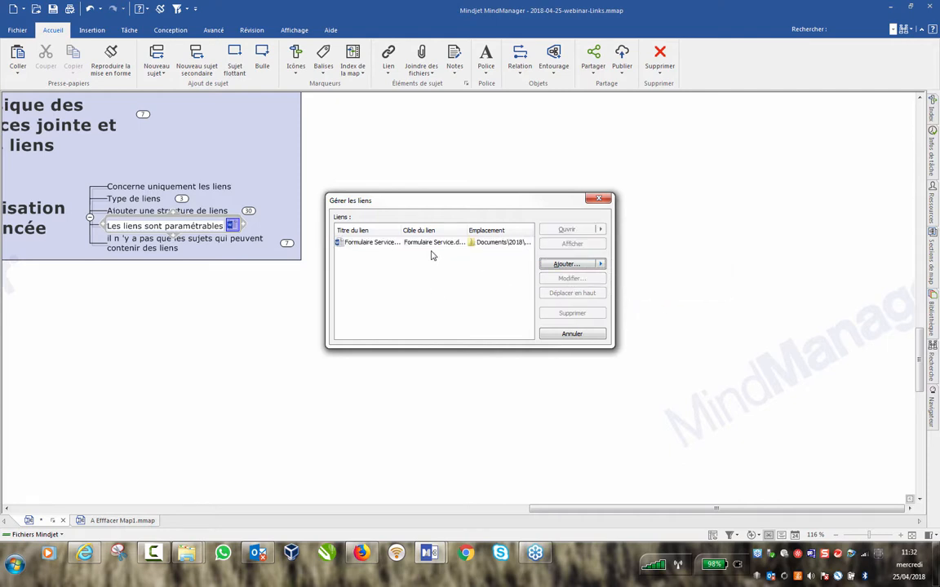
Open the Formulaire Service link in the editor, then close it without changes.
click(405, 244)
double_click(506, 248)
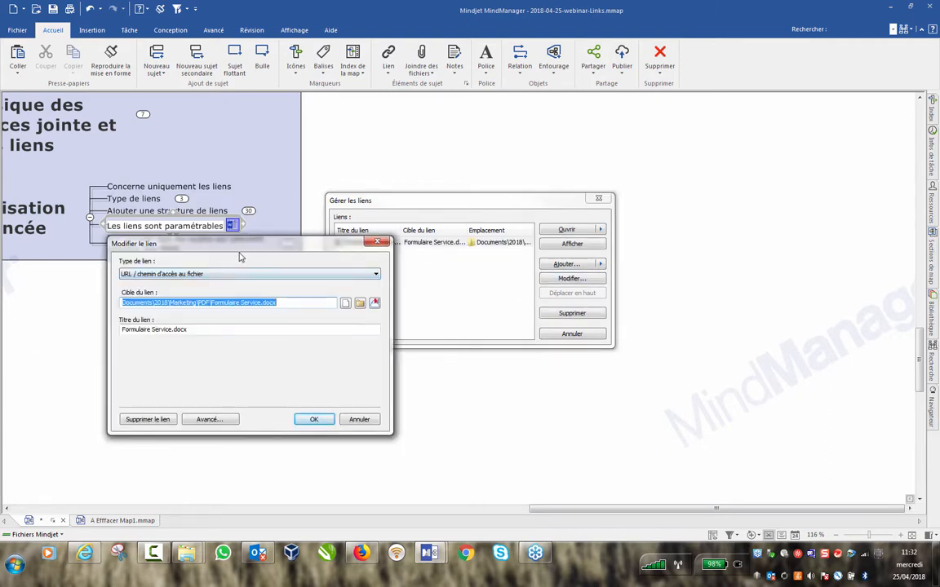
drag(248, 246, 584, 141)
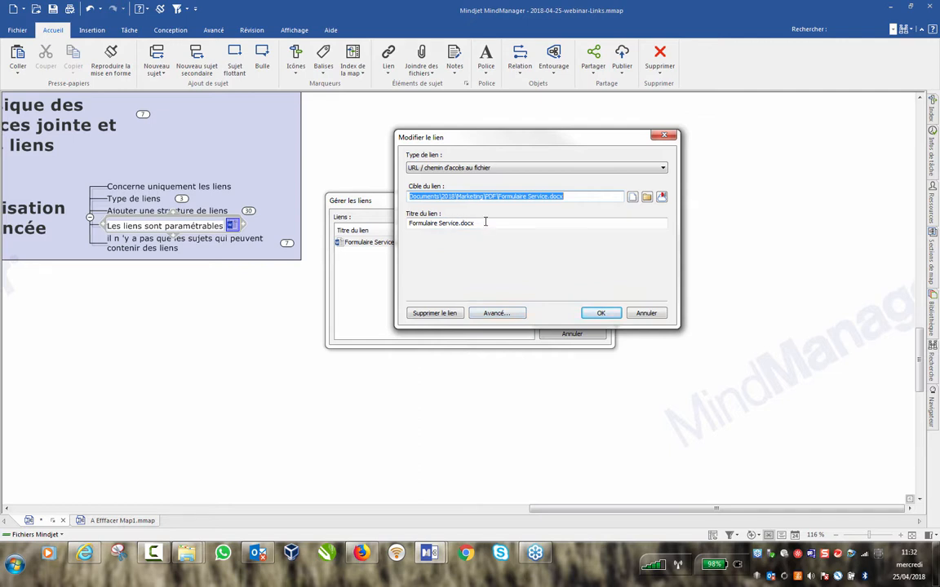
click(486, 221)
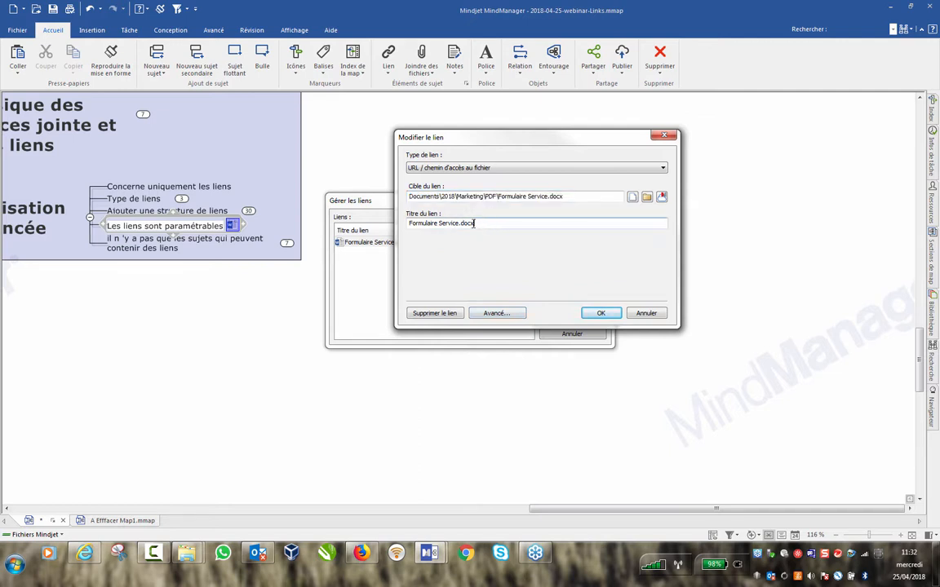
click(646, 313)
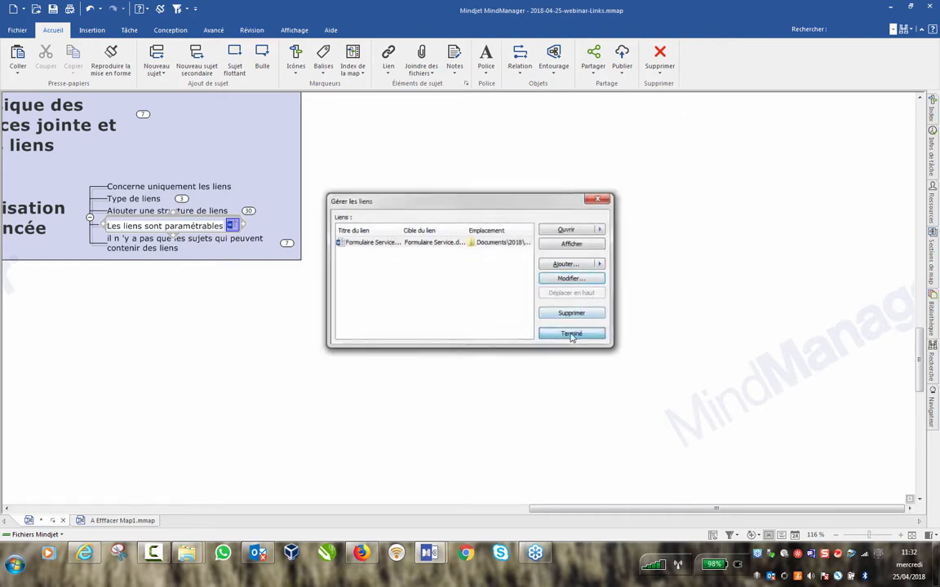
click(571, 334)
Retitle the link 'Formulaire Service' by removing '.docx', then finish with Terminé.
mouse_move(232, 229)
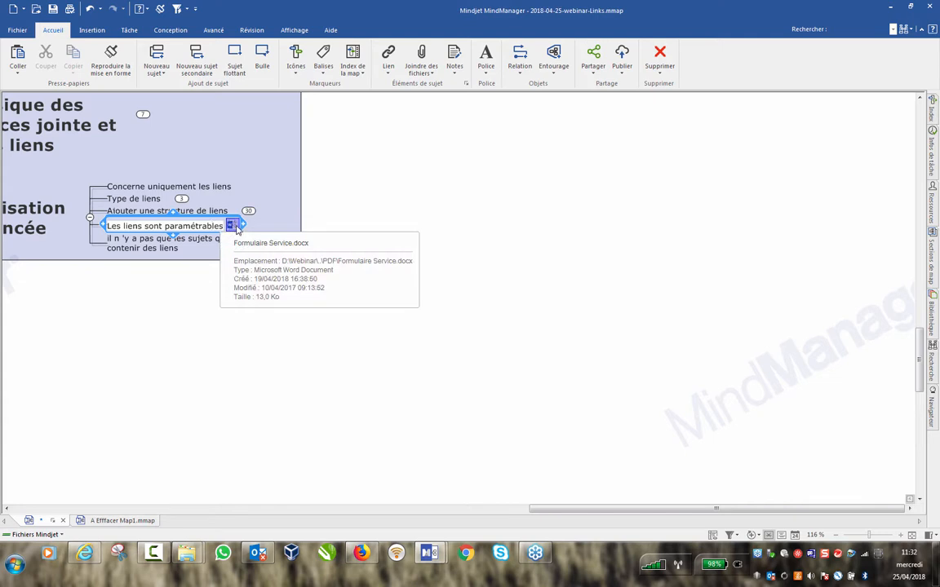
right_click(234, 230)
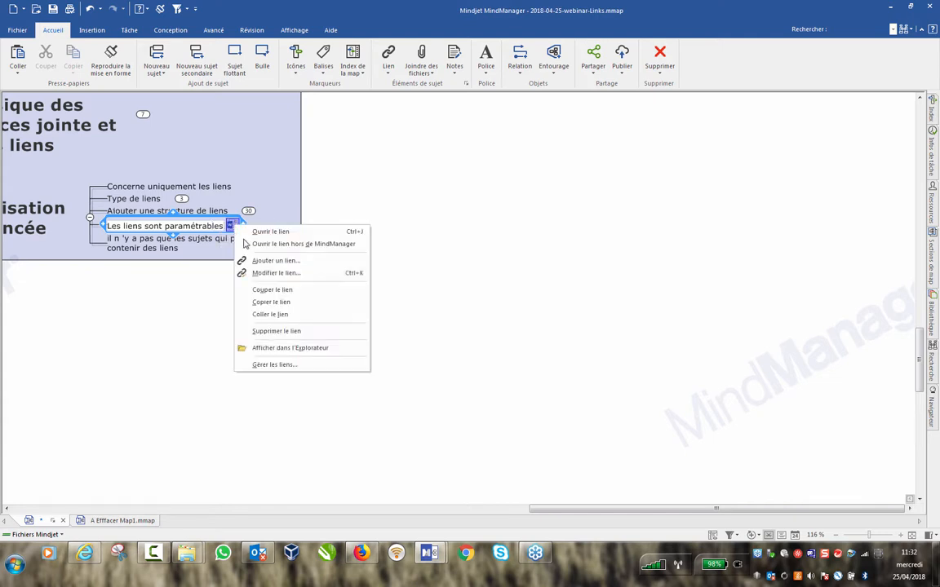
click(292, 365)
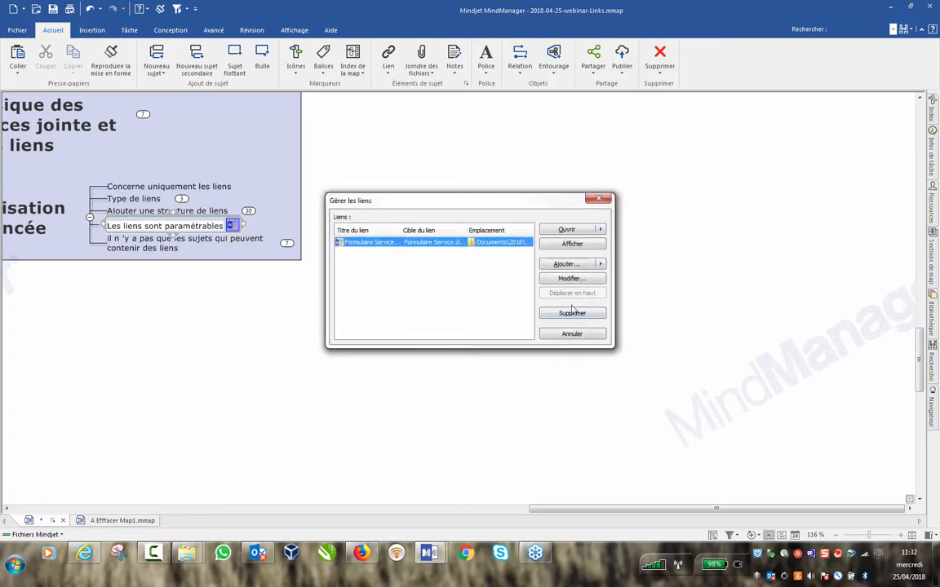
click(571, 278)
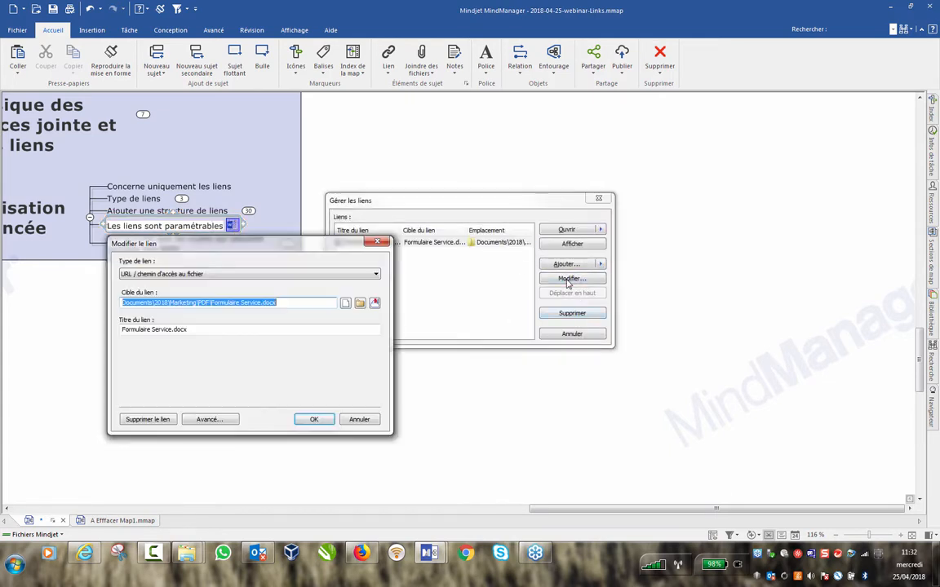
click(192, 329)
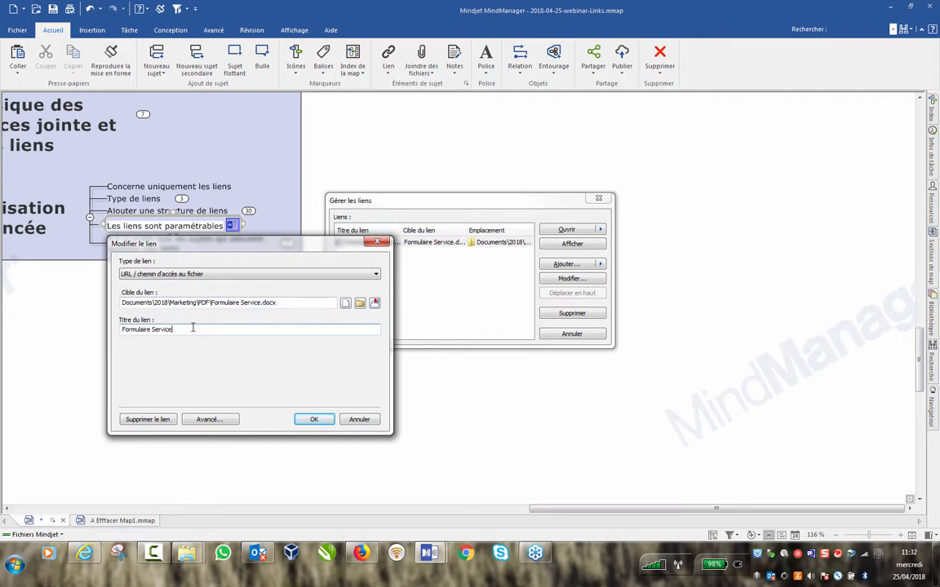
click(312, 419)
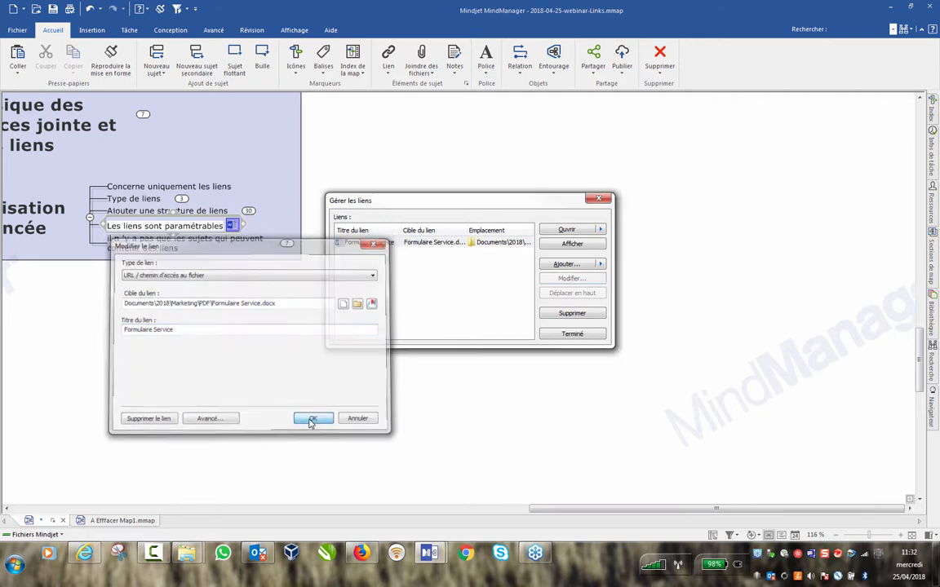
click(575, 335)
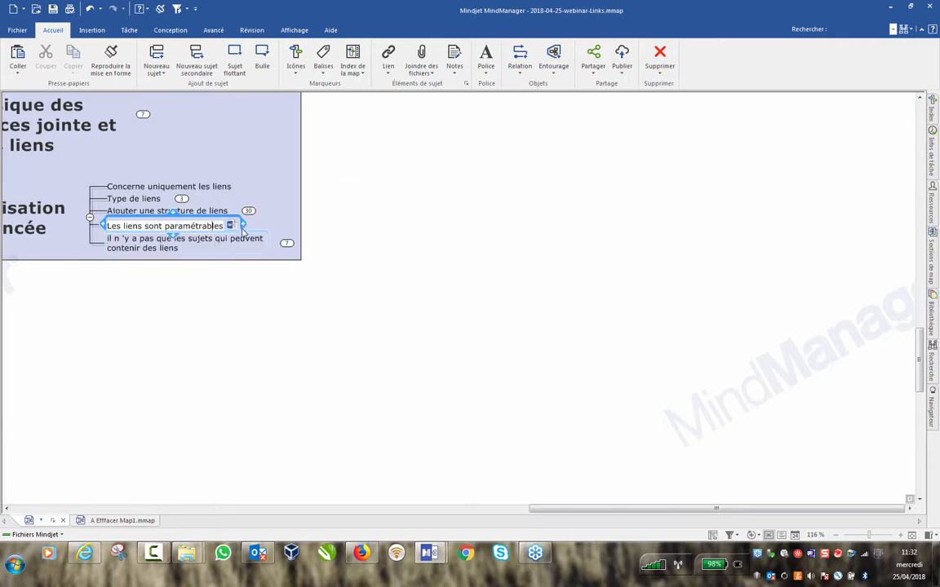
mouse_move(231, 227)
Add a floating topic 'Site Mindjet' right of the map and start a web link for it.
double_click(487, 203)
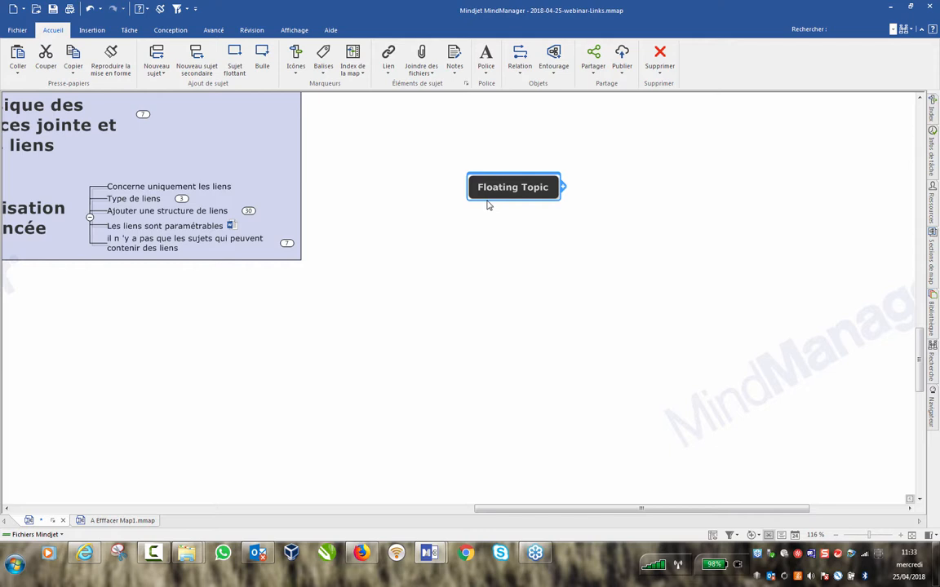
text(Site Mindjet)
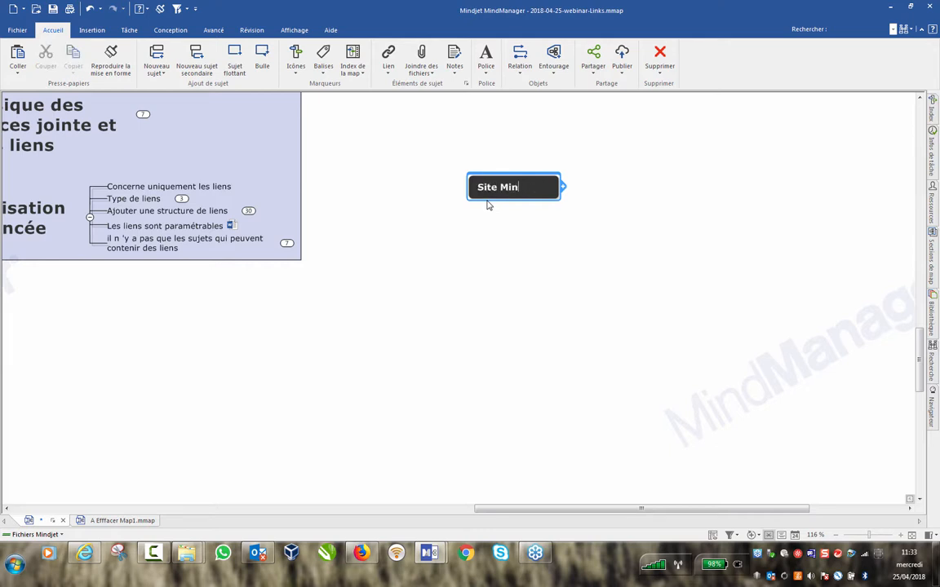
key(ctrl+k)
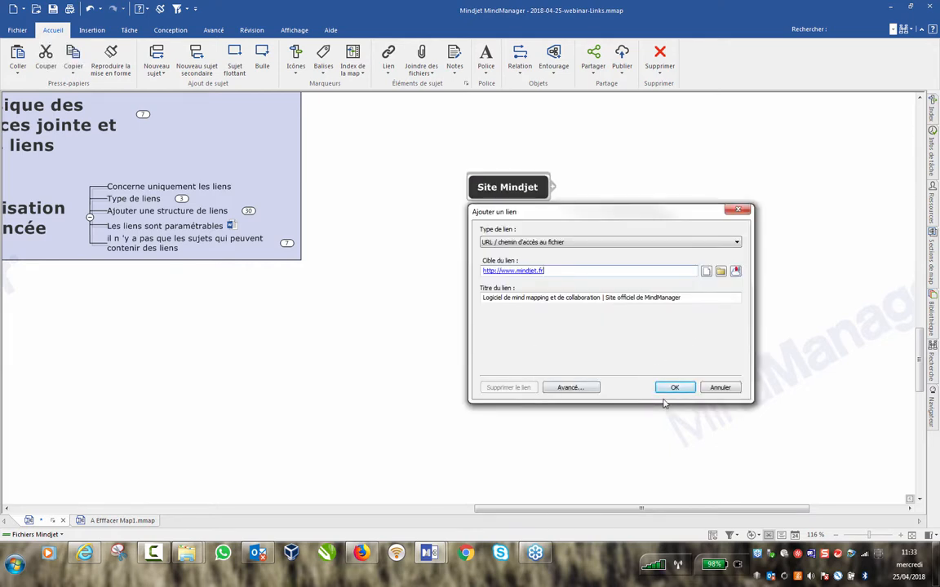
Review the Avancé link options (web export text, target frame), then cancel both dialogs.
click(571, 387)
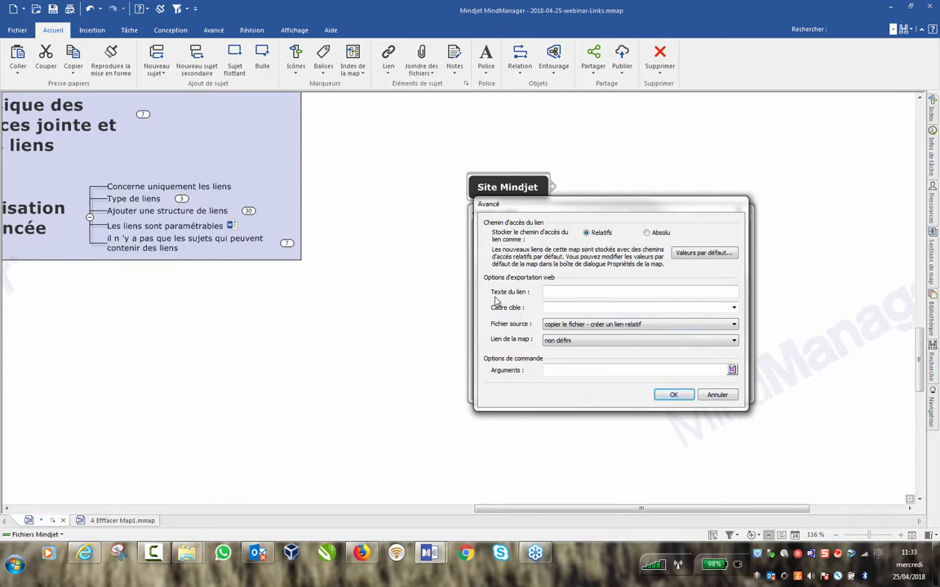
click(549, 292)
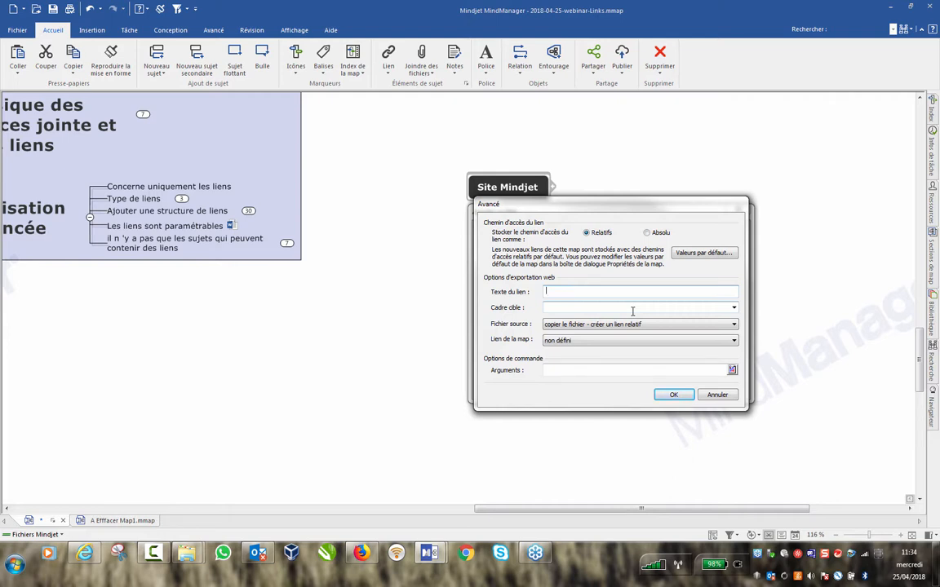
click(733, 309)
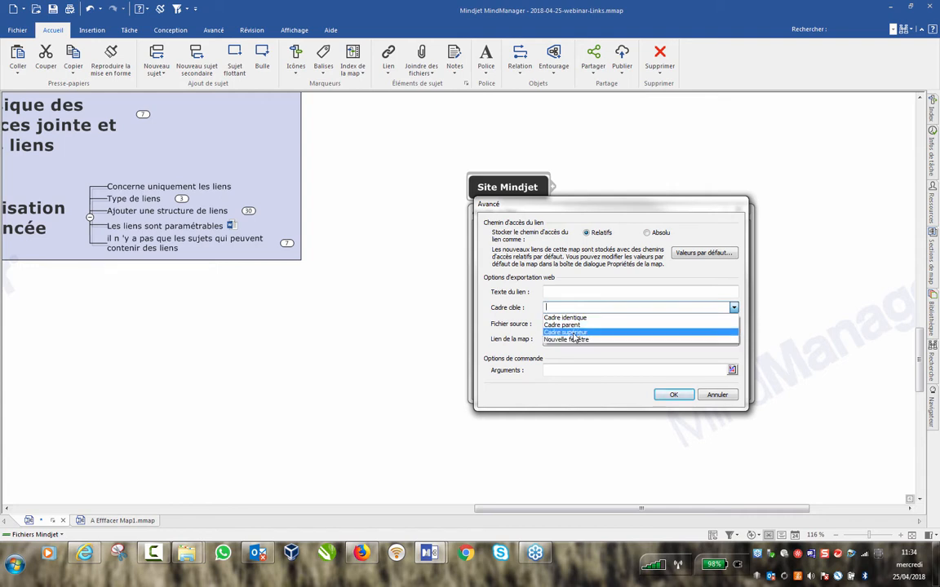
click(515, 307)
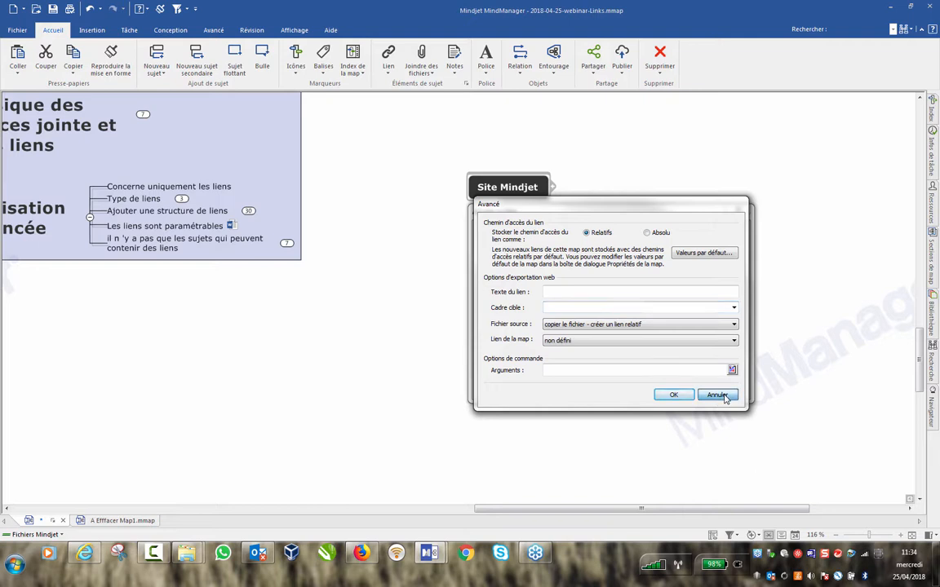
click(717, 395)
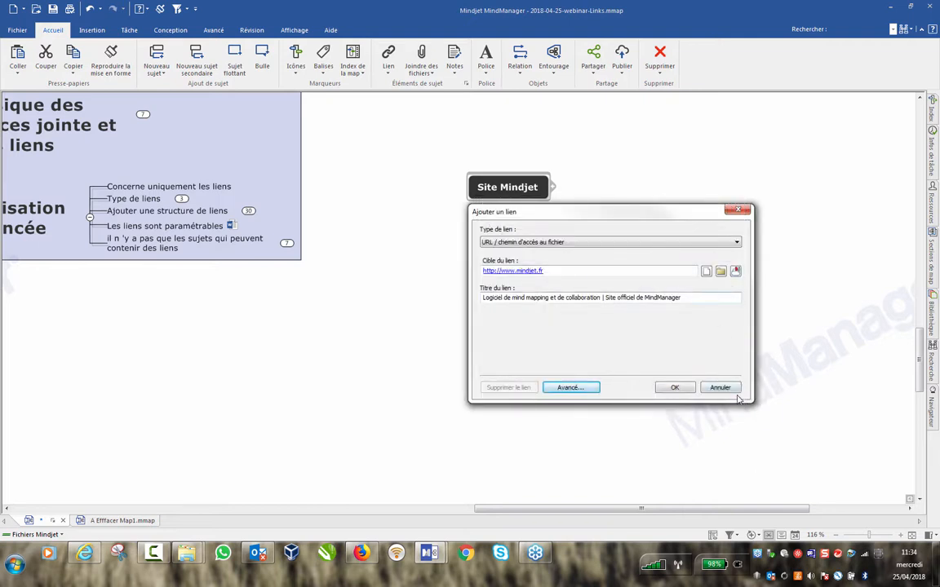
click(722, 389)
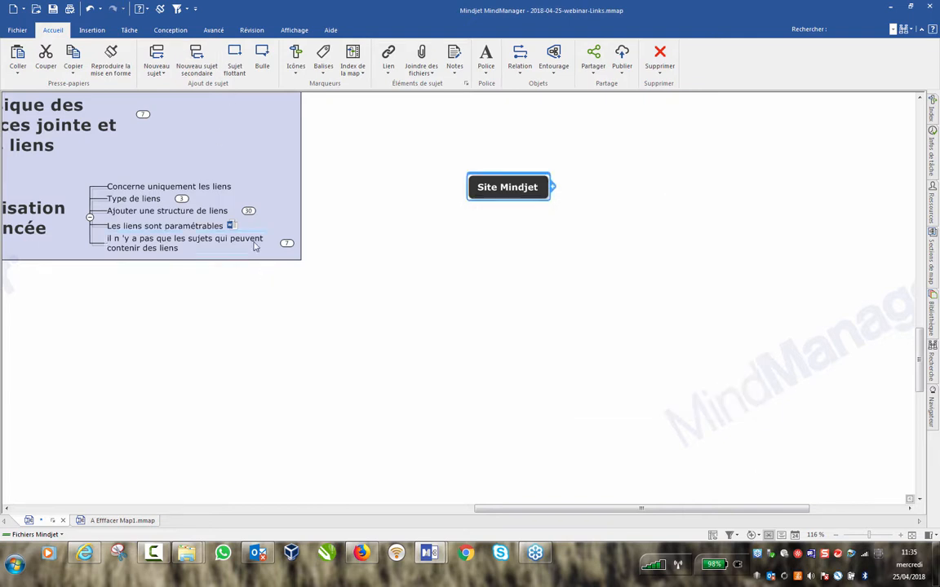
Open the Formulaire Service link's advanced options and switch its path to absolute.
mouse_move(234, 226)
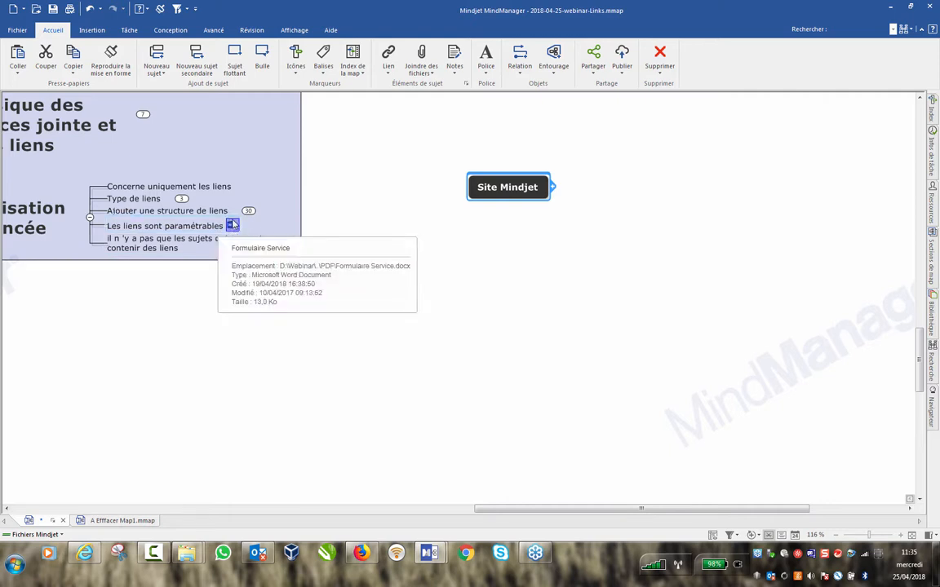
right_click(233, 226)
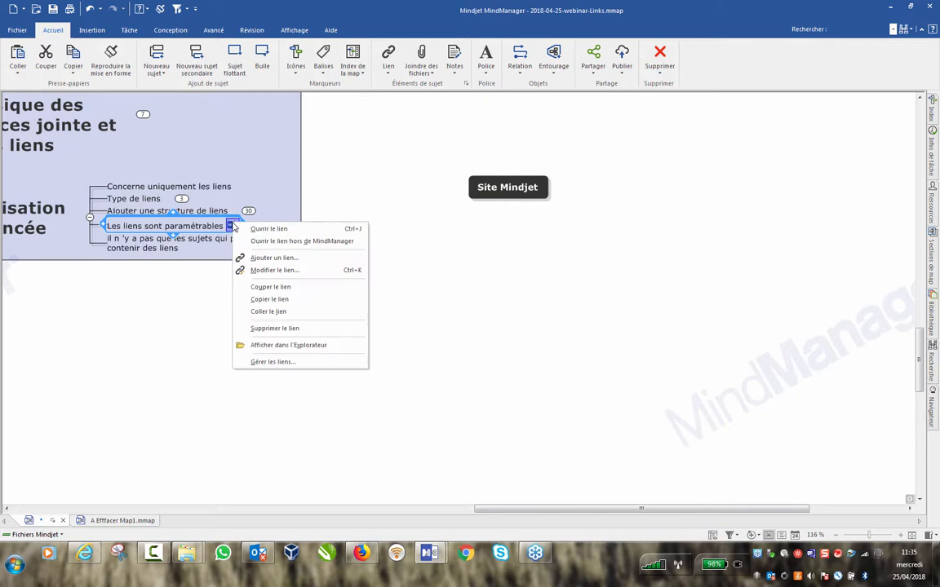
click(286, 370)
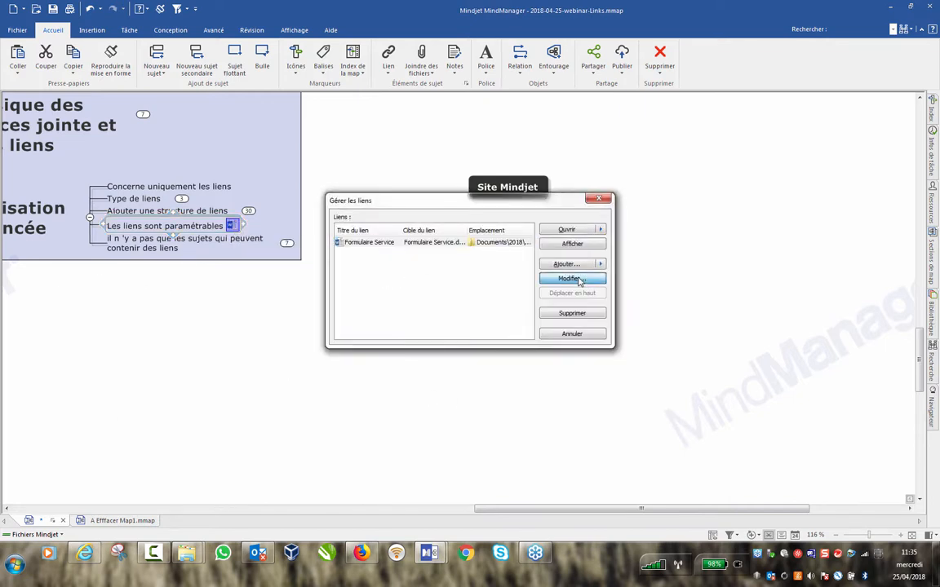
click(571, 278)
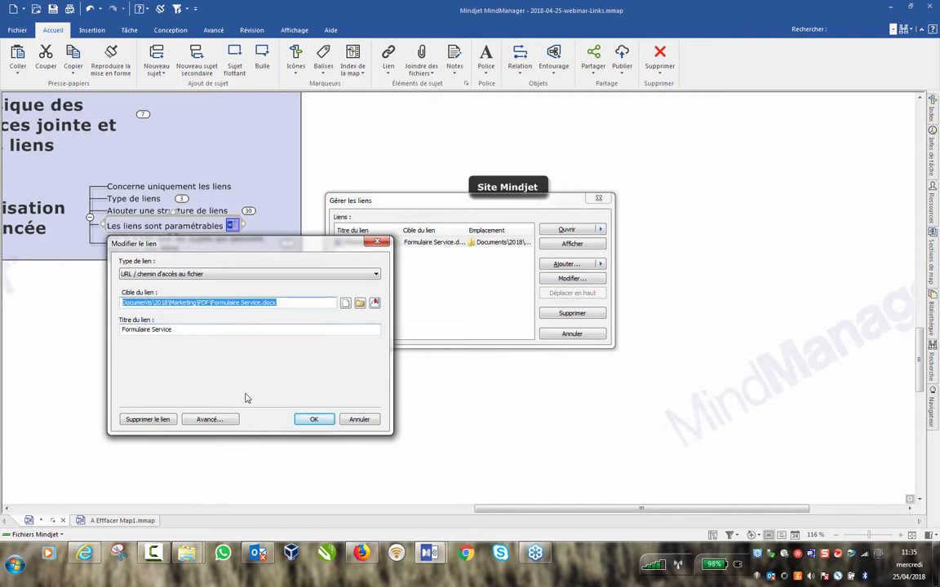
click(209, 419)
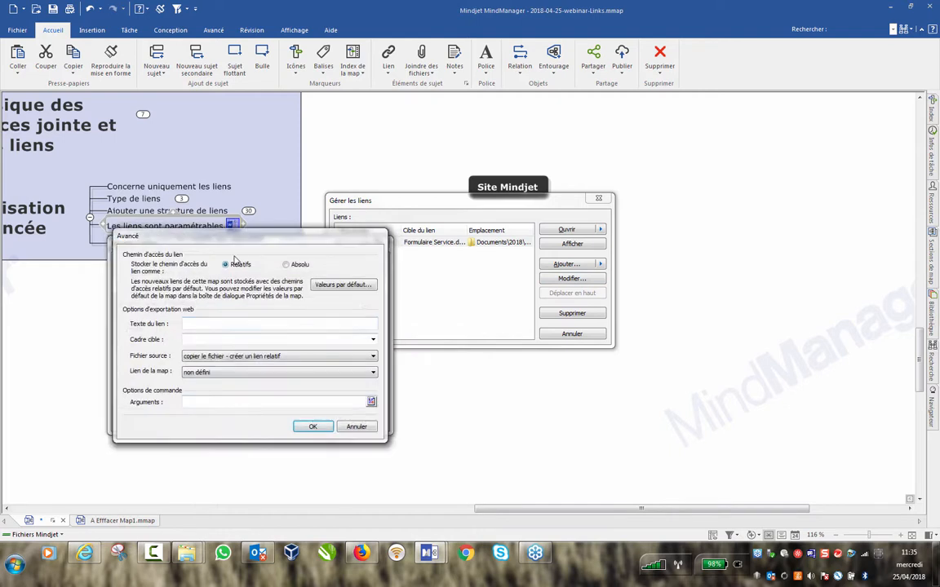
drag(232, 235, 700, 194)
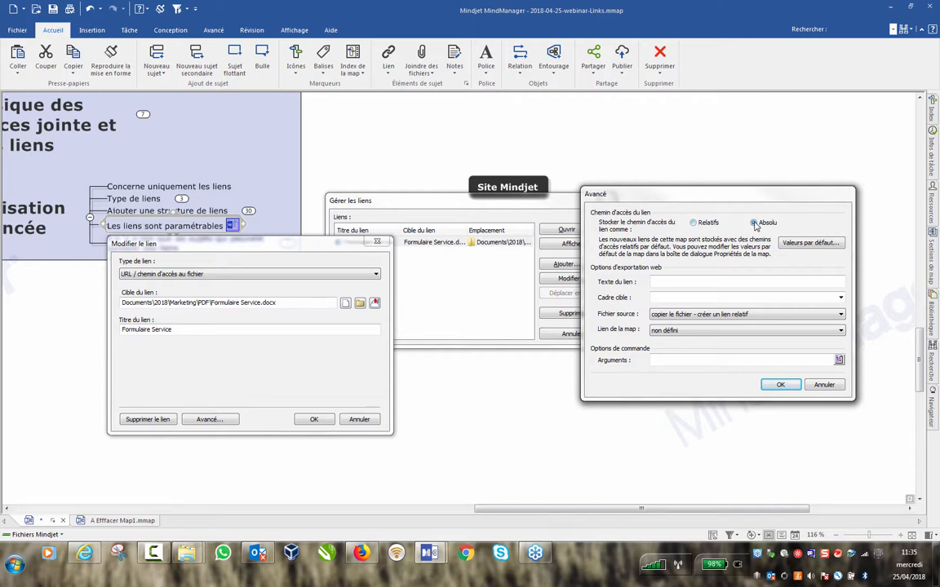
click(753, 223)
click(779, 385)
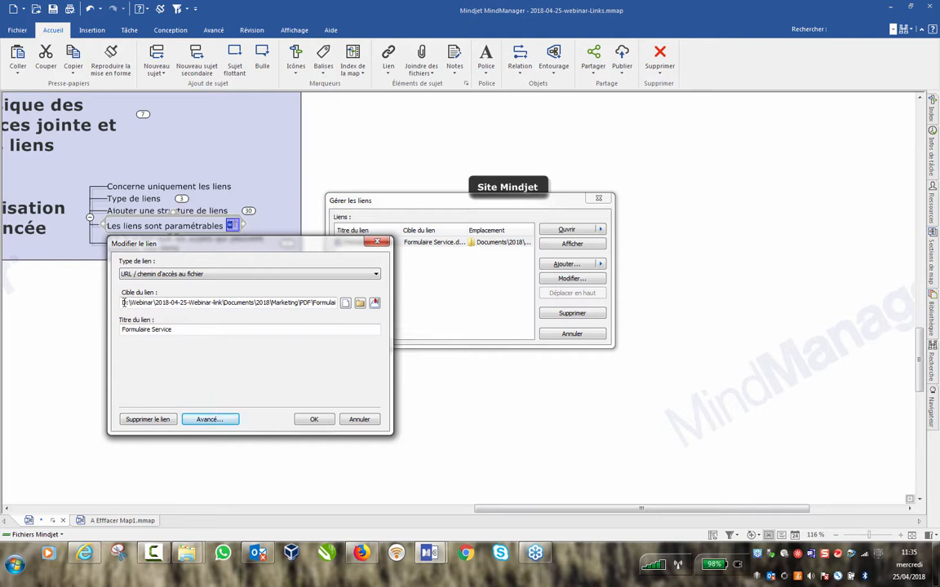
Inspect the link target path, then discard the link changes and close Gérer les liens.
drag(123, 302, 322, 302)
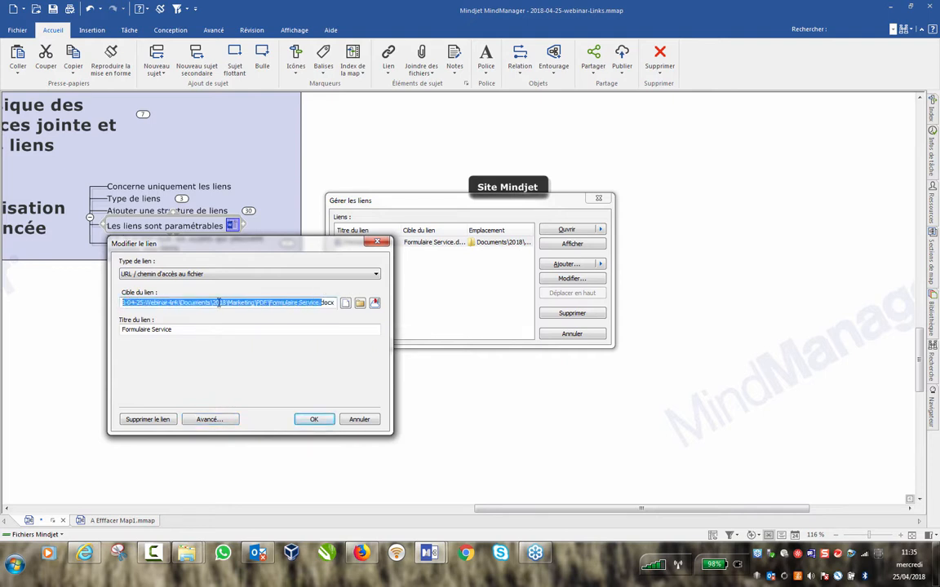
drag(219, 302, 118, 304)
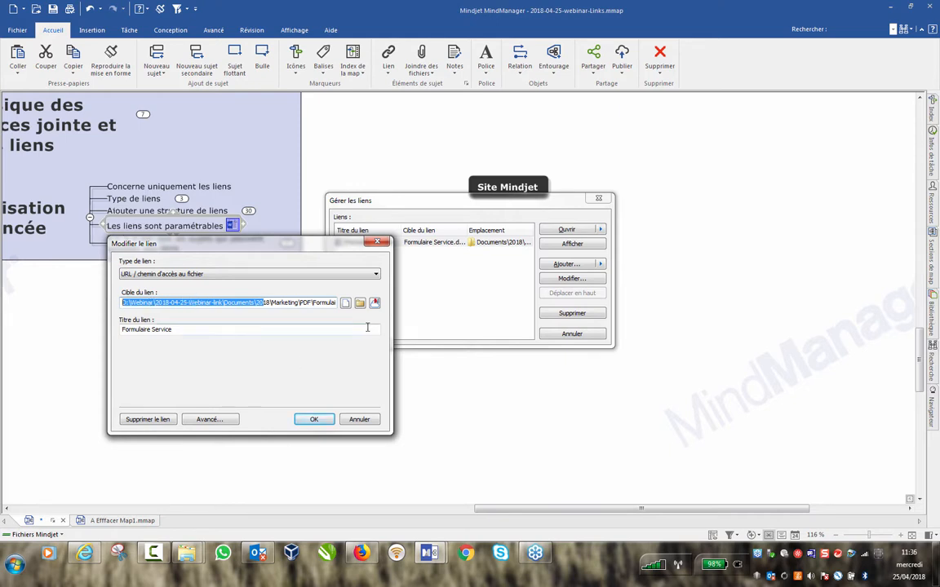
click(210, 420)
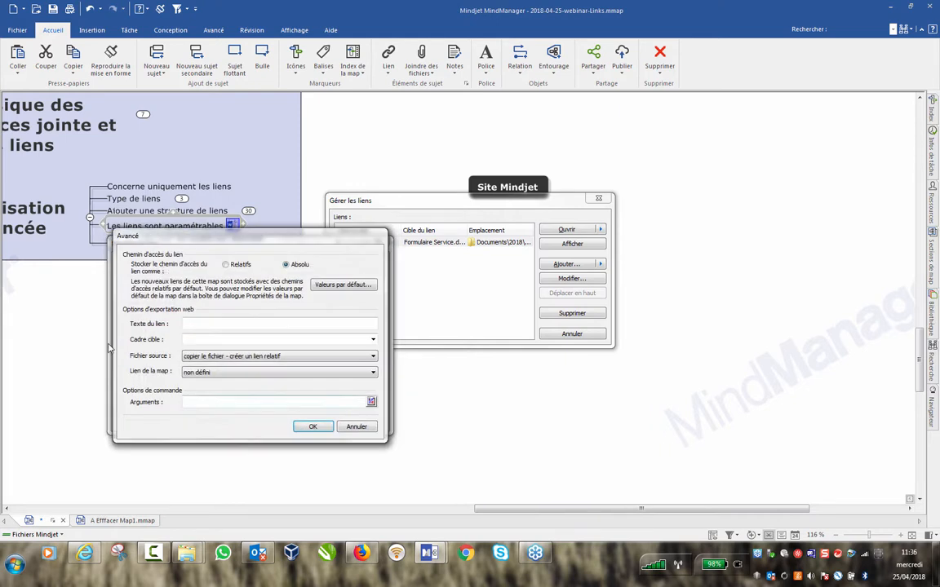
click(313, 426)
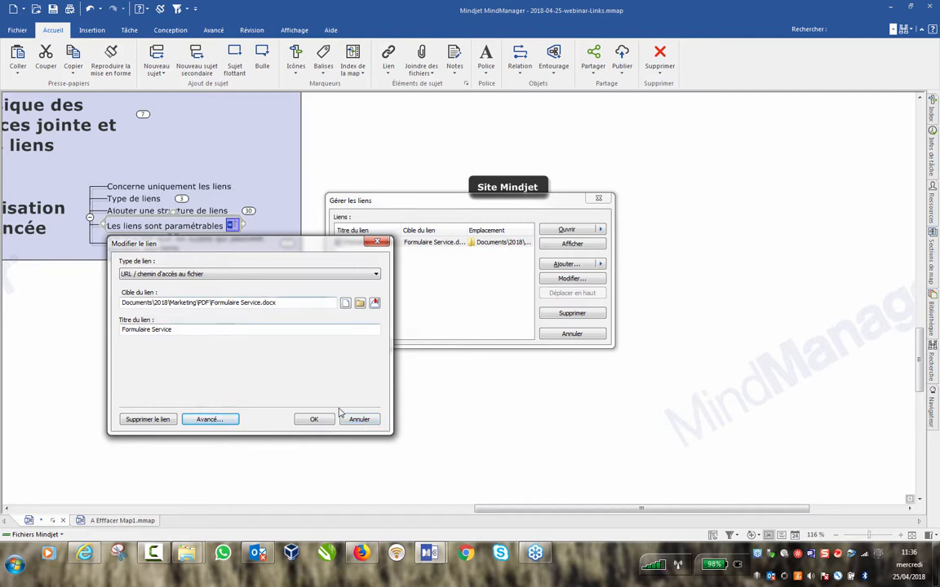
click(365, 421)
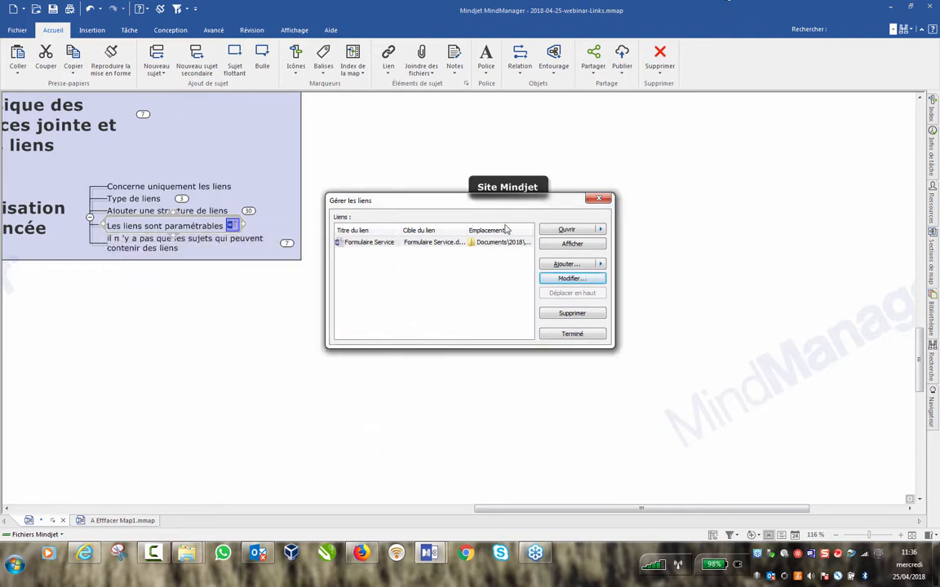
click(598, 198)
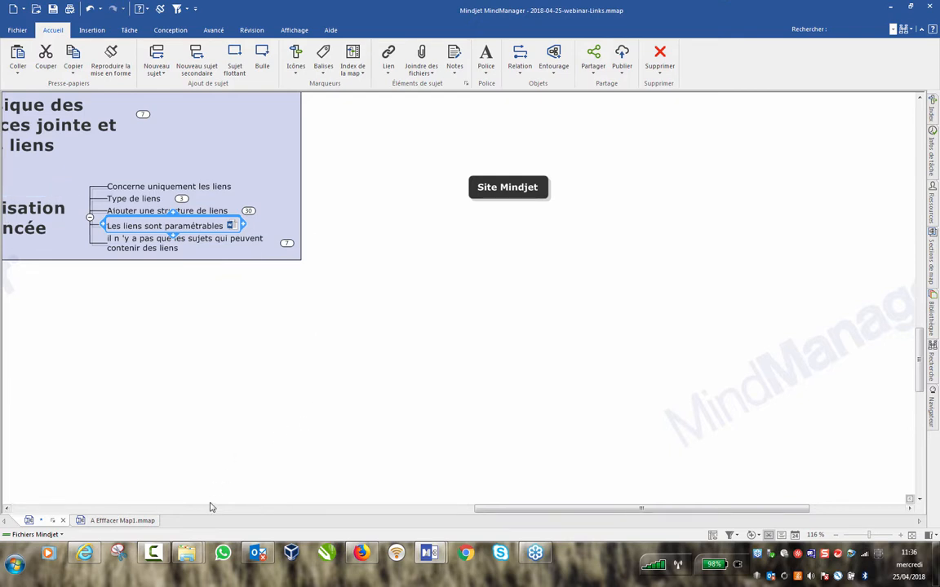
Open an Explorer window showing My Passport (F:).
right_click(189, 555)
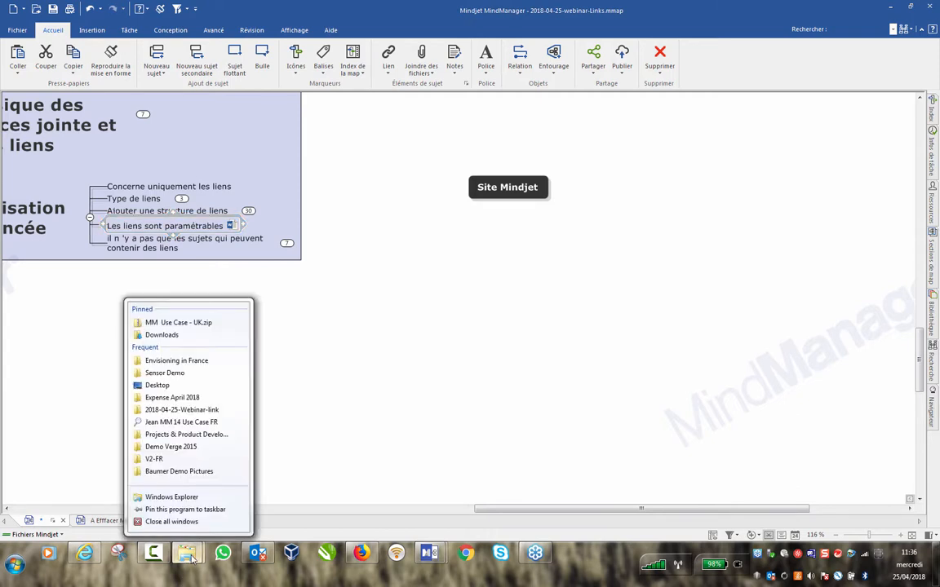
click(173, 497)
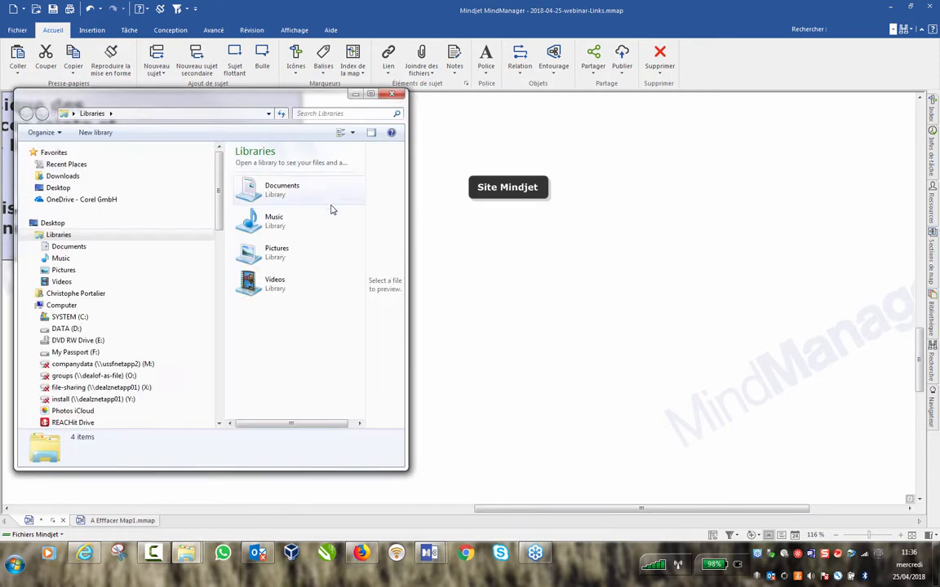
click(81, 352)
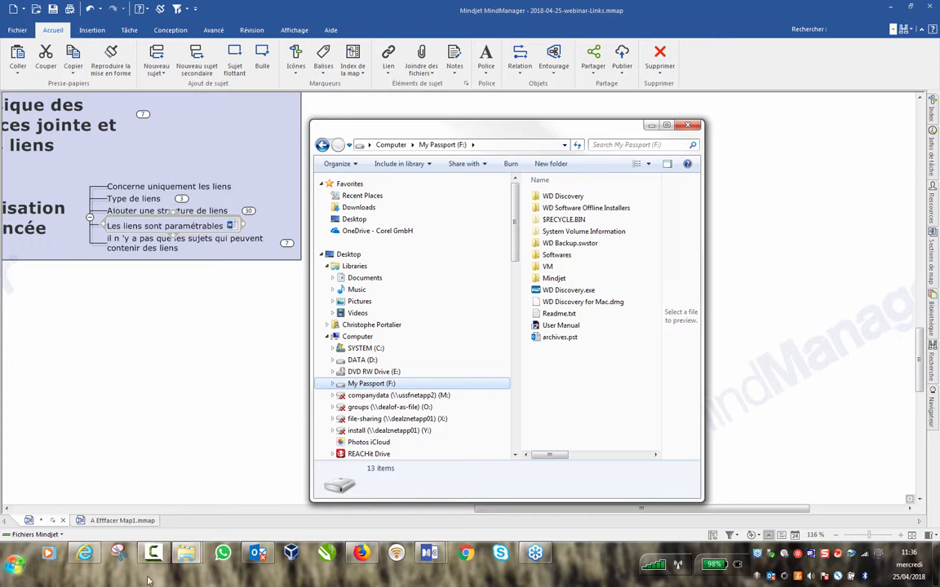
Open a second Explorer window and browse to D:\Webinar.
right_click(186, 554)
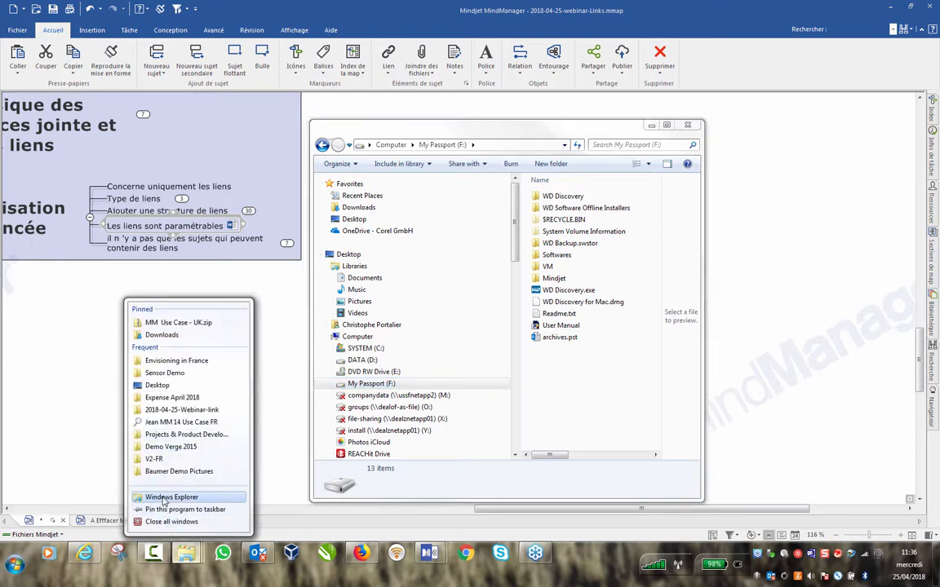
click(172, 497)
drag(536, 148, 212, 53)
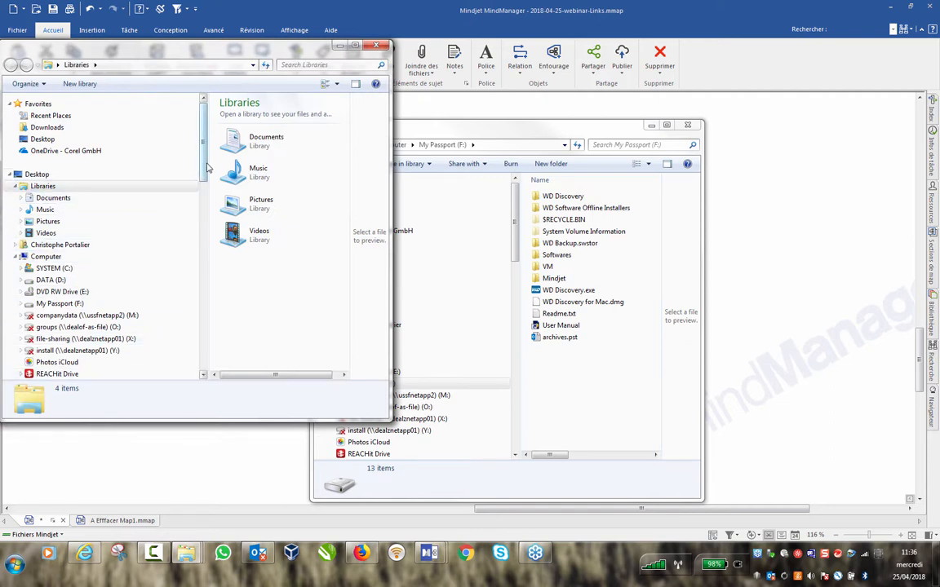
drag(207, 168, 209, 193)
click(49, 194)
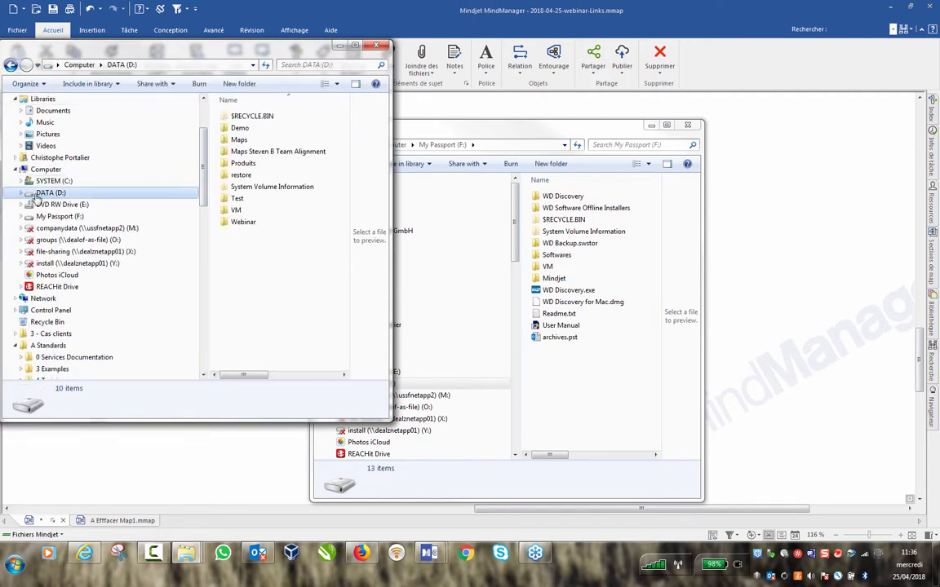
click(239, 223)
double_click(239, 224)
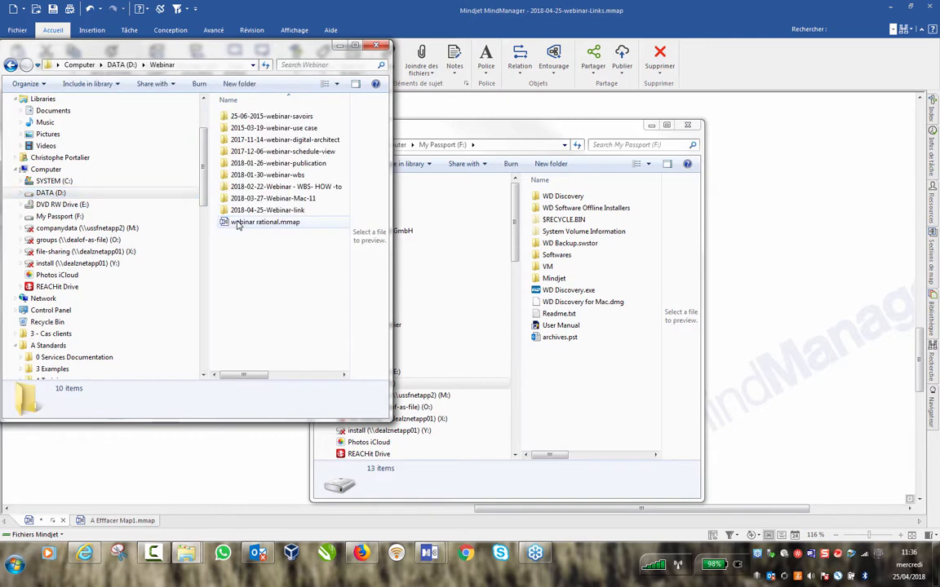
double_click(278, 212)
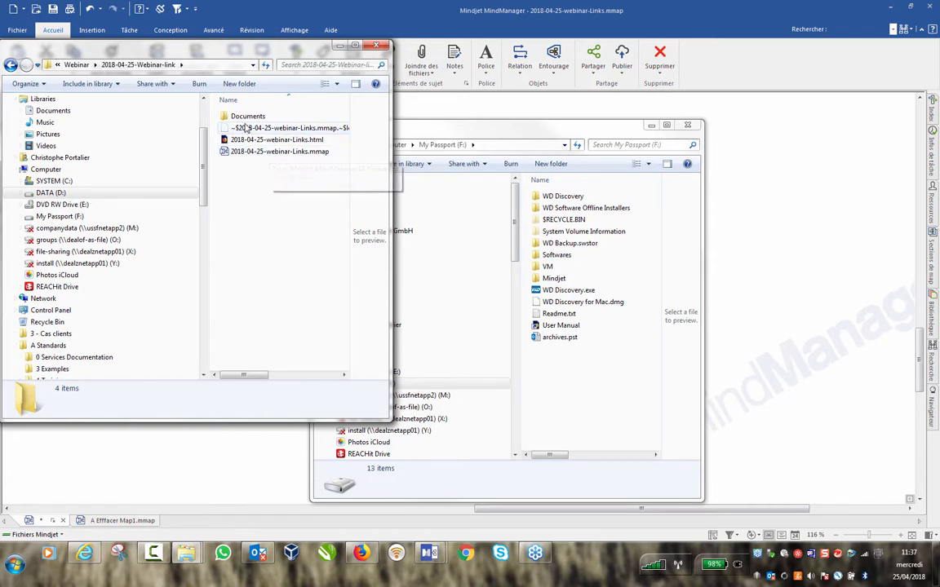
click(11, 65)
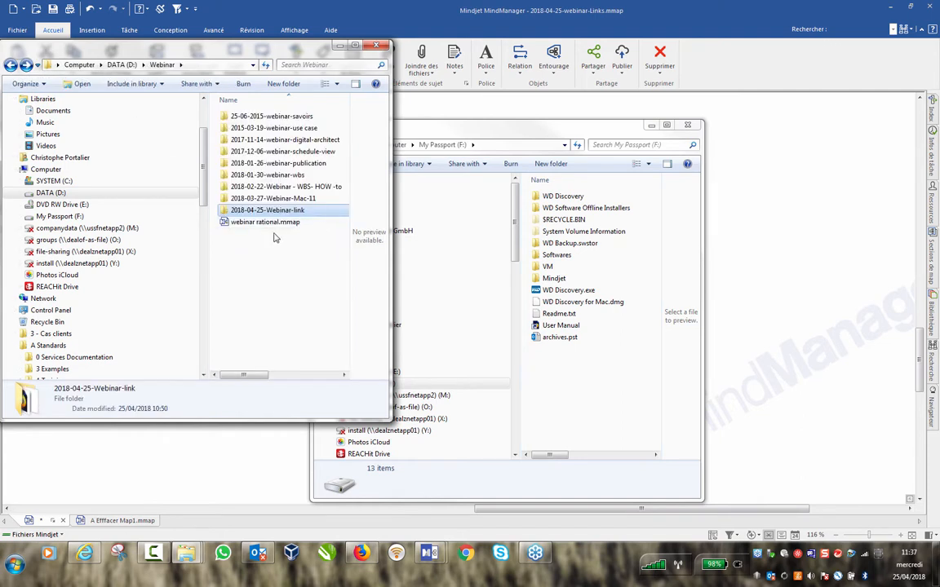
Copy 2018-04-25-Webinar-link onto My Passport (F:) and open it, selecting the .mmap file.
right_click(246, 209)
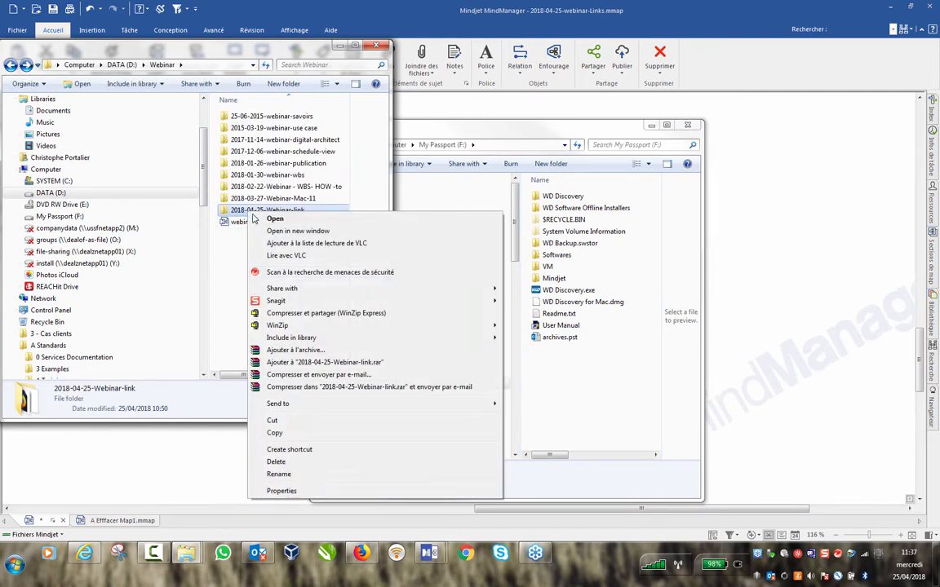
click(287, 435)
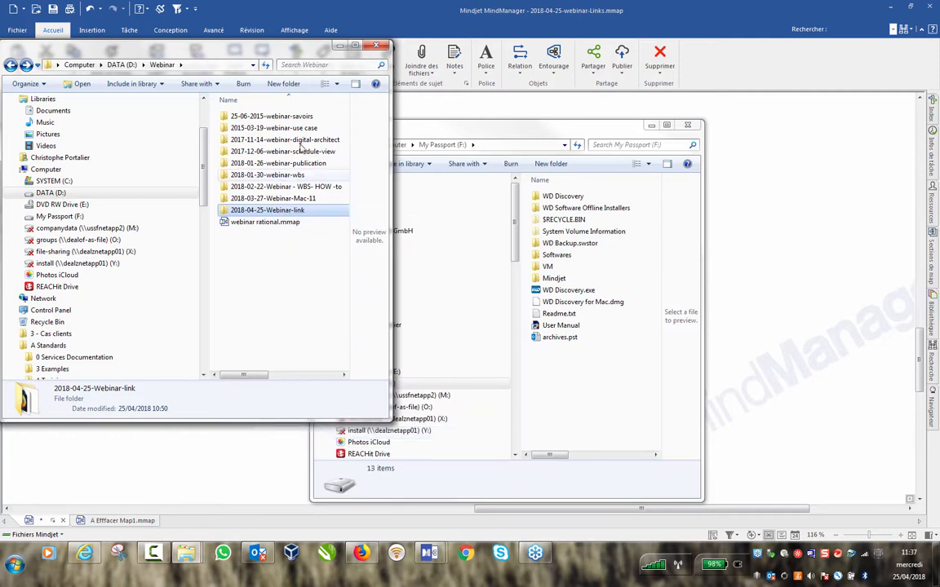
click(340, 46)
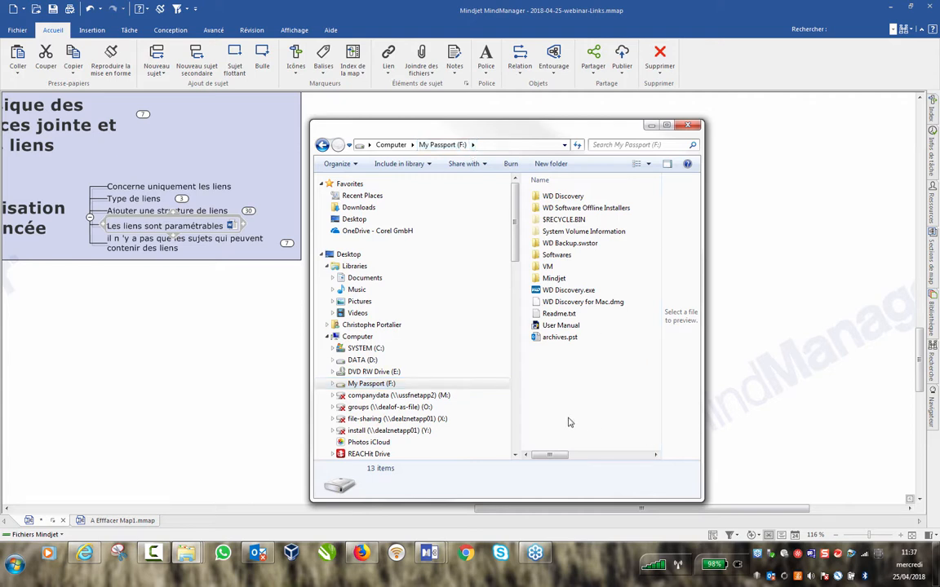
right_click(569, 257)
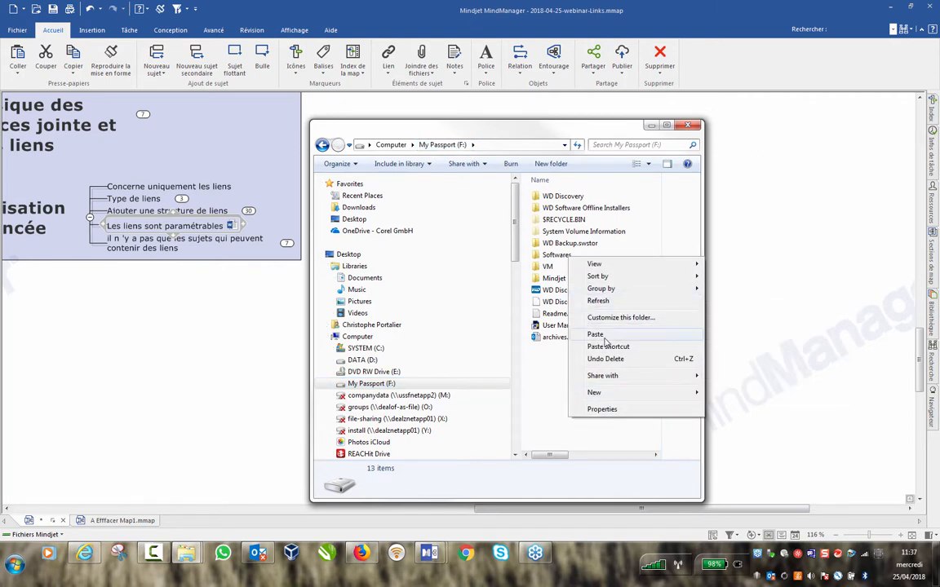
click(602, 335)
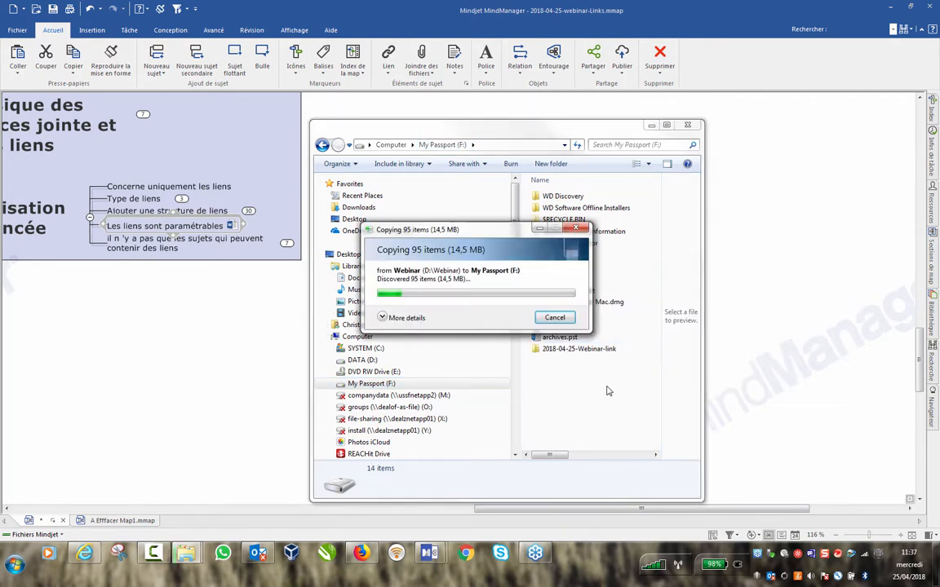
click(561, 351)
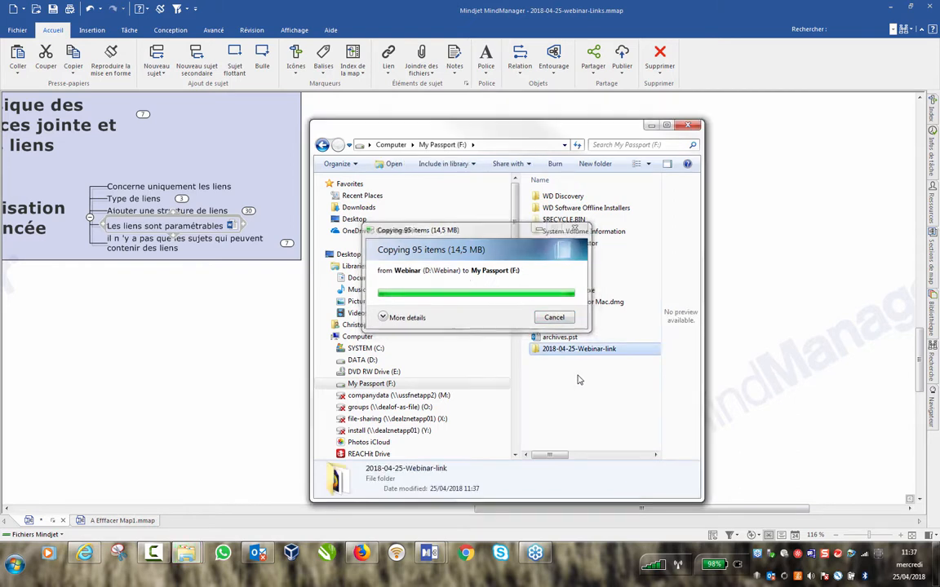
double_click(554, 349)
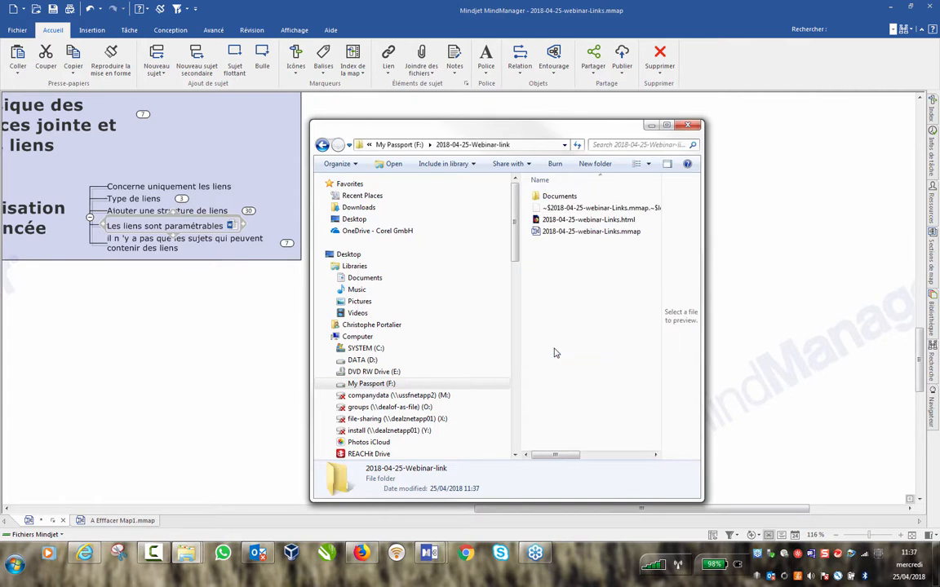
click(575, 235)
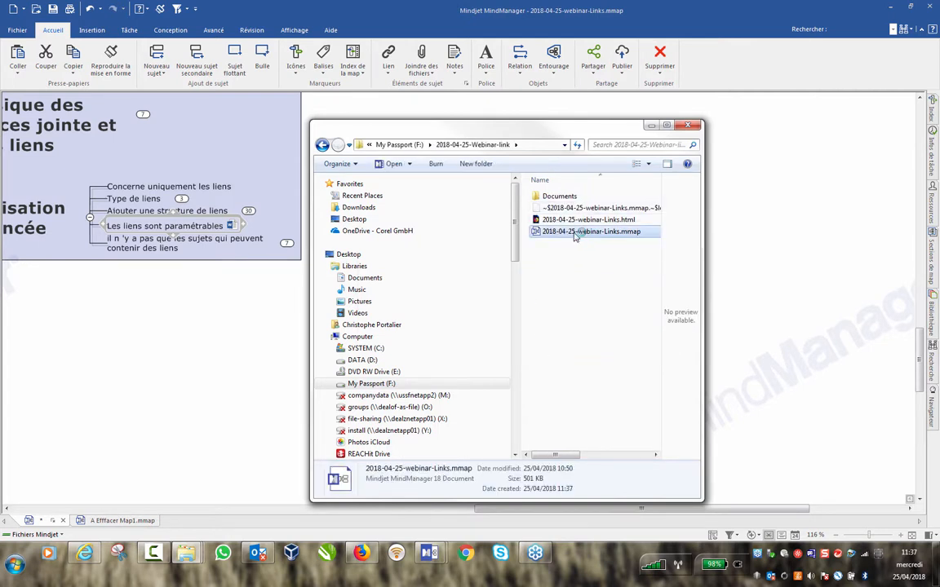
Open the F: copy of 2018-04-25-webinar-Links.mmap, expand Utilisation avancée, and preview Formulaire Service.
double_click(574, 235)
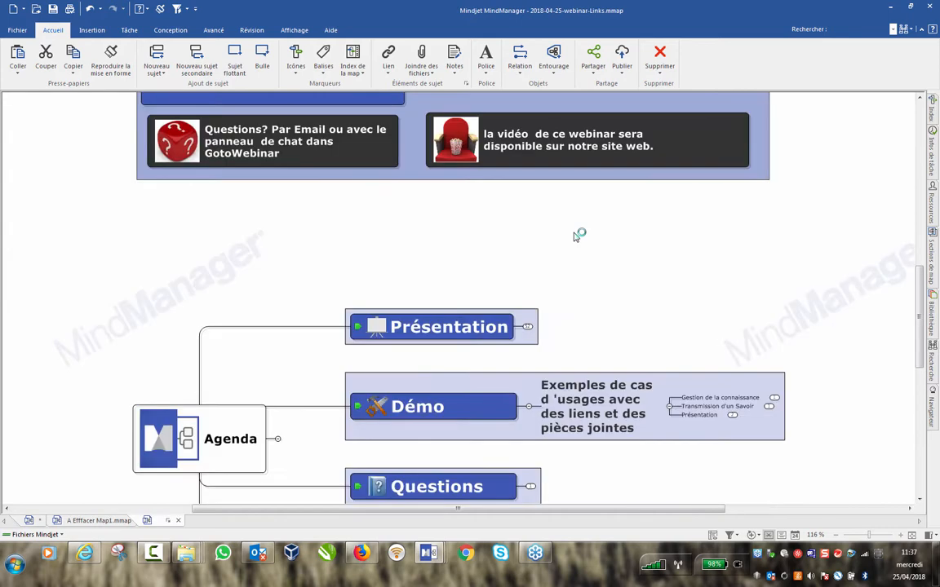
drag(920, 314, 920, 385)
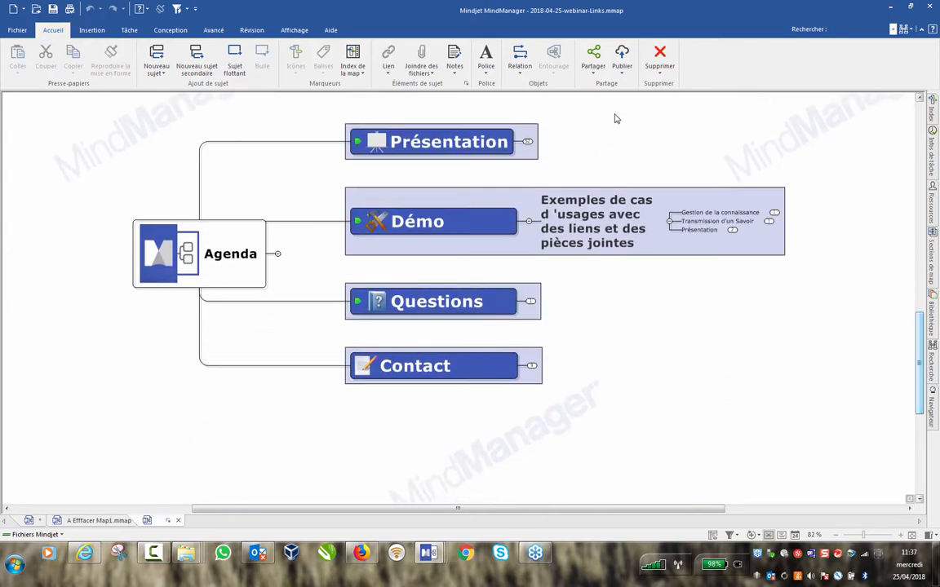
click(526, 143)
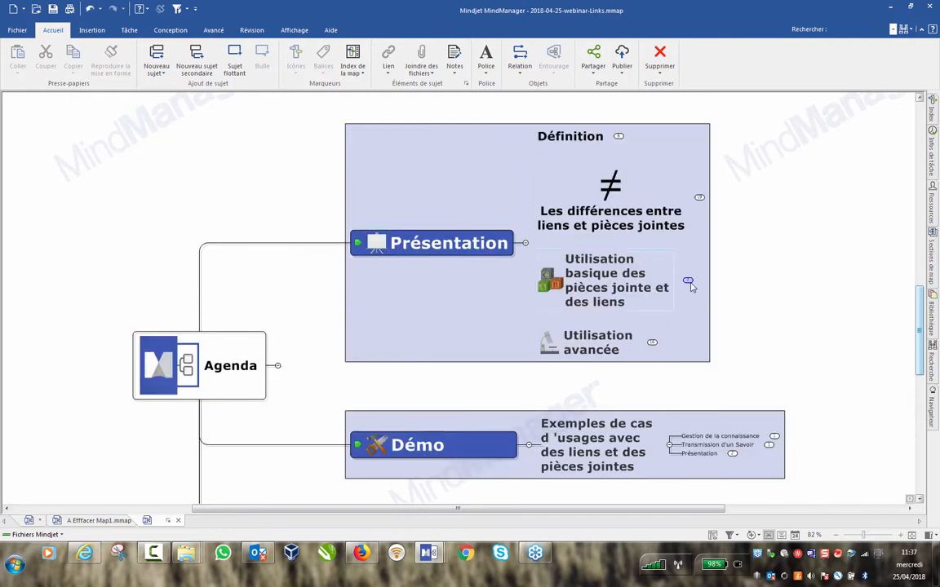
click(652, 342)
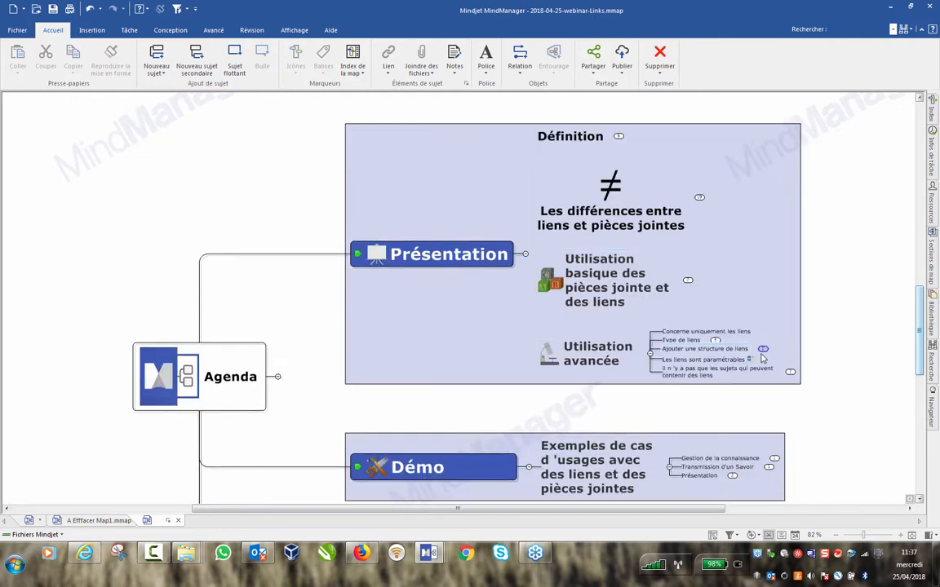
click(751, 363)
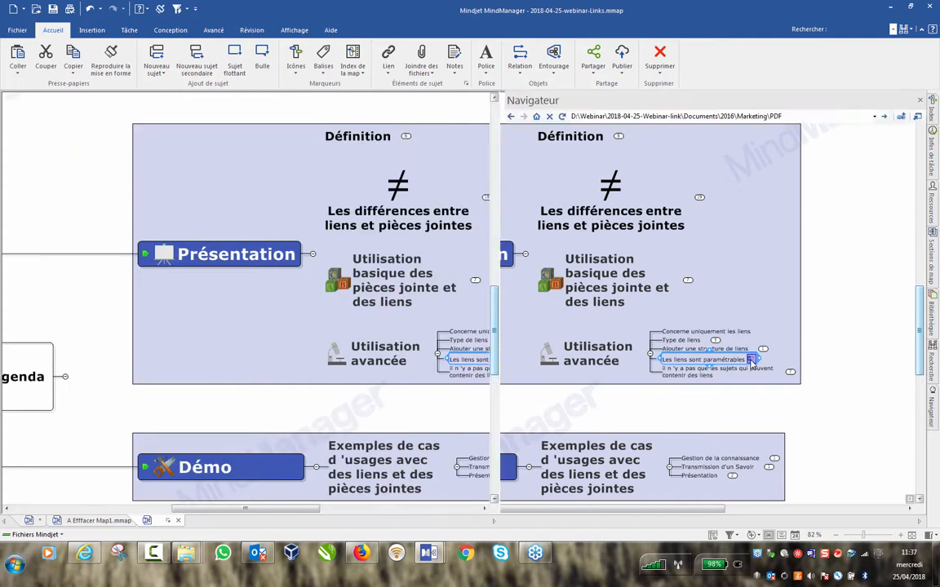
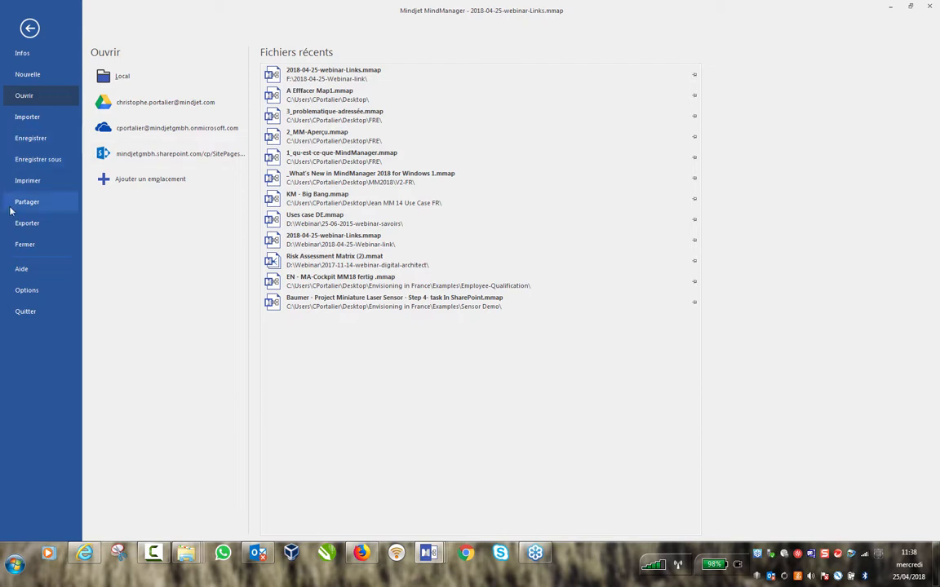
Export the map to Word as 2018-04-25-webinar-Links.docx and open the resulting document.
click(28, 224)
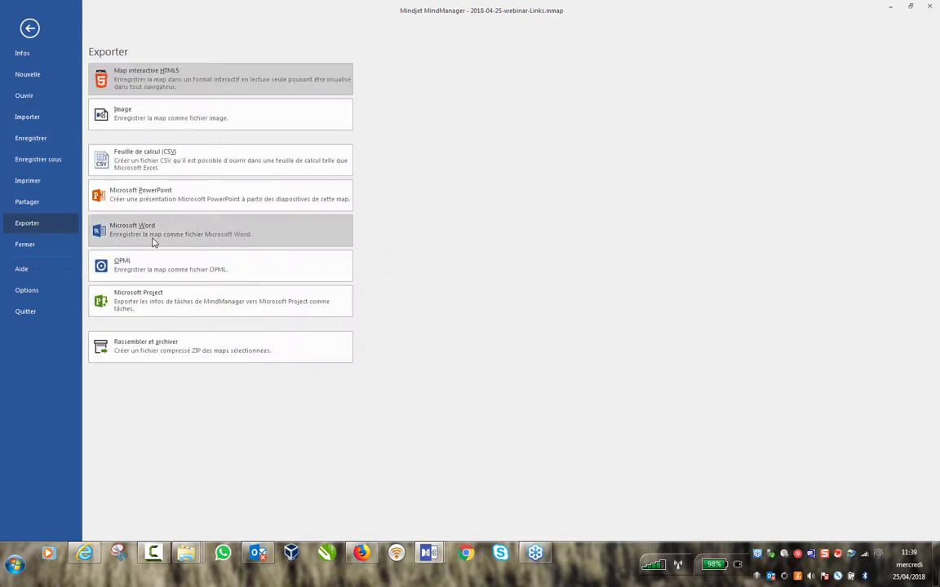
key(Escape)
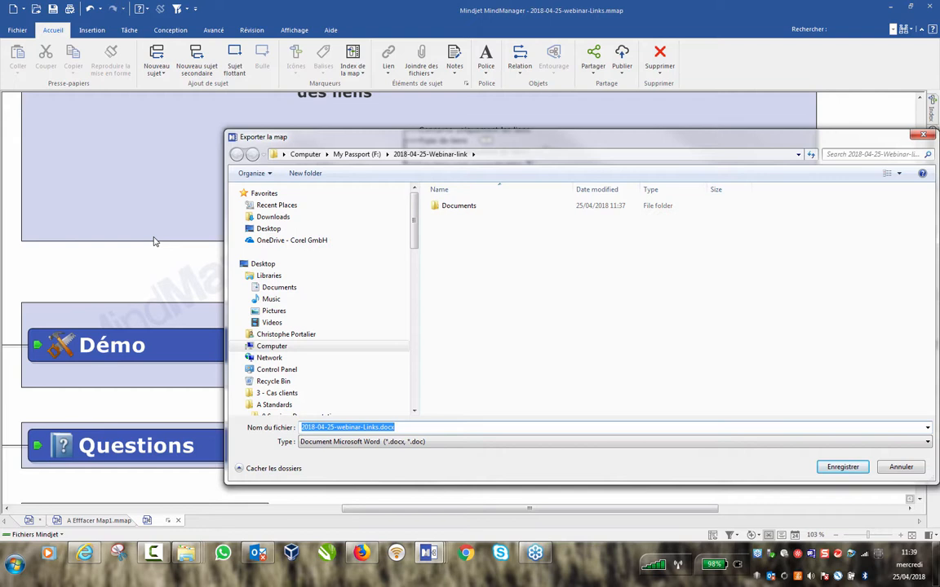
click(843, 468)
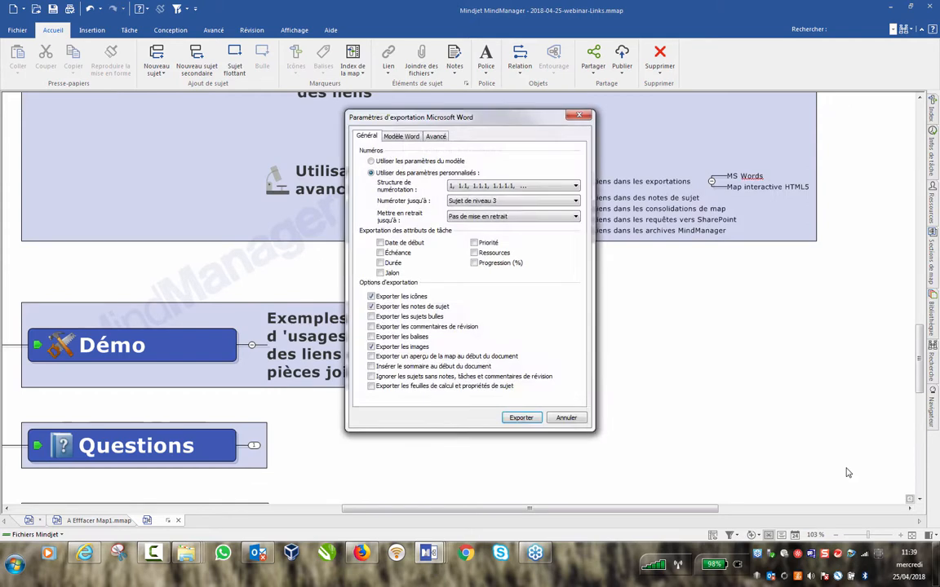
click(522, 418)
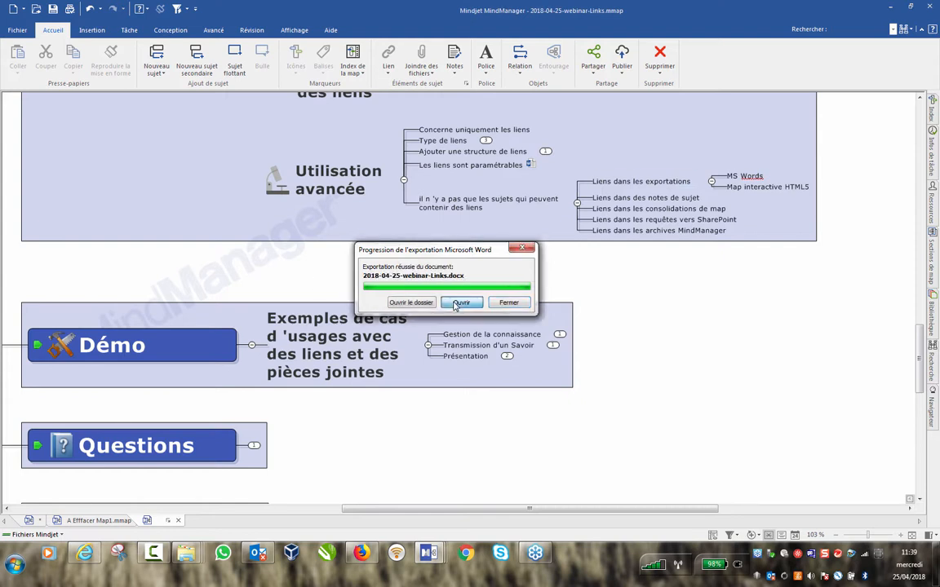
click(454, 304)
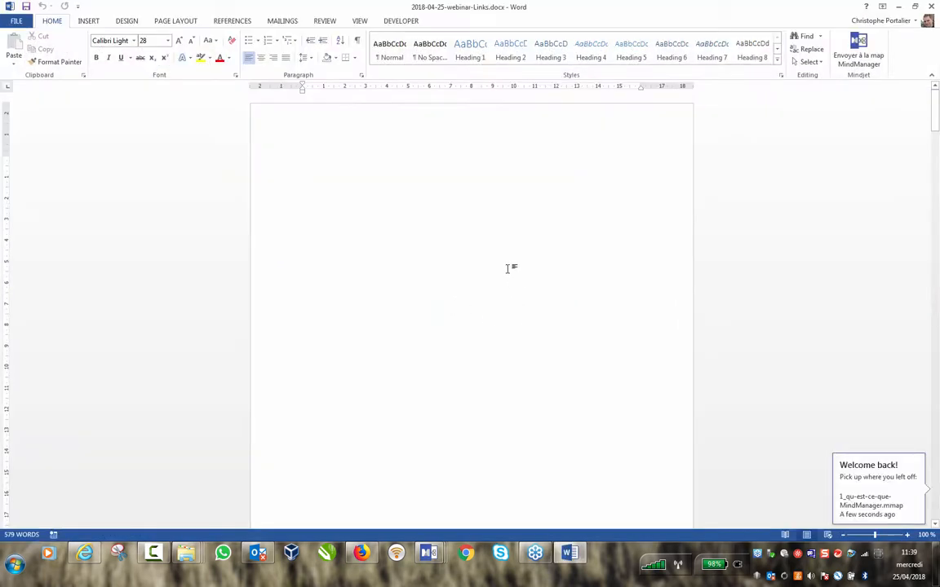
Scroll the exported document and follow its Formulaire Service.docx hyperlink.
scroll(510, 268, down, 15)
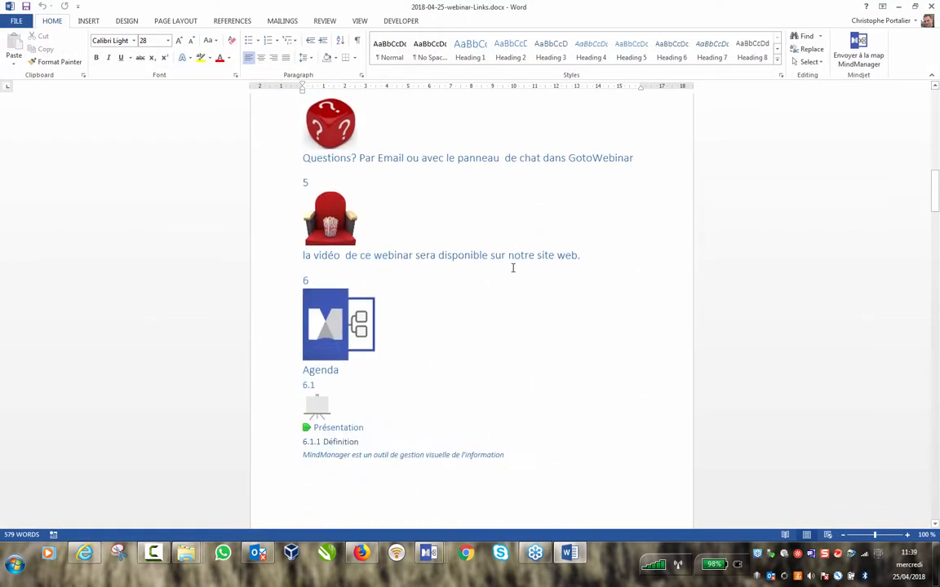
scroll(505, 273, down, 12)
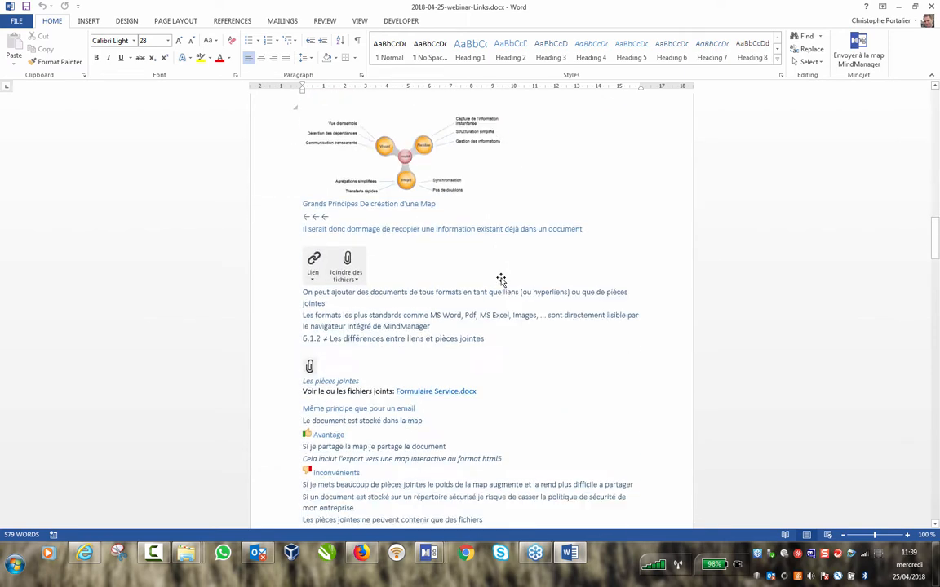
scroll(501, 280, down, 10)
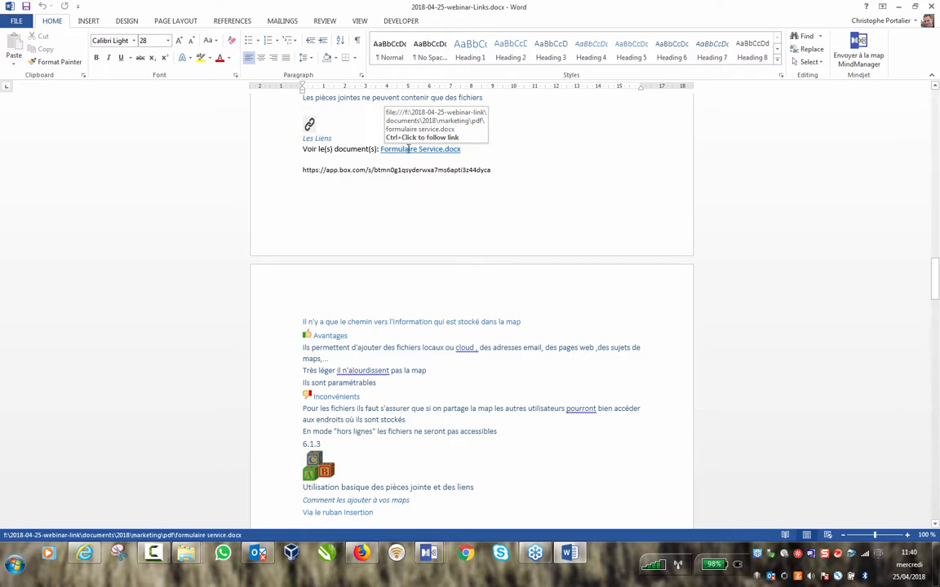
ctrl+click(416, 152)
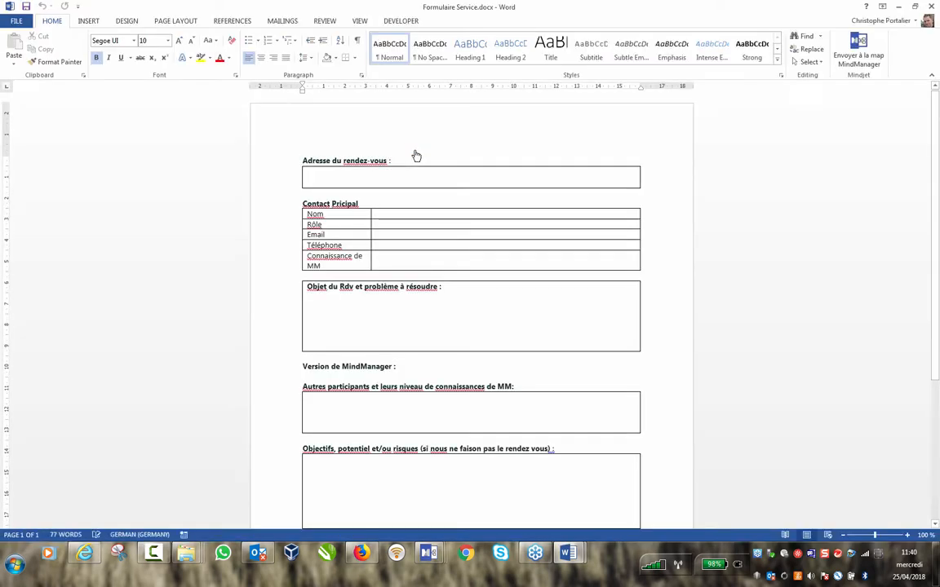
Close the Formulaire Service document and the exported webinar Word document.
click(896, 8)
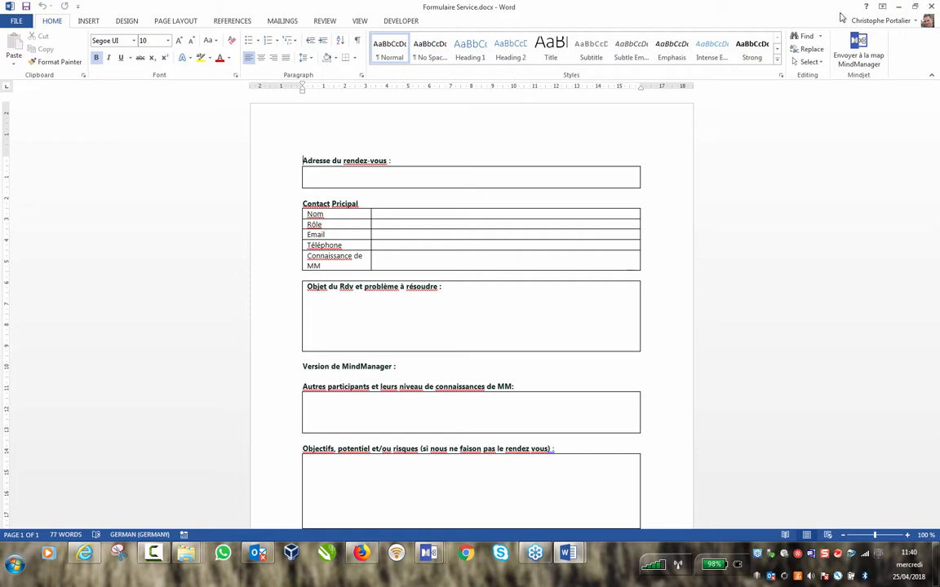
click(931, 7)
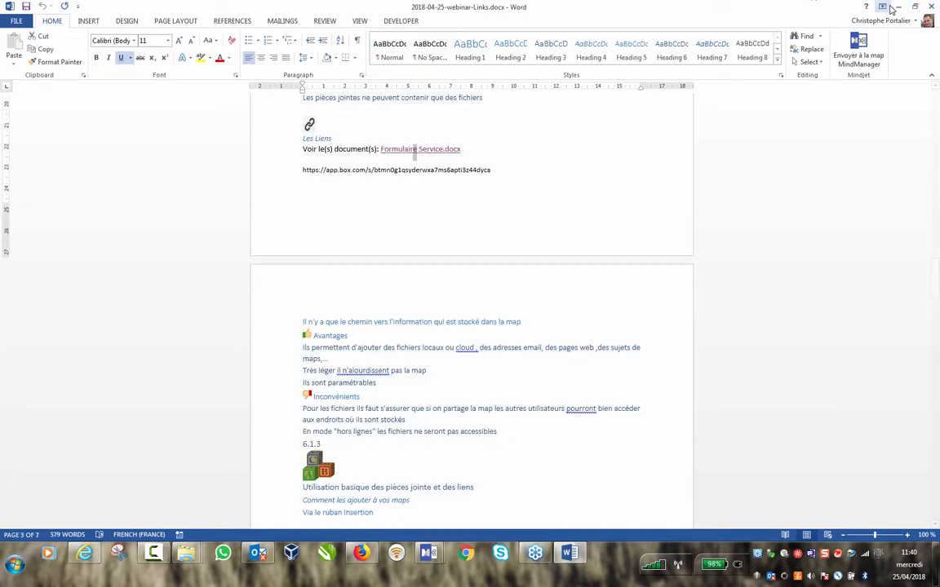
click(931, 7)
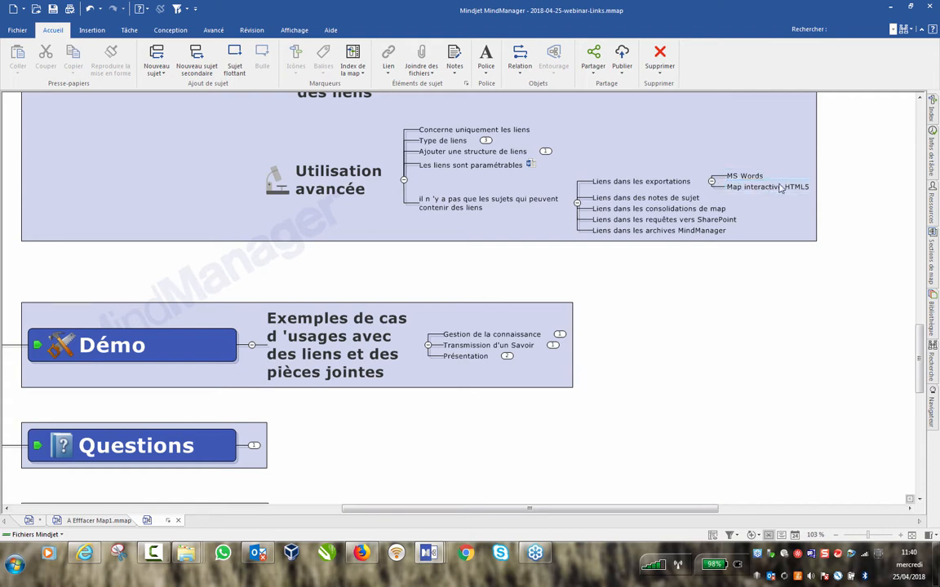
Export the map as interactive HTML5 '2018-04-25-webinar-Links (2).html' and open it in Firefox.
click(17, 29)
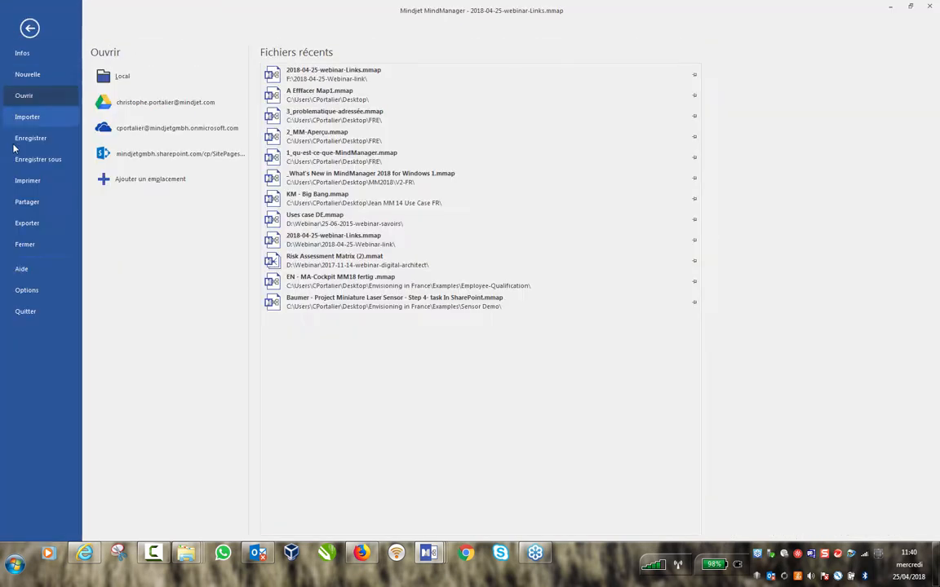
click(33, 224)
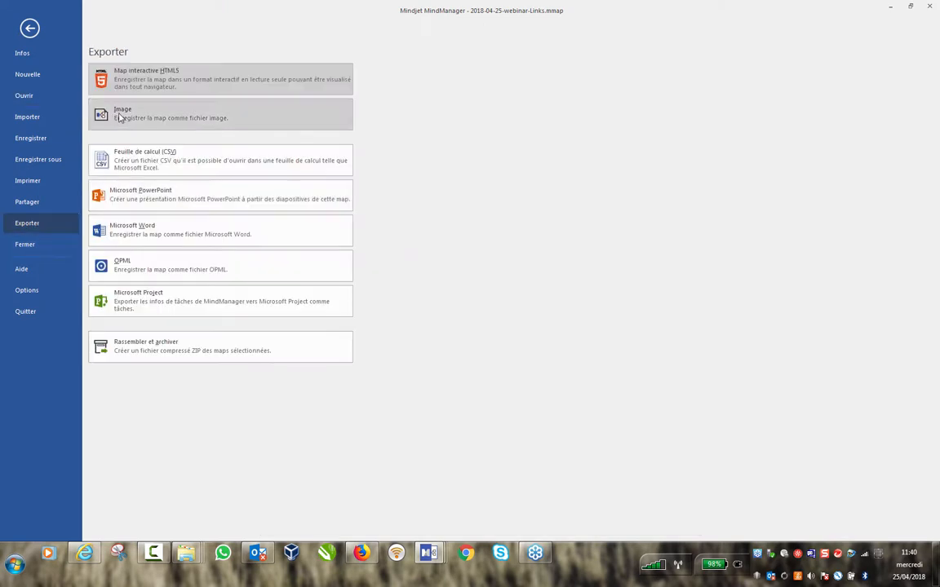
click(142, 88)
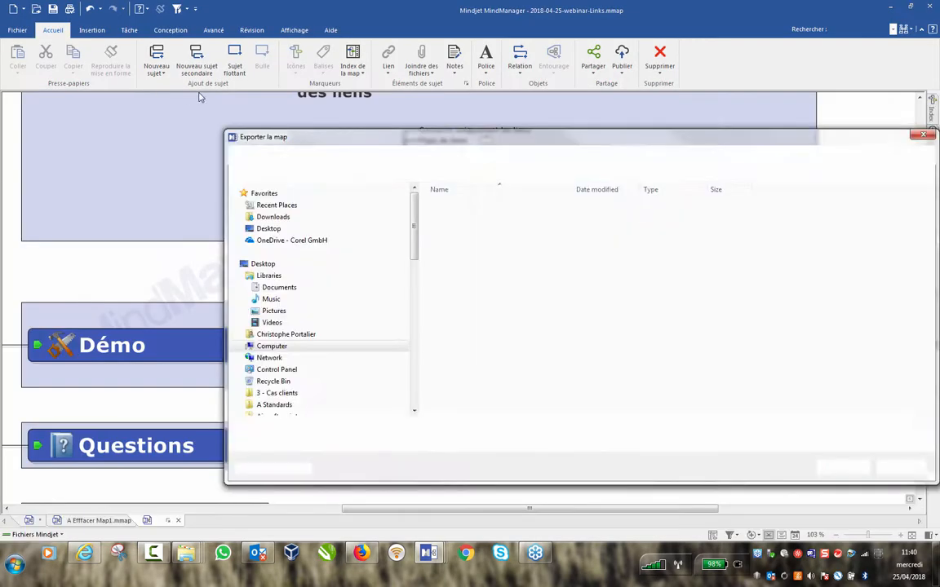
click(837, 467)
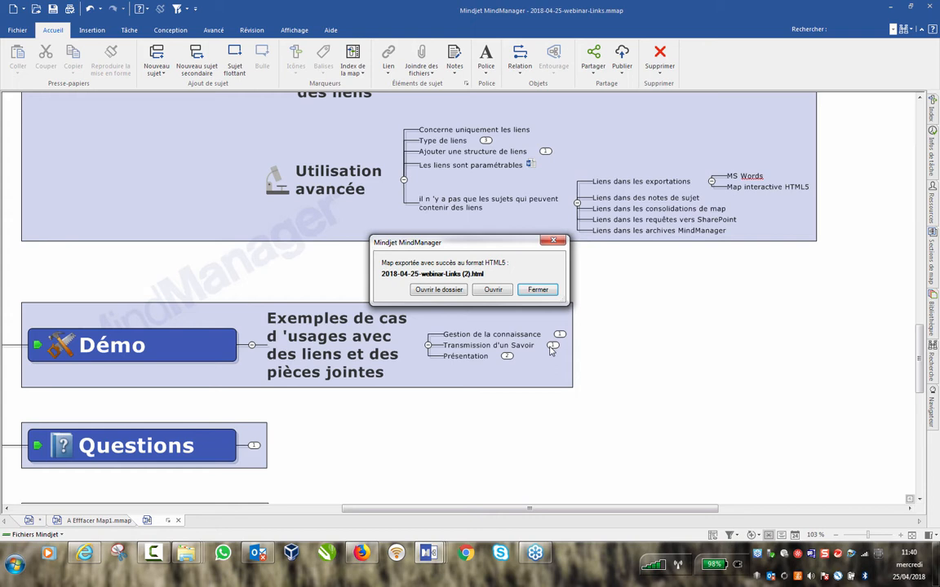
click(493, 290)
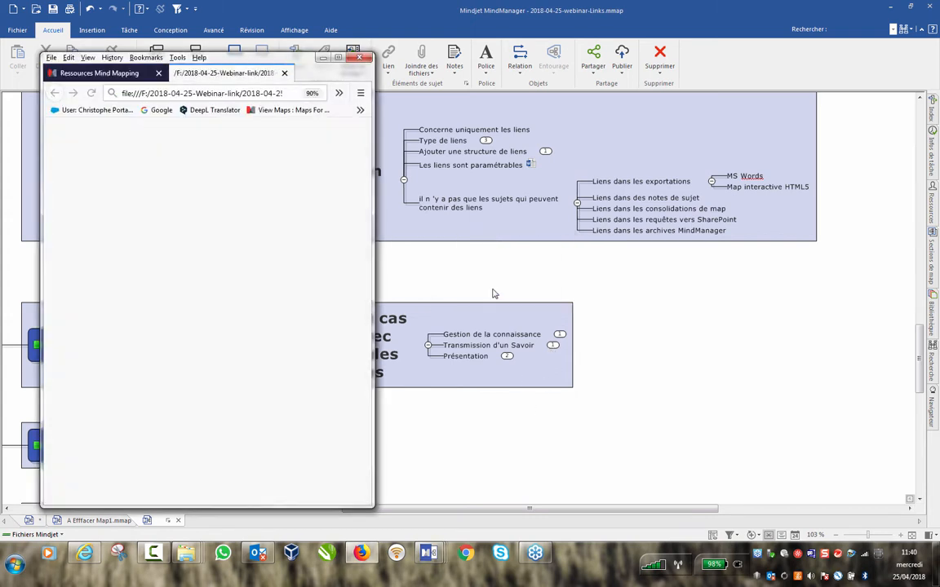
Maximize Firefox and expand the links-versus-attachments (≠) branch of the HTML5 map.
click(337, 58)
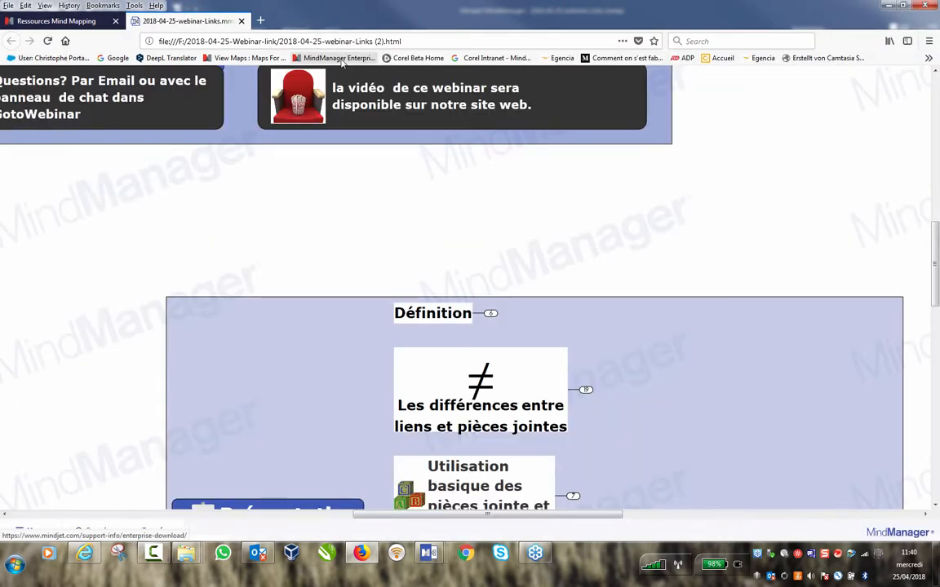
scroll(662, 237, down, 2)
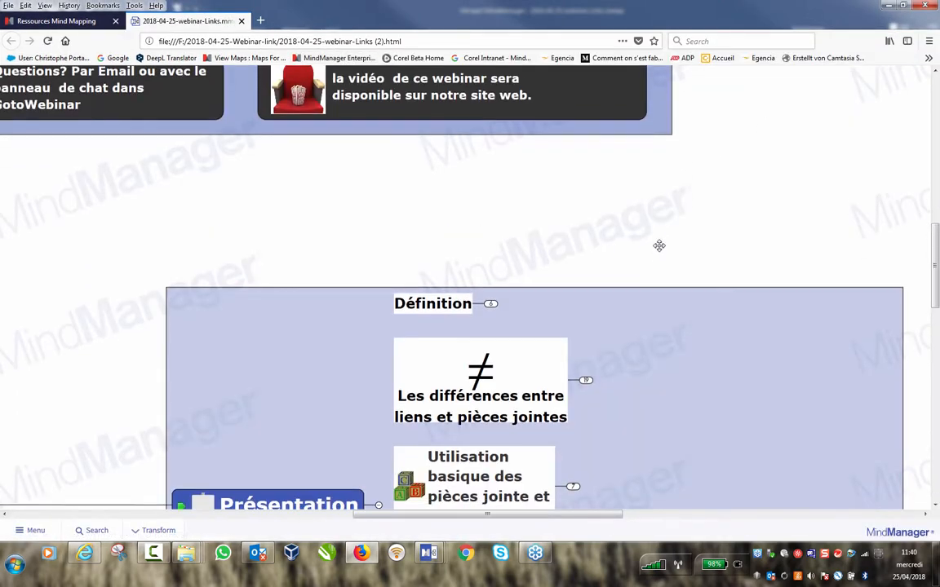
scroll(665, 247, down, 3)
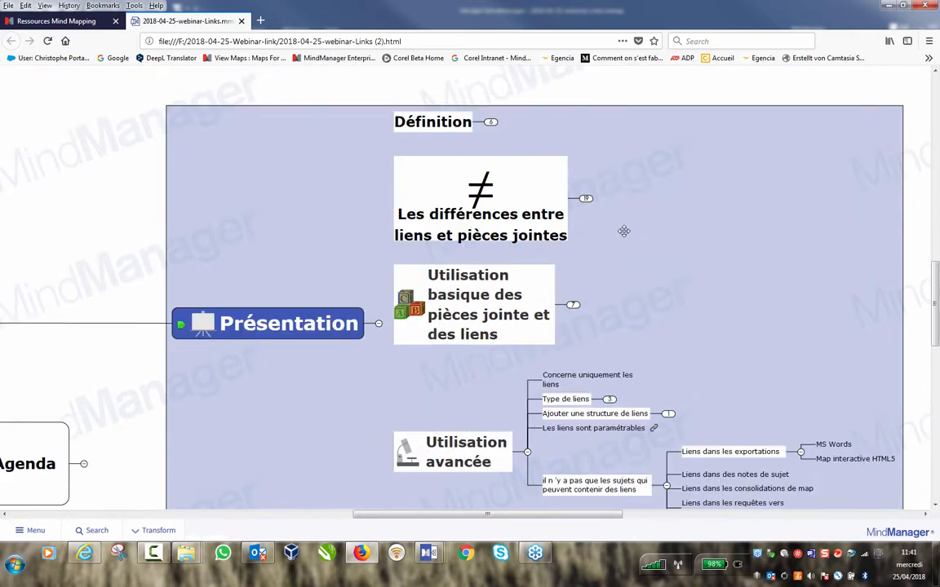
click(585, 199)
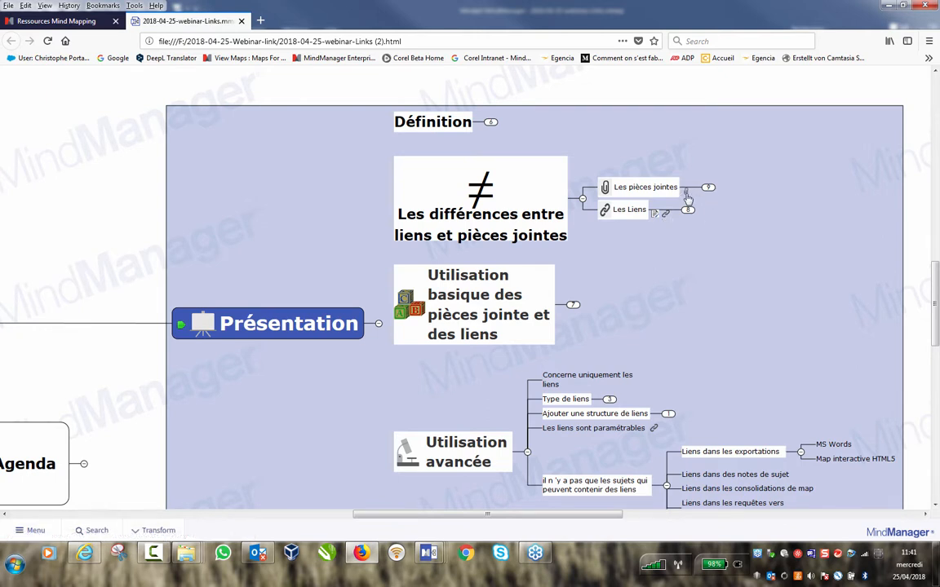
Try opening the Les pièces jointes attachment, cancel it, and close the map tab.
click(686, 192)
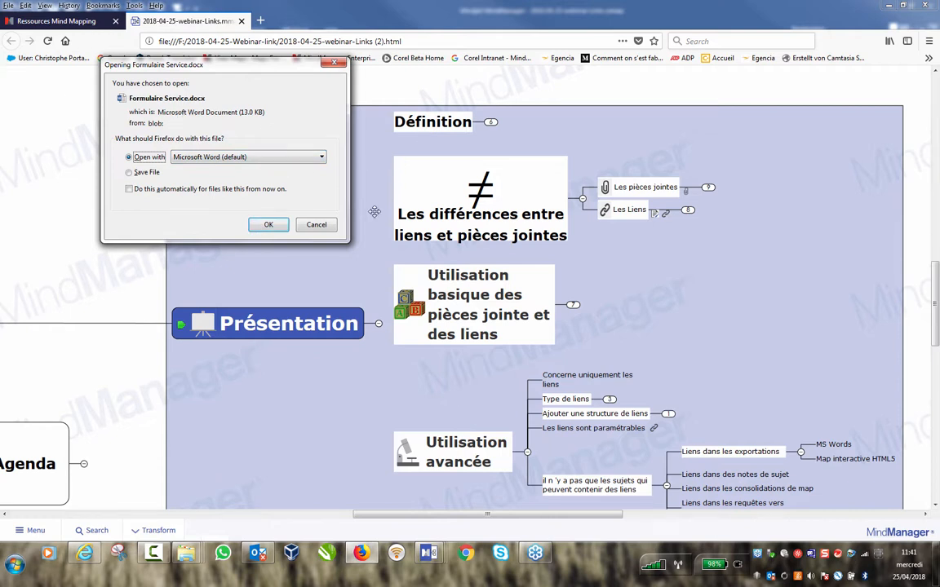
click(315, 225)
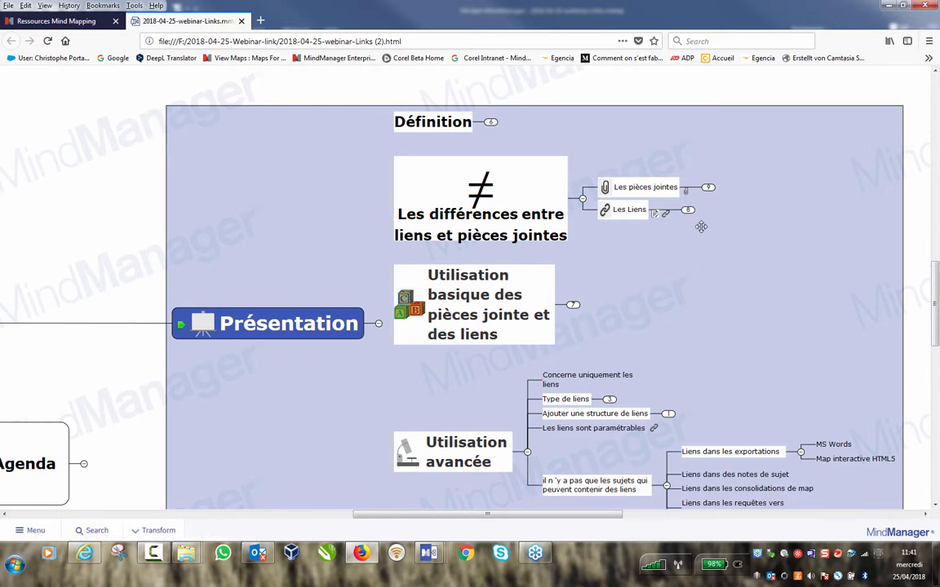
click(241, 20)
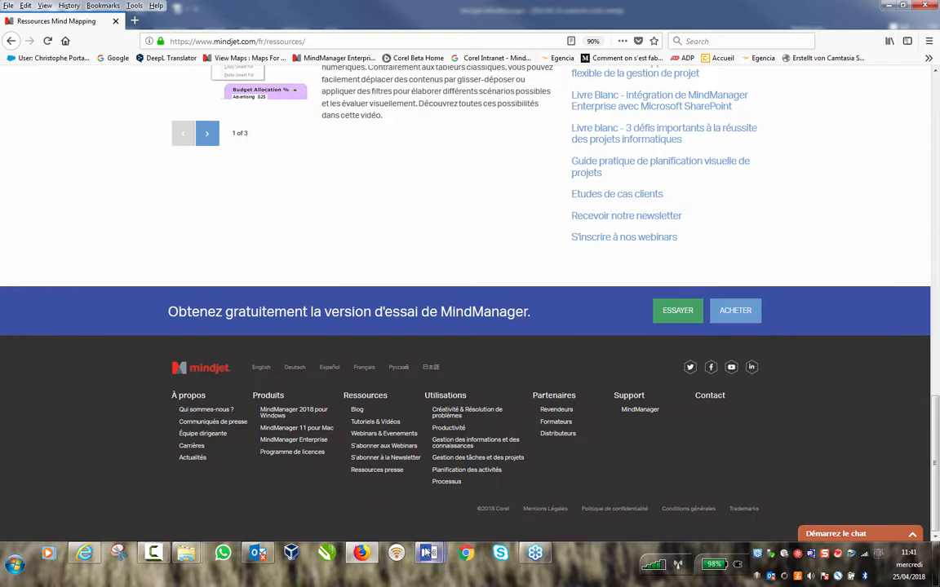
Give the Liens dans des notes de sujet topic the note 'Hyperliens dans une note de sujet'.
mouse_move(428, 554)
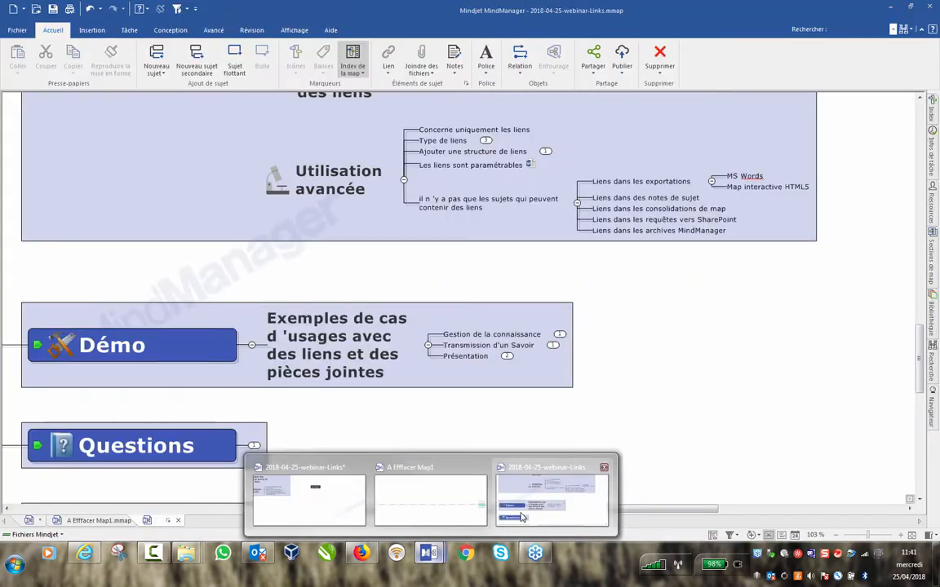
click(522, 516)
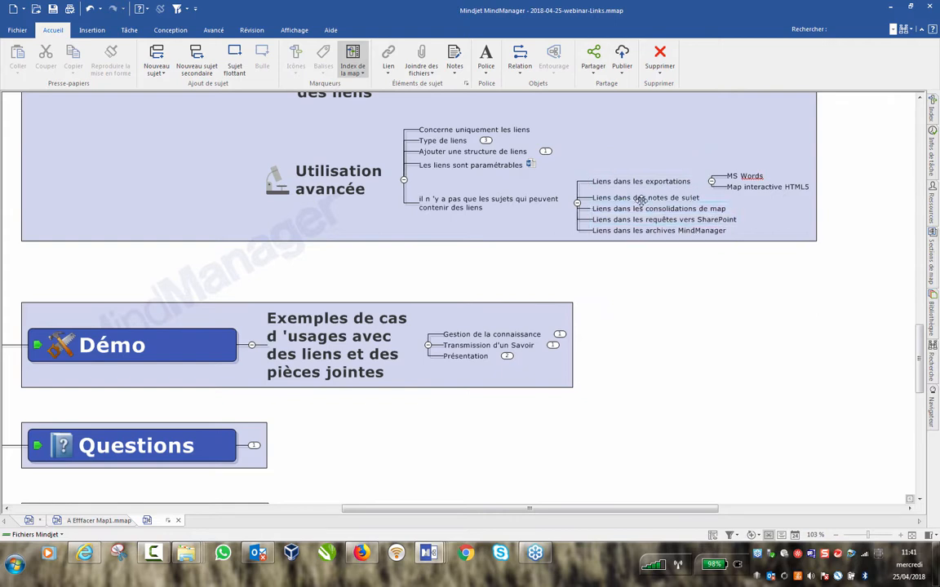
click(665, 199)
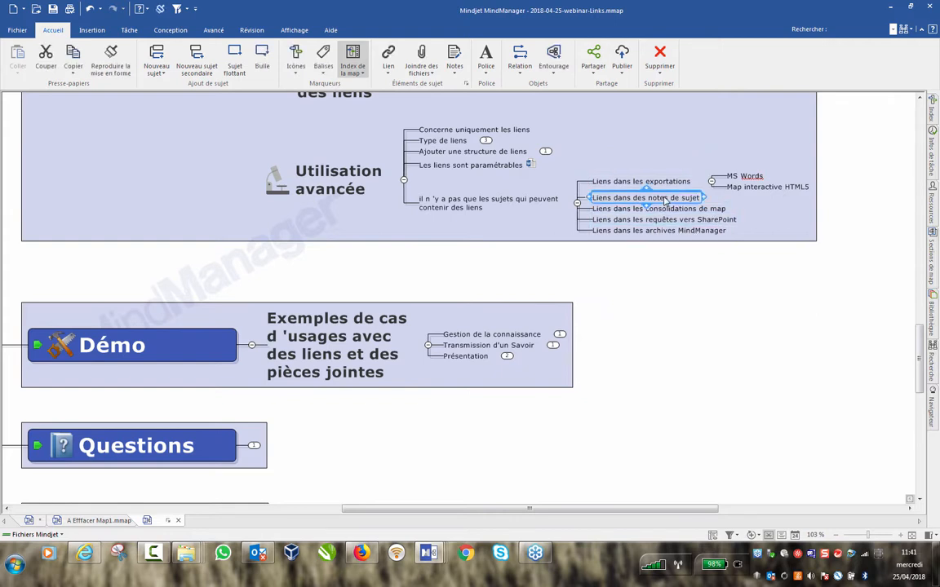
key(ctrl+t)
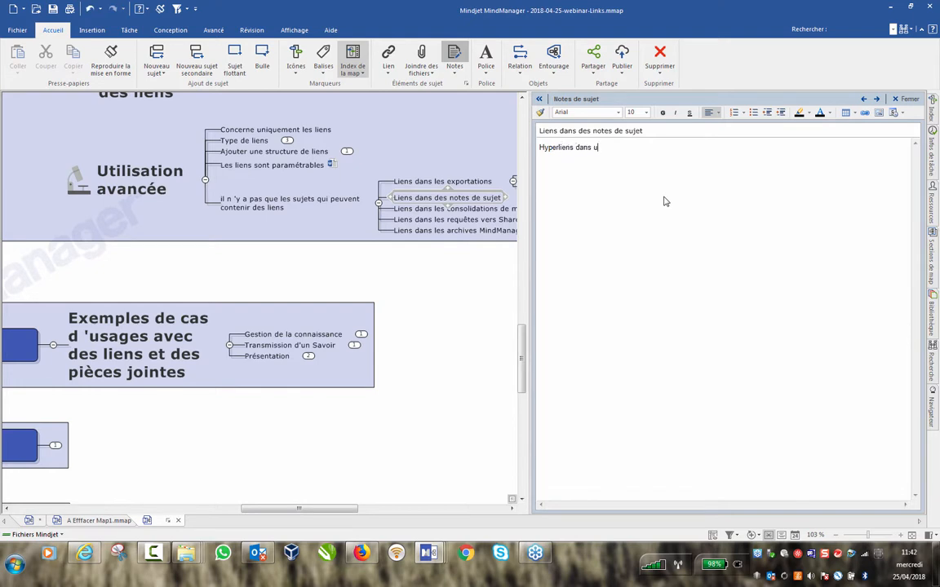
text(ne note de sujet)
click(865, 113)
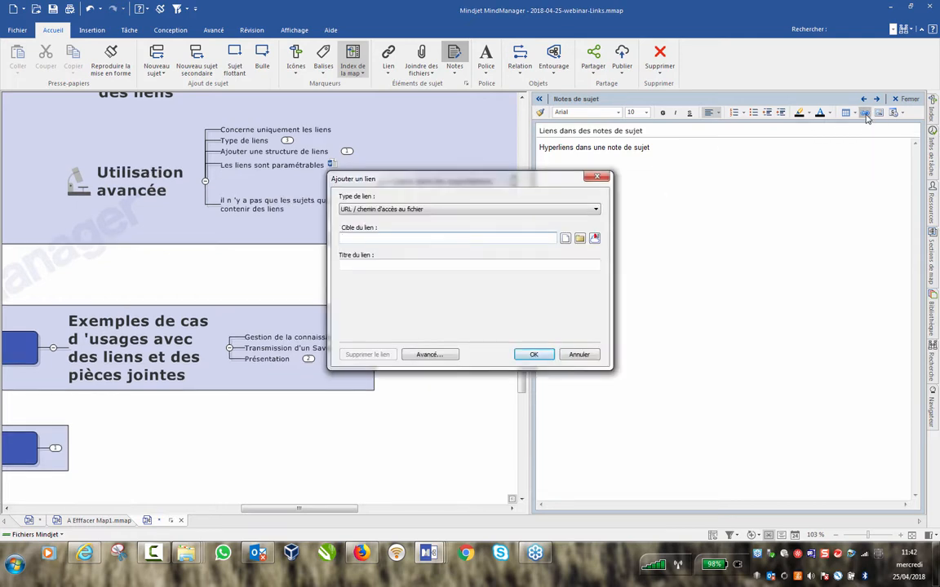
text(www.mindjet)
text(.fr)
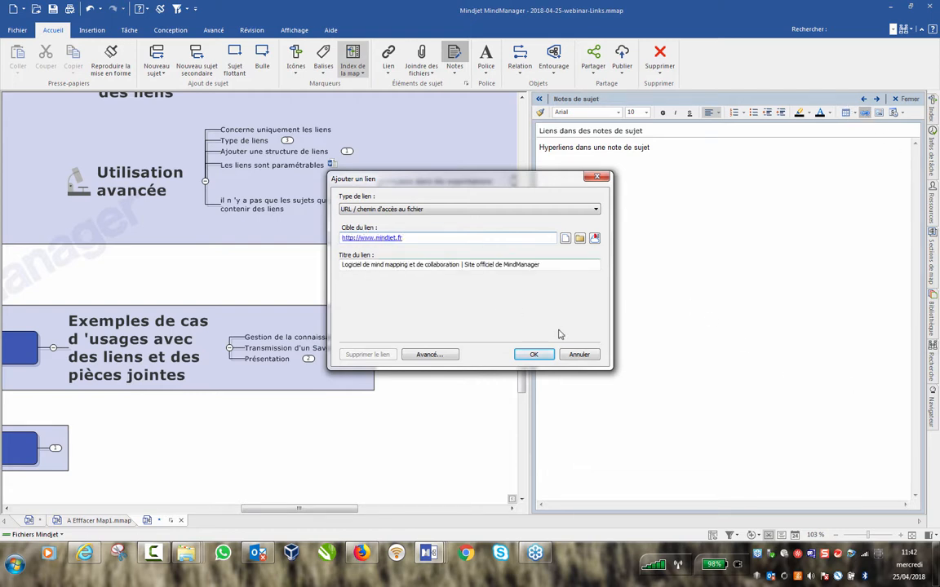
click(534, 354)
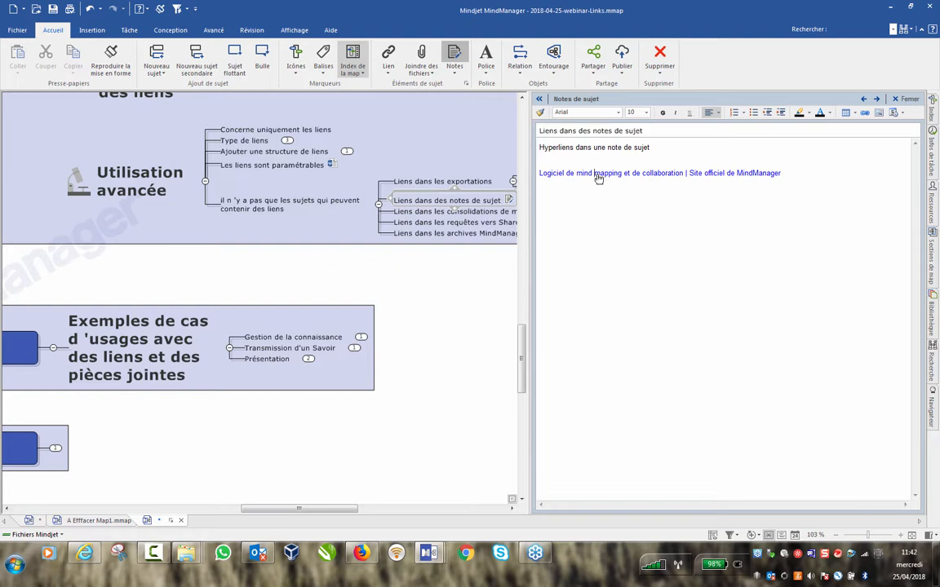
Check the note's hyperlink options and view the mindjet.com page before minimizing Firefox.
right_click(657, 178)
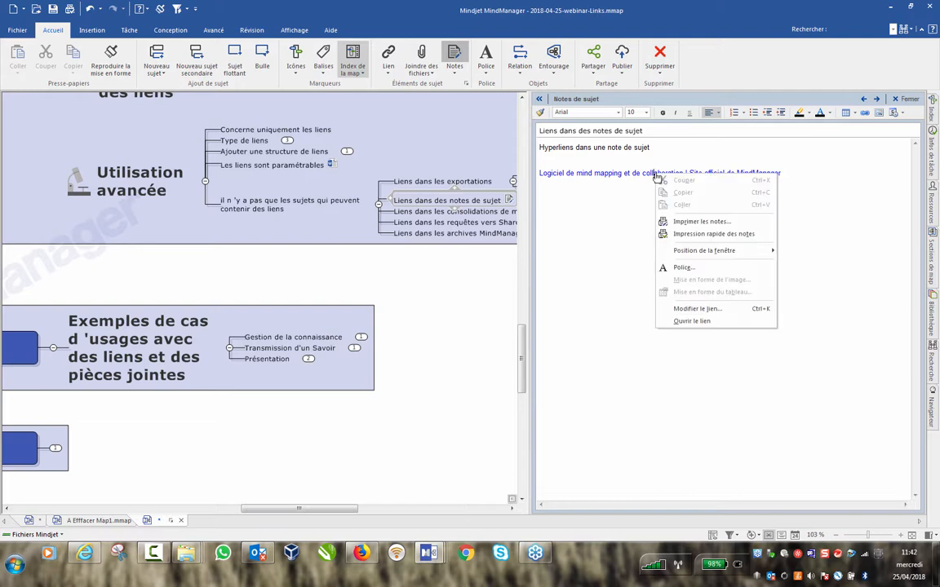
click(589, 188)
click(382, 494)
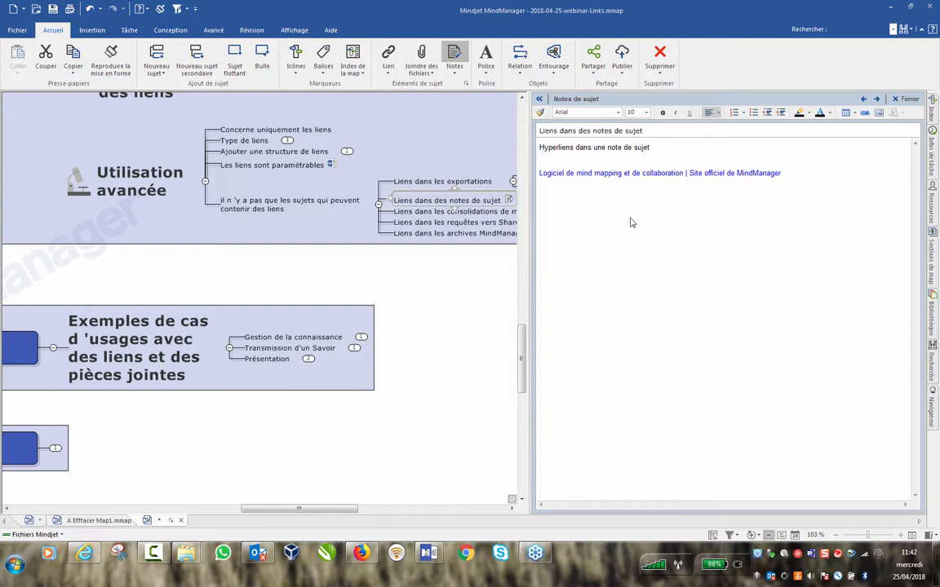
click(573, 163)
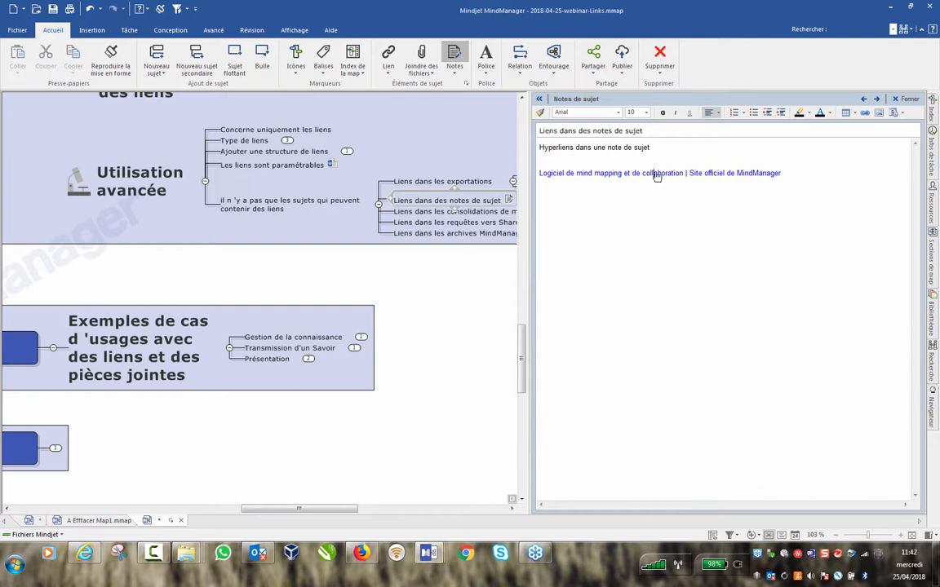
click(656, 176)
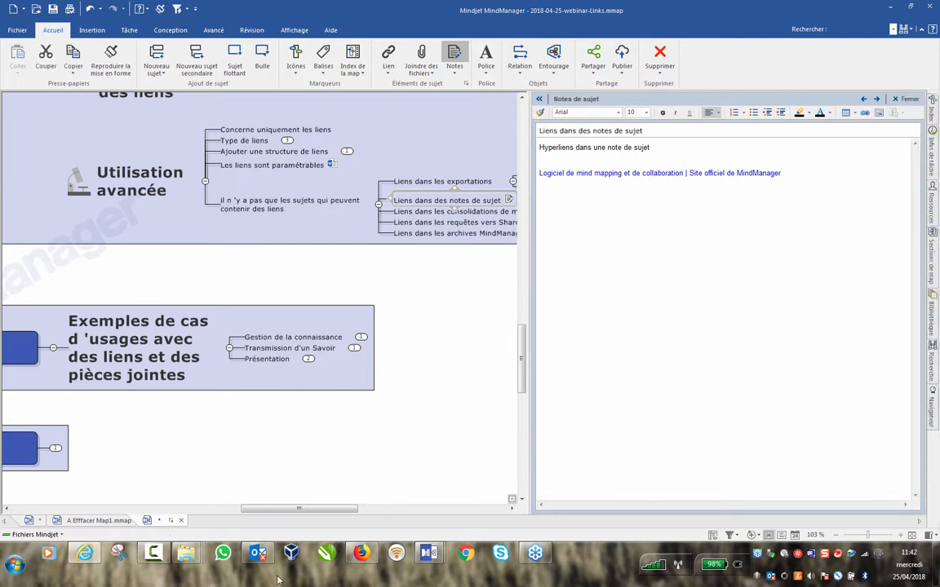
click(367, 556)
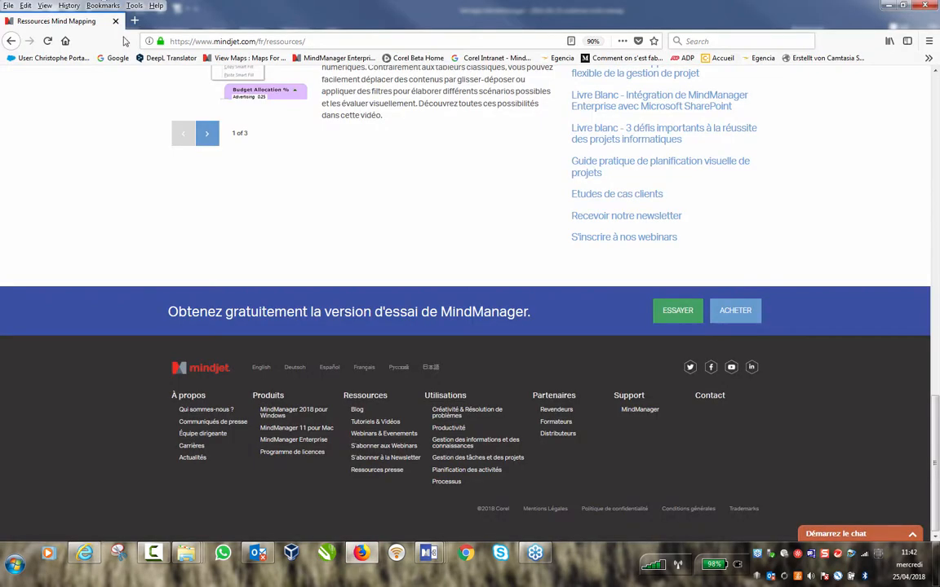
click(888, 5)
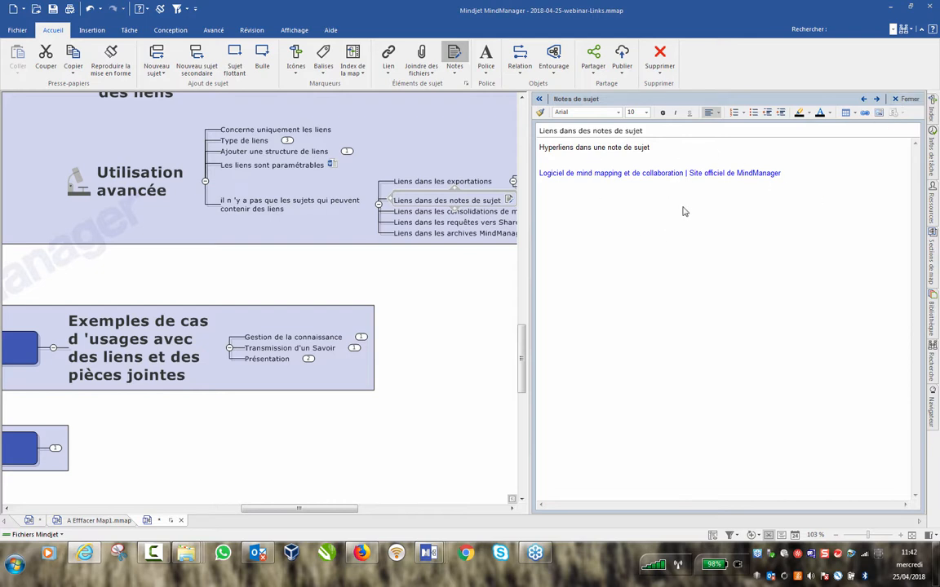
Close the topic notes panel and start a new blank map, Map2.
click(907, 100)
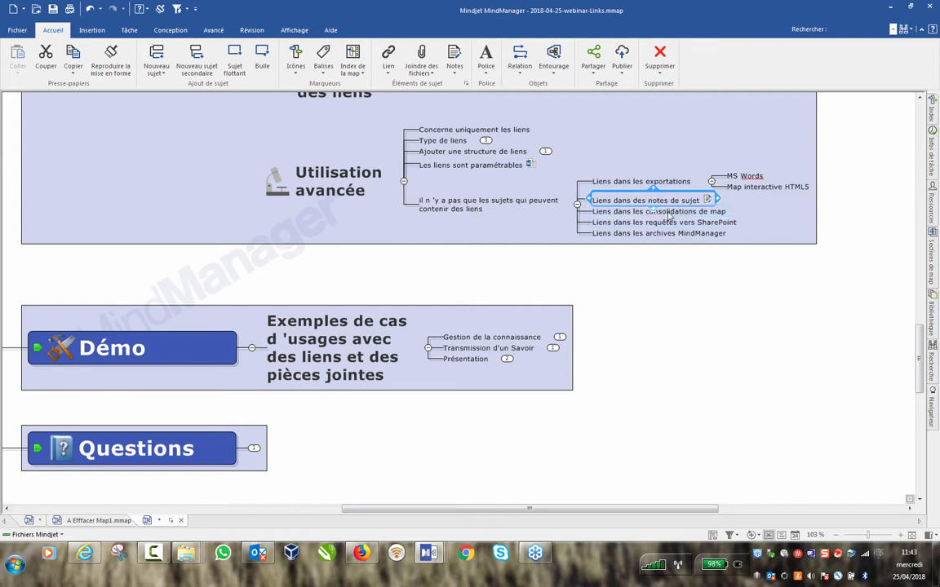
click(631, 213)
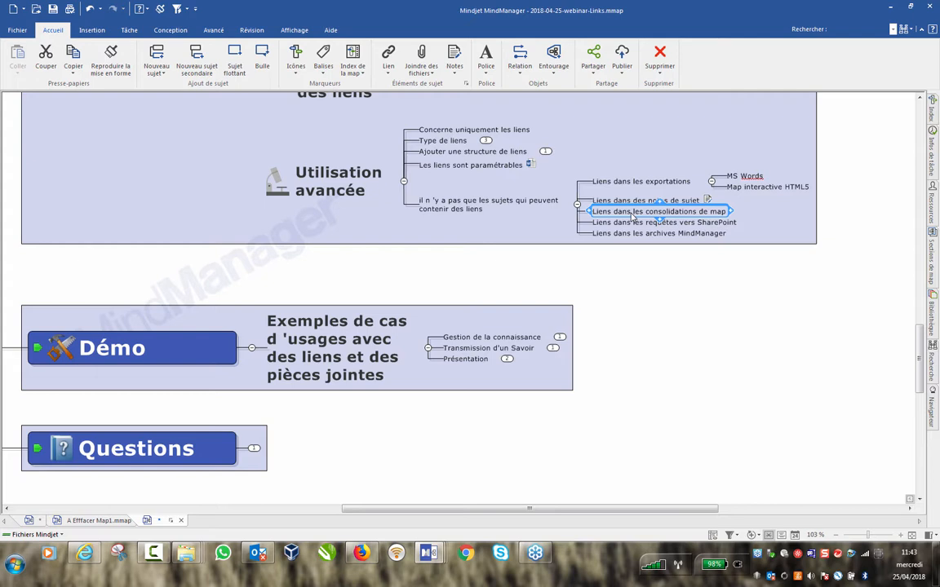
key(ctrl+n)
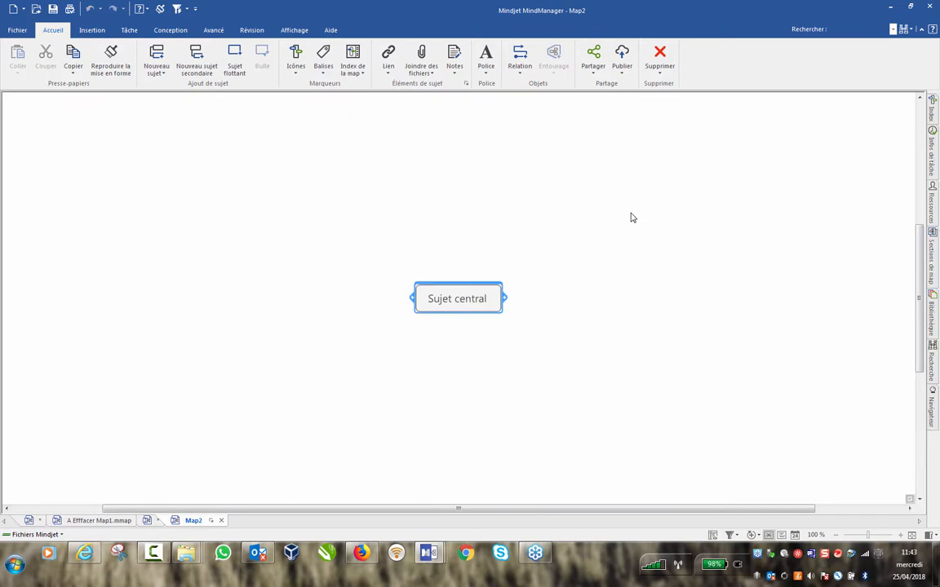
Name the central topic 'Consolidation de maps' and add two main topics.
text(Conso)
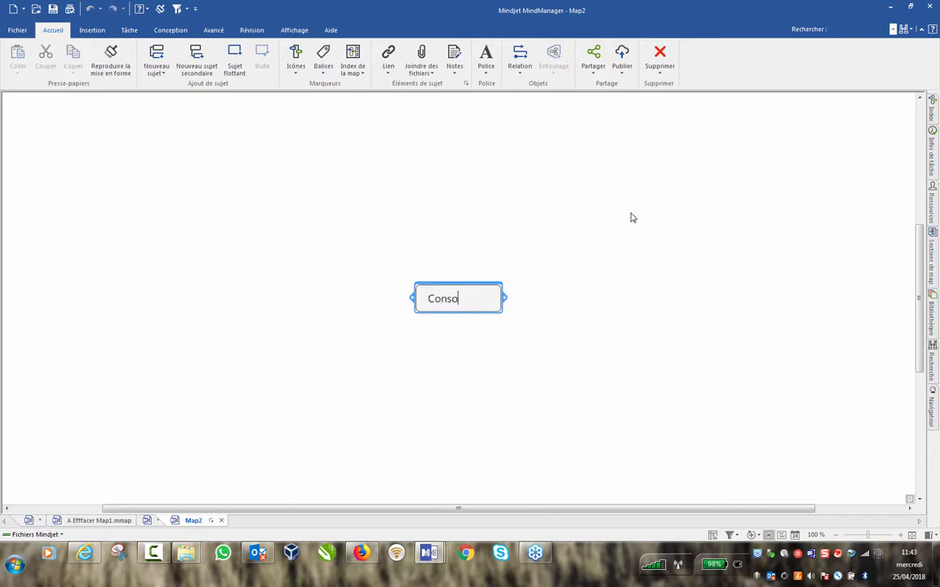
text(lidation de map)
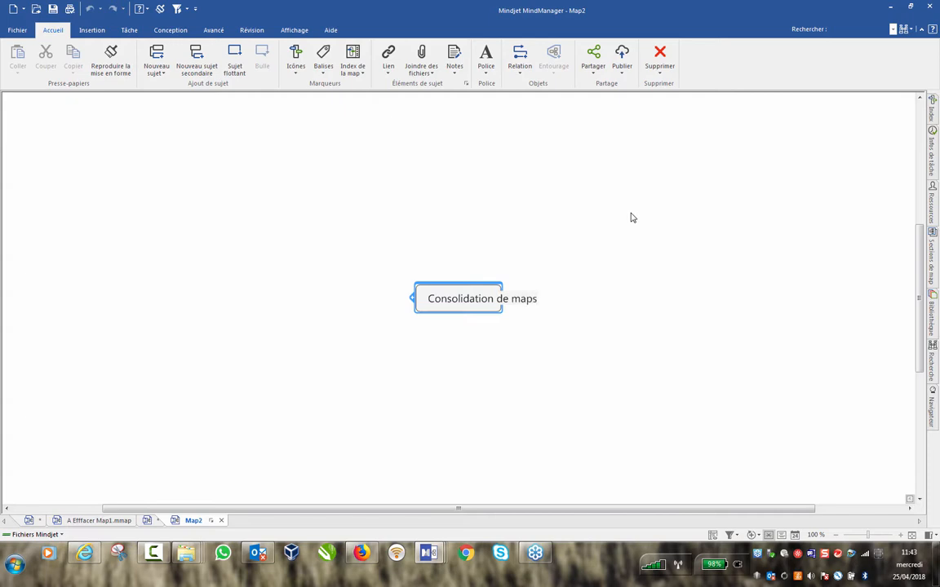
text(s)
key(Return)
click(531, 300)
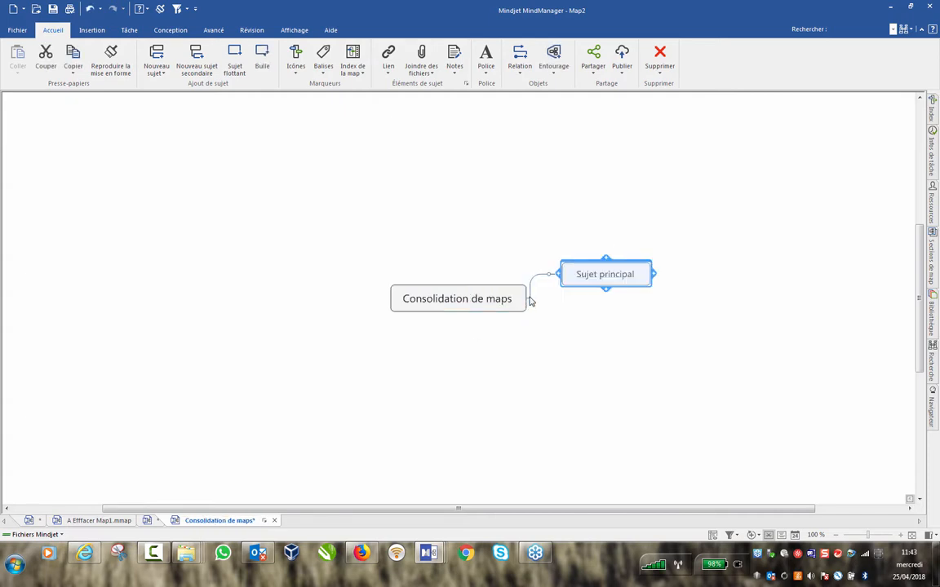
click(608, 291)
Rename the two main topics 'Map 1' and 'Map 2'.
double_click(612, 275)
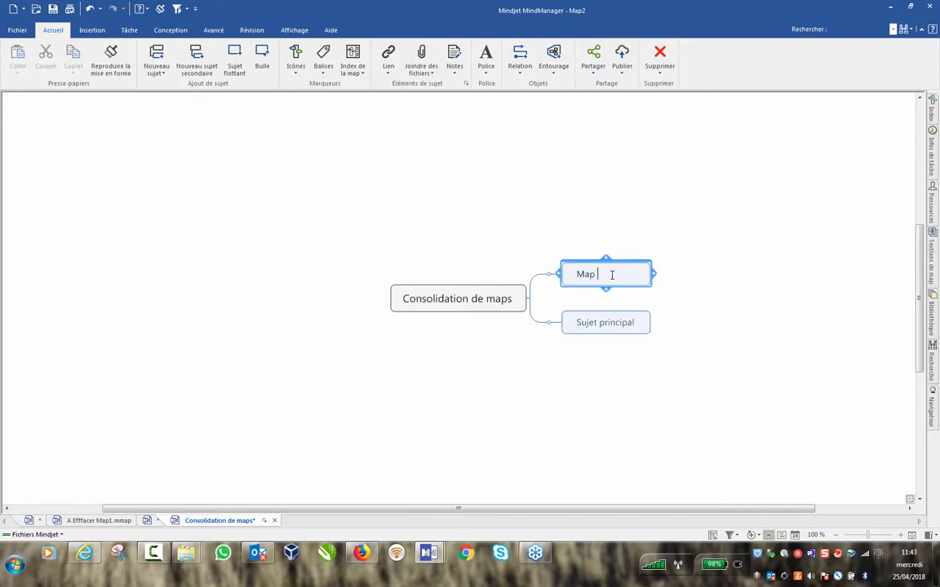
key(Return)
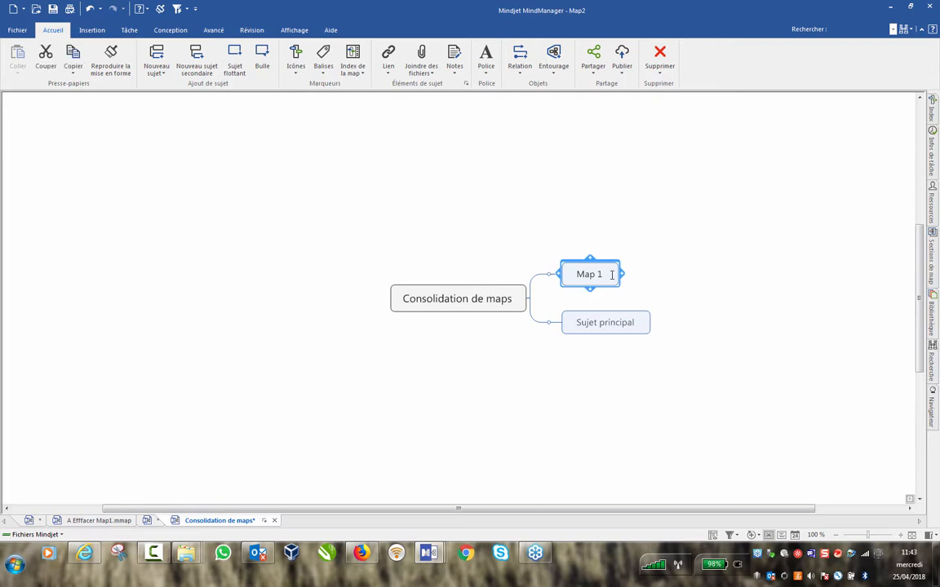
click(601, 329)
text(Map 2)
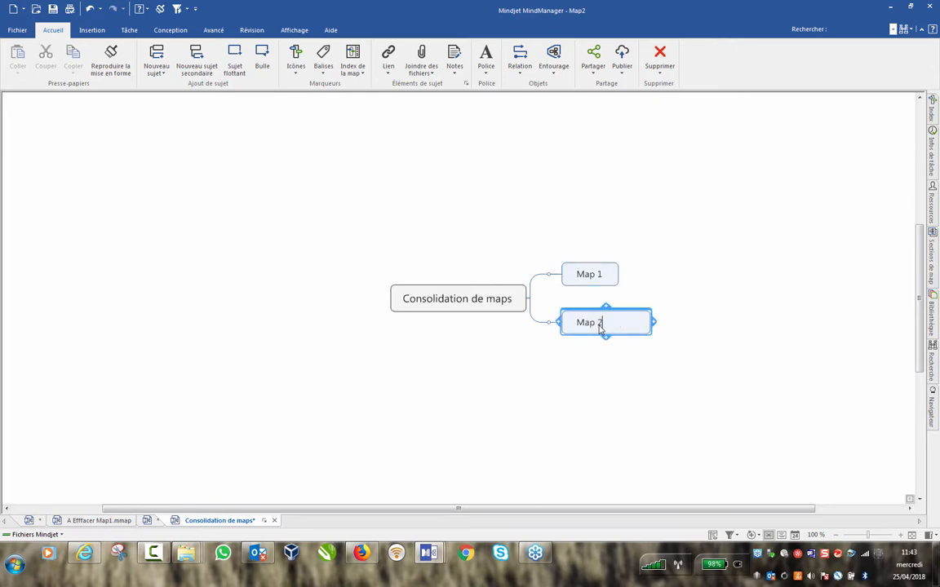
key(Return)
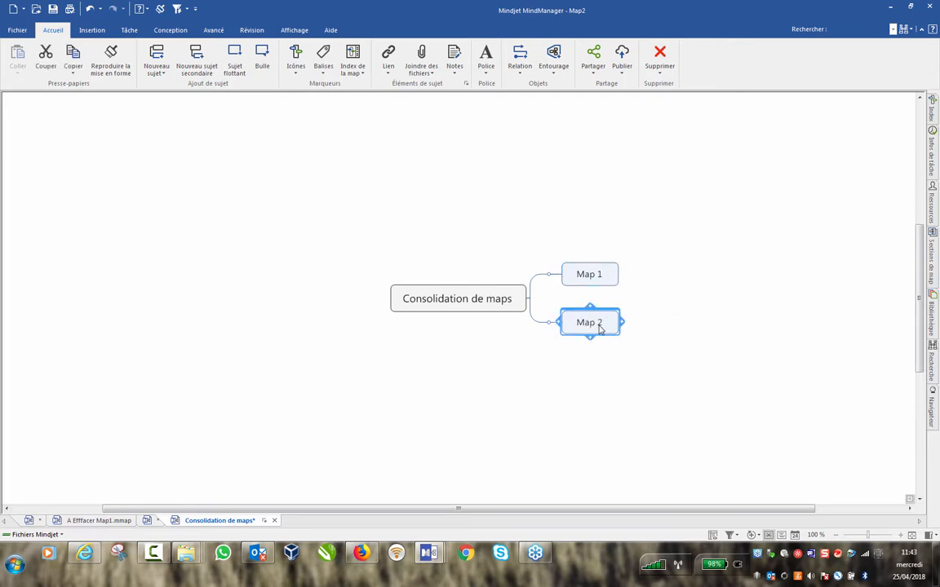
Open a File Explorer window and browse from the Desktop into the use-case folder.
right_click(190, 557)
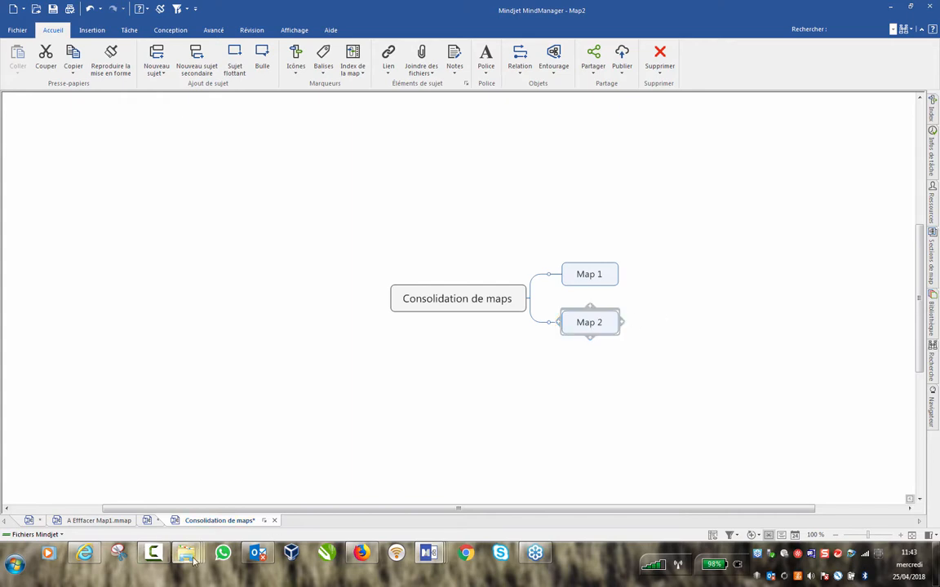
click(182, 500)
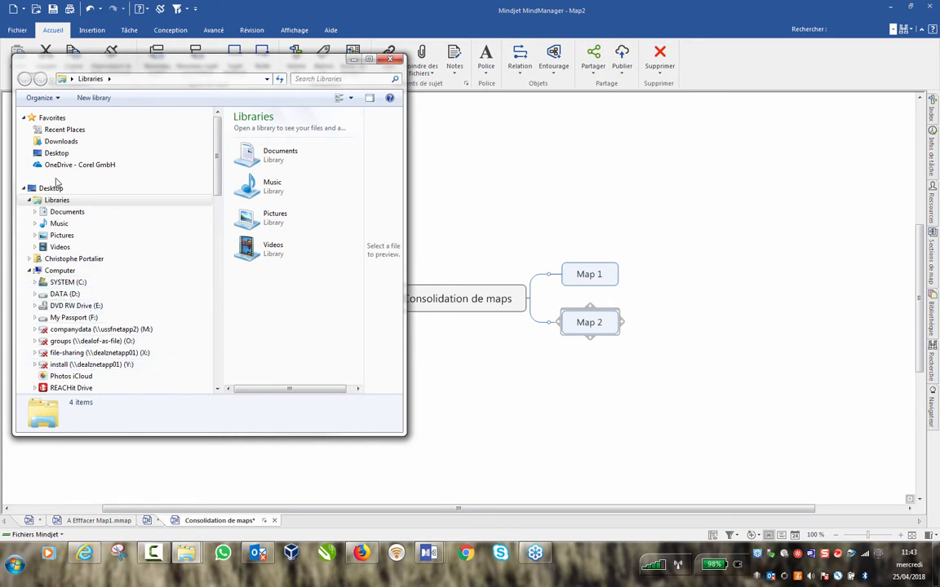
click(54, 187)
drag(353, 132, 300, 178)
click(300, 185)
double_click(300, 184)
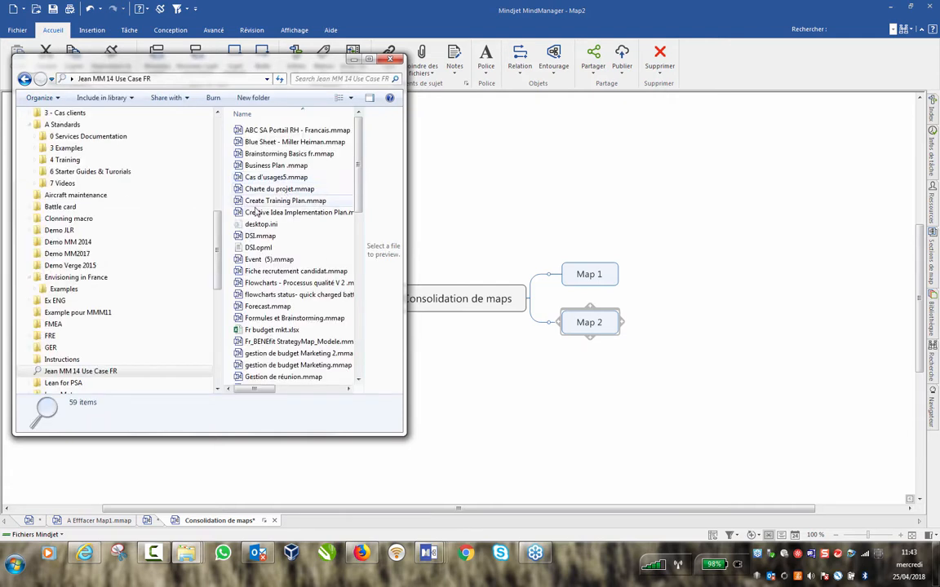
mouse_move(183, 78)
mouse_down()
mouse_move(185, 145)
mouse_move(188, 113)
mouse_move(171, 73)
mouse_up()
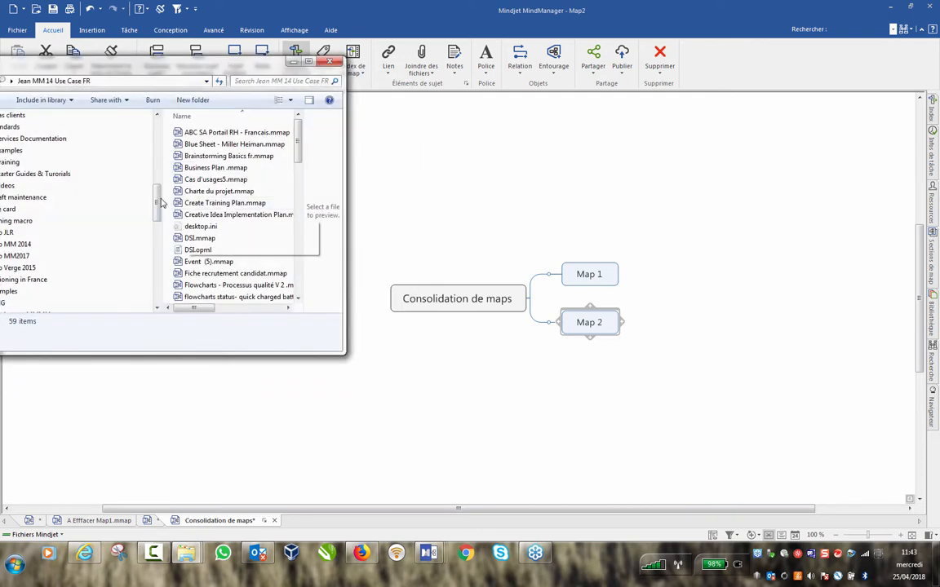
Drop Brainstorming Basics fr.mmap onto Map 1 as a topic link.
click(202, 157)
drag(201, 159, 585, 284)
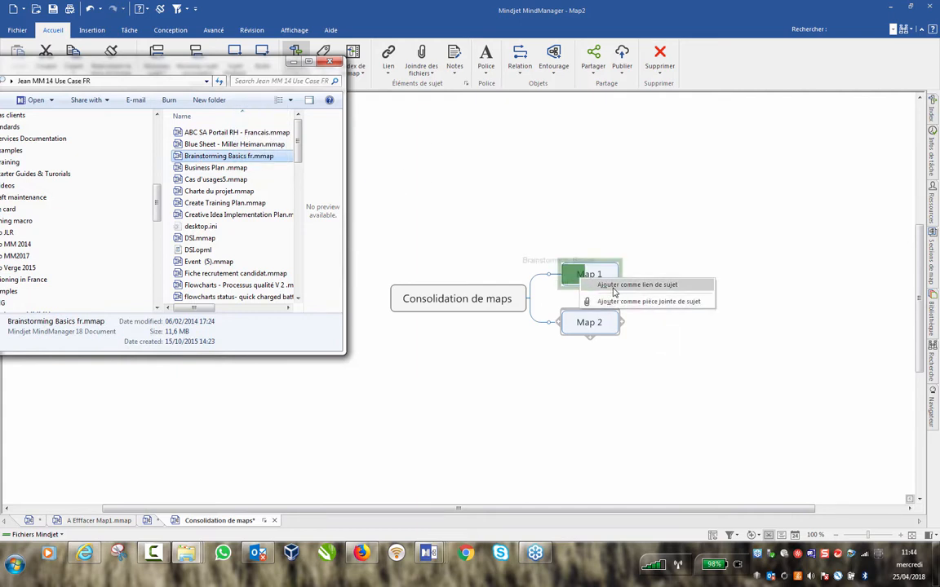
click(613, 287)
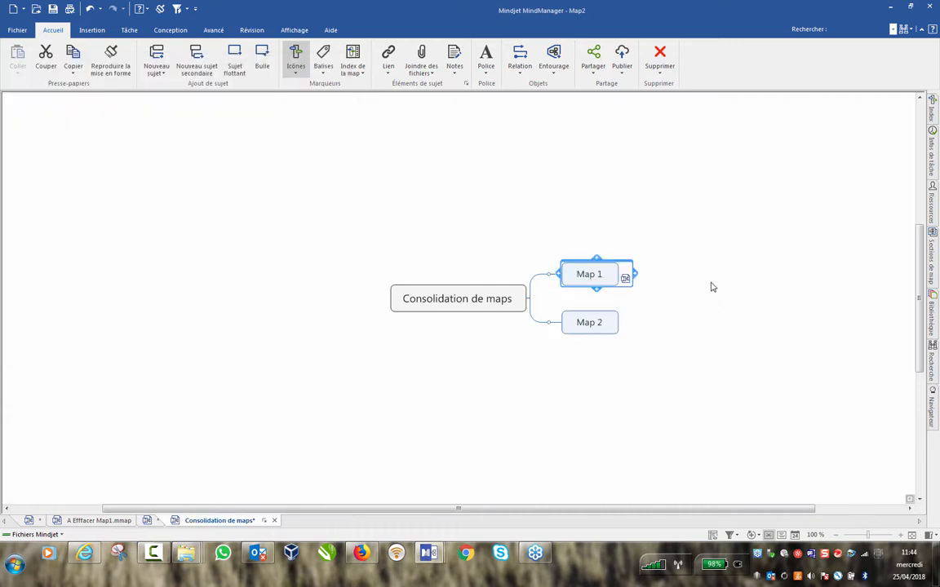
Drag Forecast.mmap from the use-case folder onto Map 2, adding it as a subtopic.
mouse_move(186, 553)
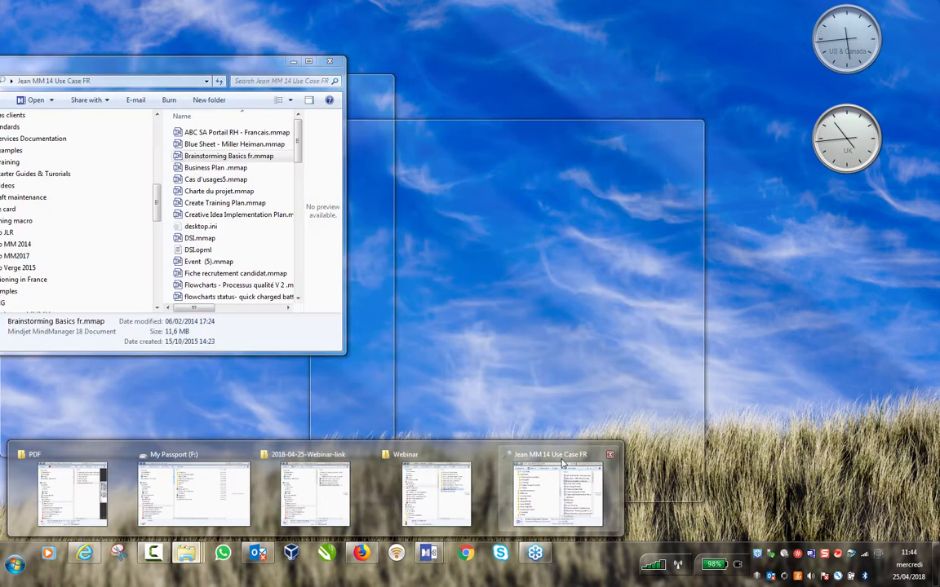
click(557, 493)
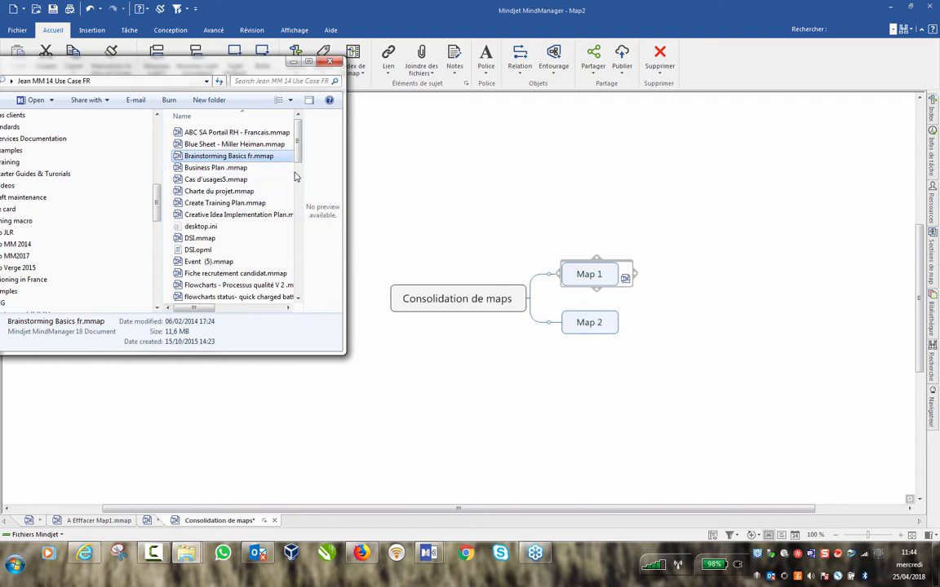
drag(300, 150, 302, 170)
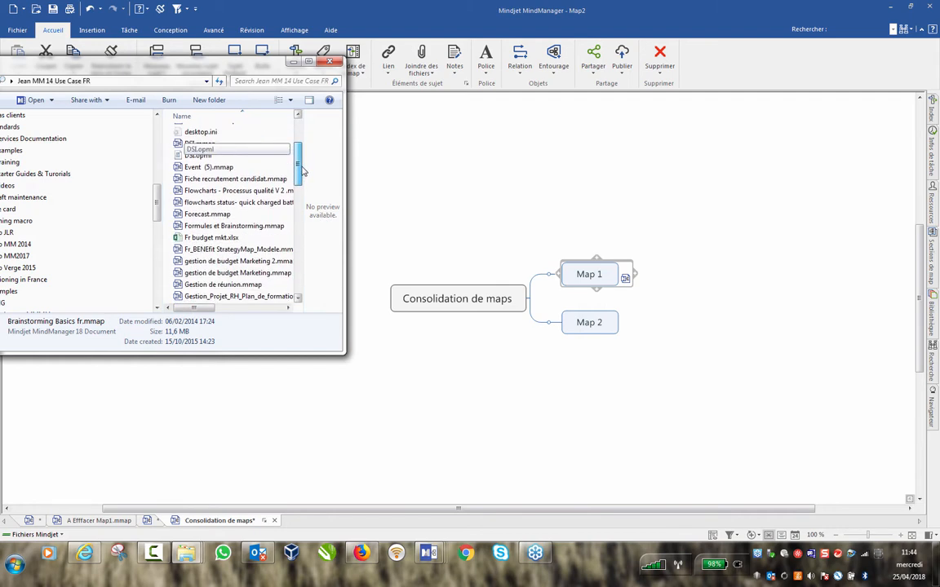
drag(207, 214, 623, 318)
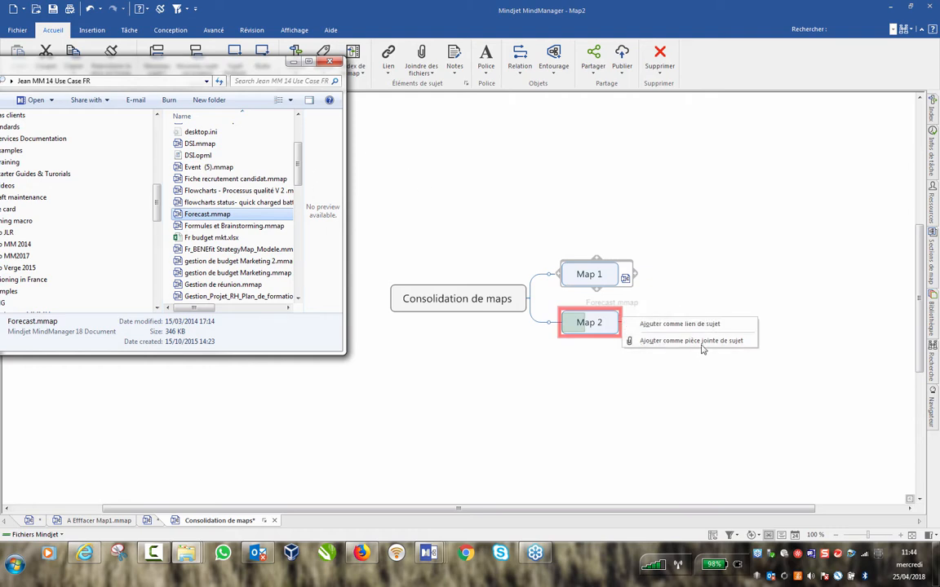
click(697, 326)
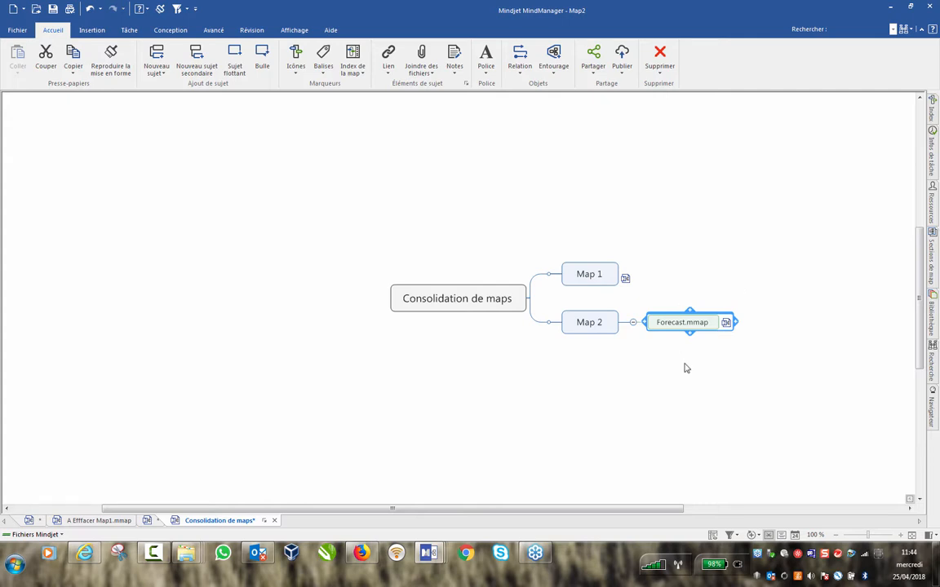
Move the Forecast.mmap link onto Map 2 and delete the leftover Forecast.mmap topic.
drag(727, 324, 585, 341)
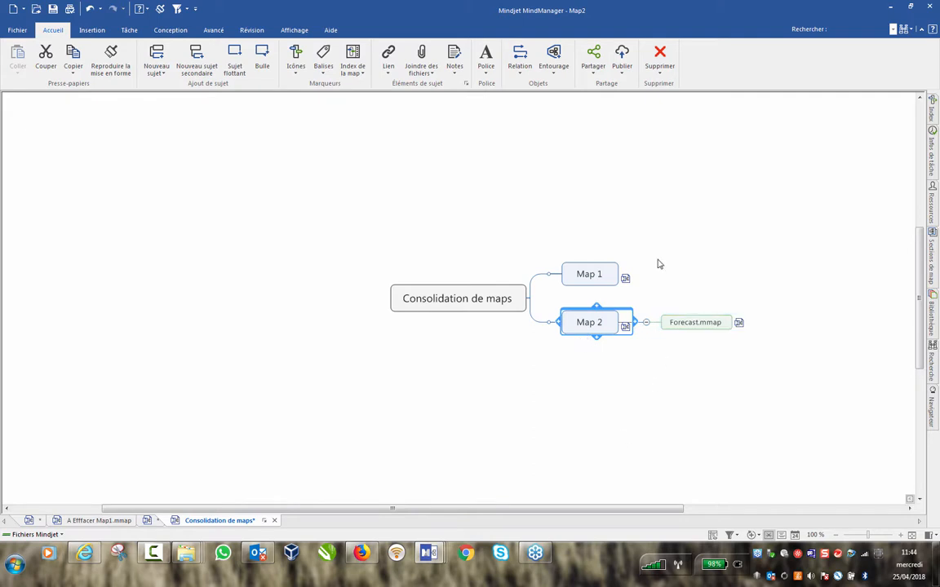
drag(662, 256, 767, 378)
key(Delete)
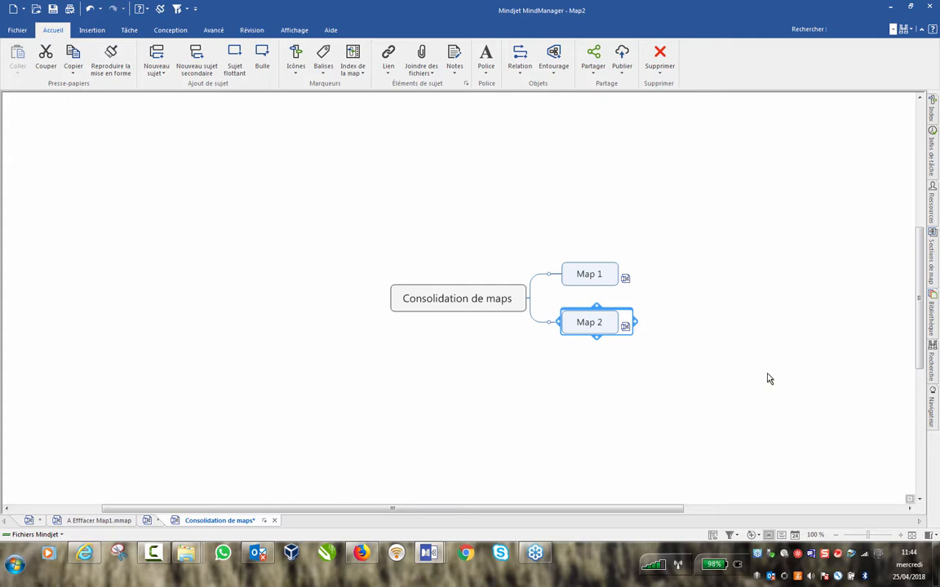
Open Brainstorming Basics fr.mmap through Map 1's link, then close it to return to Consolidation de maps.
click(342, 200)
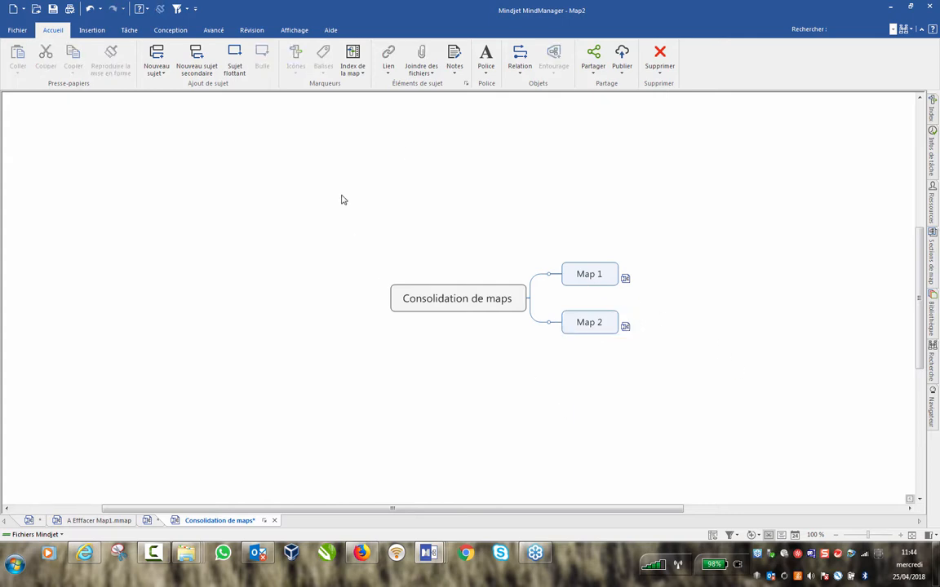
click(625, 279)
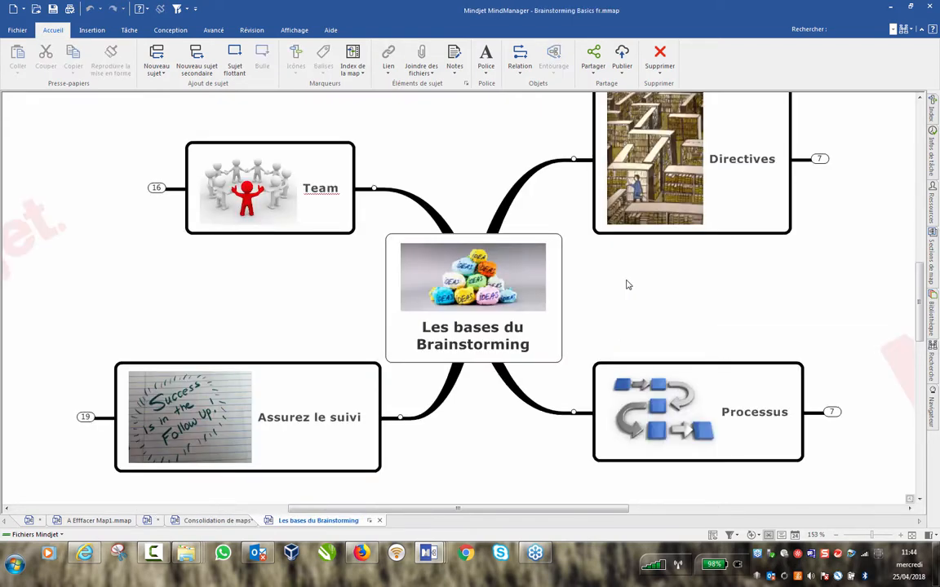
click(379, 520)
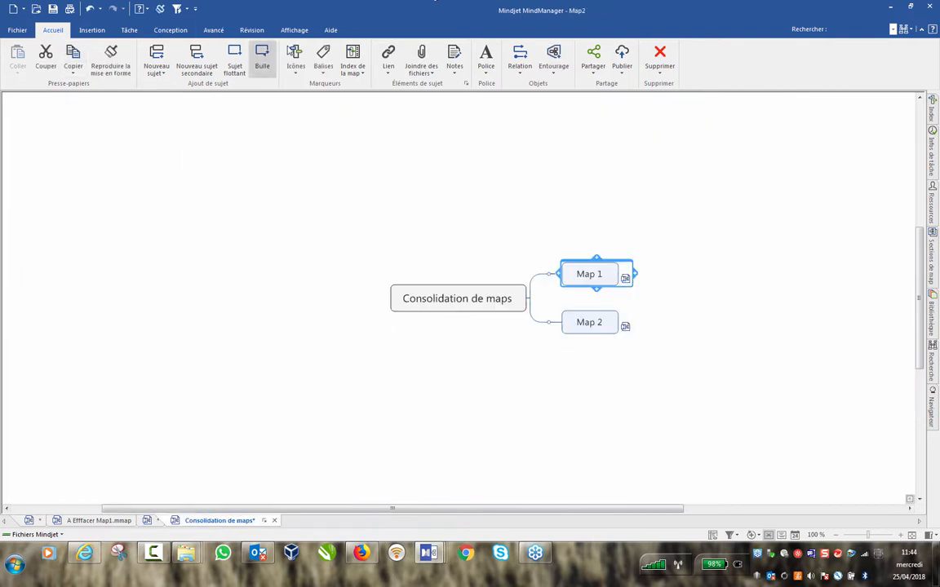
click(294, 30)
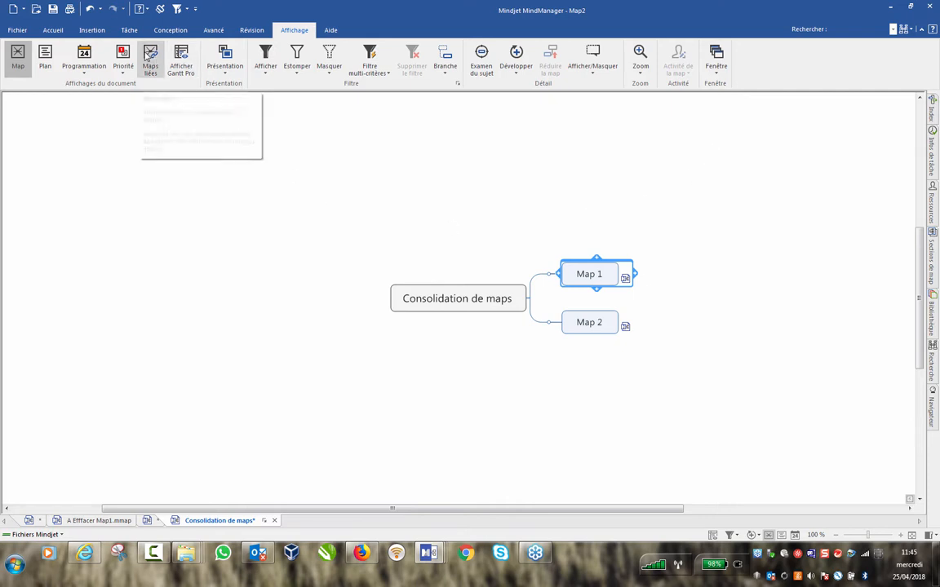
Show the linked maps, use Combiner tout to build Map3, and scroll through the merged topics.
click(150, 61)
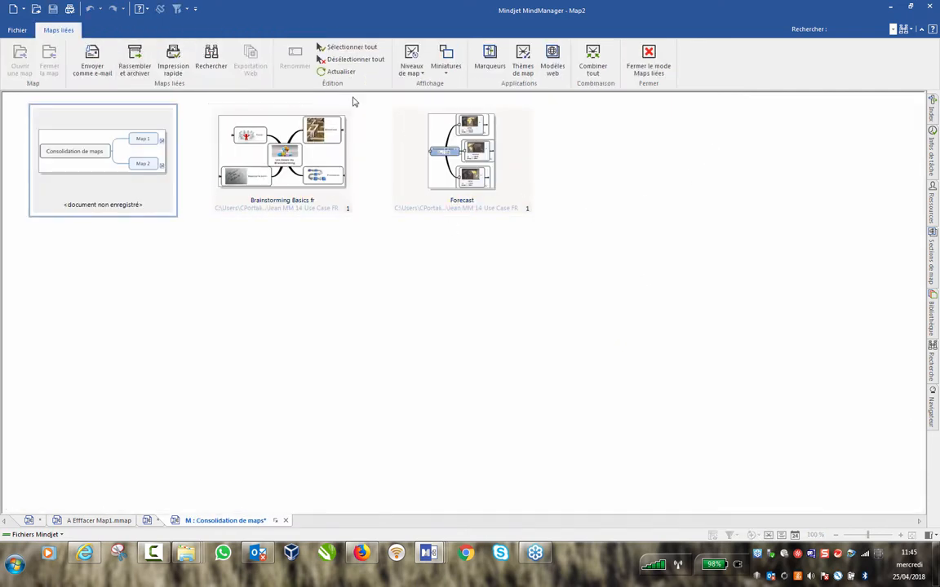
click(601, 57)
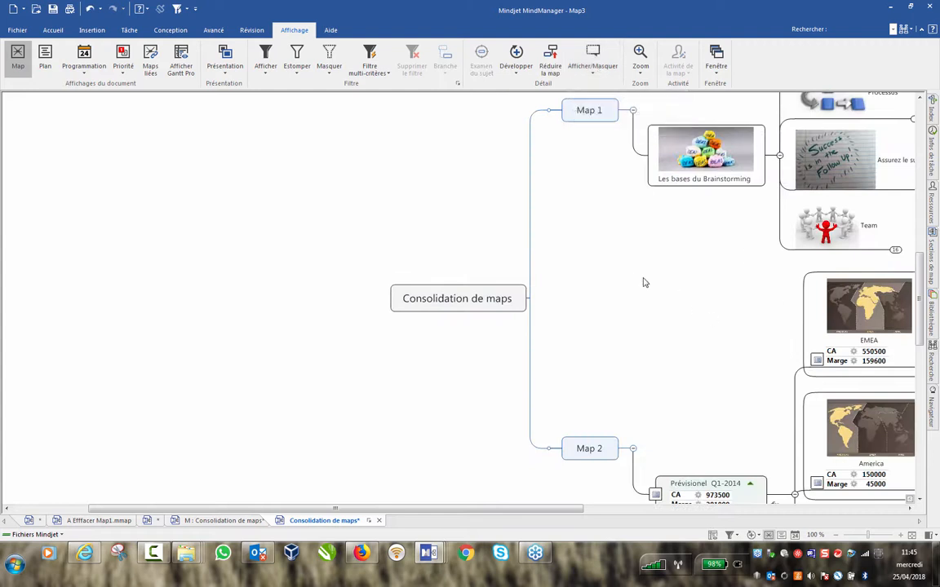
drag(507, 509, 642, 509)
scroll(532, 324, up, 3)
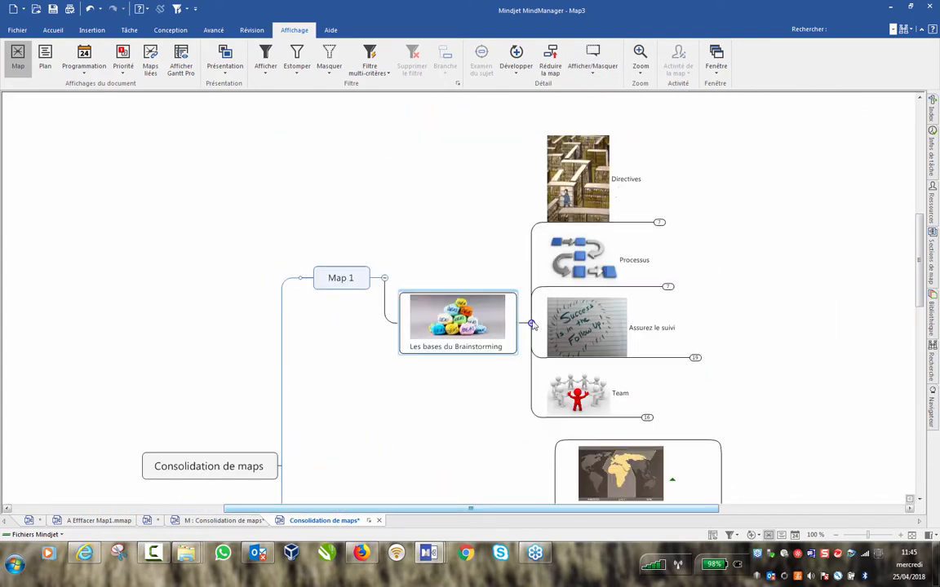
scroll(707, 281, down, 3)
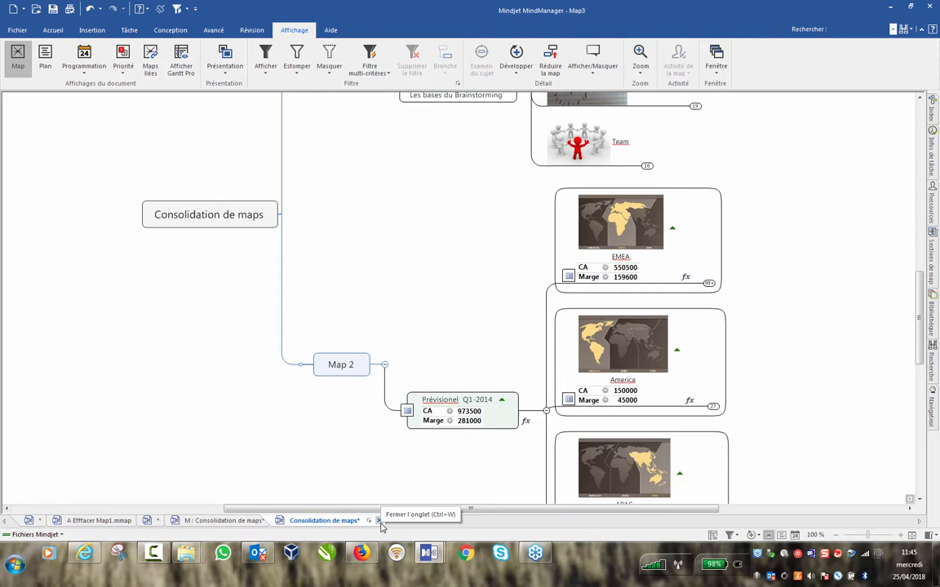
Close Map3 and Map2 without saving their changes.
click(378, 520)
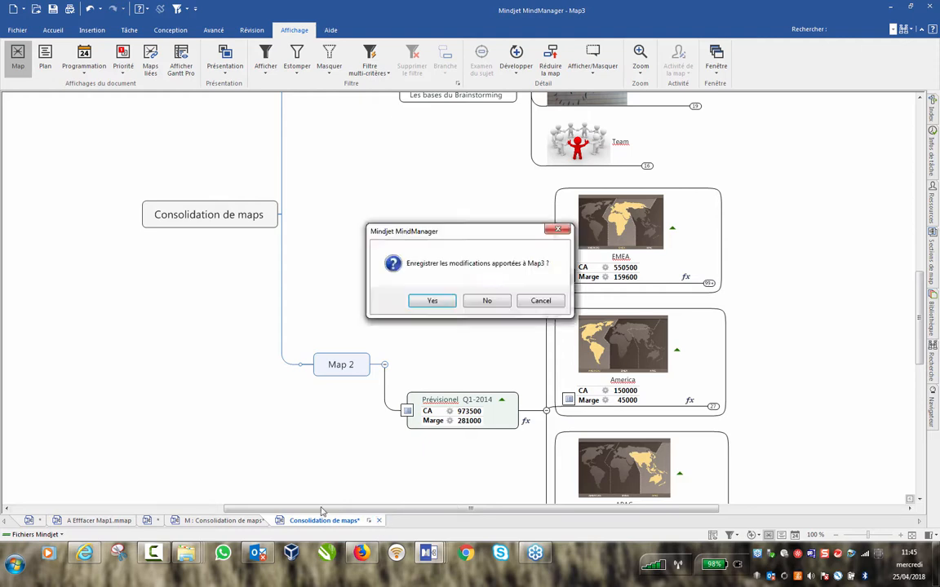
click(488, 304)
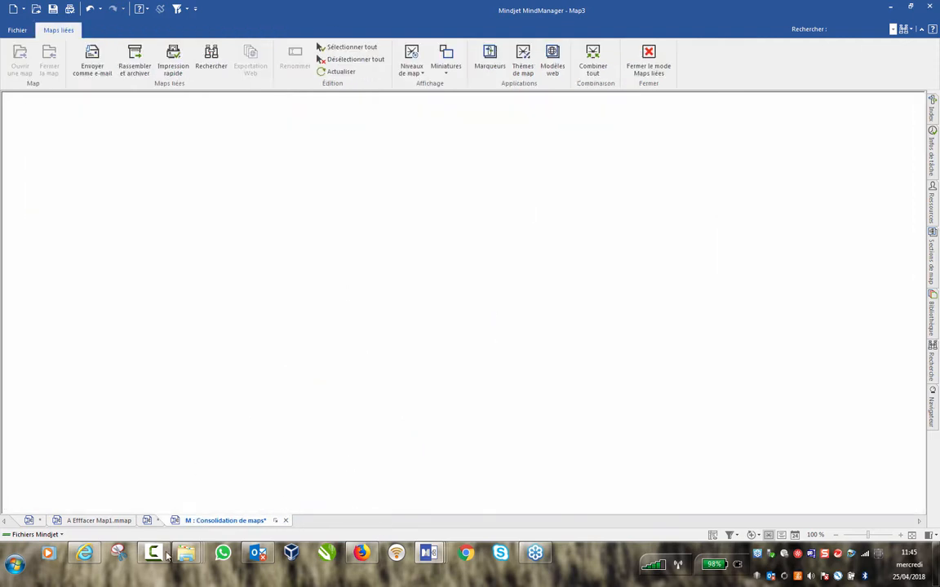
click(286, 520)
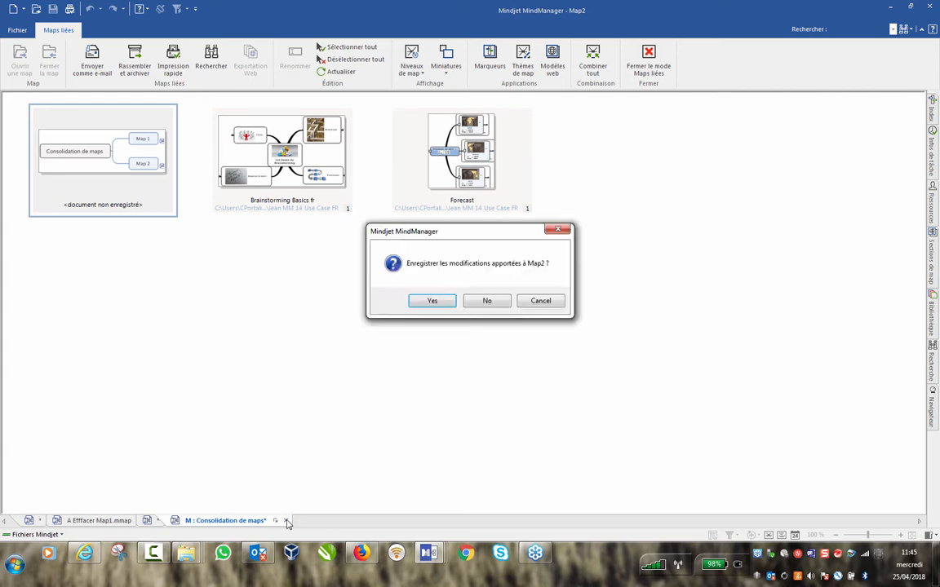
click(485, 301)
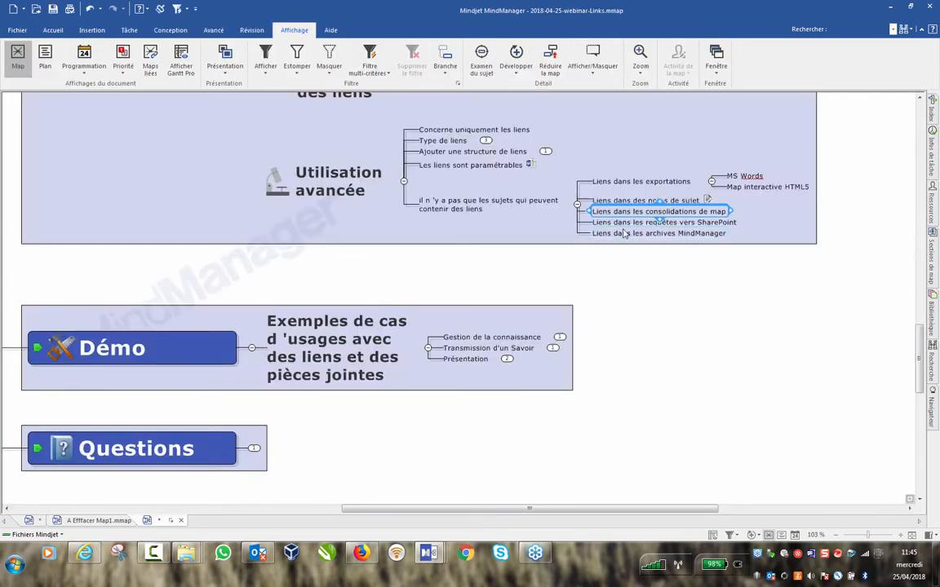
Select the Liens dans les archives MindManager topic and open a new Windows Explorer window.
click(626, 233)
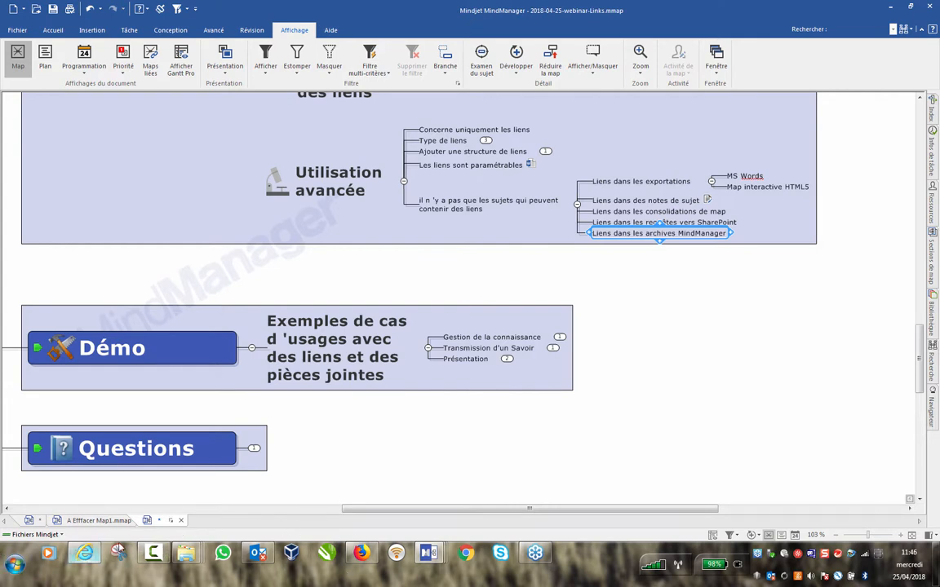
mouse_move(85, 558)
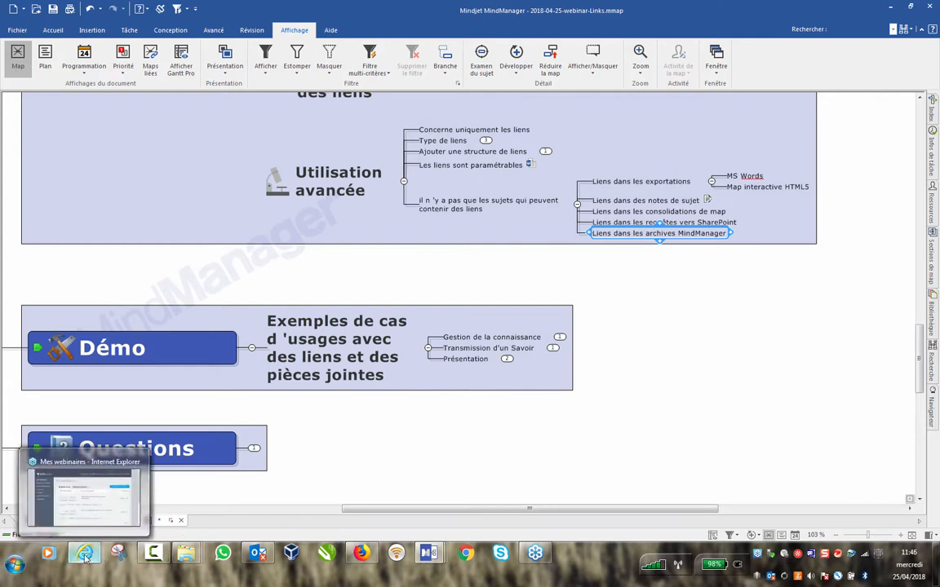
right_click(188, 561)
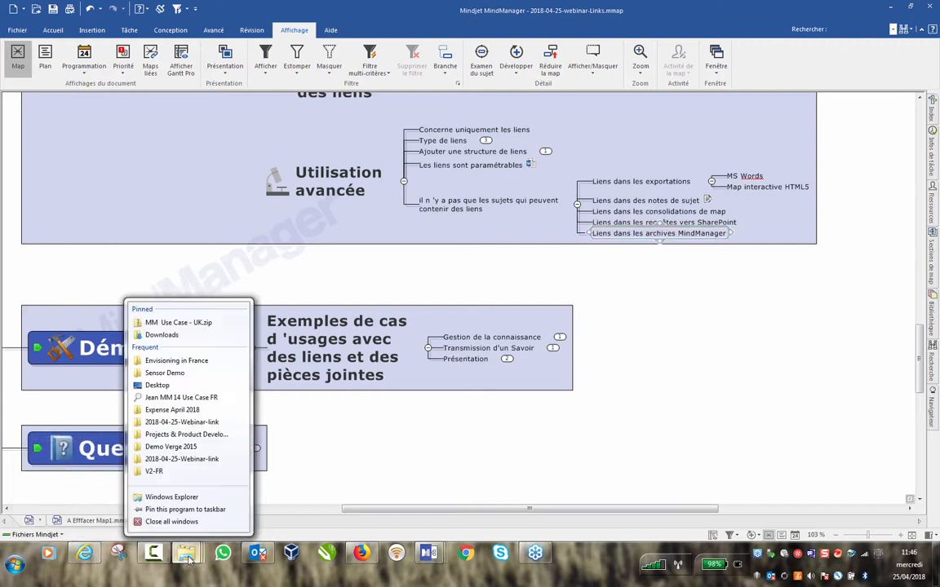
click(163, 483)
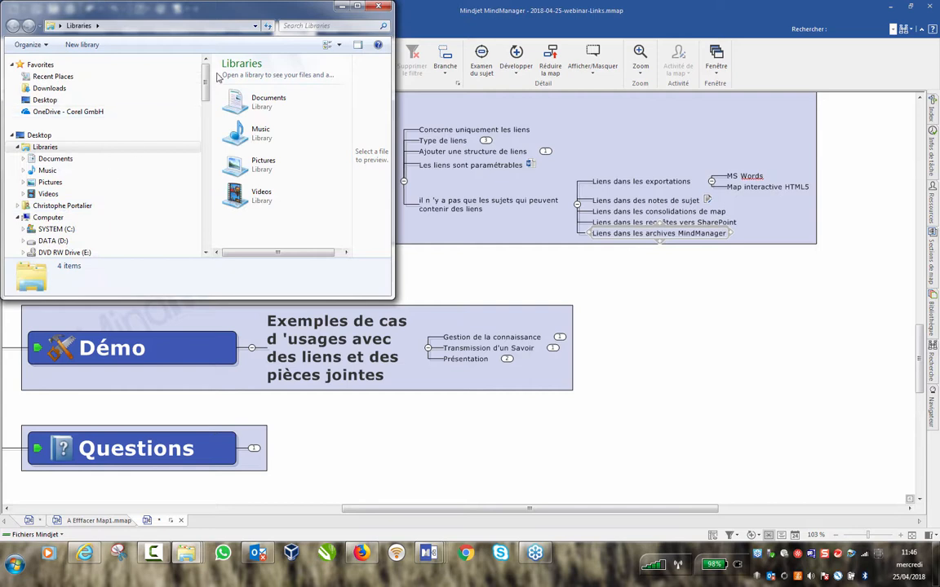
Open the Demo Verge 2015 folder and select Verge Défi Batterie (7).mmap.
drag(206, 90, 206, 167)
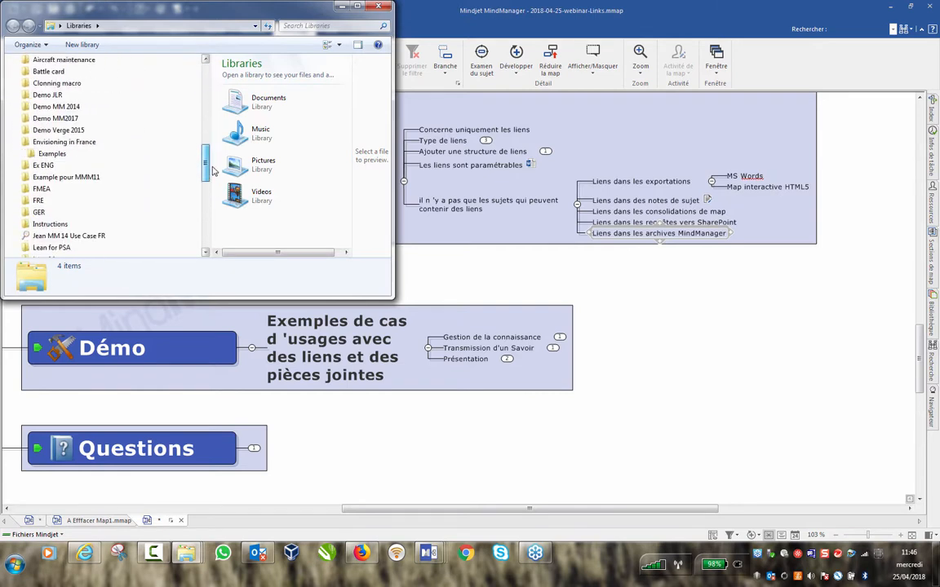
click(97, 130)
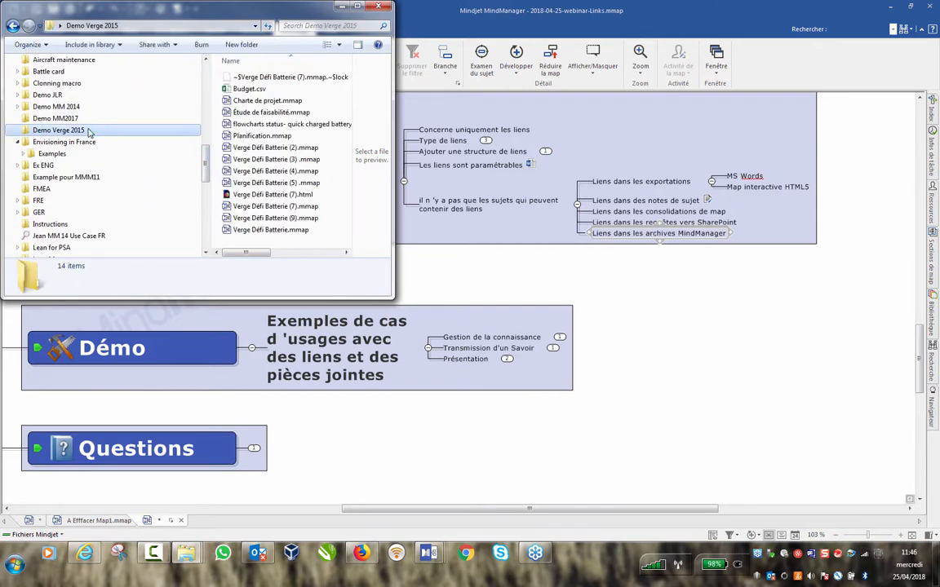
click(289, 208)
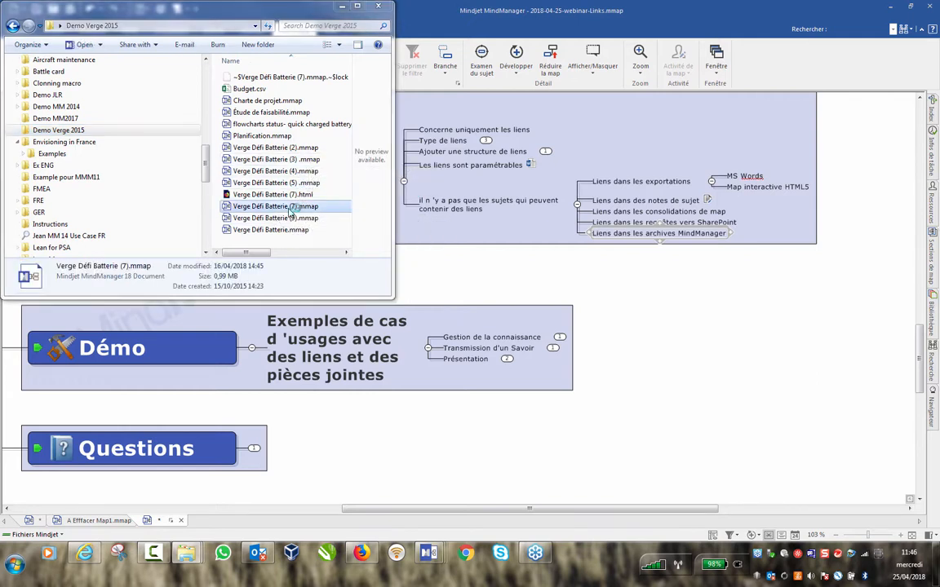
Minimize Explorer and expand the 18-item Planification branch of Verge Défi Batterie (7).
click(343, 6)
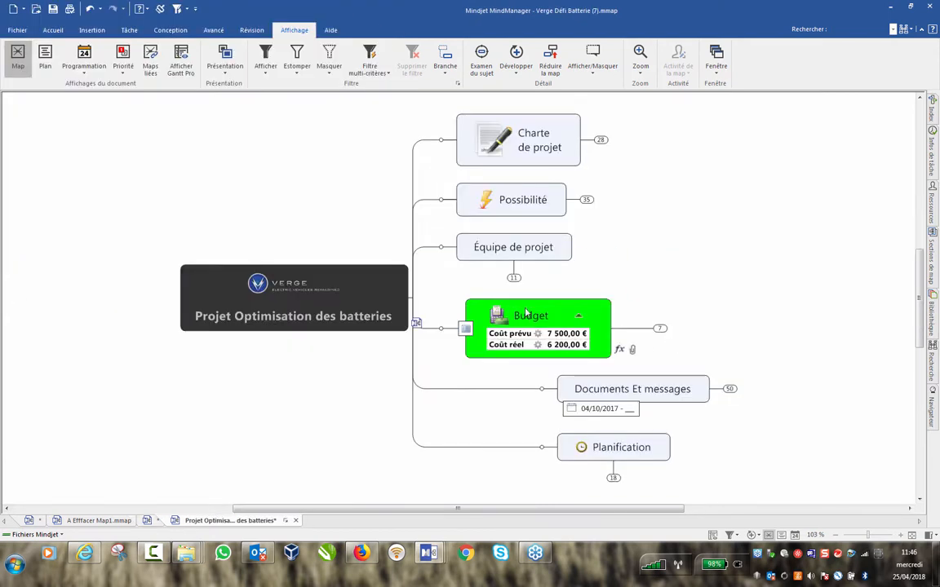
scroll(828, 301, down, 3)
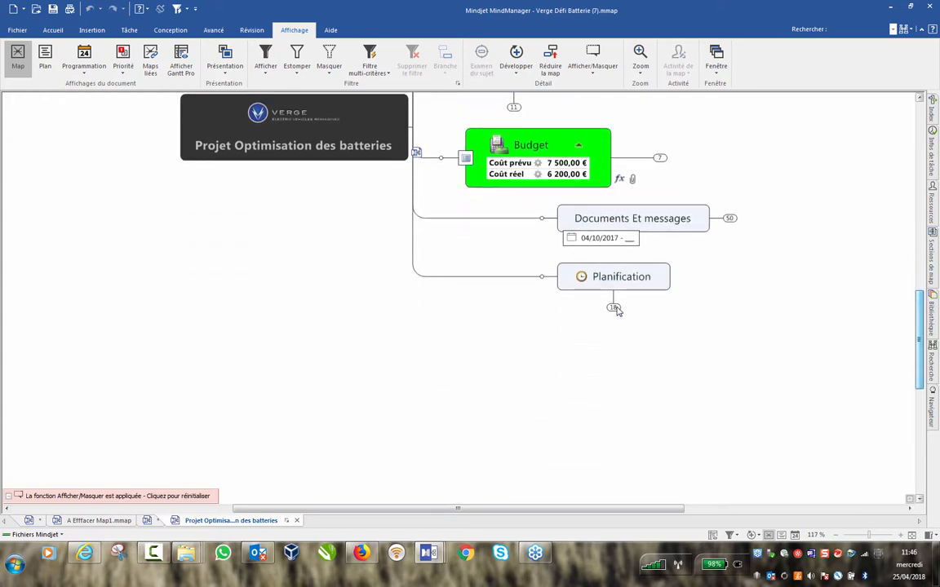
click(613, 308)
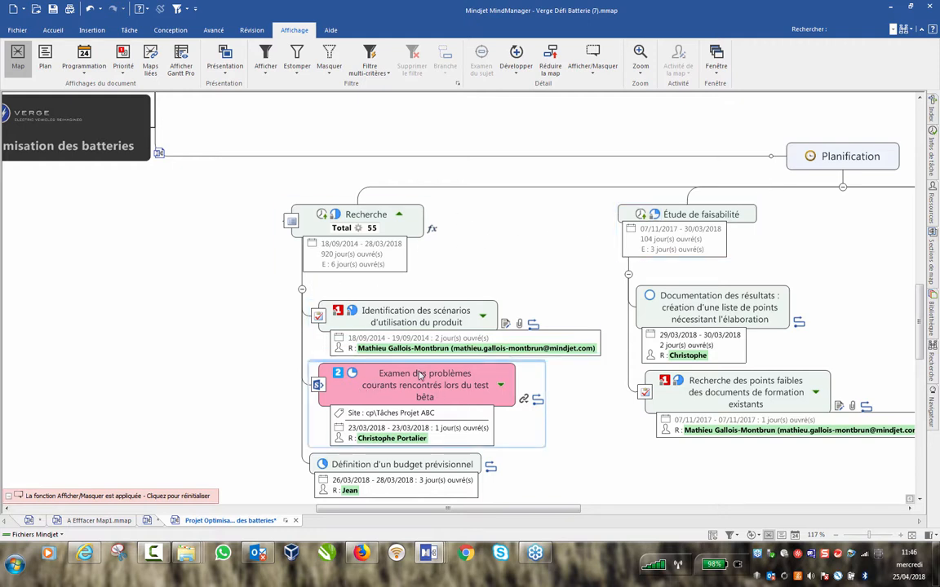
scroll(420, 375, up, 3)
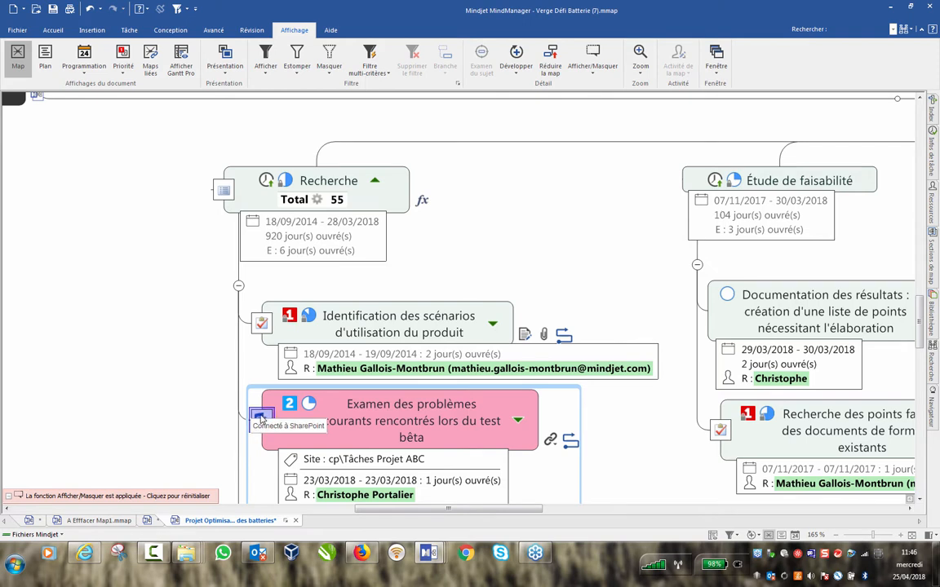
click(552, 438)
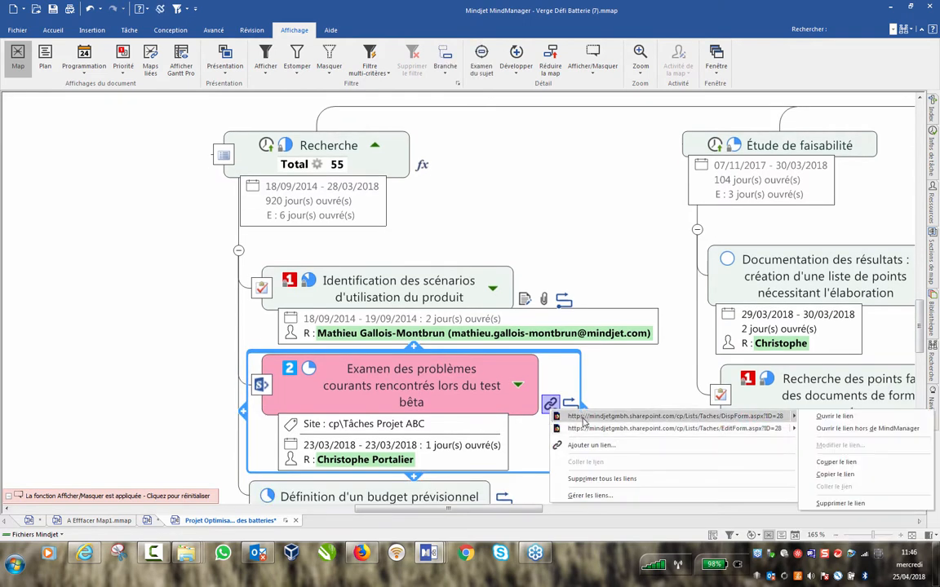
mouse_move(583, 431)
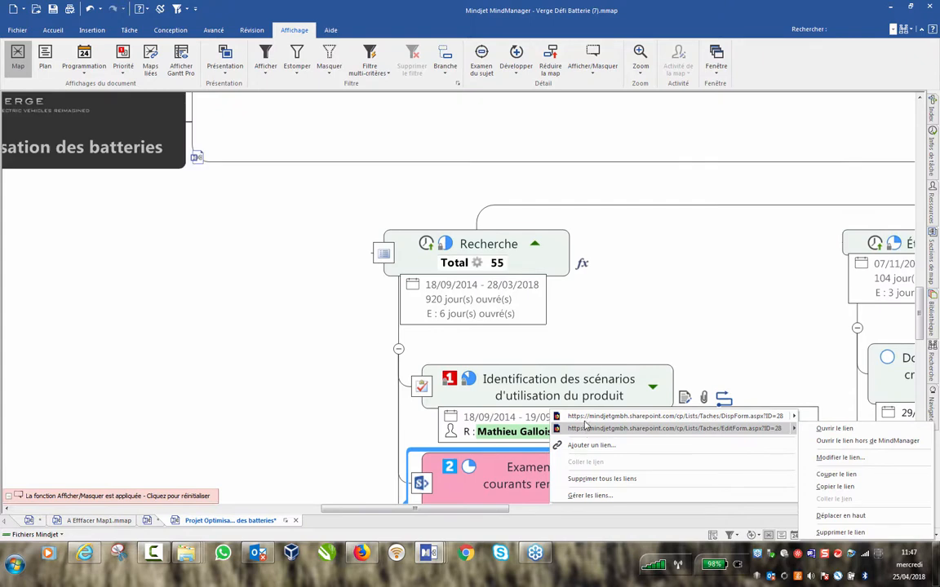
click(703, 298)
scroll(706, 281, down, 2)
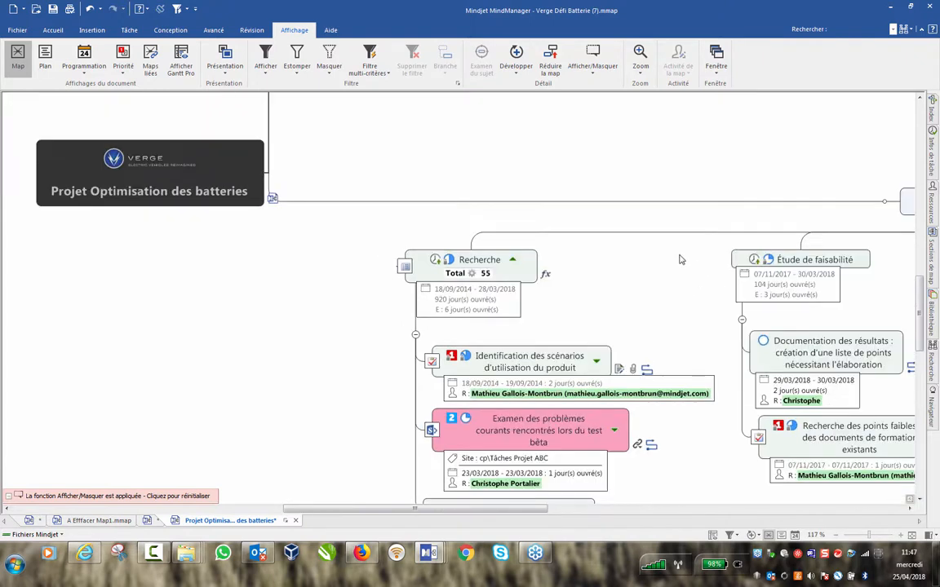
scroll(681, 260, up, 4)
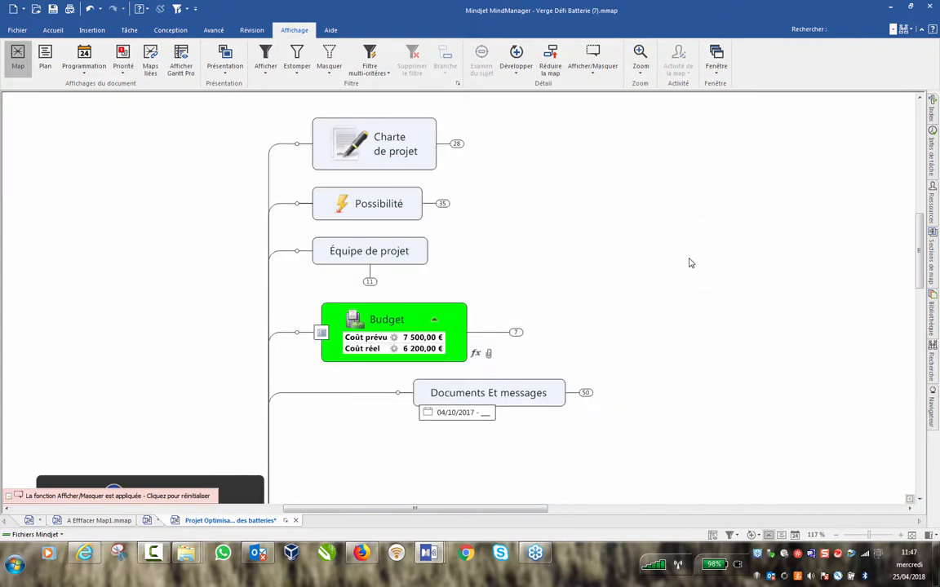
Expand Documents Et messages, Docs and Documents to list the four linked PDF files.
click(587, 393)
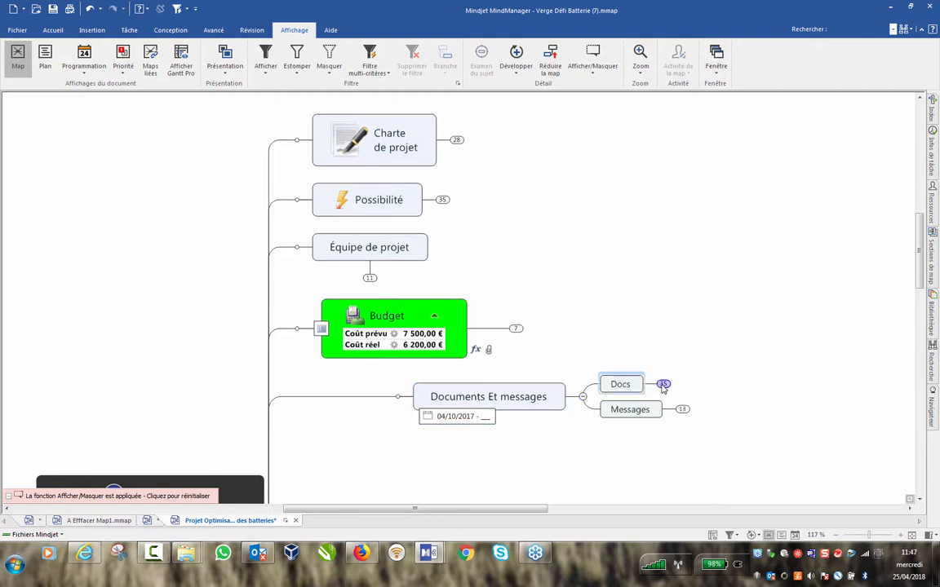
click(663, 384)
drag(546, 512, 659, 512)
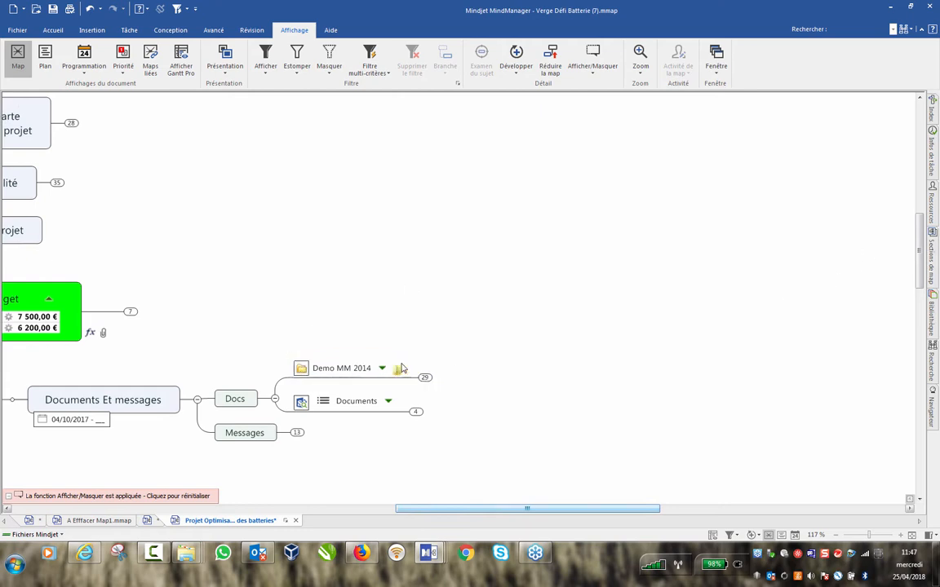
click(416, 412)
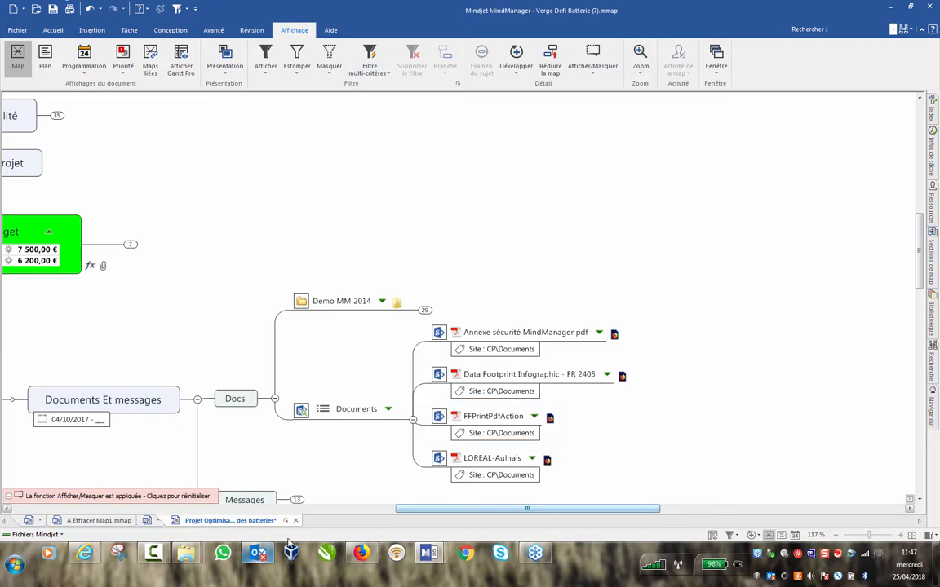
click(93, 521)
Switch to 2018-04-25-webinar-Links and expand the 'il n'y a pas que les sujets...' branch.
click(41, 522)
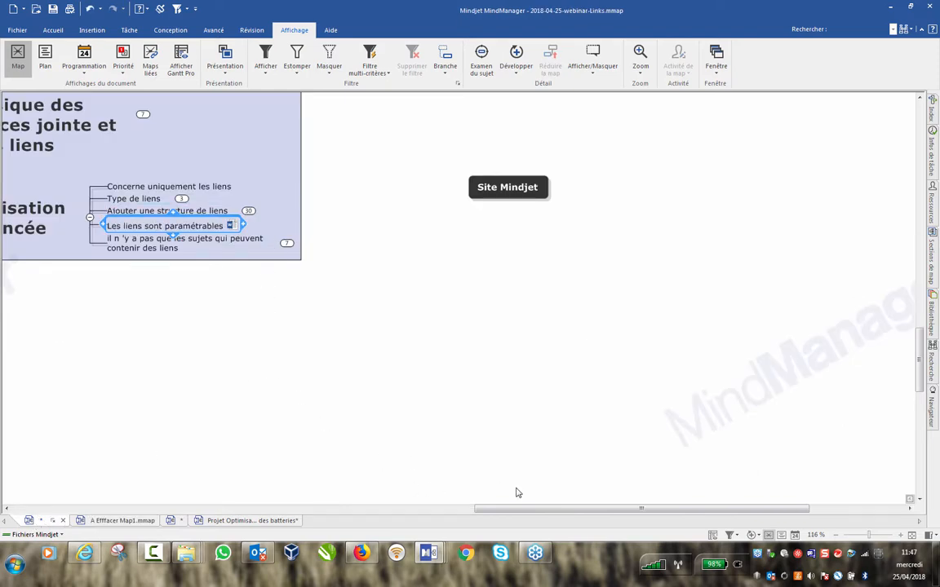
click(286, 244)
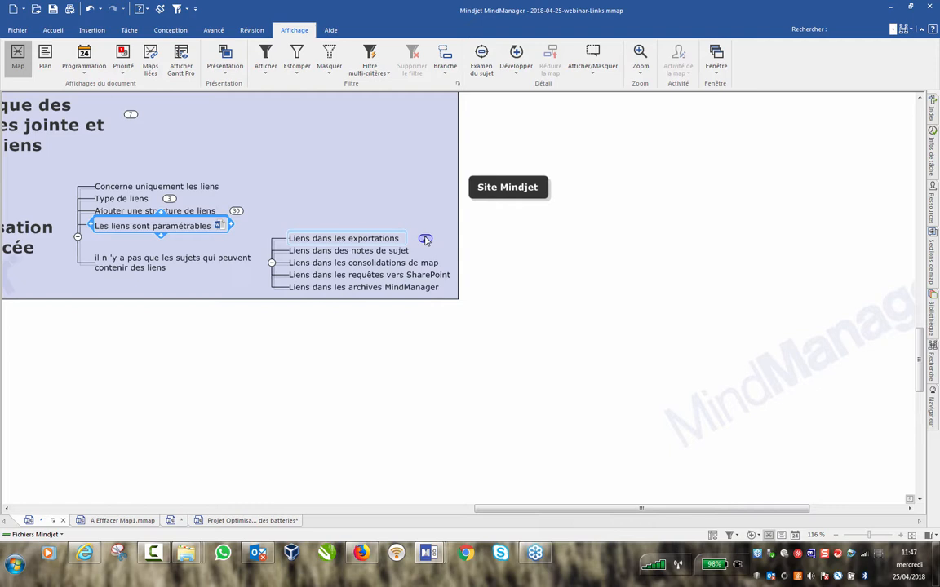
click(16, 30)
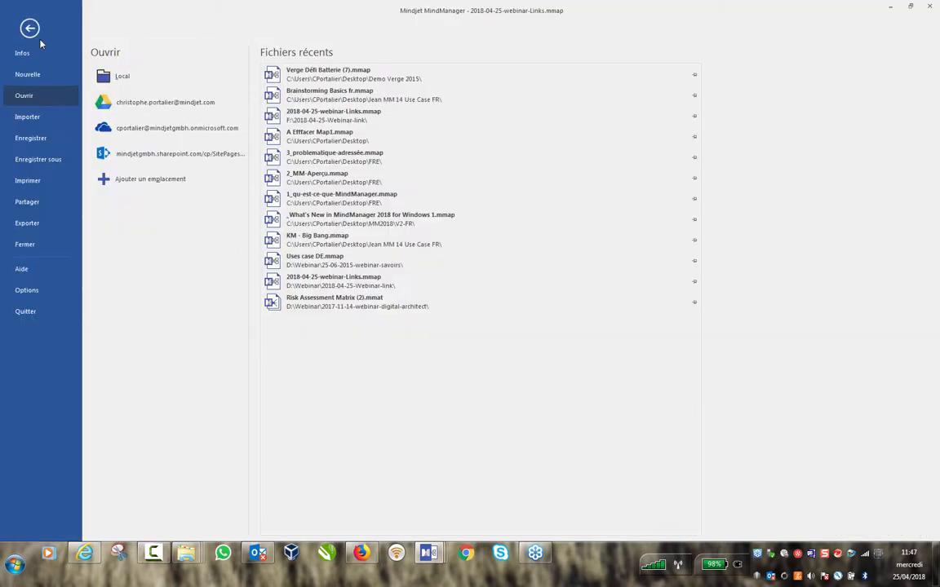
click(36, 229)
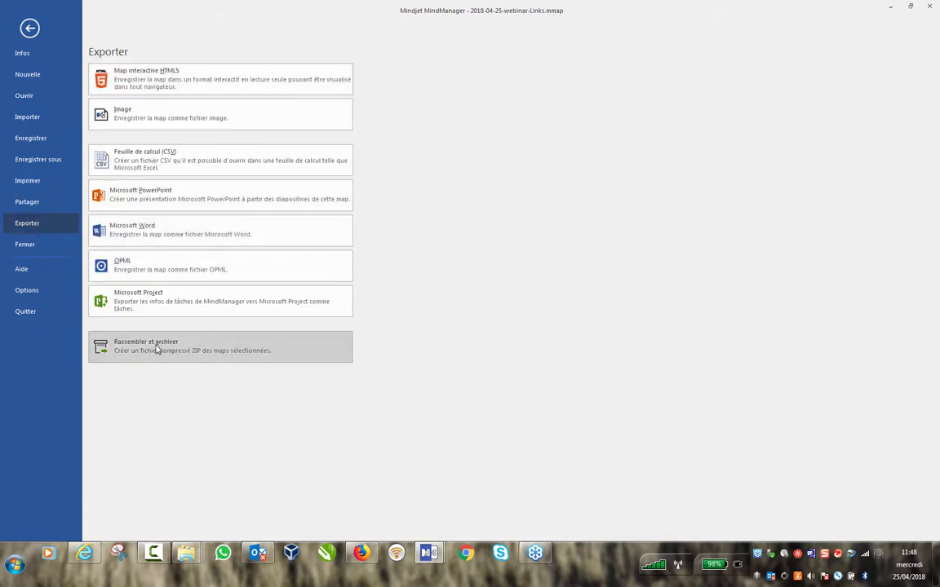
key(Escape)
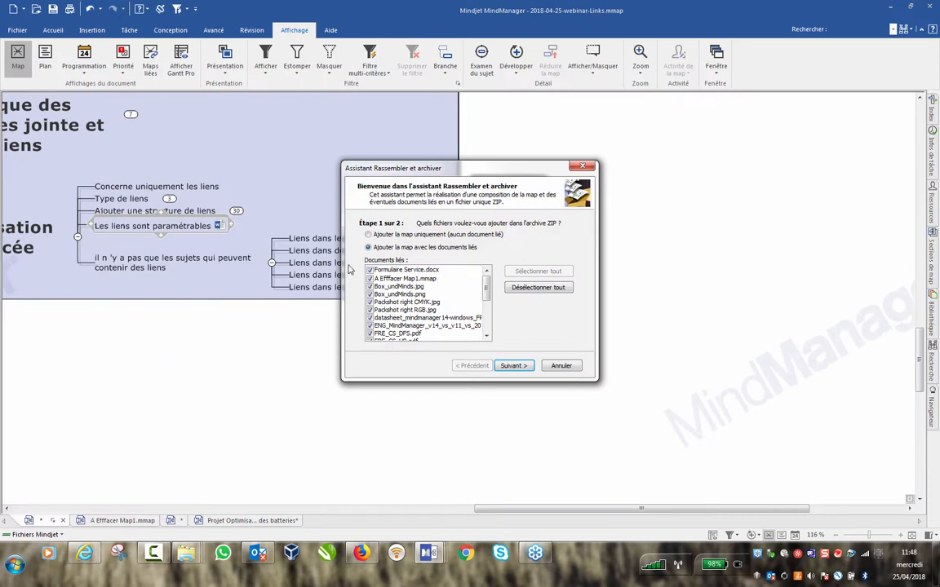
drag(473, 168, 604, 117)
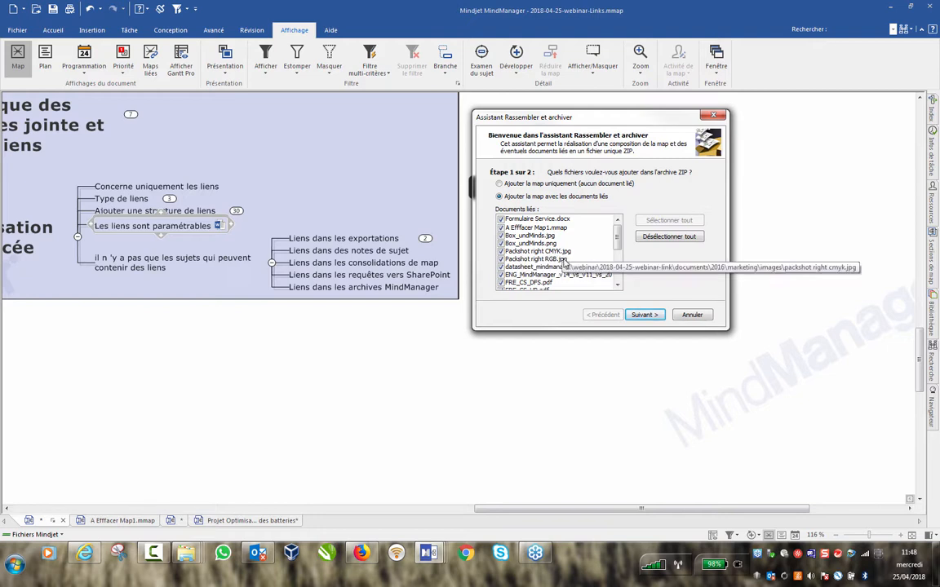
mouse_move(615, 233)
mouse_down()
mouse_move(619, 279)
mouse_move(623, 229)
mouse_up()
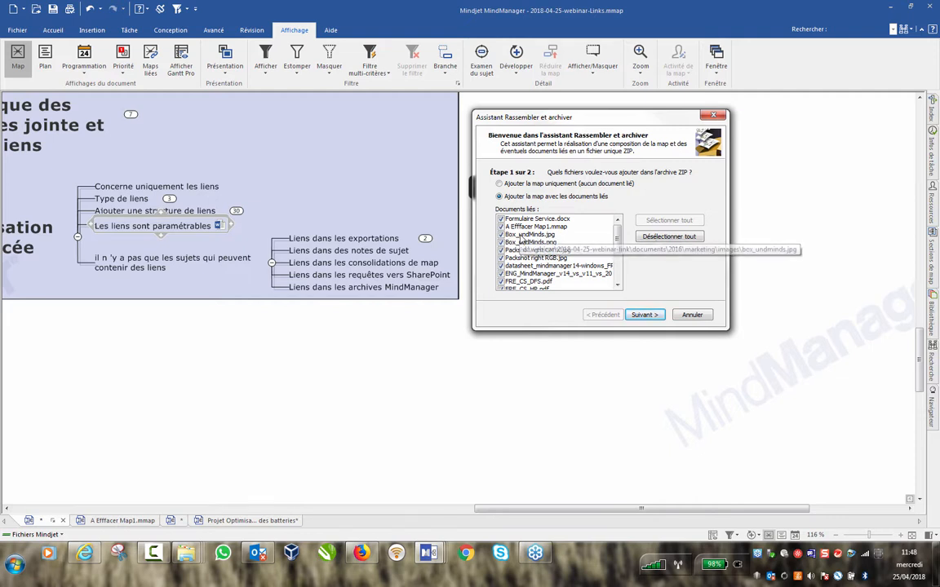
Cancel the archive wizard and delete the Site Mindjet topic.
click(691, 315)
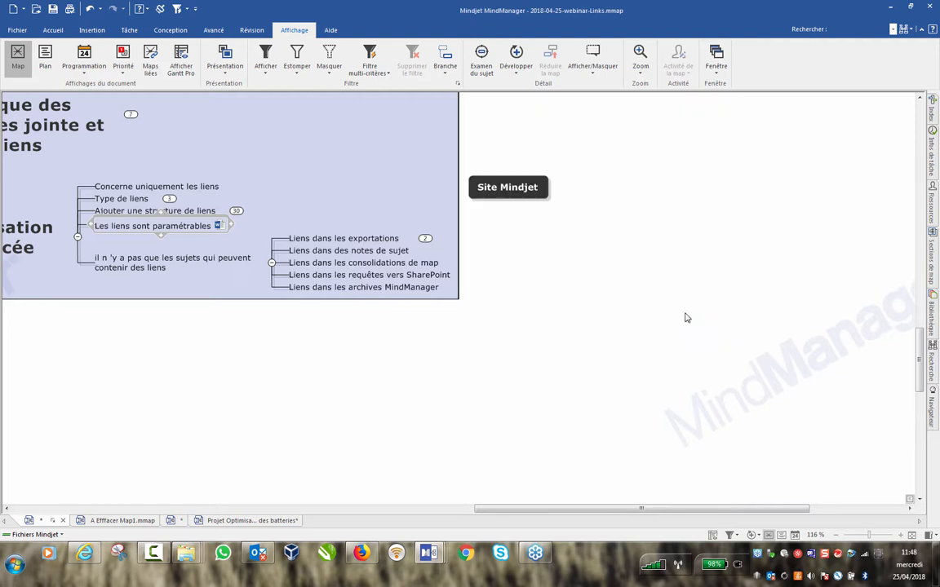
drag(463, 140, 572, 229)
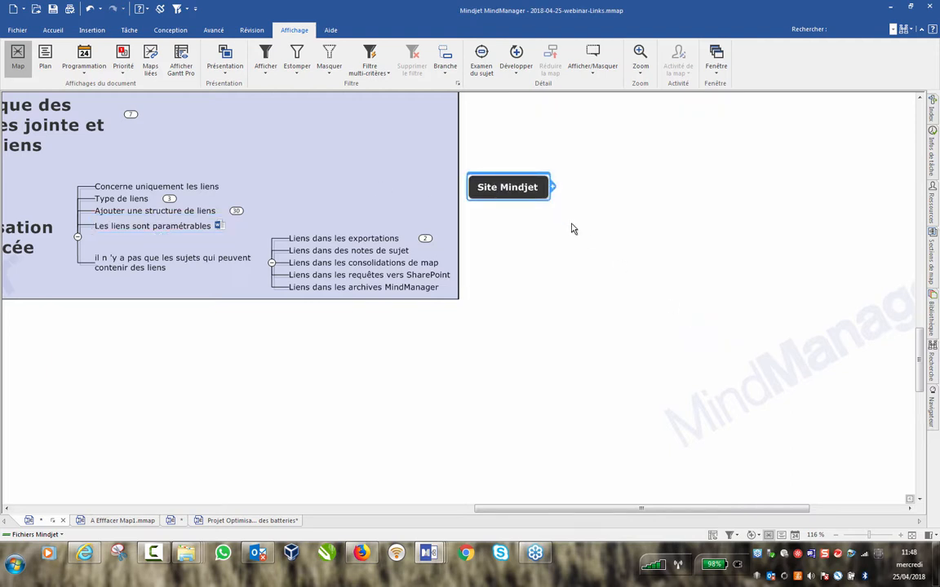
click(529, 230)
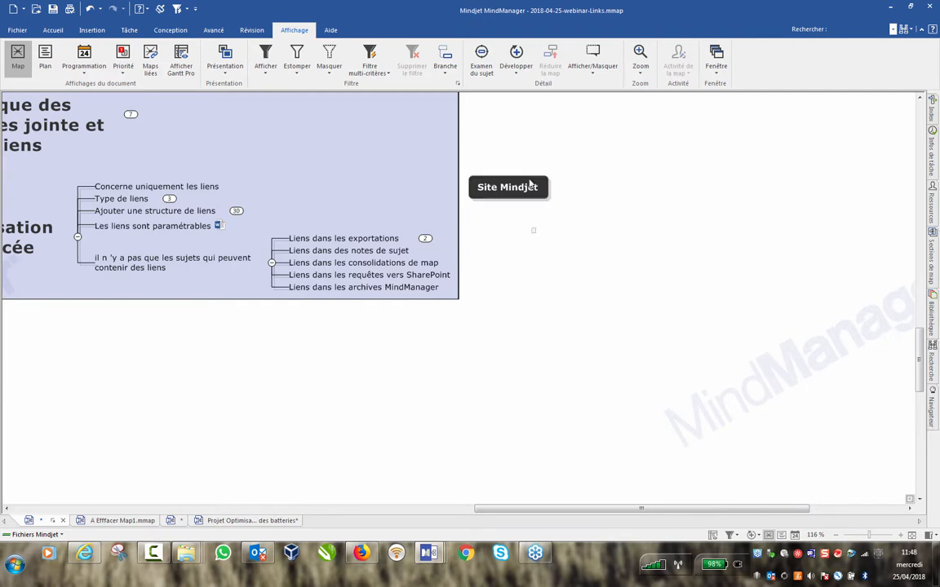
drag(514, 144, 582, 223)
key(Delete)
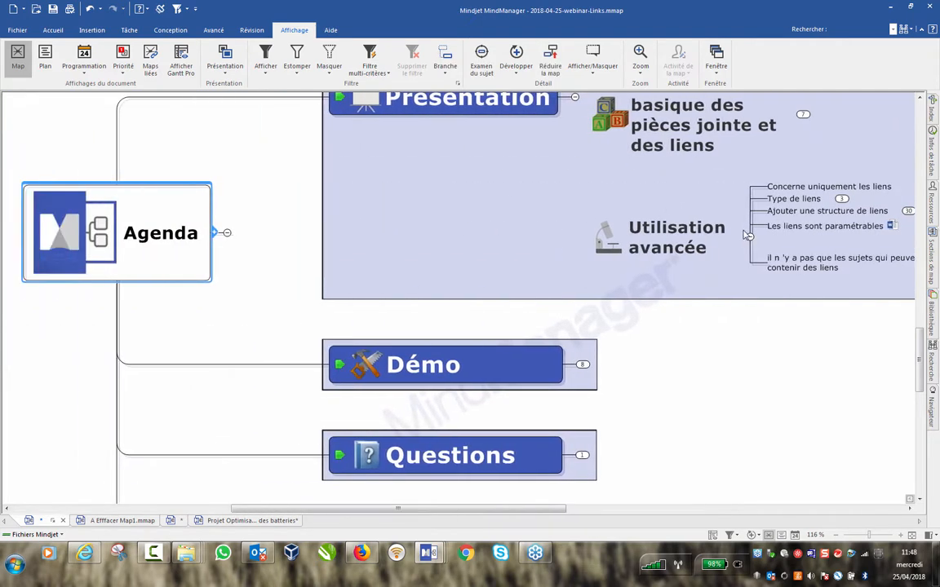
Collapse Utilisation avancée and Présentation, then expand Démo down to Gestion de la connaissance.
click(746, 235)
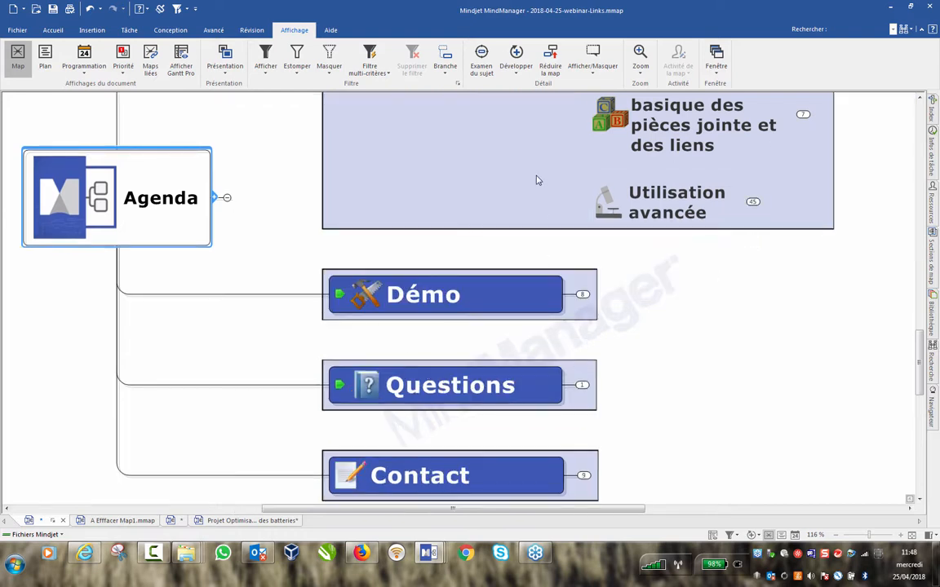
scroll(522, 167, up, 1)
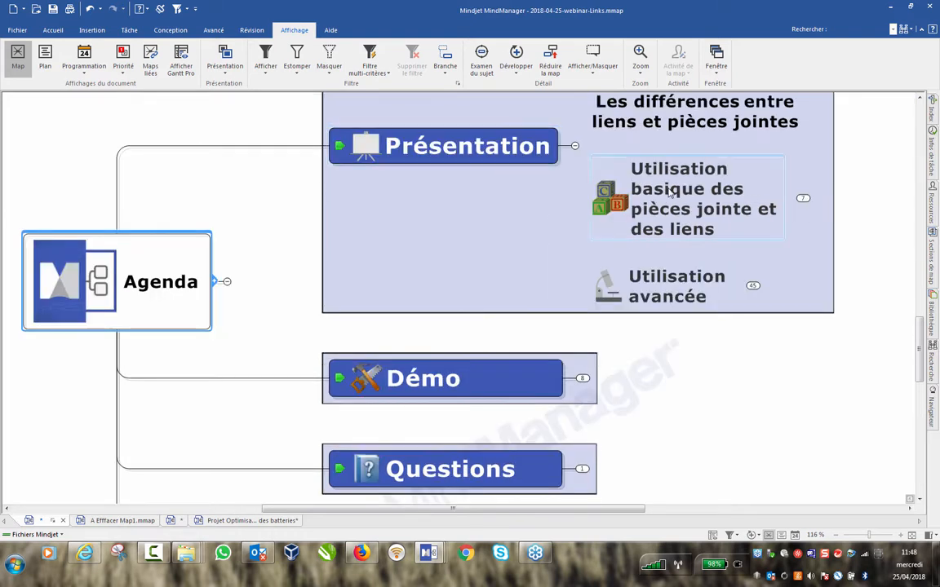
click(575, 146)
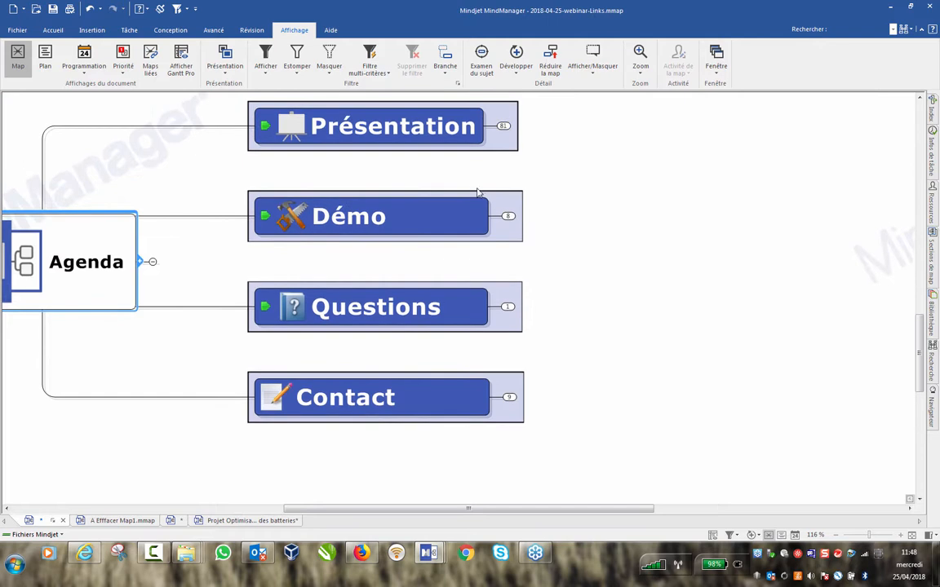
click(507, 215)
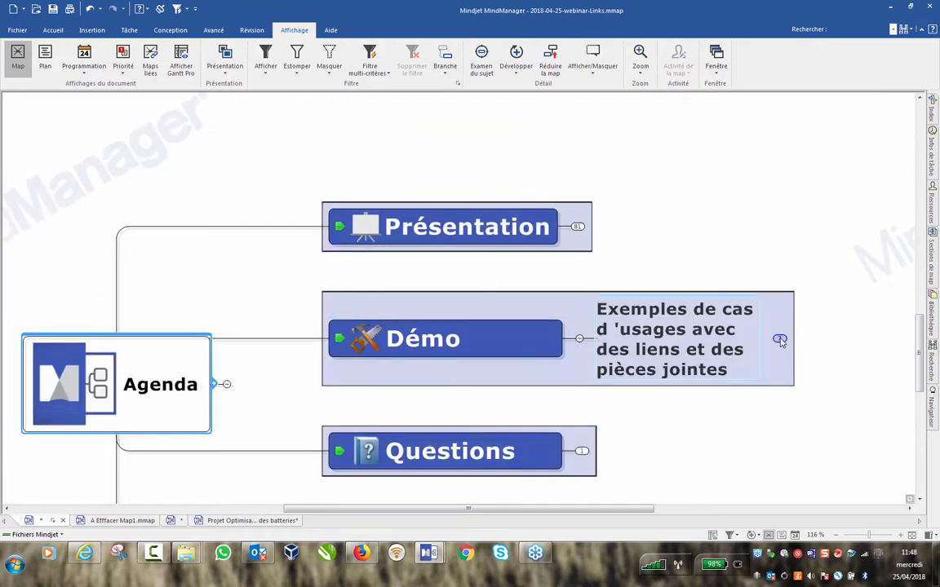
click(779, 340)
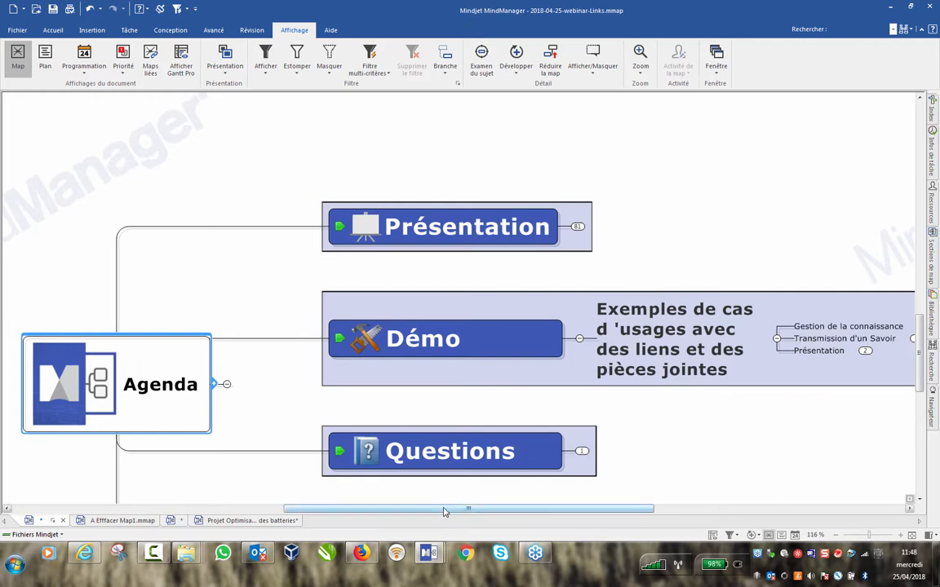
drag(444, 511, 620, 515)
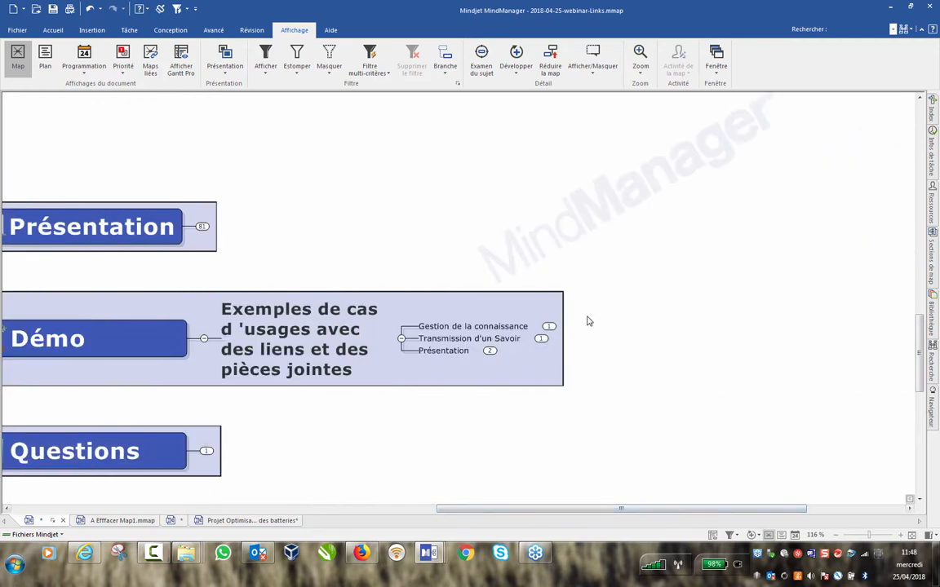
click(549, 327)
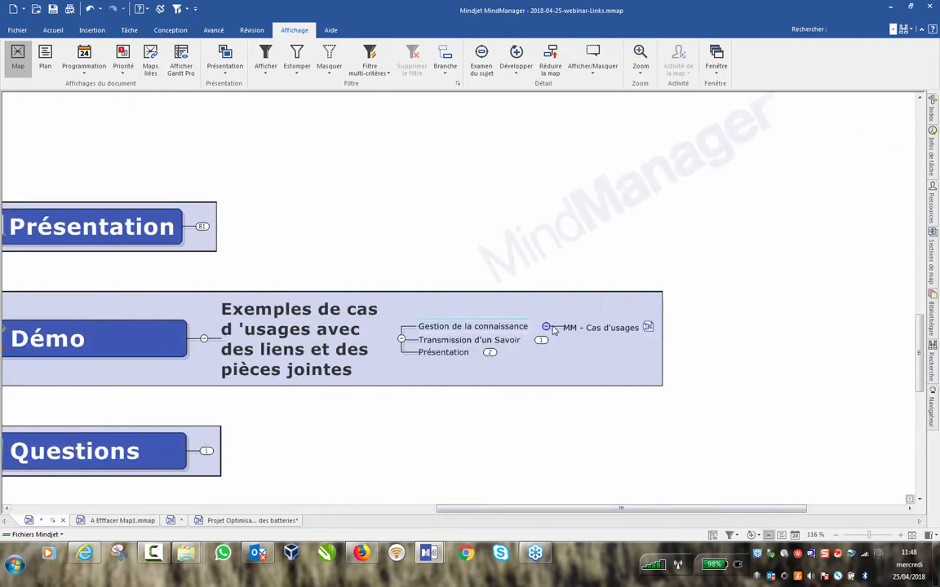
Open the Cas d'usages map linked from MM - Cas d'usages and briefly expand Industrie.
click(646, 328)
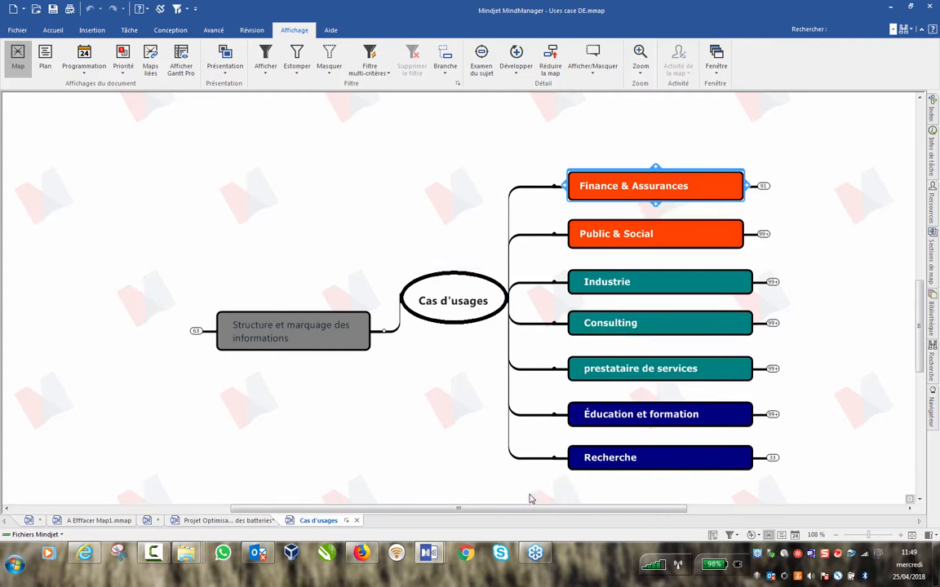
drag(555, 509, 607, 509)
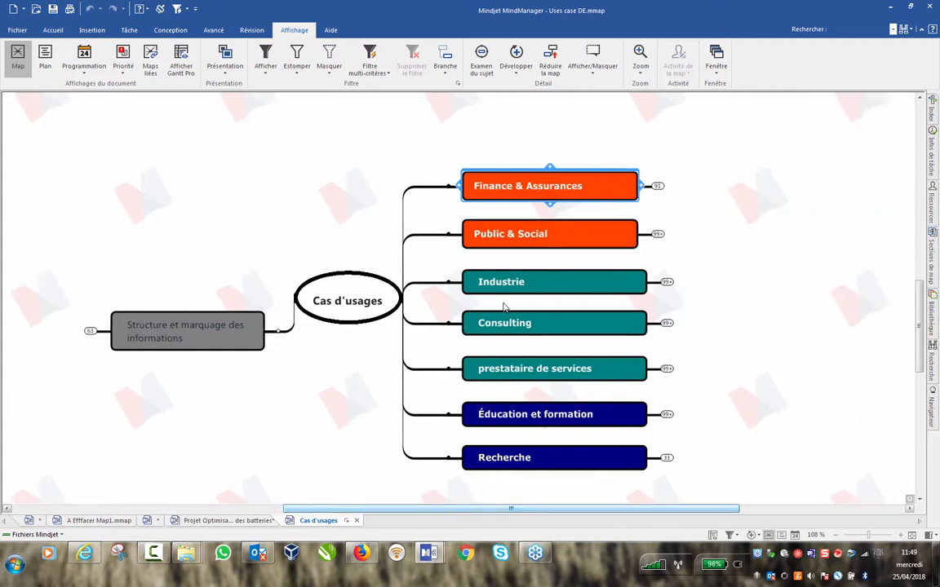
click(667, 282)
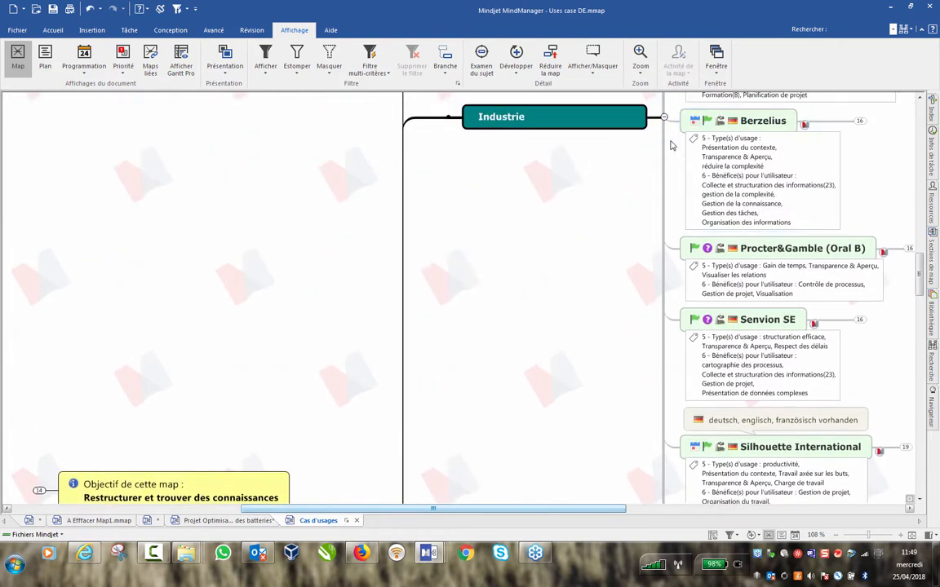
click(663, 117)
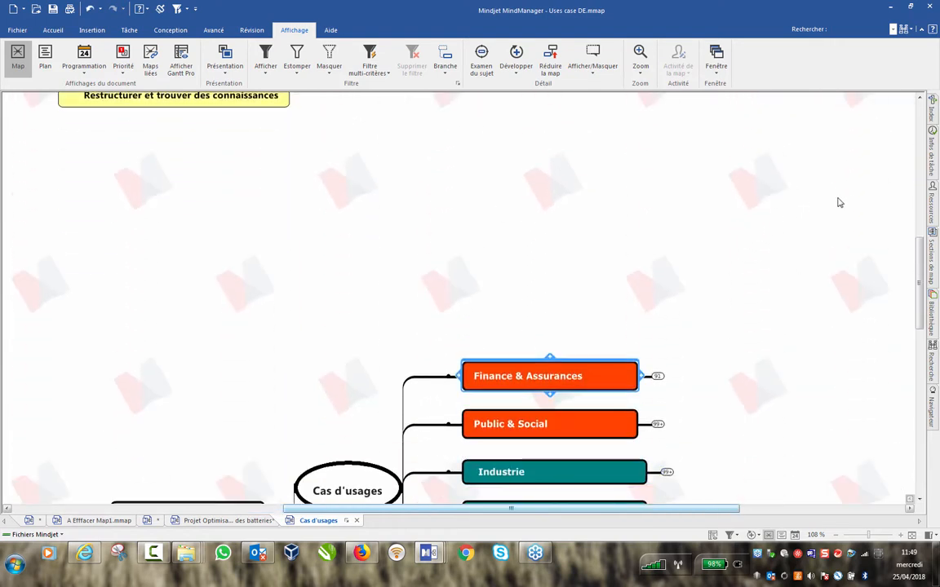
In the map Index, expand Pays > FR and jump to Mutualité de la Réunion.
click(932, 113)
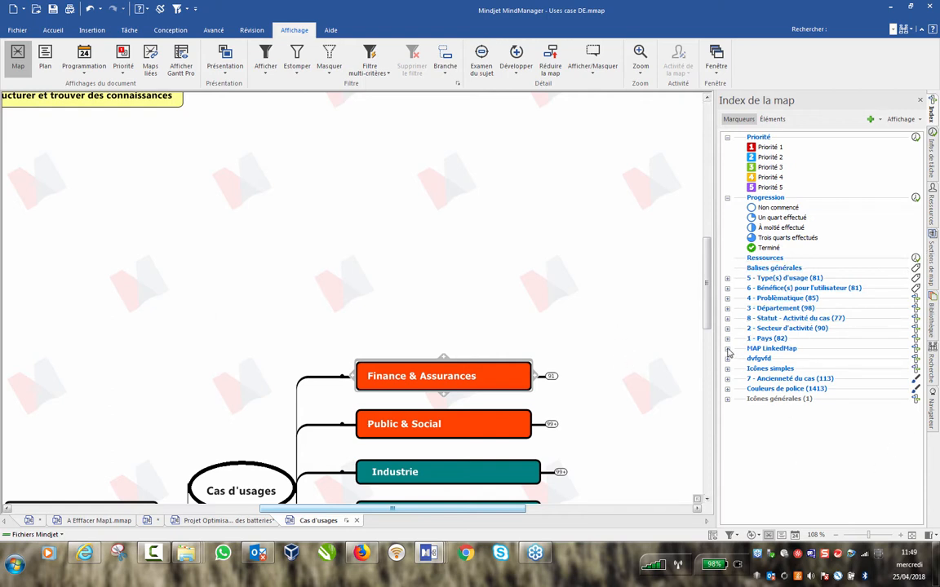
click(727, 338)
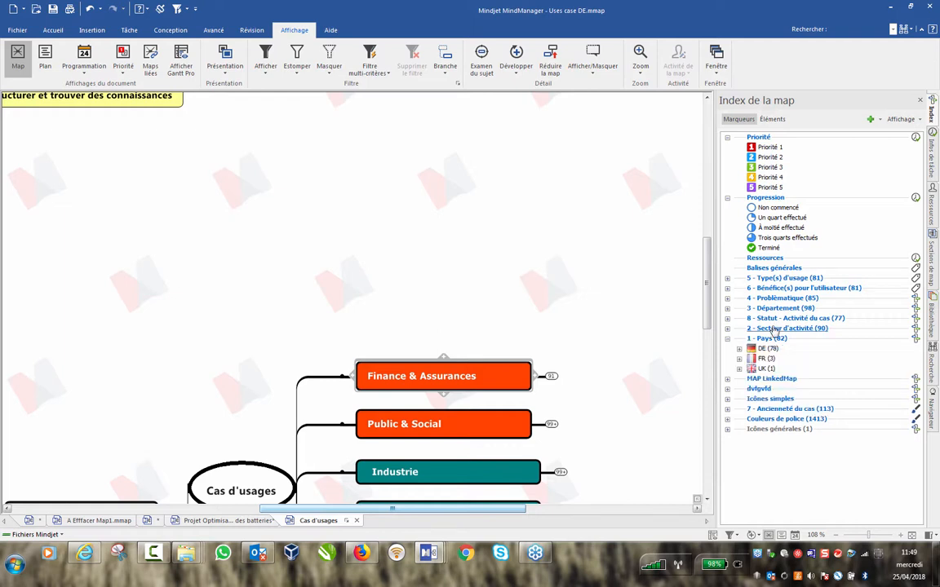
click(739, 359)
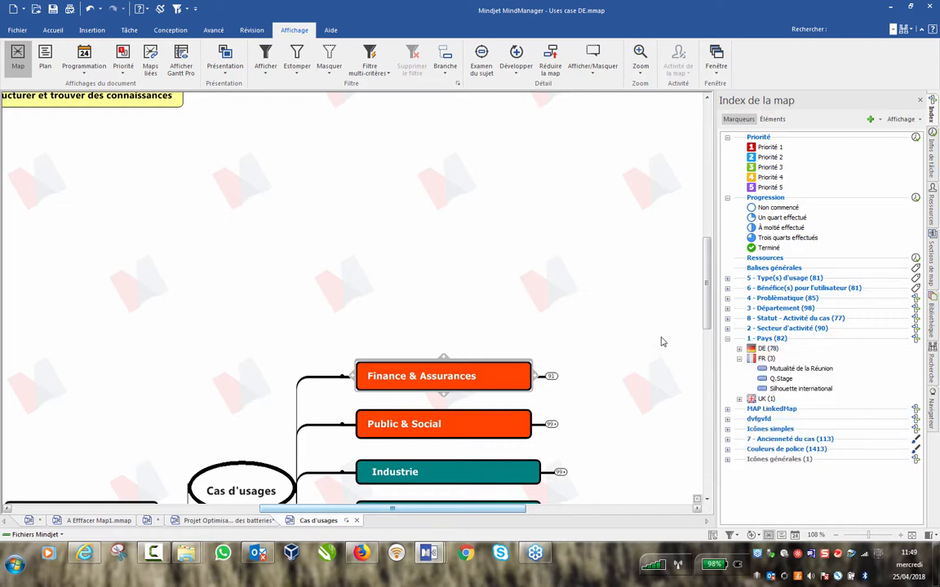
click(787, 369)
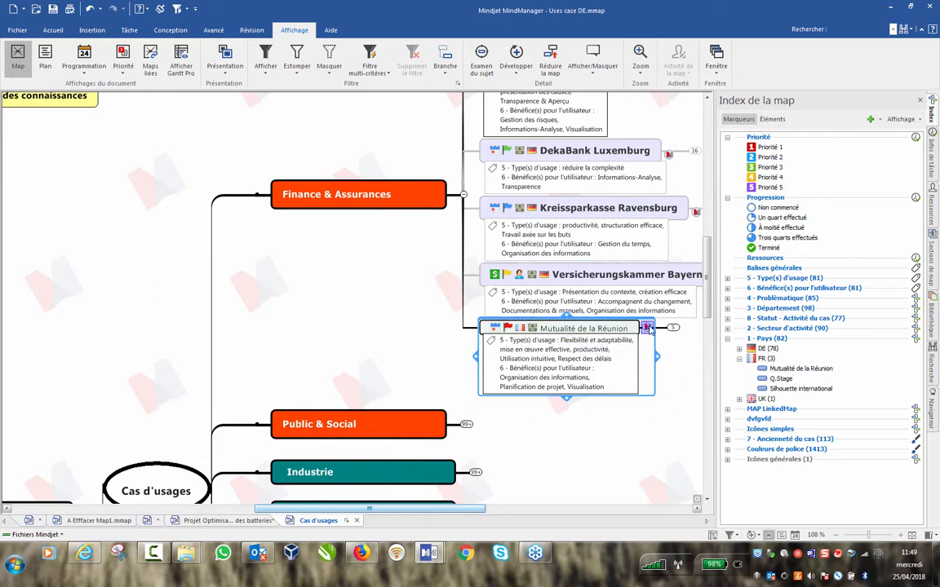
mouse_move(648, 328)
click(648, 328)
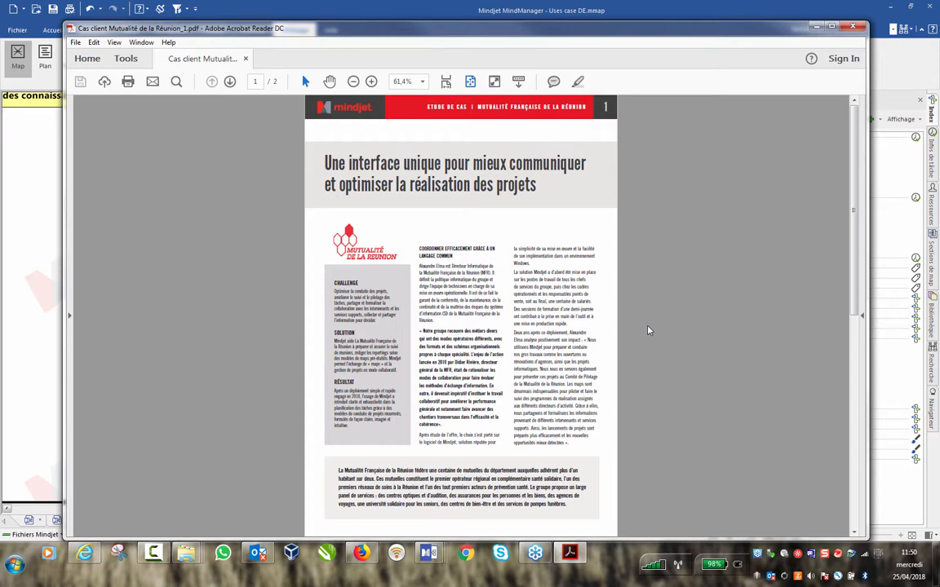
click(853, 27)
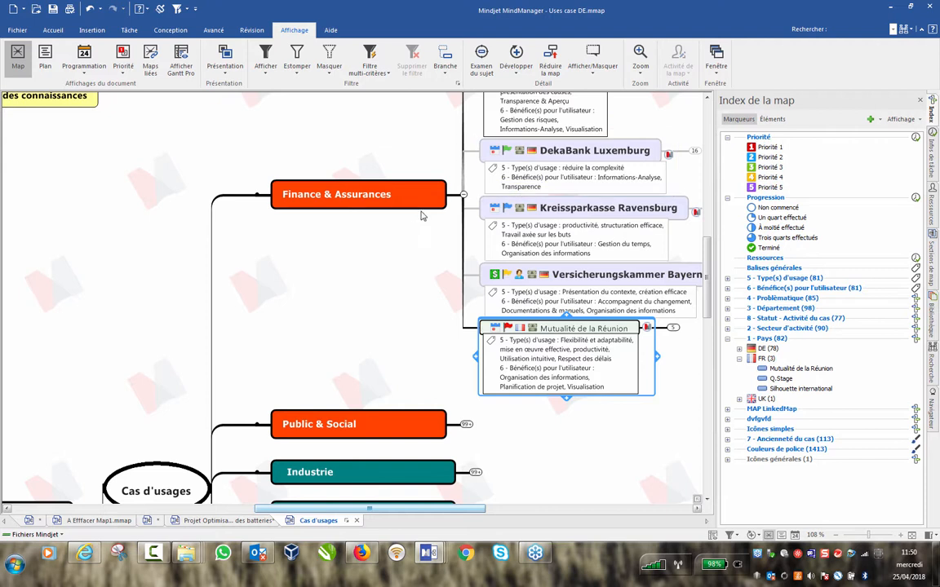
Collapse Finance & Assurances, hiding its 91 client-case subtopics.
click(462, 196)
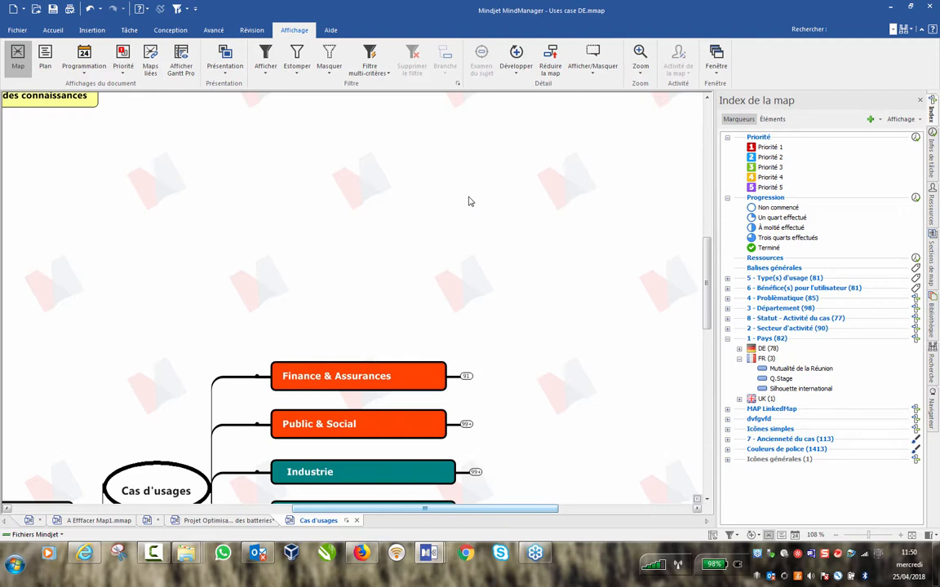
Inspect the Uses case DE.mmap properties, including its 224 Ko size, and close the dialog.
click(18, 30)
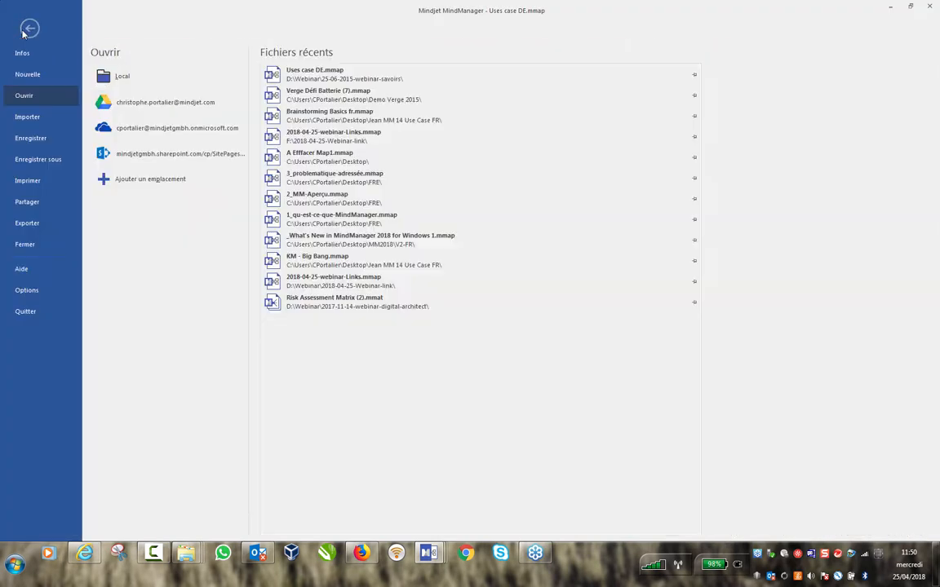
click(26, 55)
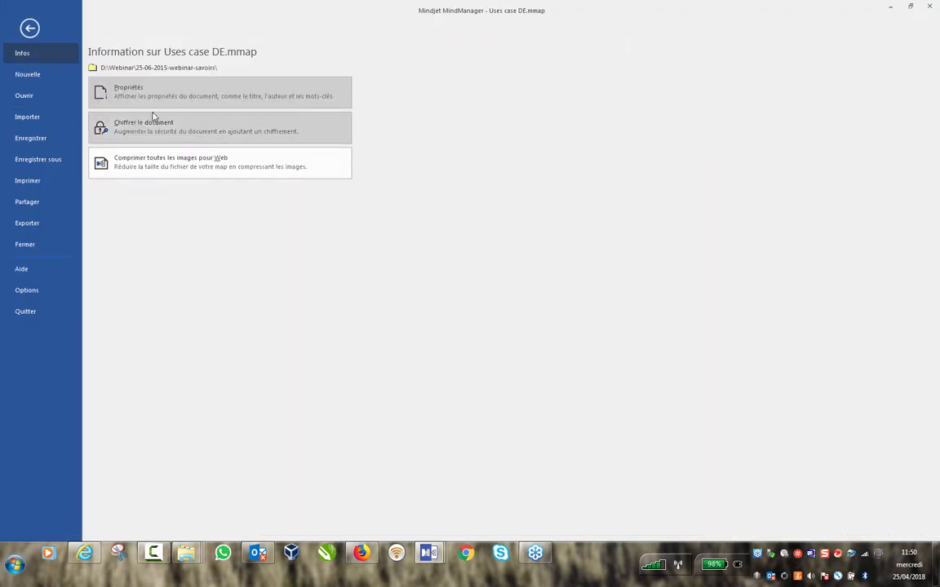
click(130, 93)
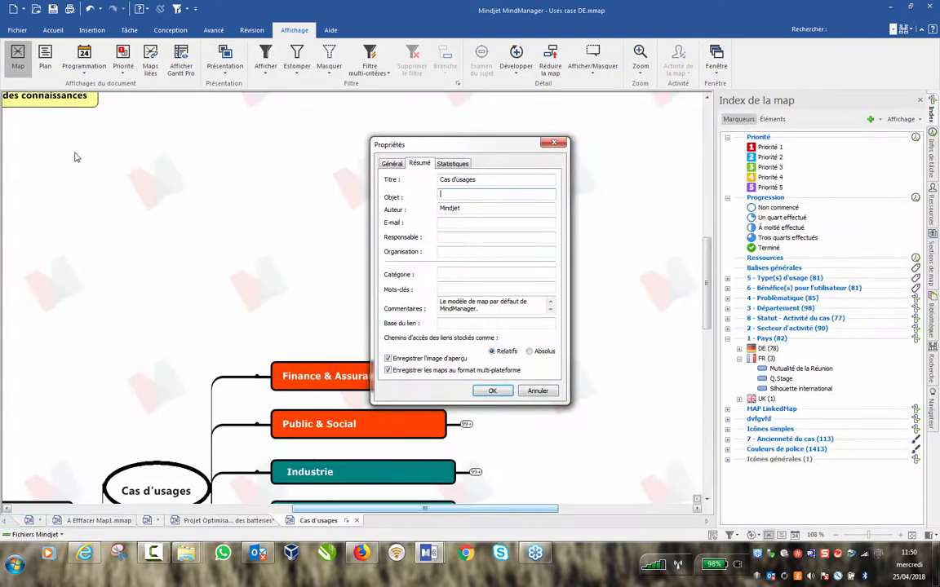
click(392, 163)
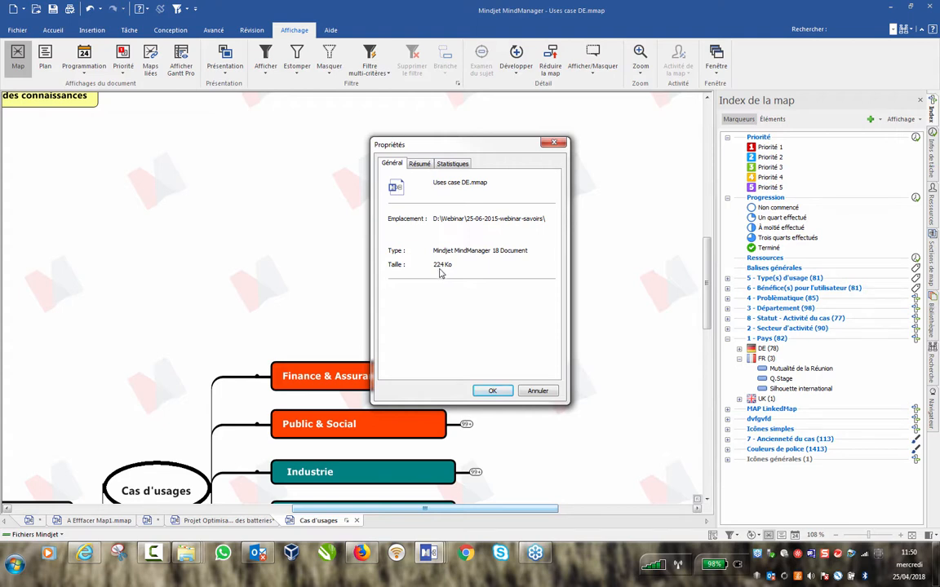
click(554, 142)
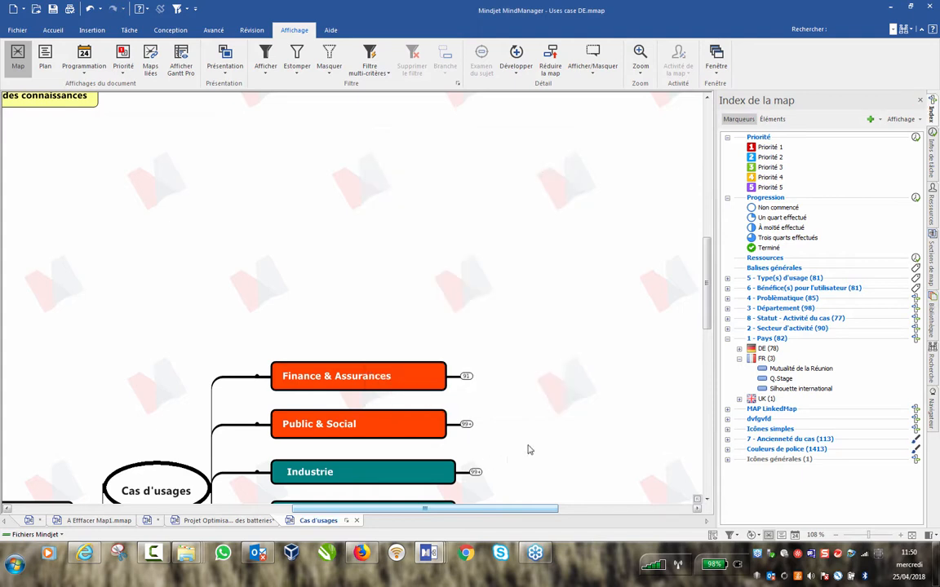
Review the Cas d'usages industry examples, then return to the 2018-04-25-webinar-Links map.
scroll(433, 432, up, 5)
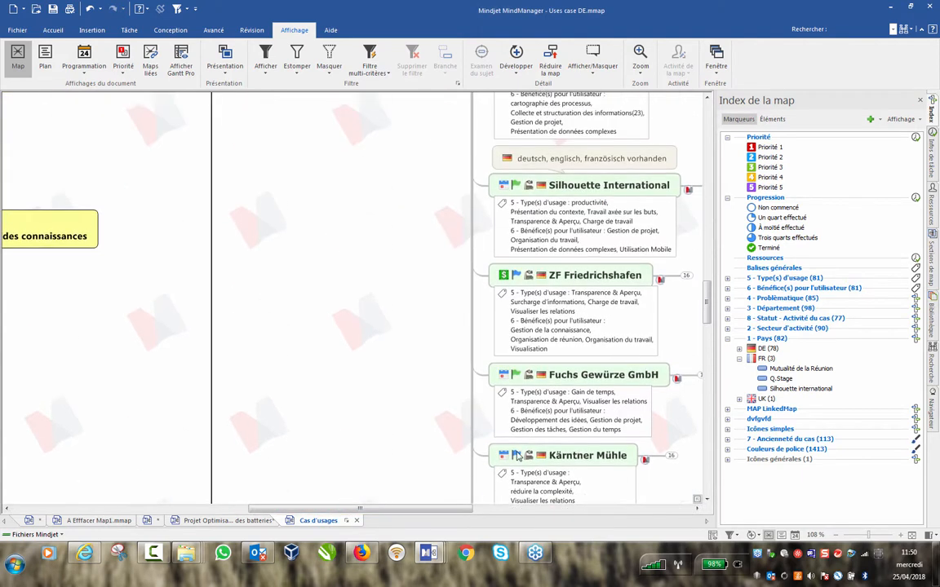
scroll(576, 326, up, 1)
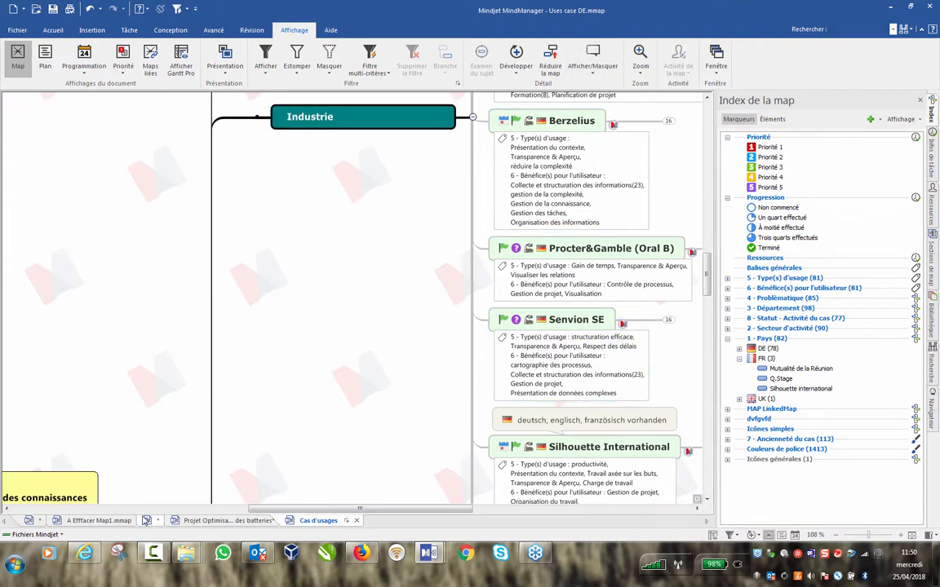
click(32, 520)
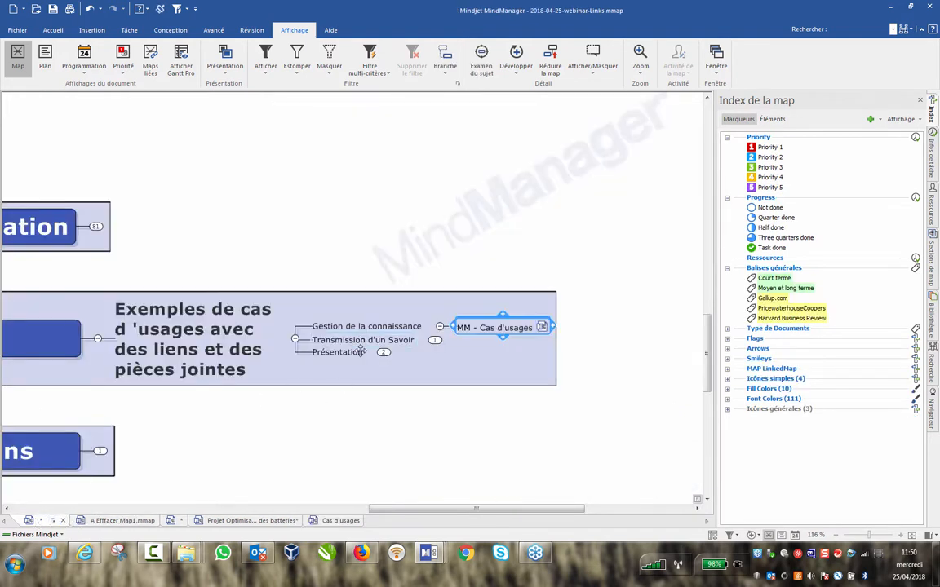
Collapse Gestion de la connaissance, expand Transmission d'un Savoir and follow its KM - Big Bang.mmap link.
click(440, 326)
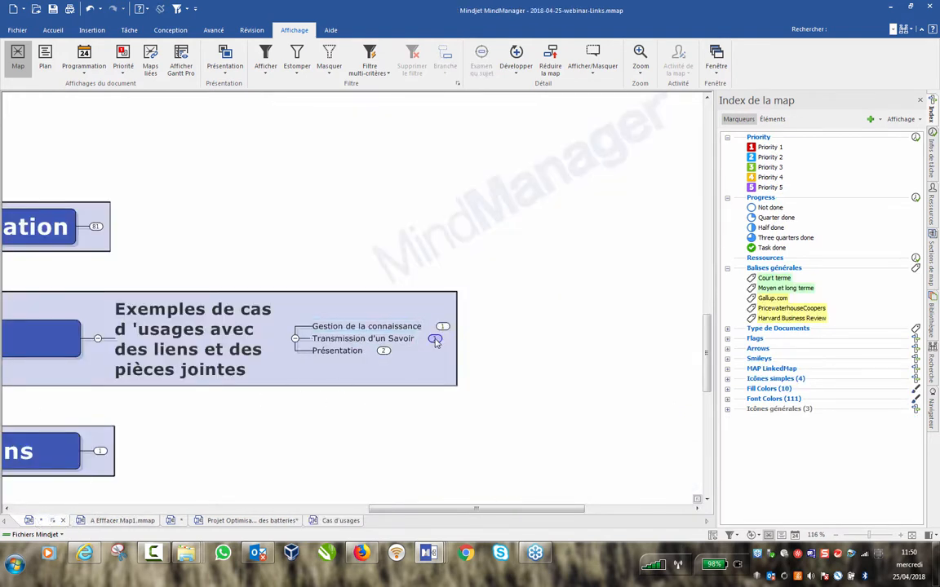
click(435, 340)
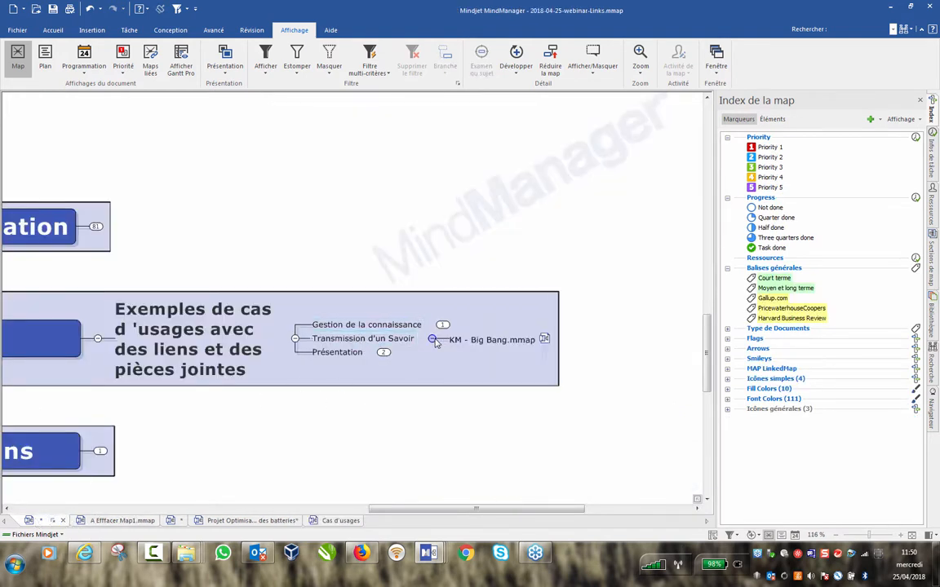
click(544, 338)
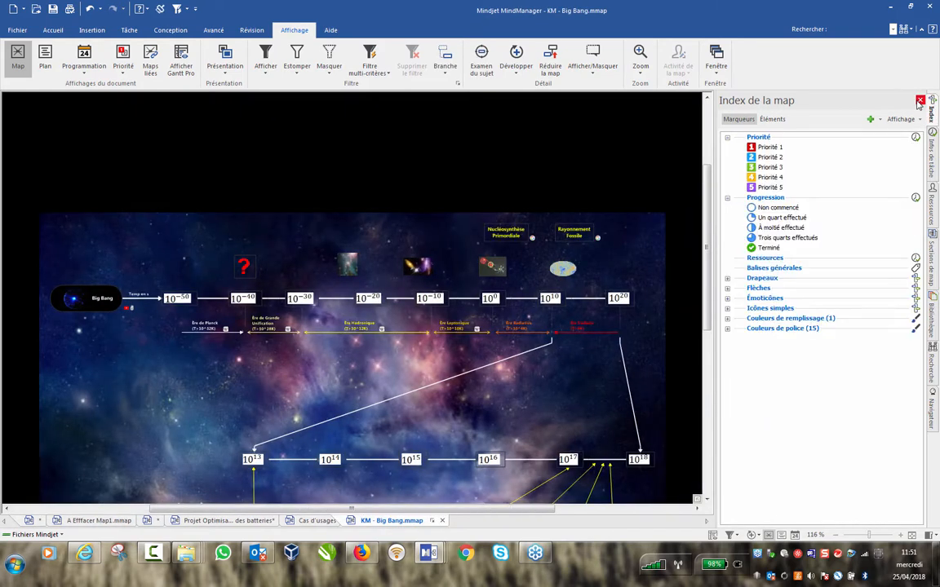
Hide the Index de la map panel and zoom in on the Big Bang central topic.
click(920, 100)
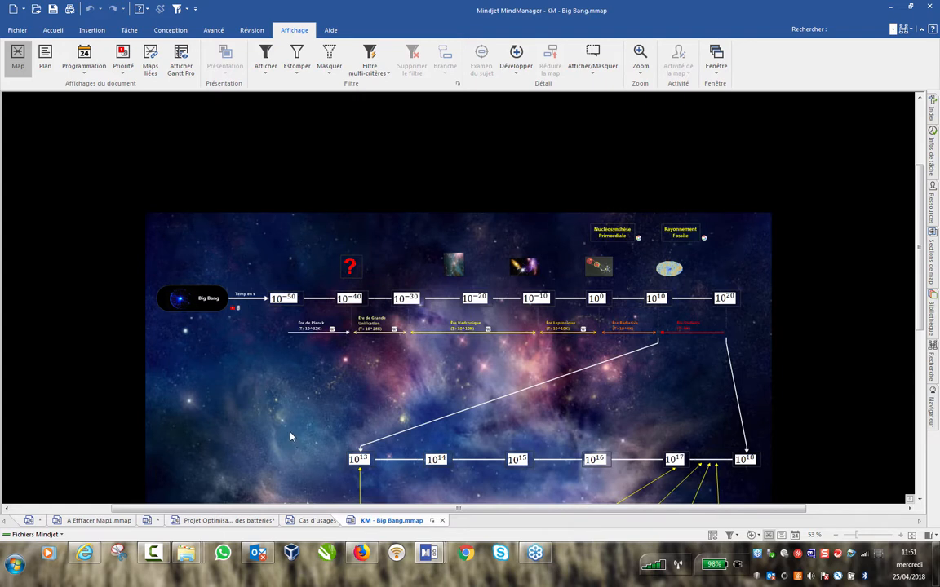
scroll(291, 437, up, 3)
click(71, 299)
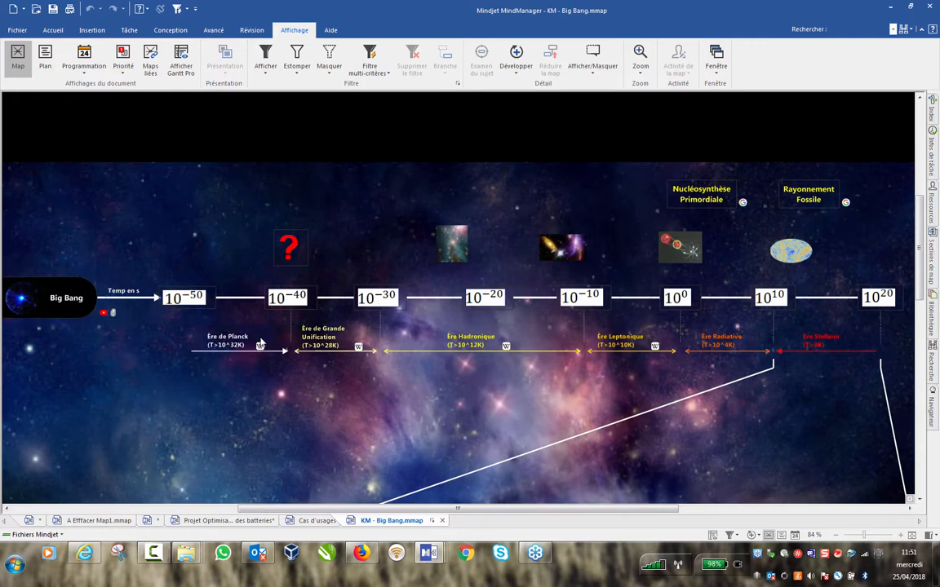
View the Ère de Planck Wikipedia page in the built-in browser, then close it.
mouse_move(260, 346)
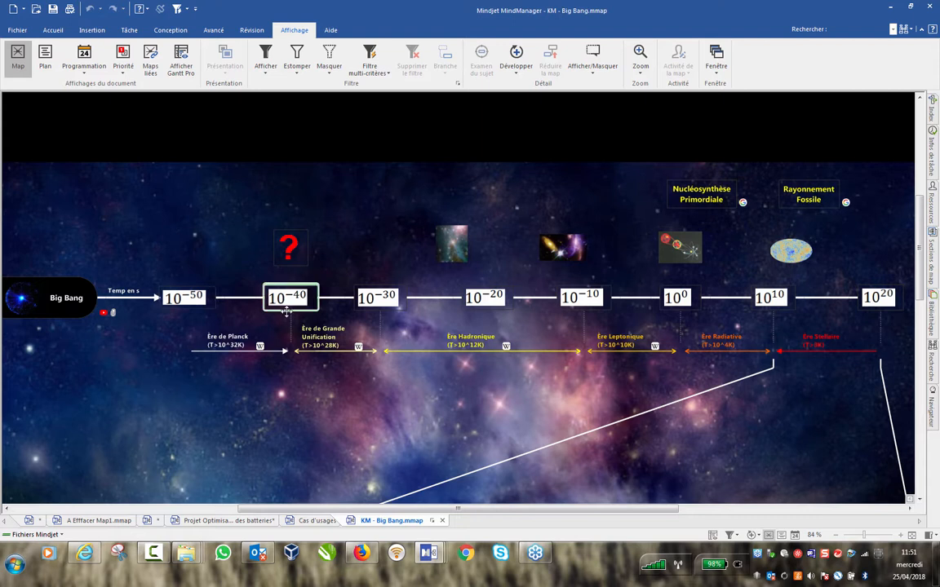
click(261, 350)
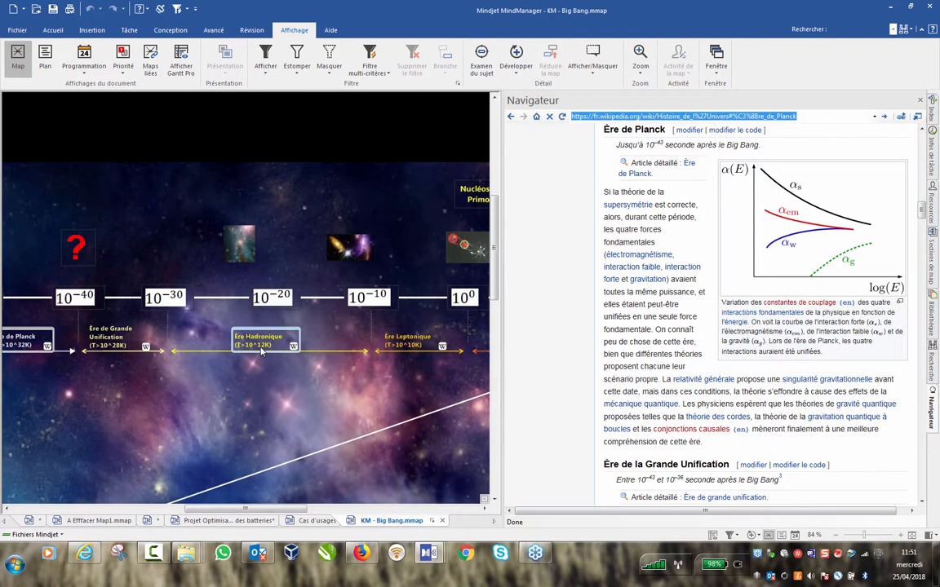
click(919, 99)
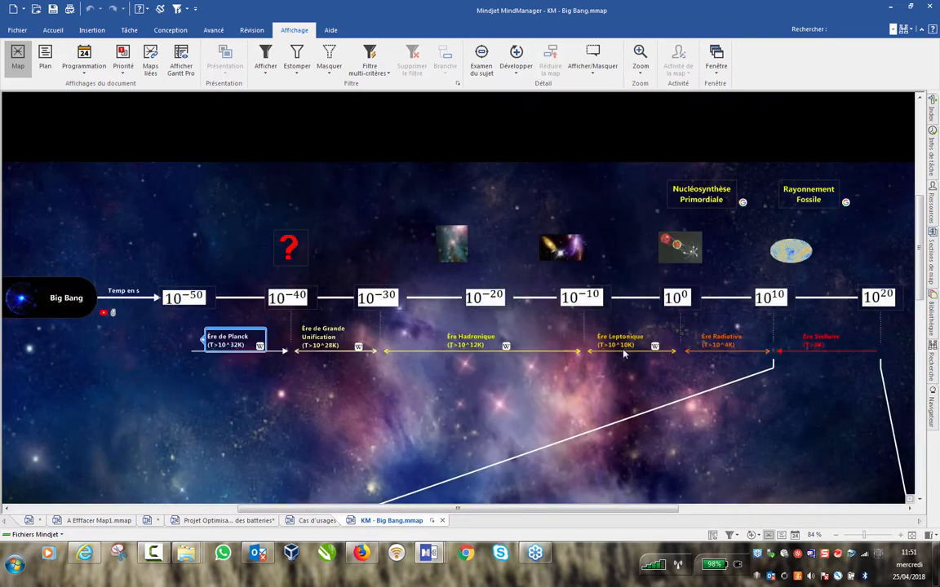
drag(481, 509, 410, 516)
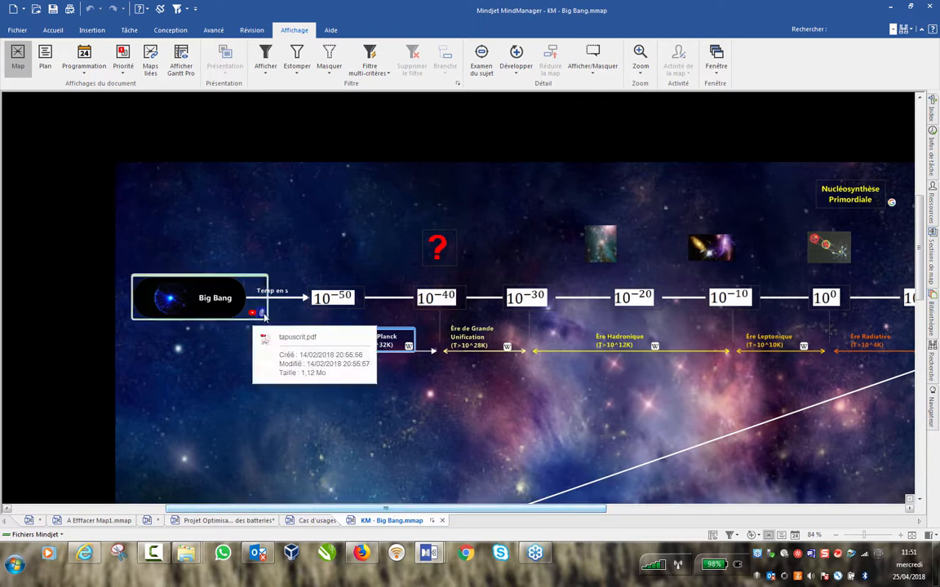
Browse the tapuscrit.pdf thesis attached to Big Bang without bookmarks, then close the viewer.
click(264, 314)
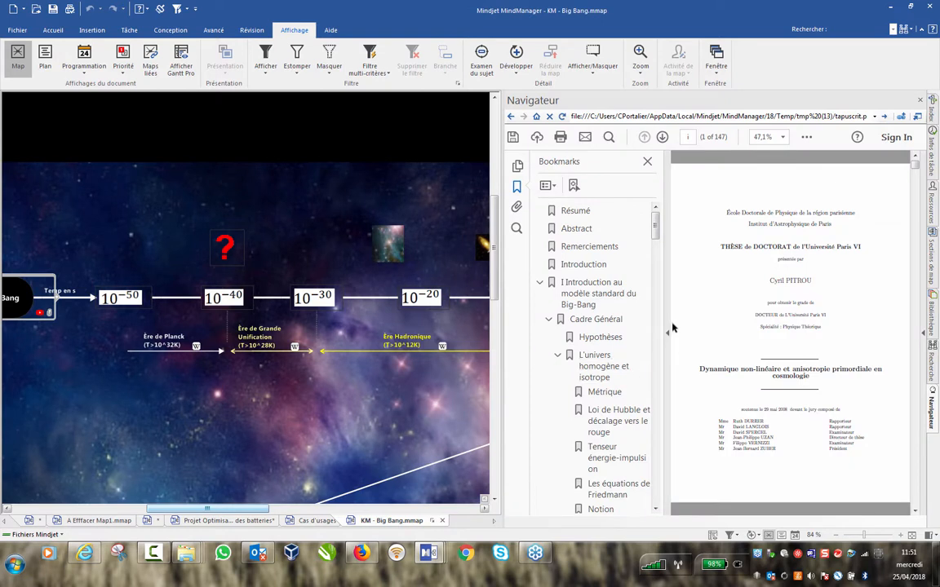
click(670, 328)
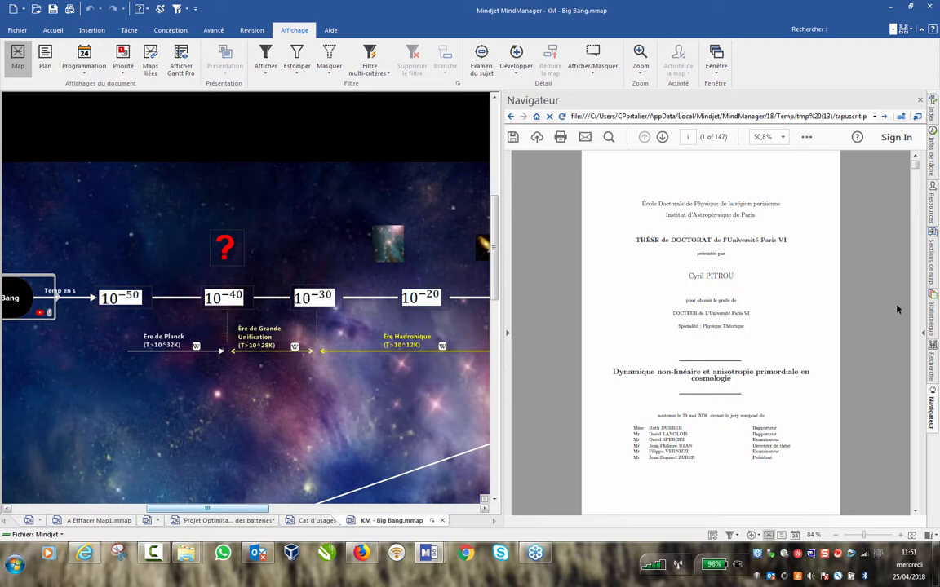
scroll(857, 290, down, 15)
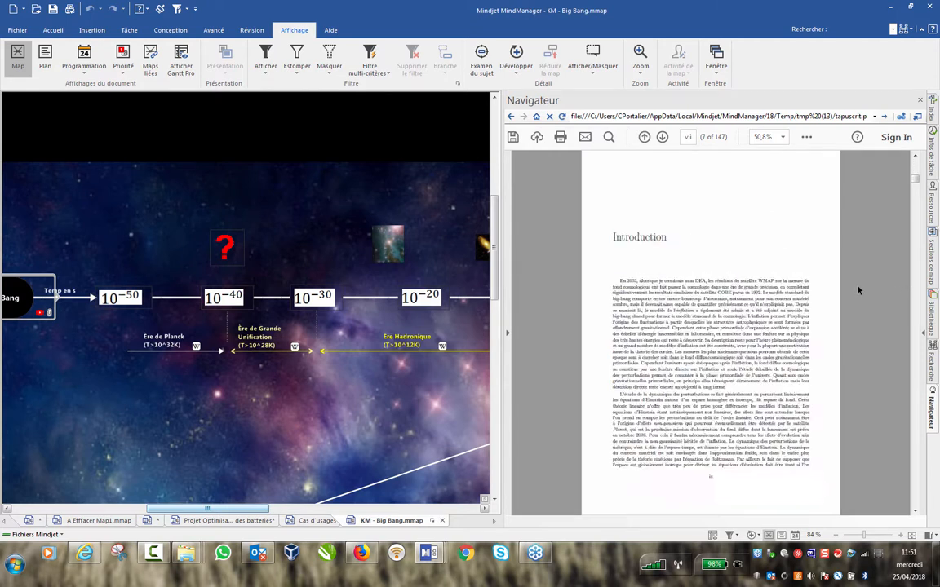
scroll(857, 290, down, 20)
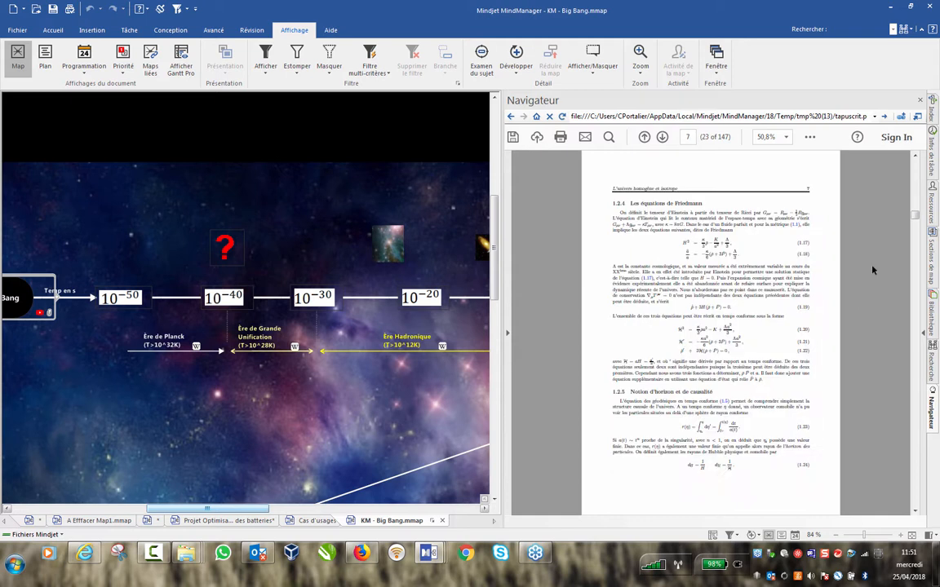
click(919, 101)
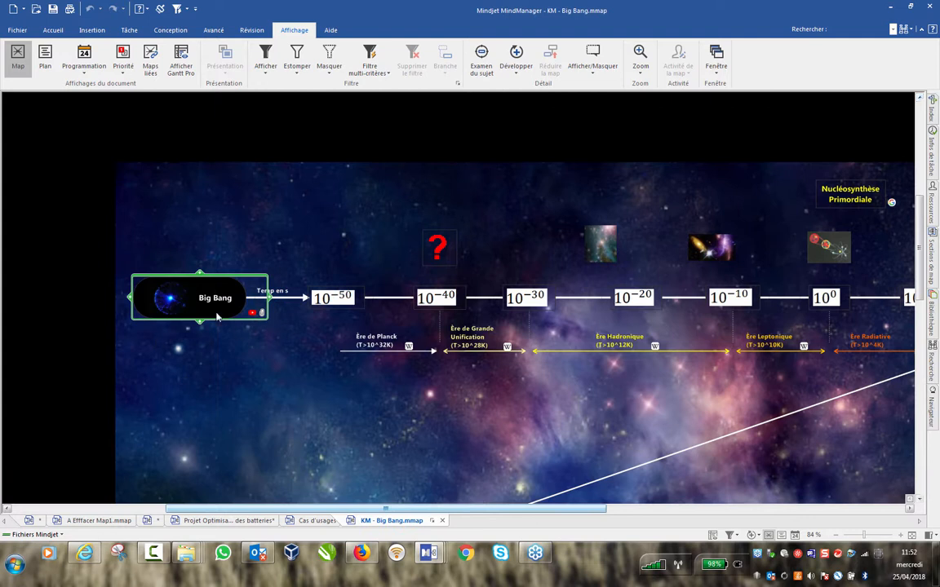
Play and pause Big Bang's YouTube video, close it, and scroll to the 10^13–10^16 CMB row.
mouse_move(255, 316)
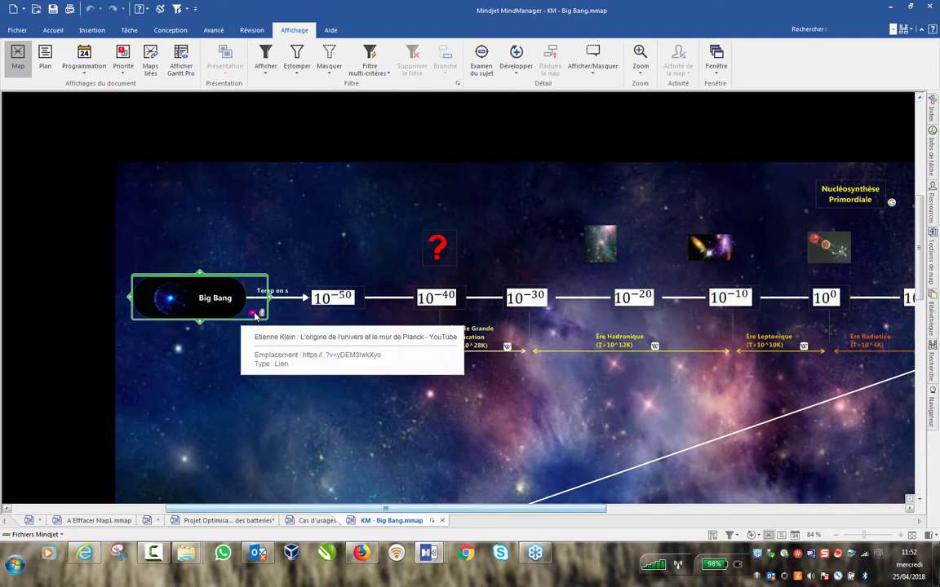
click(255, 316)
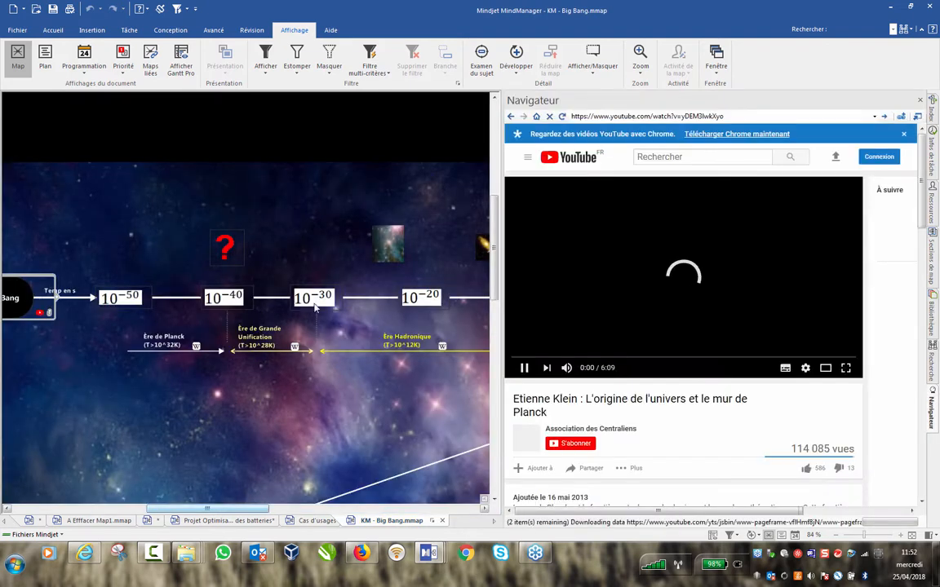
click(524, 369)
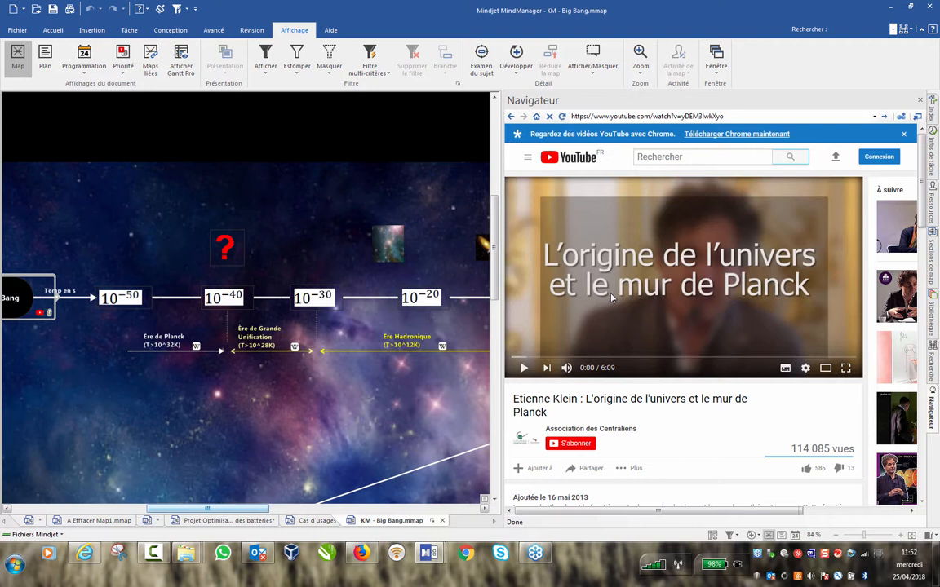
click(919, 101)
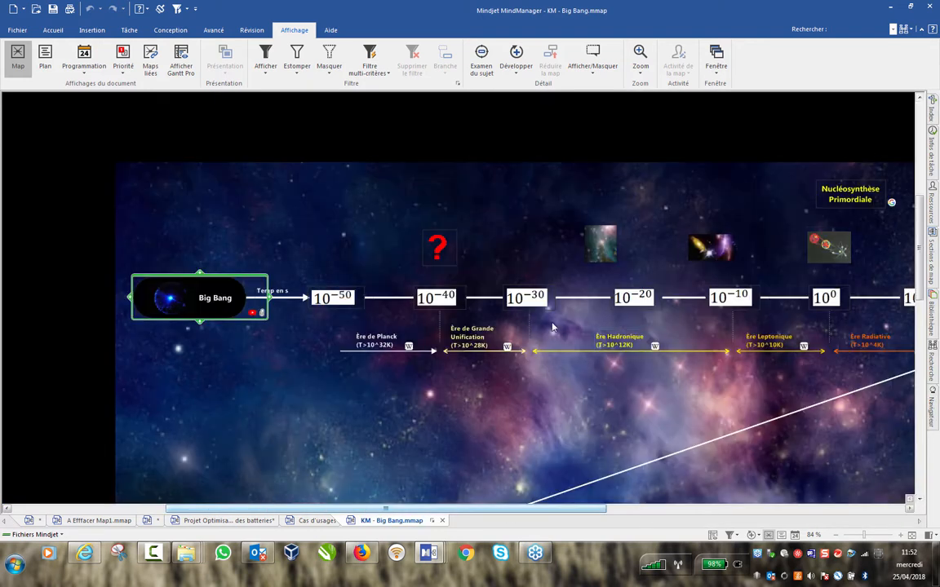
scroll(552, 327, down, 2)
scroll(454, 331, down, 2)
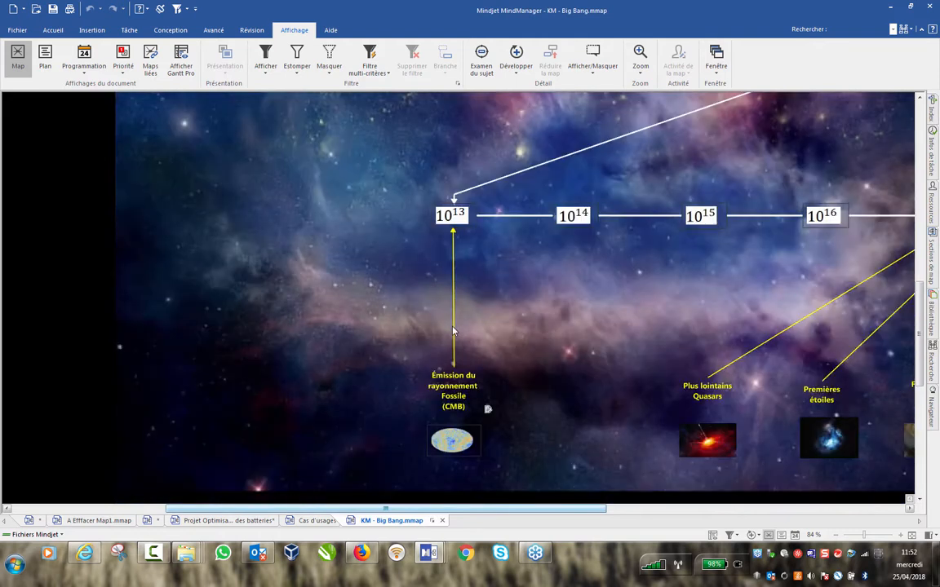
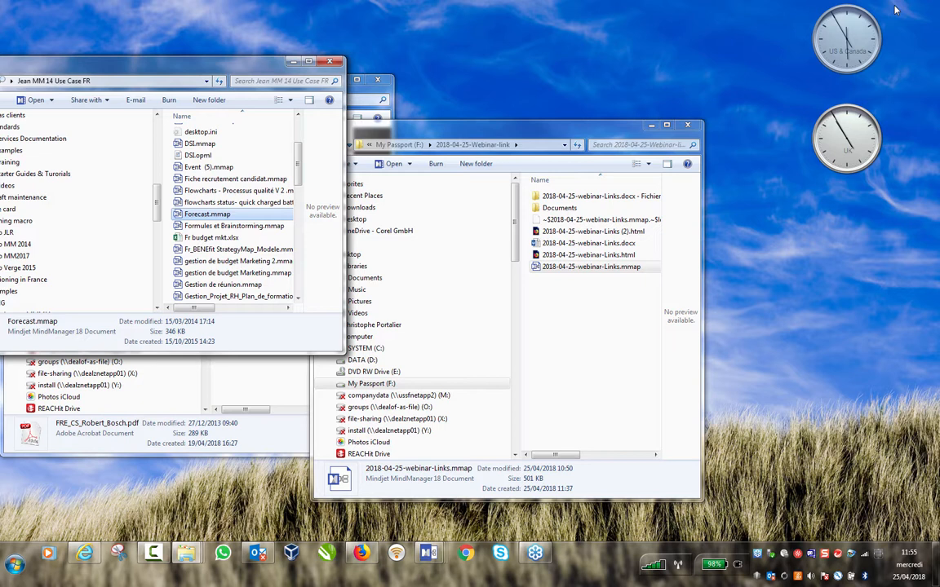
Switch to the 2018-04-25-webinar-Links map from the taskbar thumbnails.
click(430, 555)
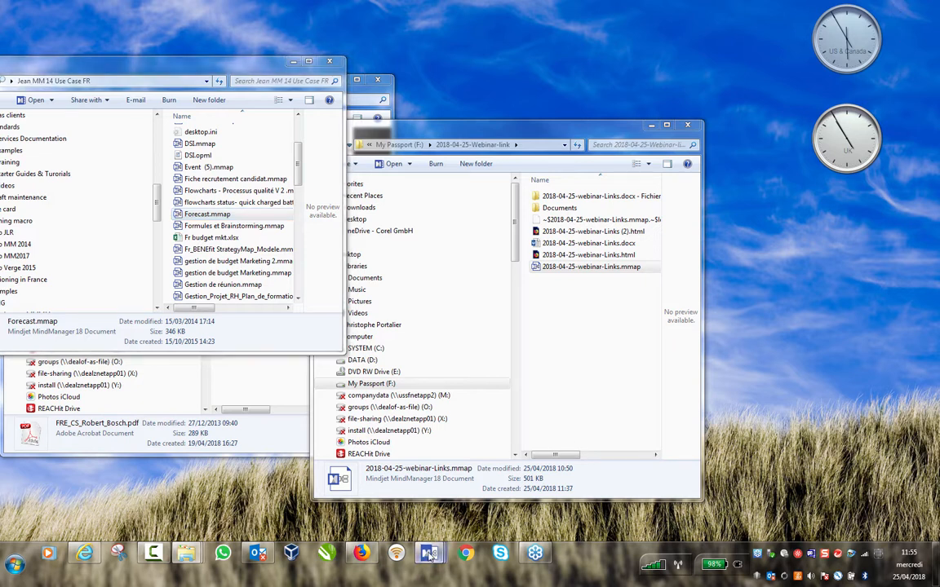
mouse_move(801, 506)
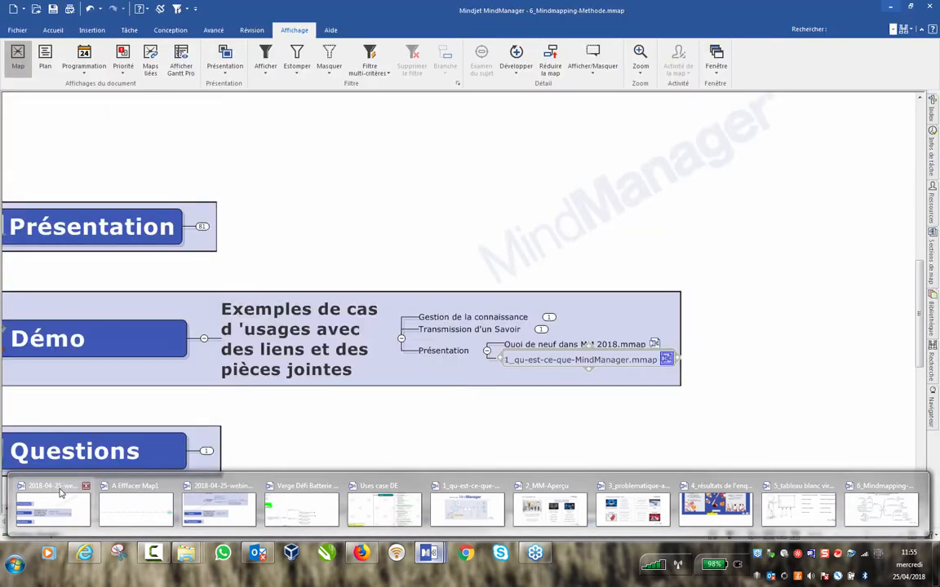
click(60, 493)
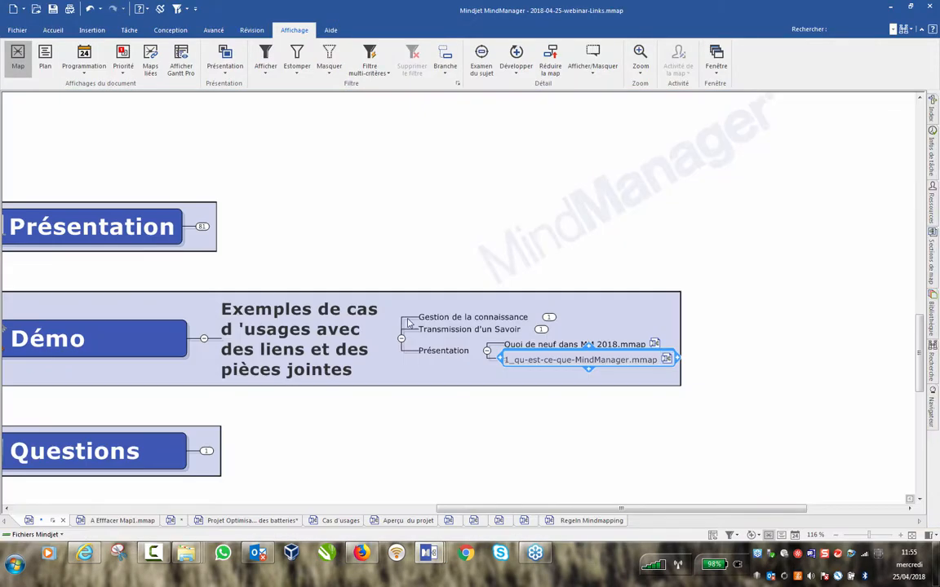
Collapse Démo's examples subtopic and Démo itself so Agenda shows just four topics.
click(401, 338)
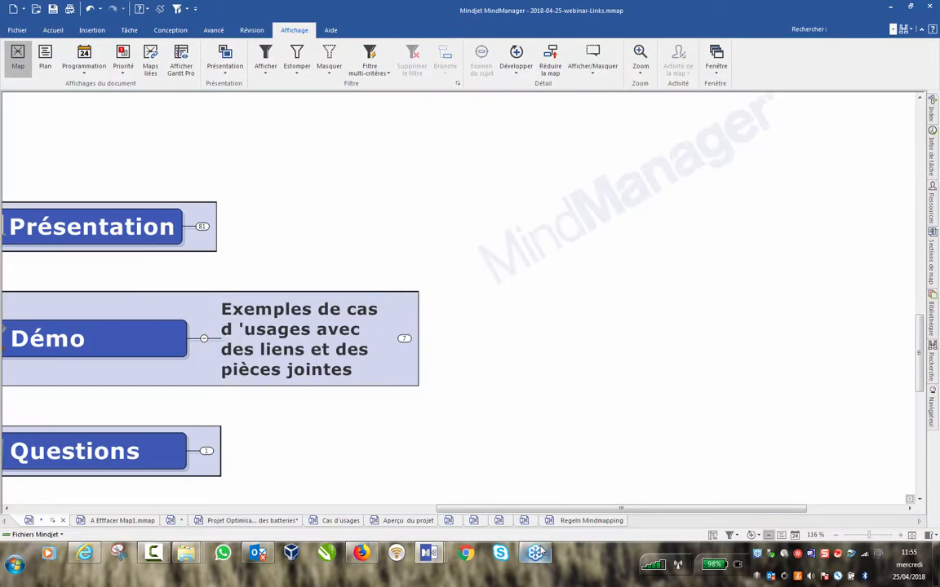
drag(456, 509, 408, 508)
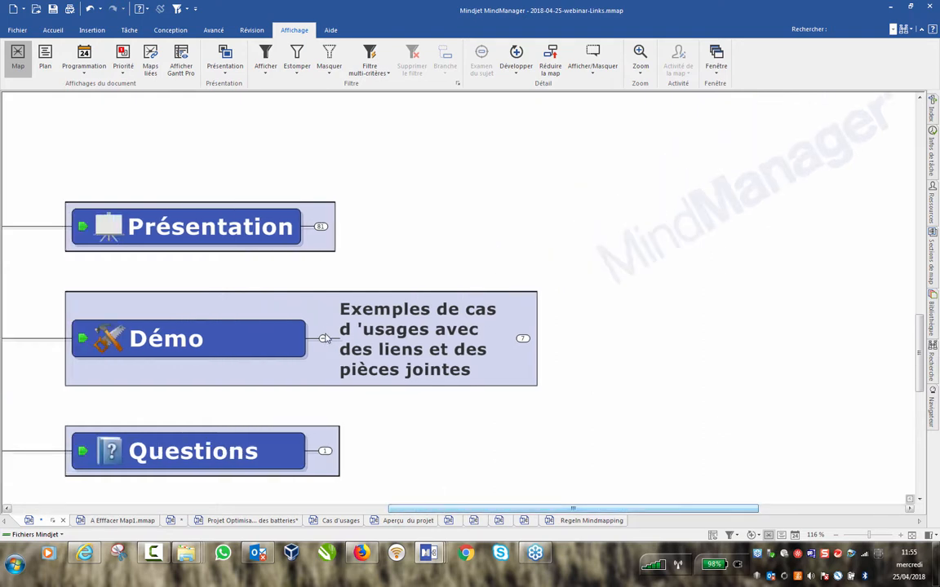
click(324, 338)
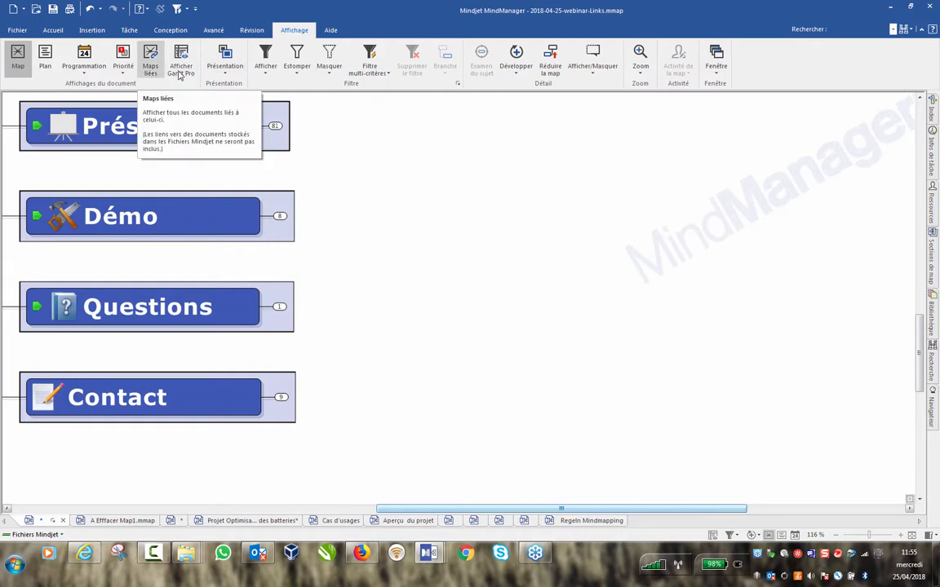
drag(406, 509, 240, 509)
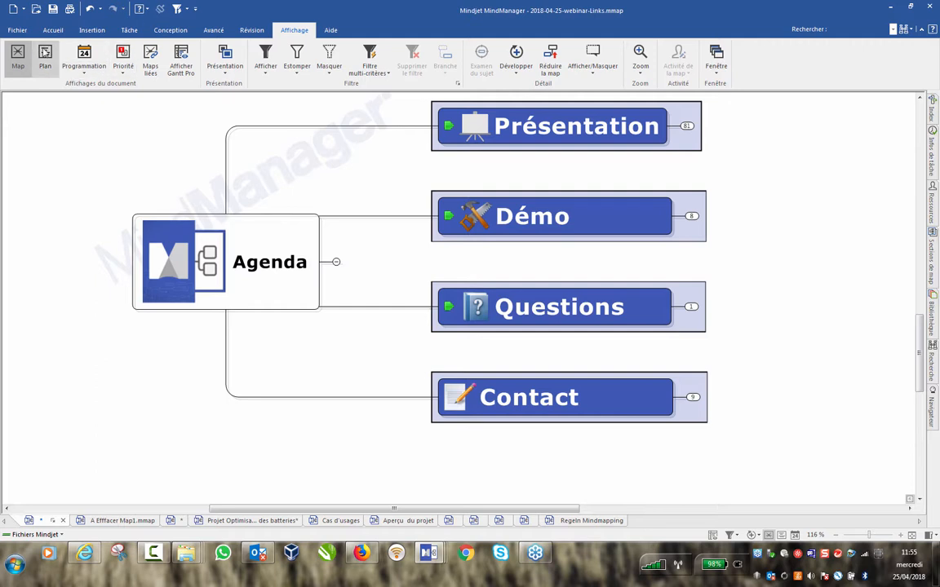
click(53, 30)
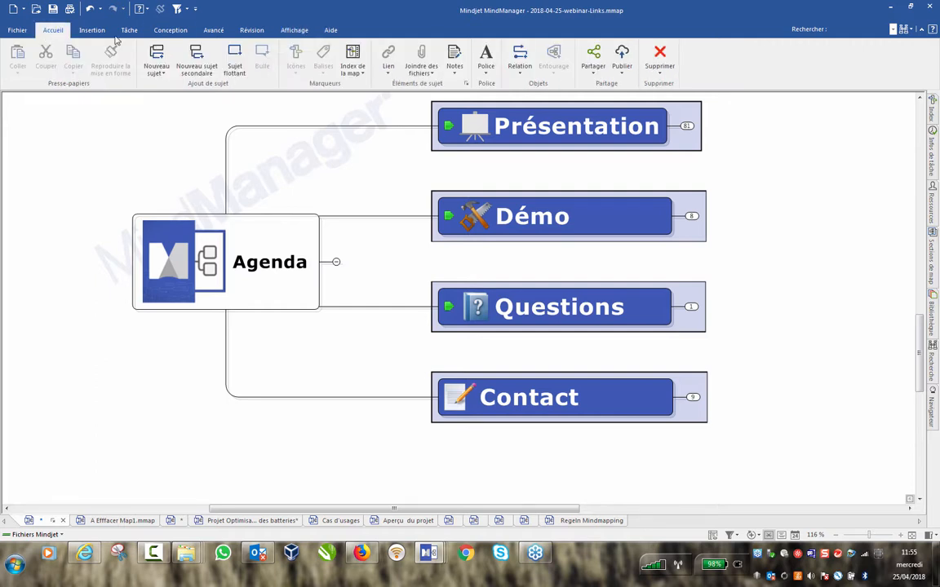
Start a new Publication privée of the webinar map and copy the generated share link.
click(623, 62)
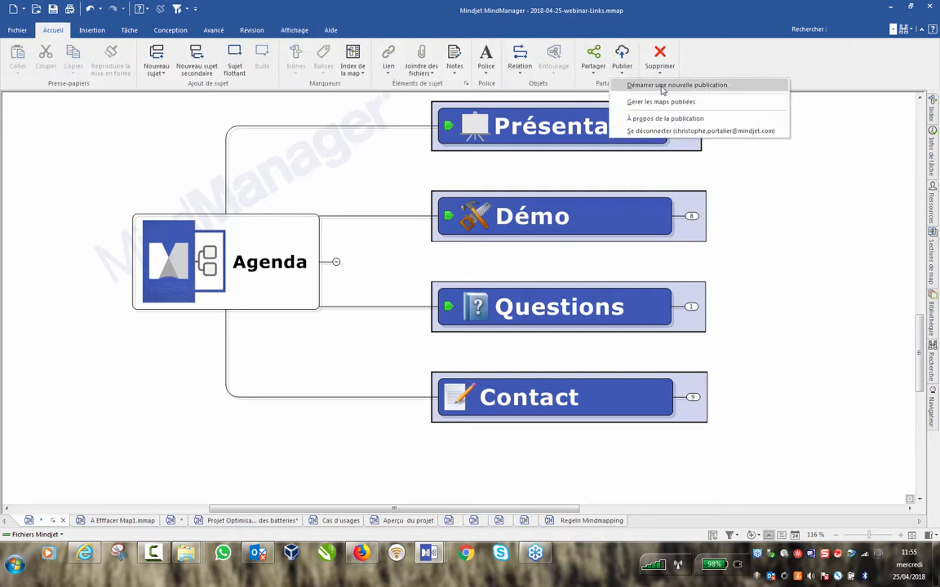
click(663, 87)
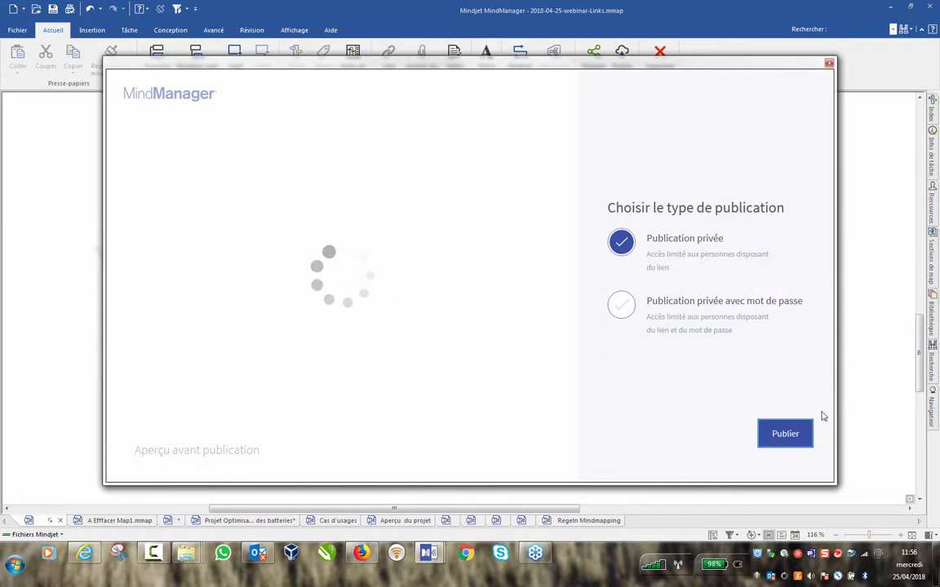
click(785, 438)
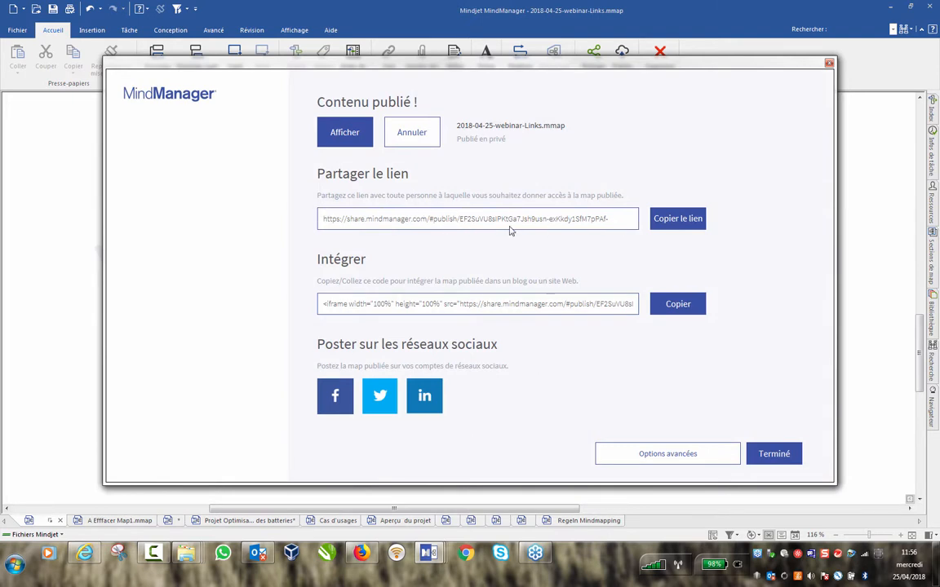
click(465, 221)
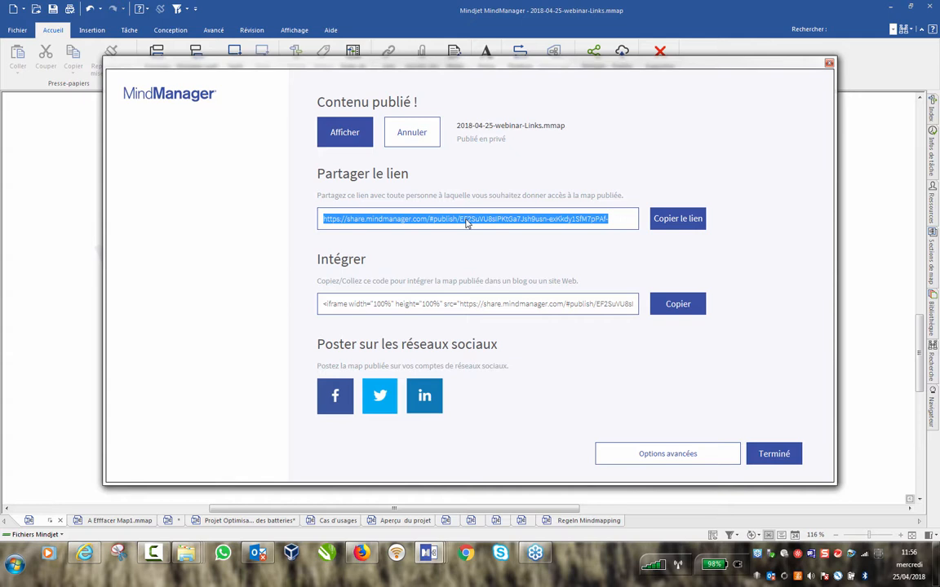
click(665, 219)
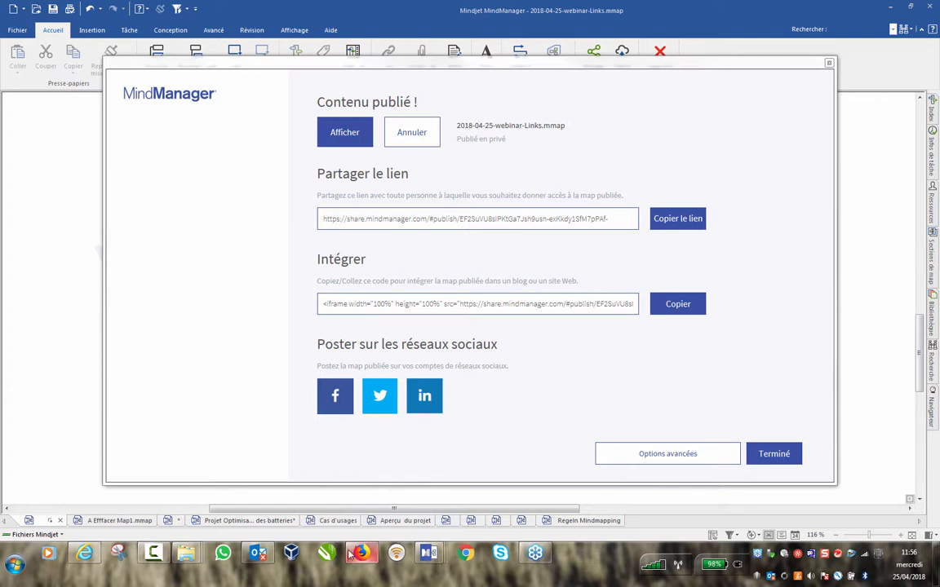
Open the copied share link in a new Chrome window to load the published map.
click(467, 555)
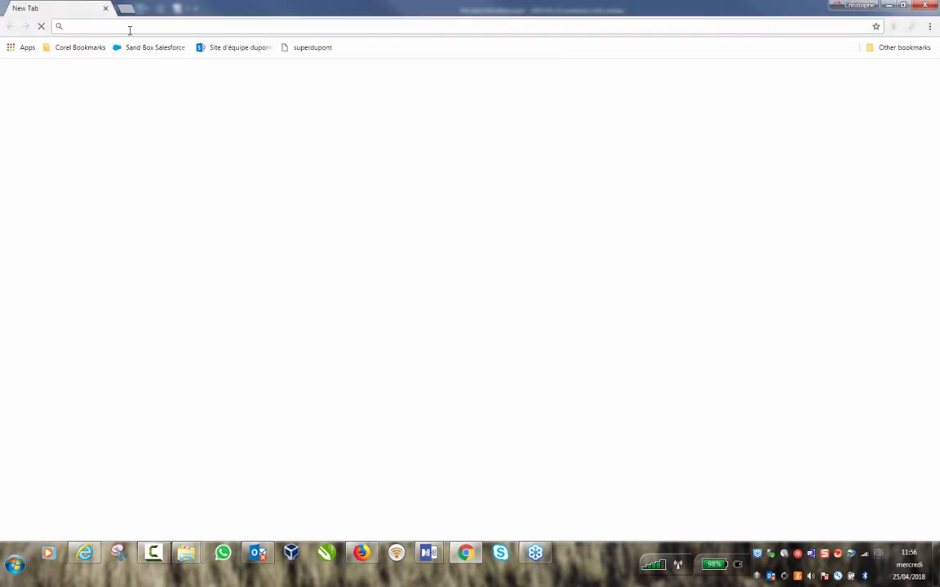
key(Return)
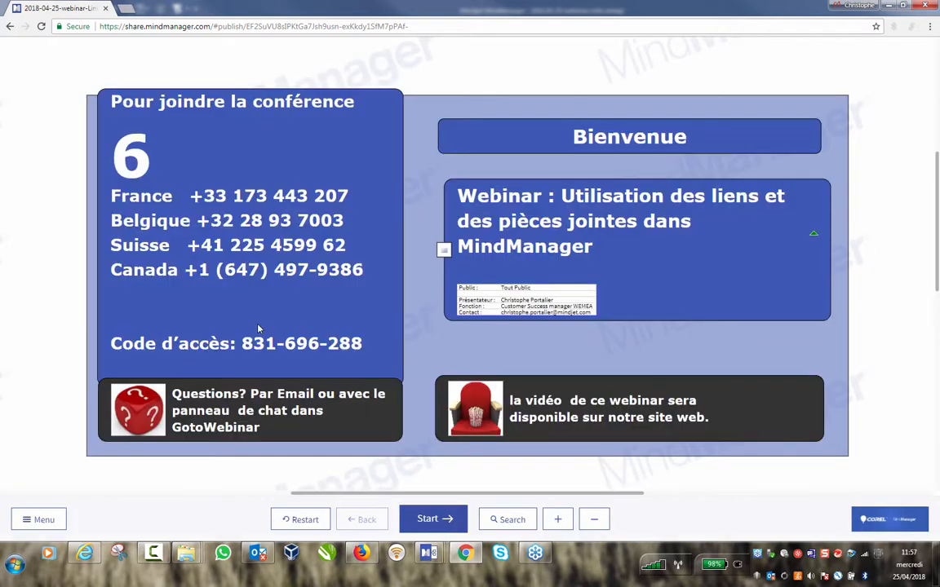
key(alt+Tab)
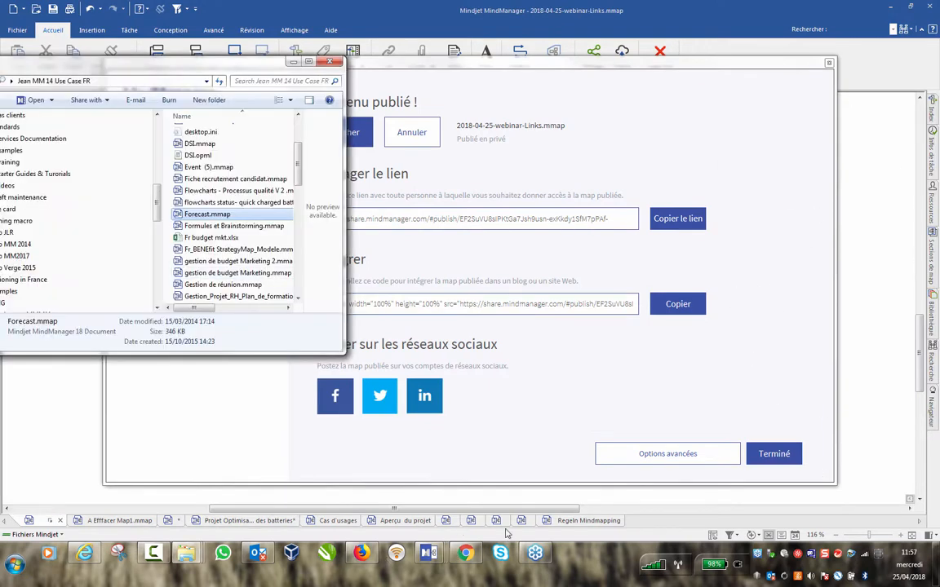
Expand Agenda and Démo in the web viewer, then minimise Chrome.
click(467, 558)
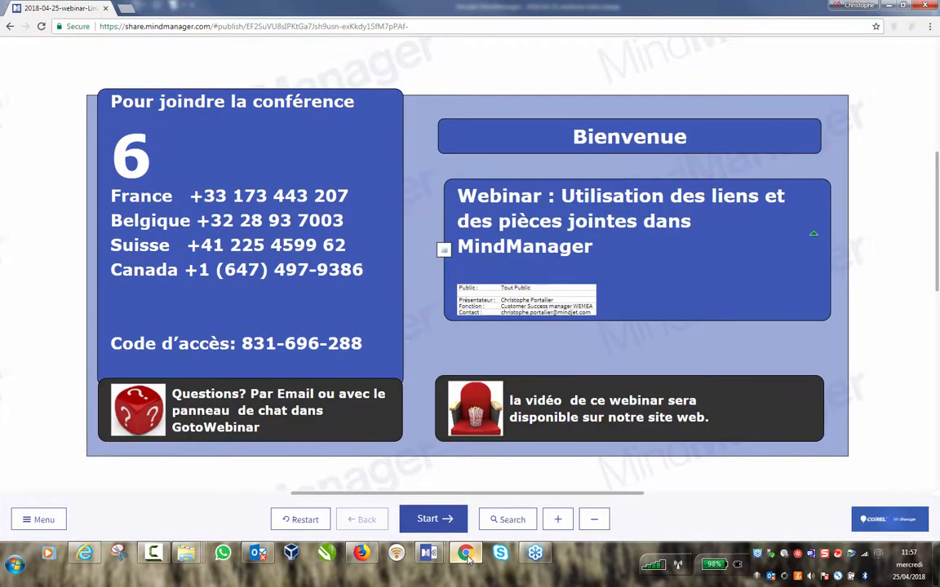
click(467, 558)
click(468, 558)
scroll(937, 342, down, 1)
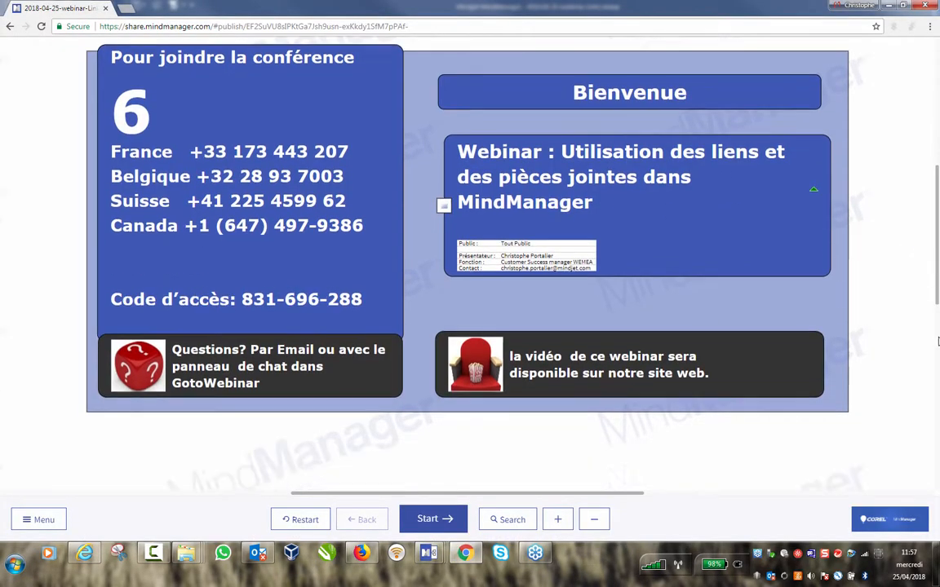
scroll(937, 342, down, 3)
click(264, 372)
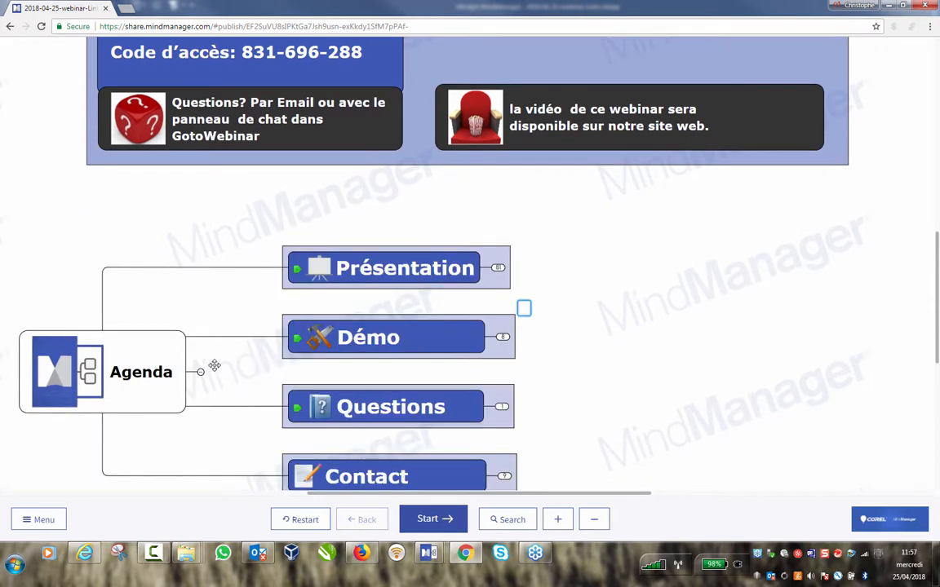
click(449, 335)
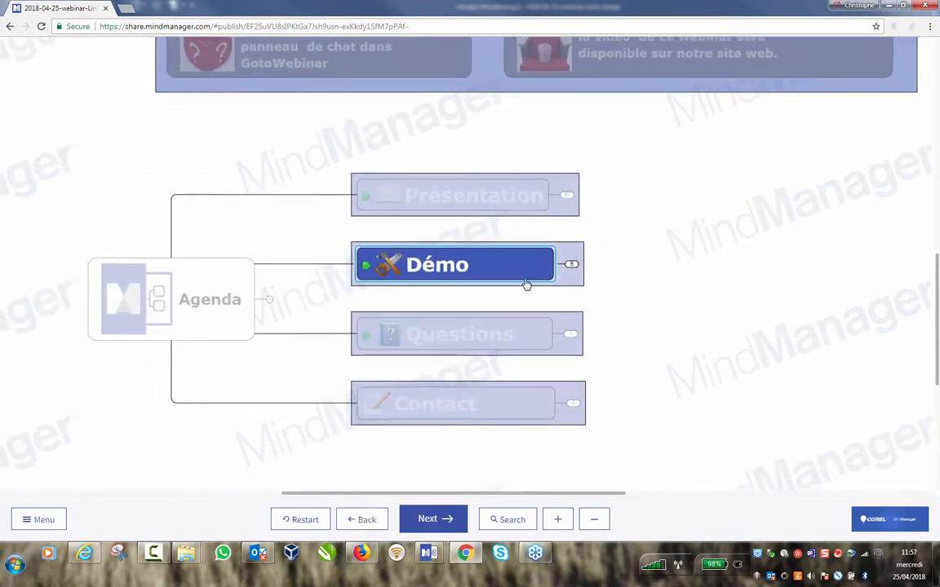
click(571, 264)
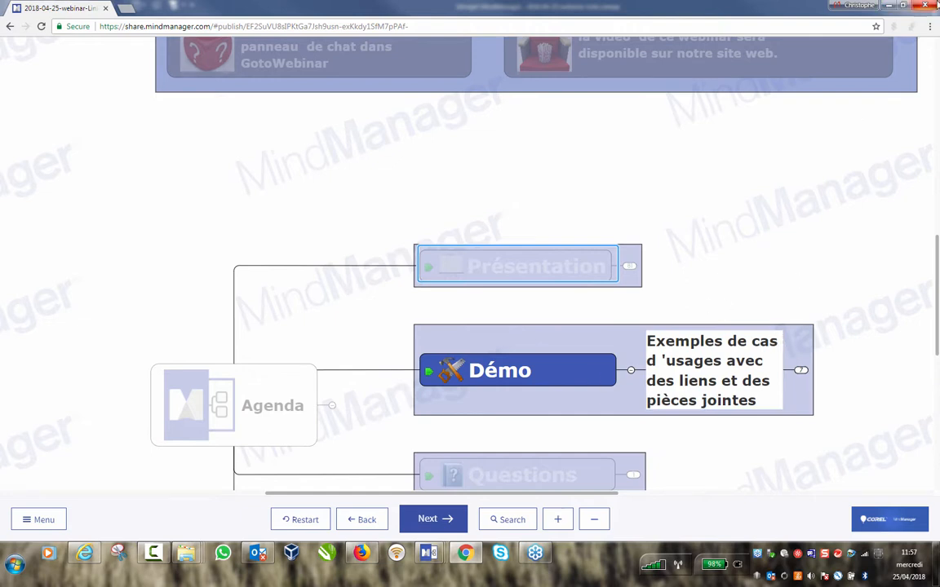
click(888, 5)
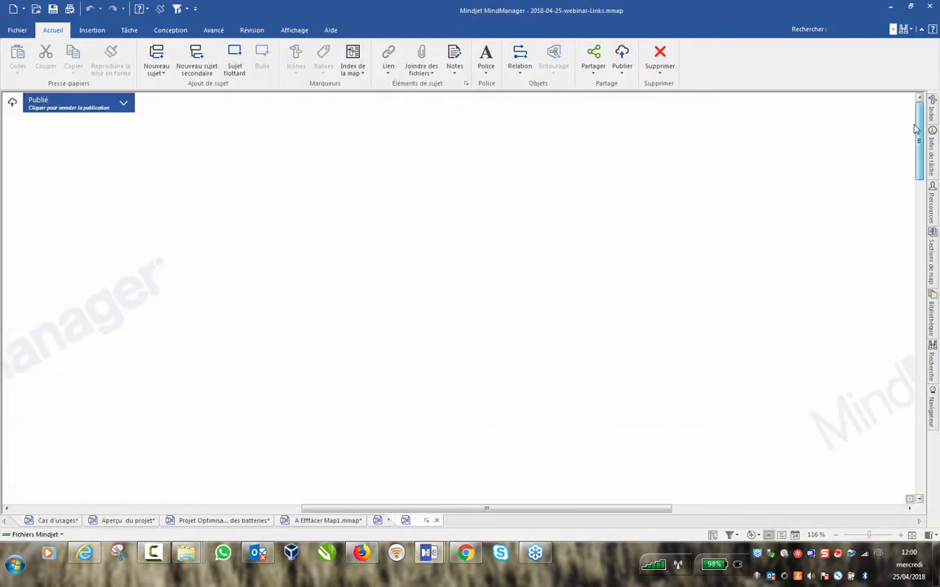
Add a Floating Topic above the conference panels and check the Publié banner's publication options.
scroll(936, 220, down, 5)
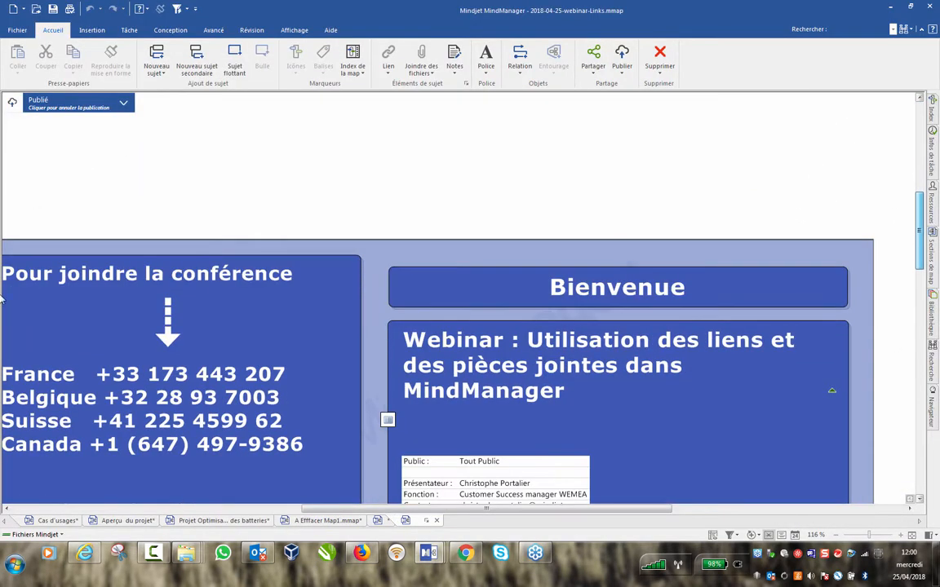
double_click(173, 177)
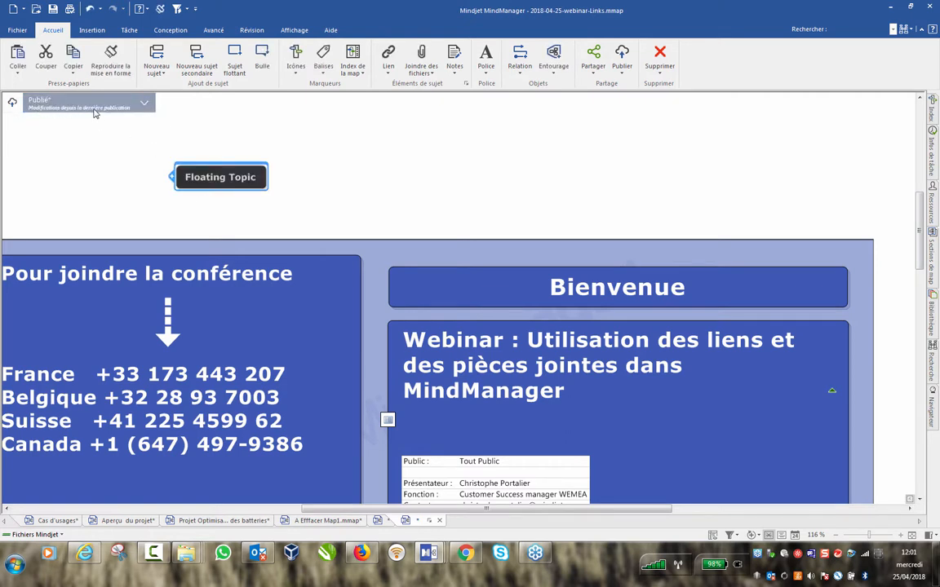
click(140, 101)
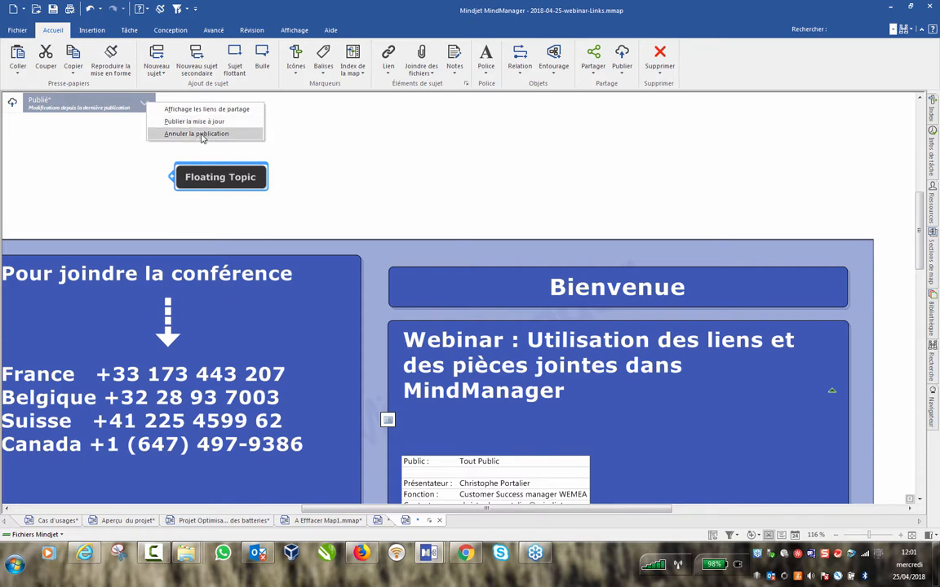
click(399, 184)
click(622, 57)
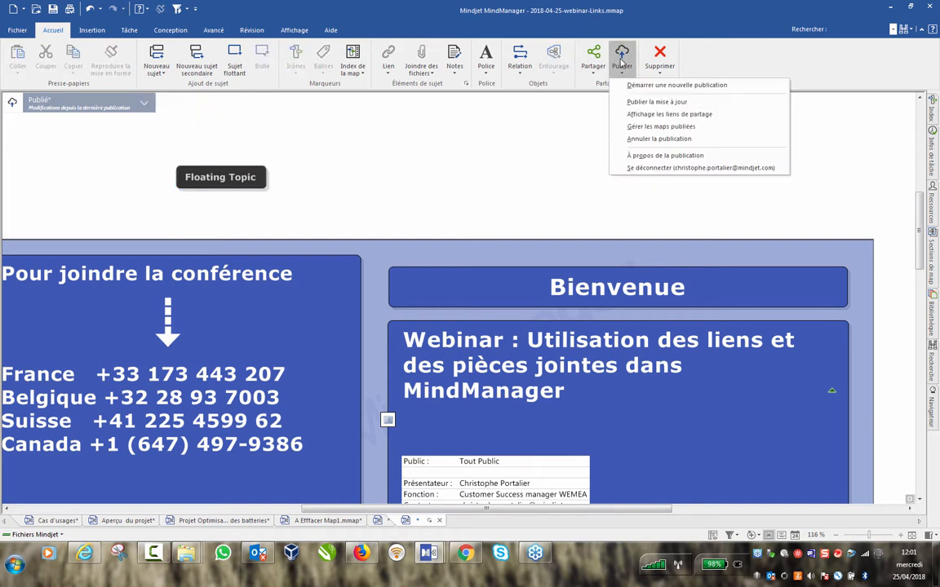
Review the Mes fichiers publiés list and the webinar publication's options, then close the list.
click(668, 128)
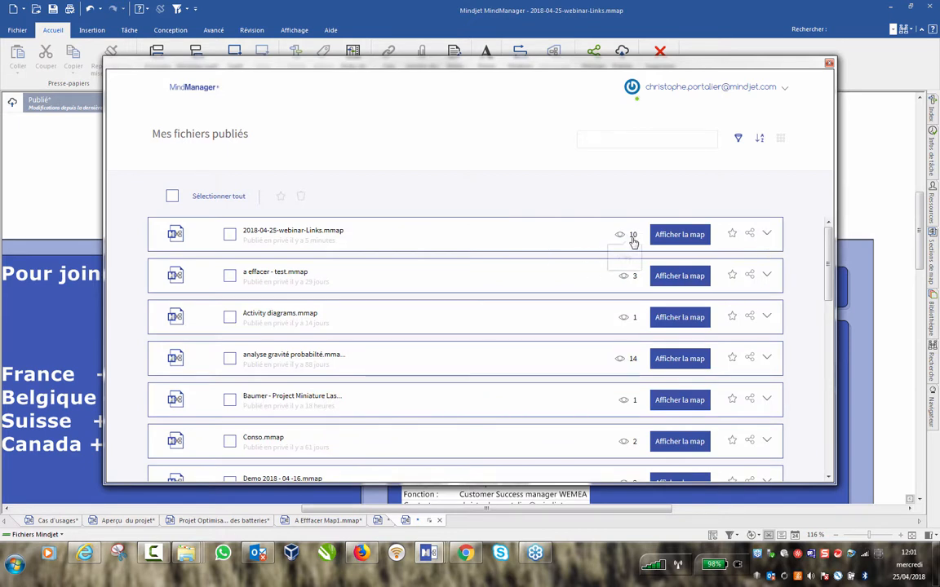
click(768, 235)
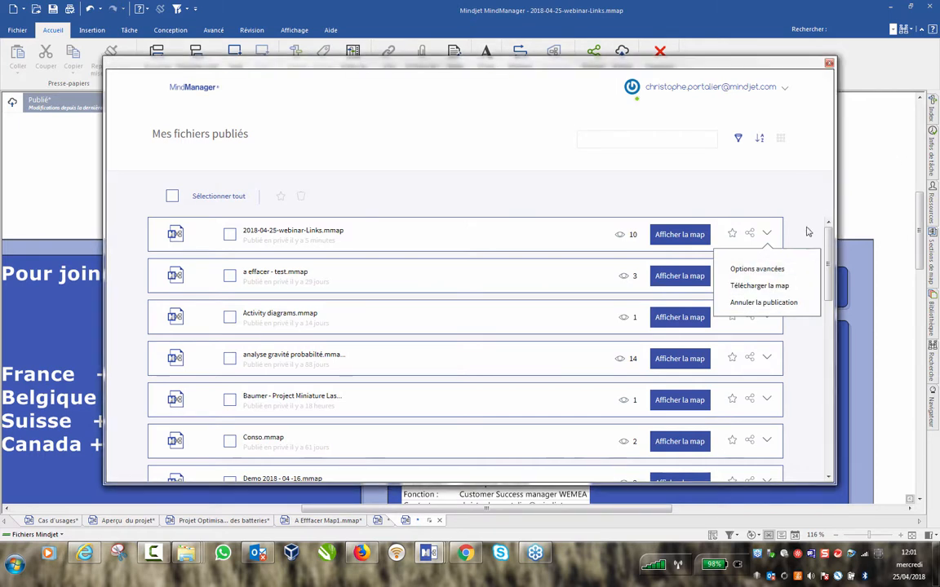
click(817, 159)
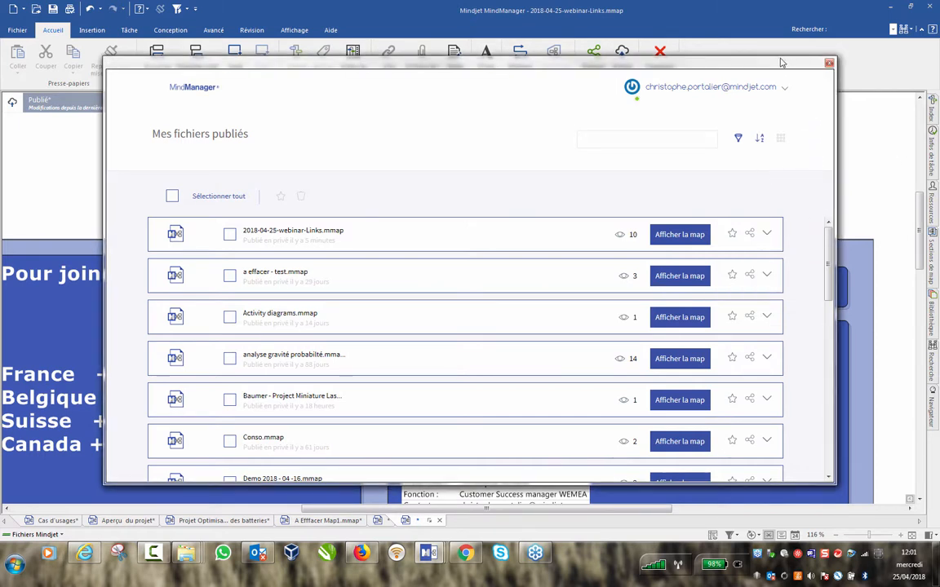
click(829, 63)
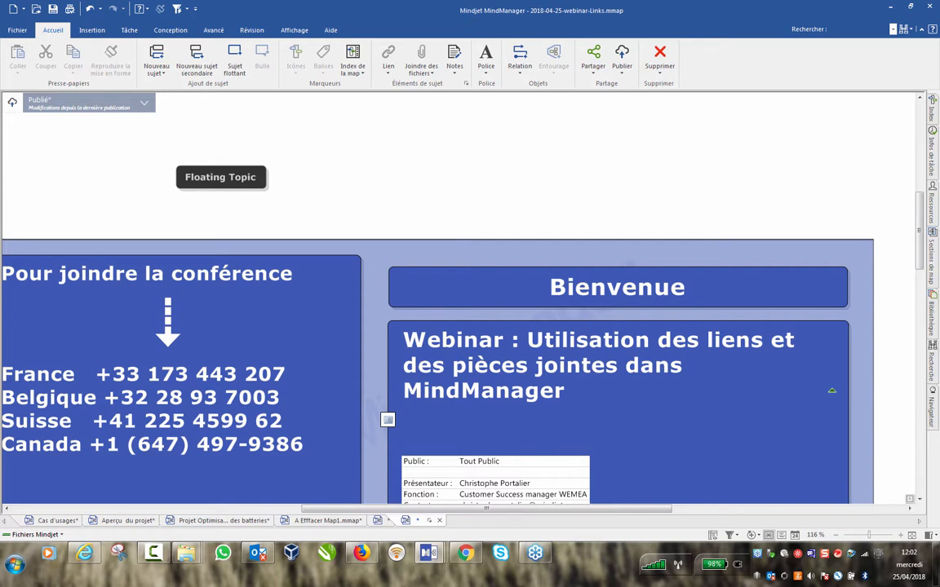
Attach the Brainstorming map part Catégoriser - AnalyseFFPM to the Floating Topic.
click(932, 259)
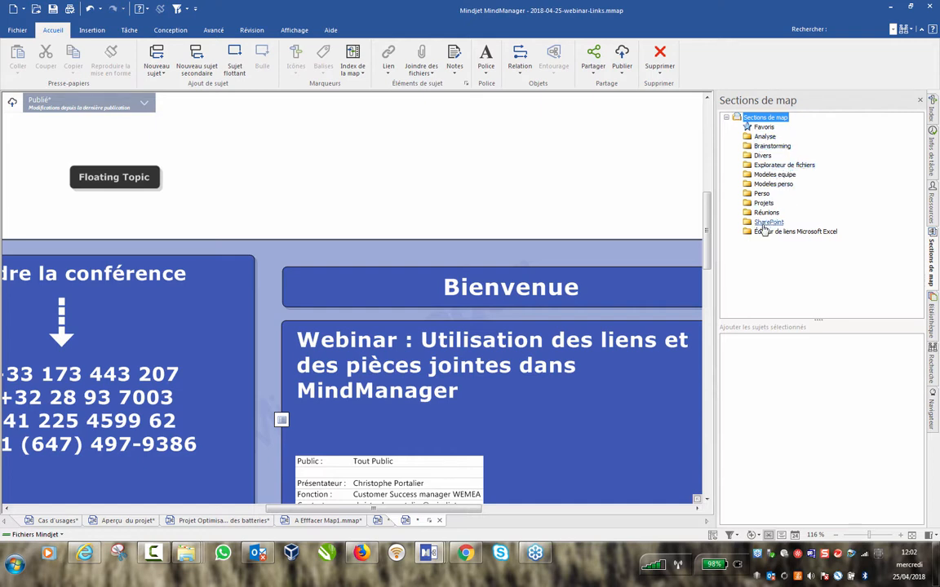
click(772, 146)
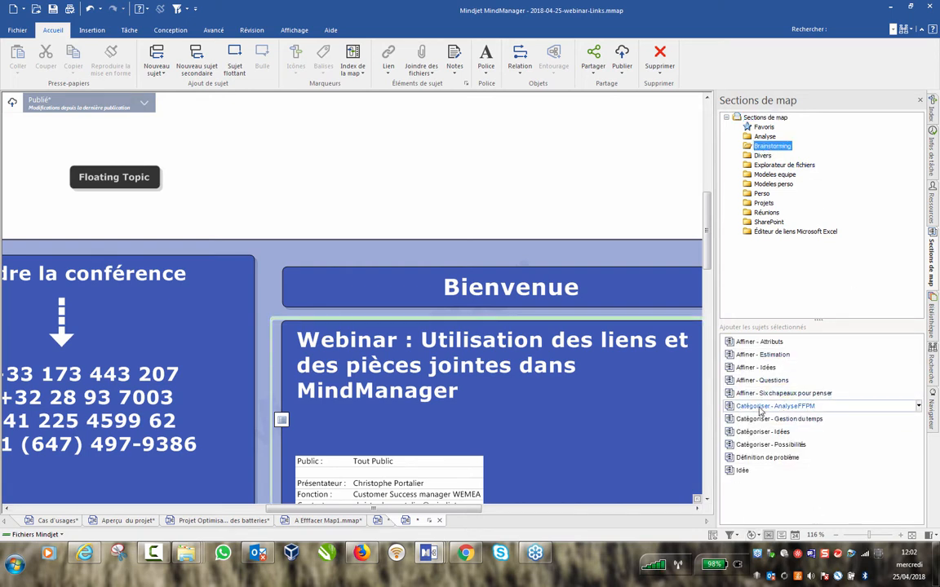
mouse_move(758, 410)
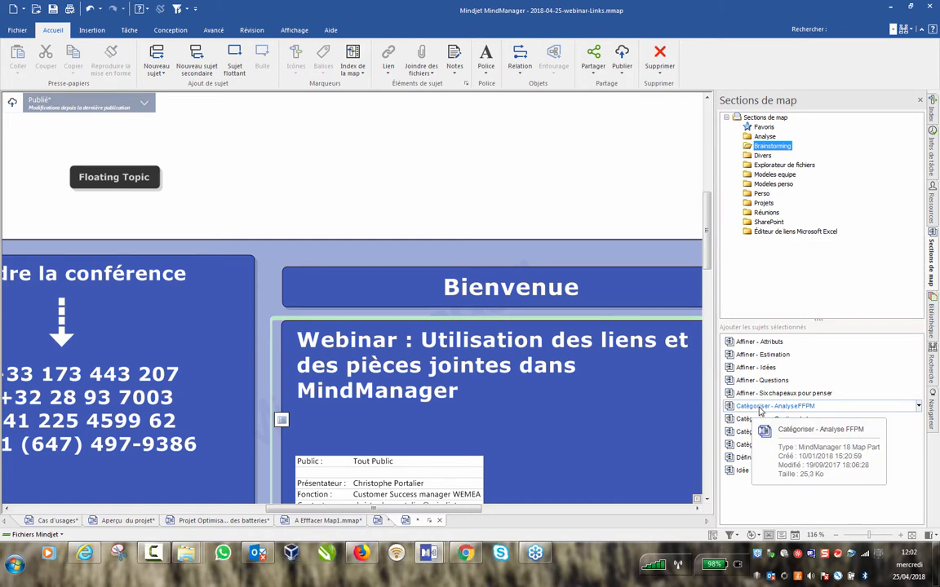
drag(759, 410, 139, 180)
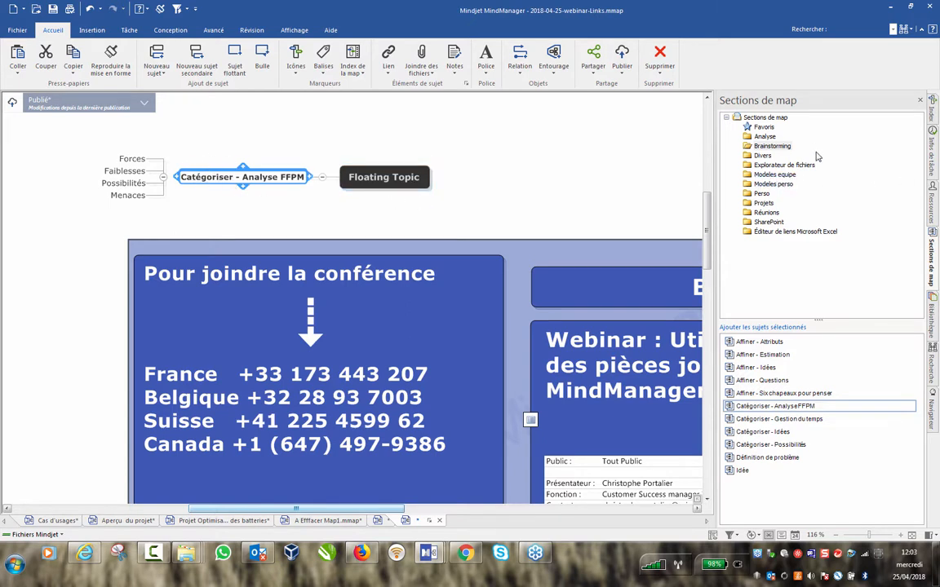
Save the Floating Topic as a map part in the Perso folder and close the pane.
click(764, 194)
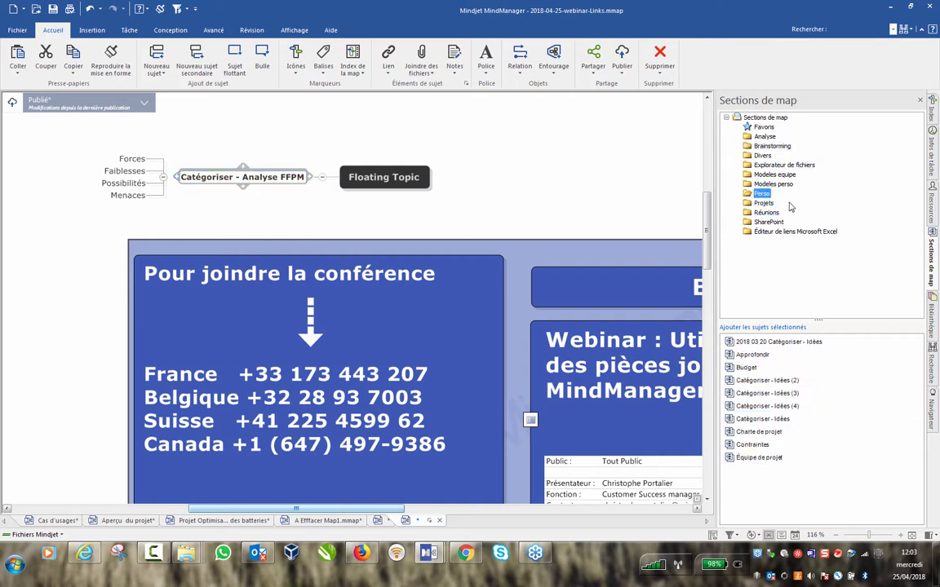
drag(389, 178, 782, 490)
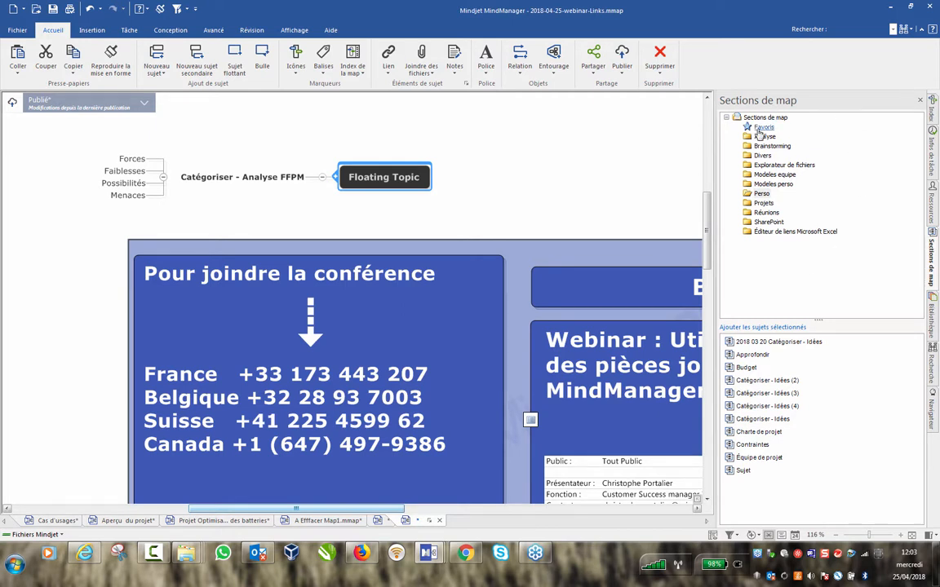
click(921, 100)
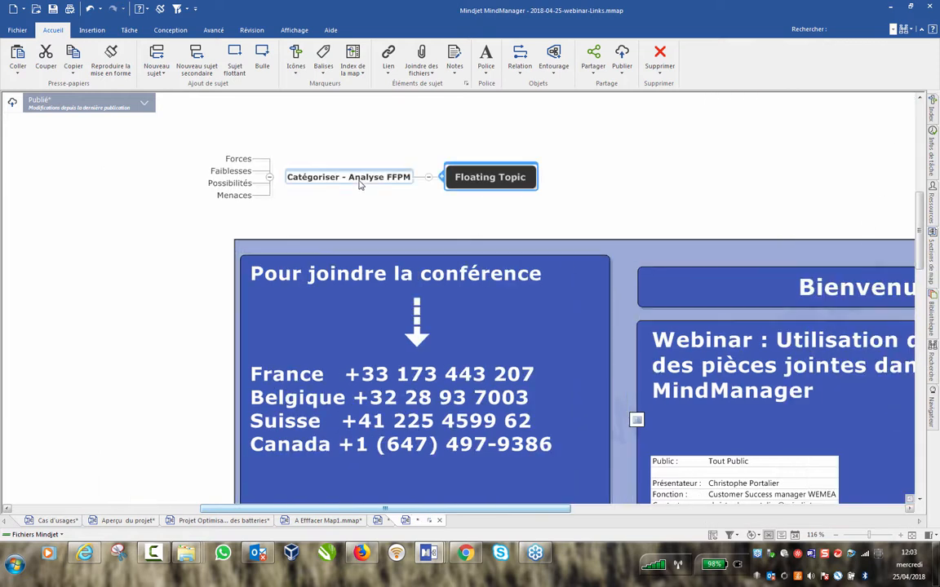
Search library images for 'dossier' and drop the brown filing-cabinet image on the upper Floating Topic.
click(933, 314)
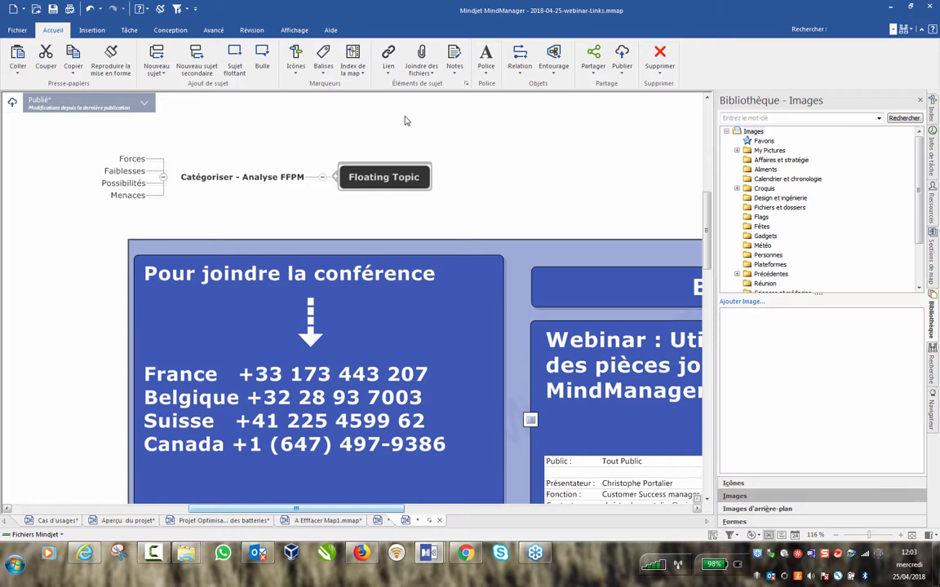
click(371, 164)
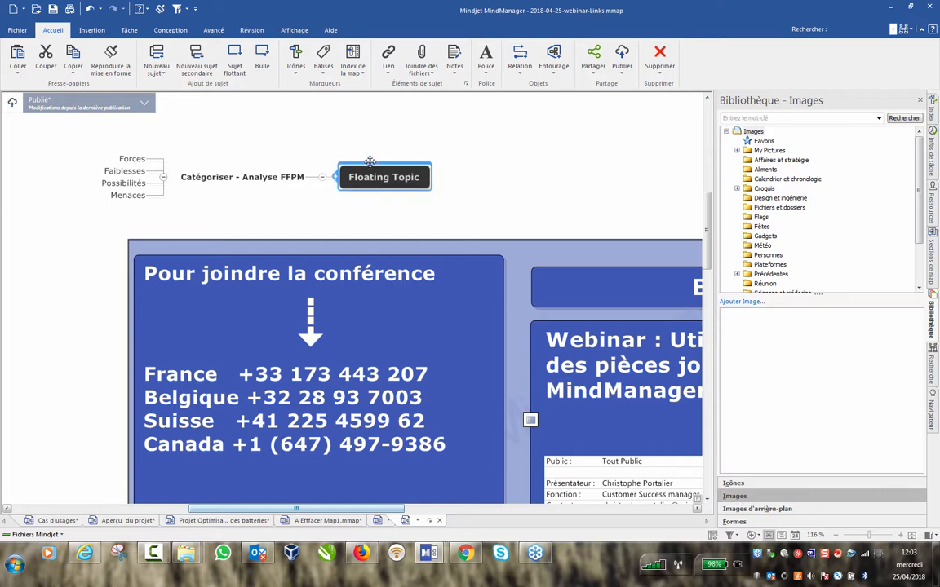
click(770, 118)
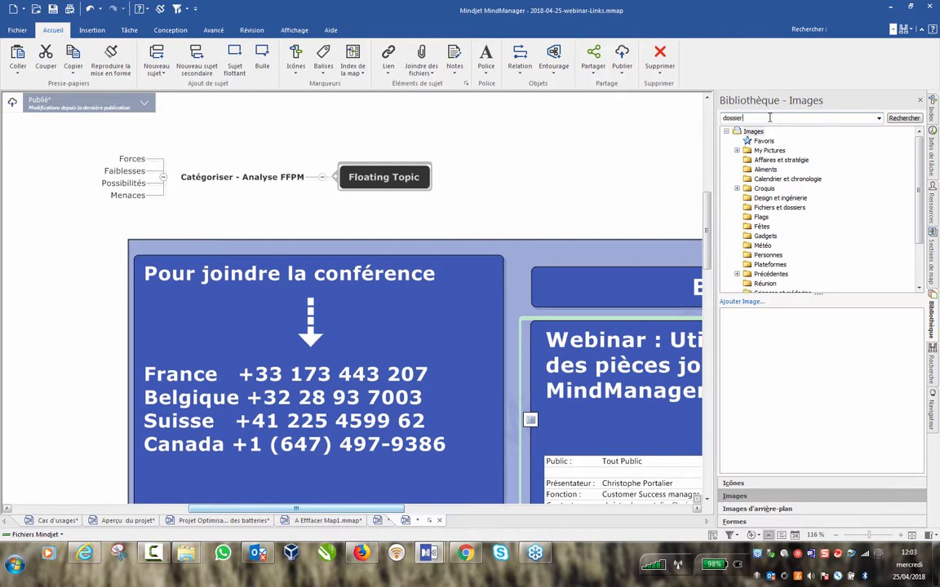
key(Return)
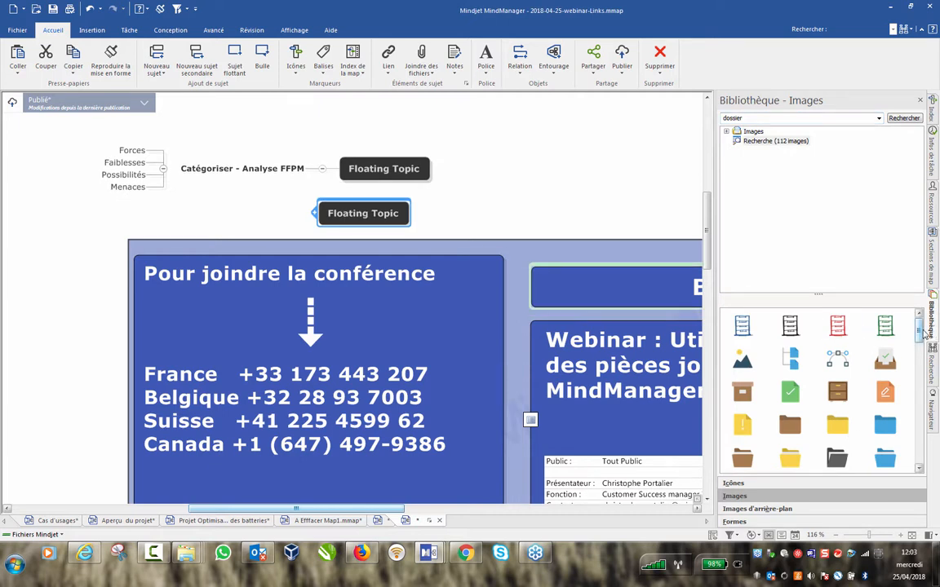
scroll(920, 343, down, 1)
scroll(920, 344, down, 2)
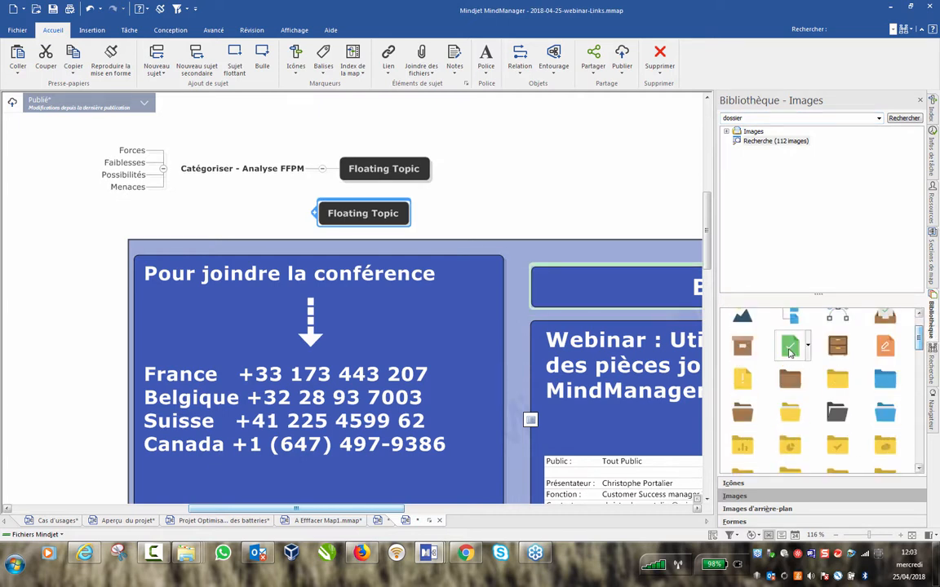
drag(844, 348, 362, 176)
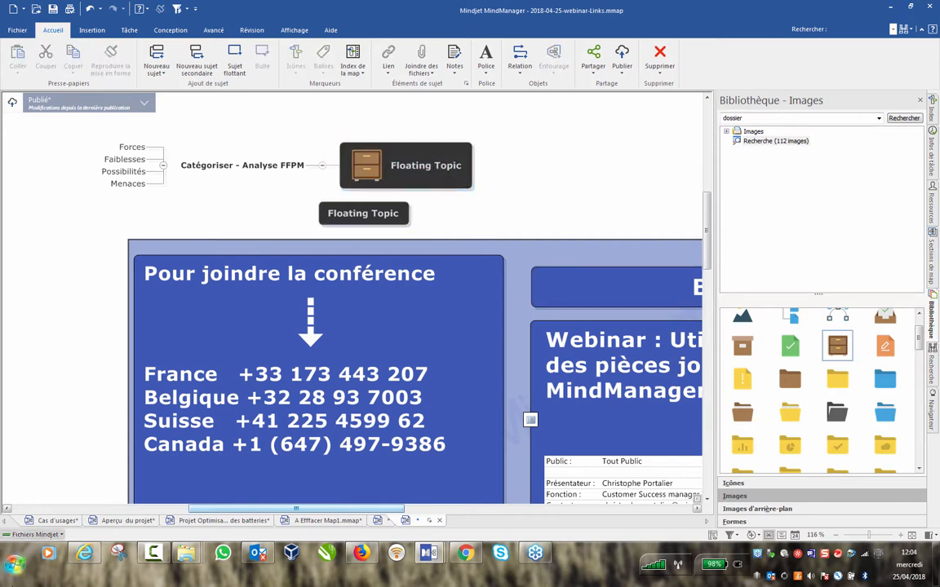
Open the Pictures library in a new Explorer window positioned beside the map.
right_click(186, 554)
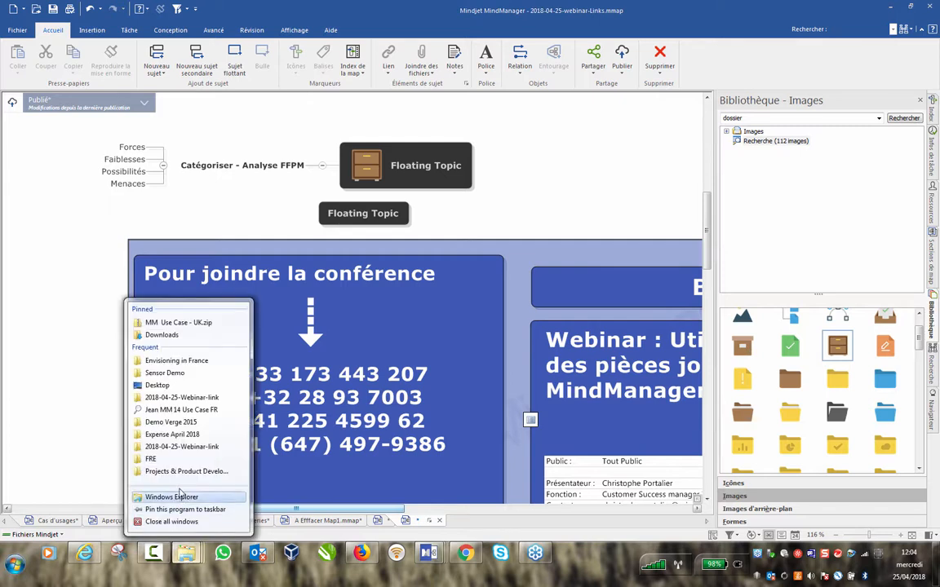
click(173, 496)
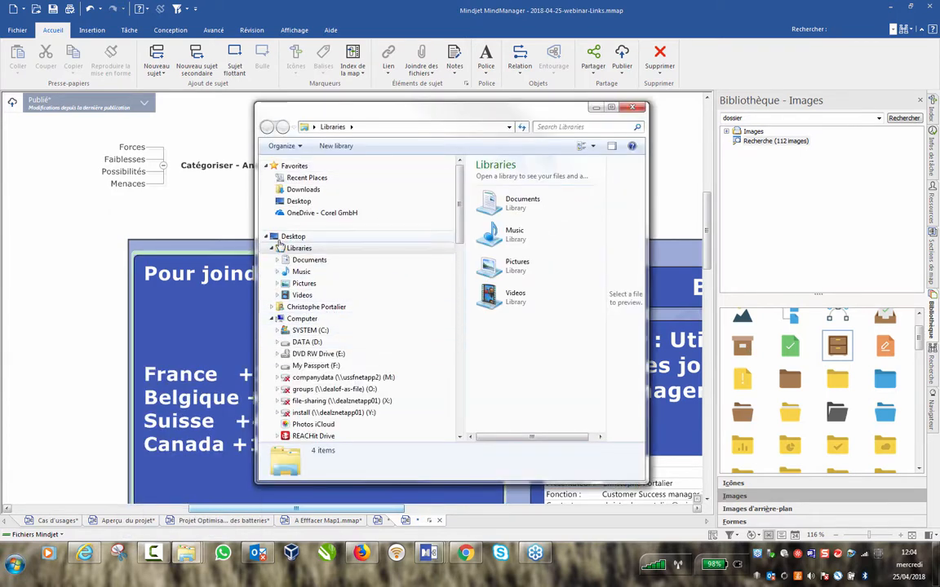
click(306, 284)
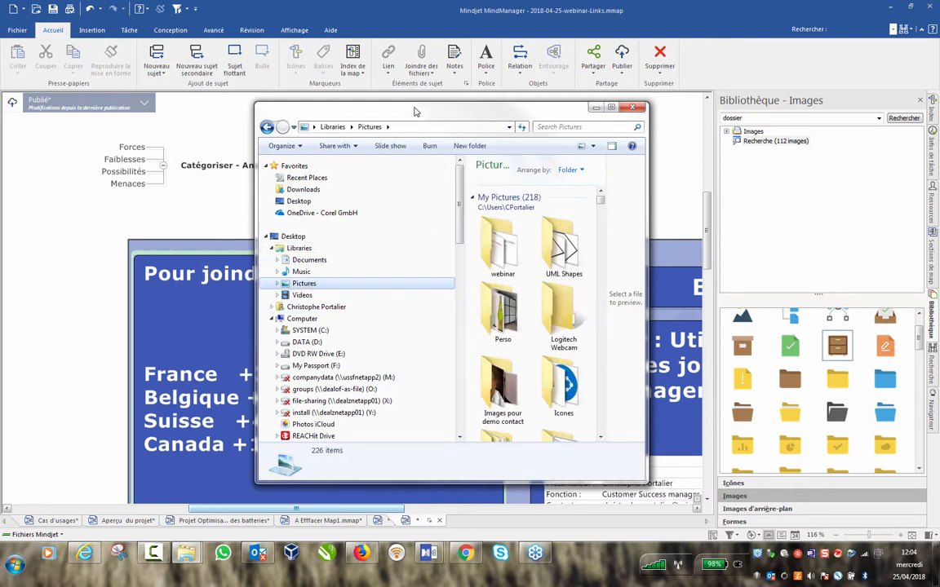
drag(415, 109, 324, 82)
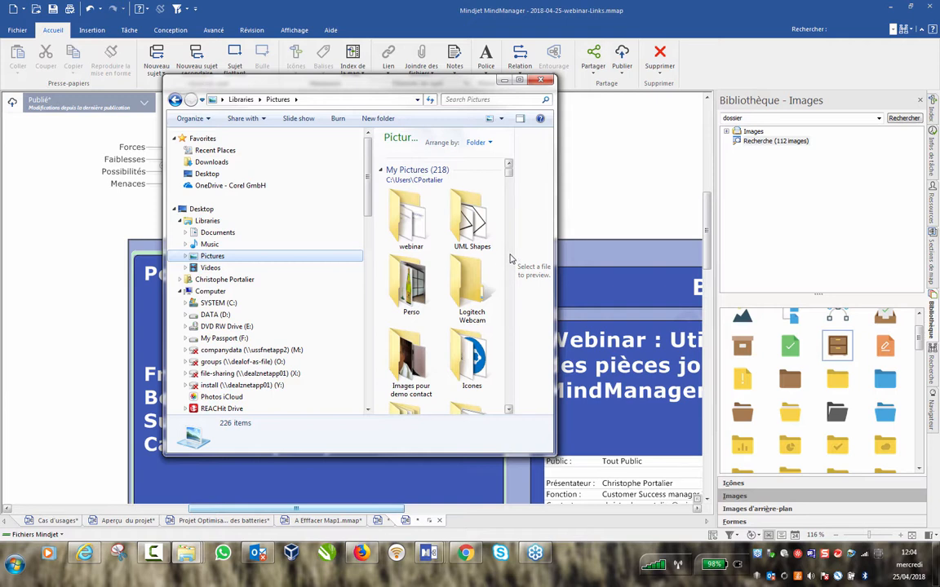
scroll(518, 253, down, 10)
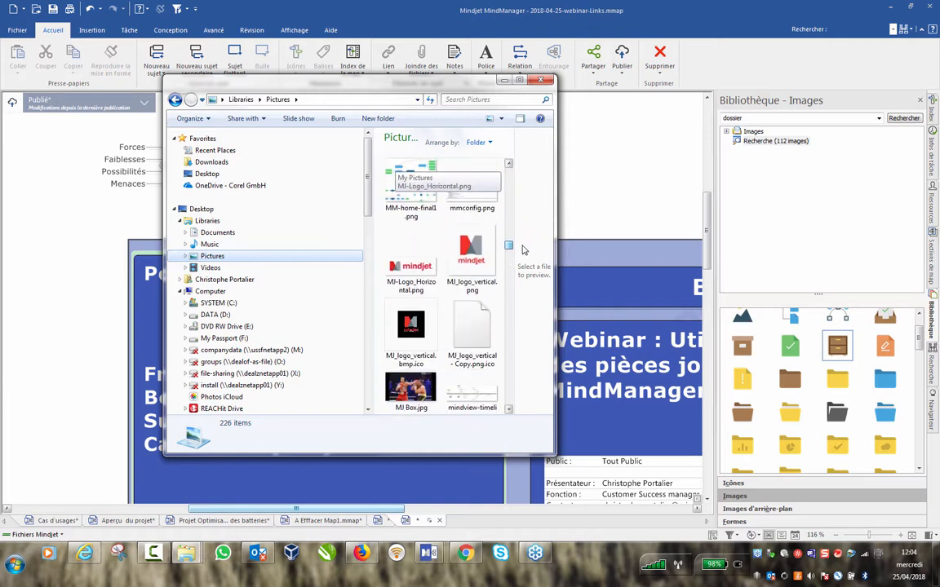
drag(523, 246, 535, 284)
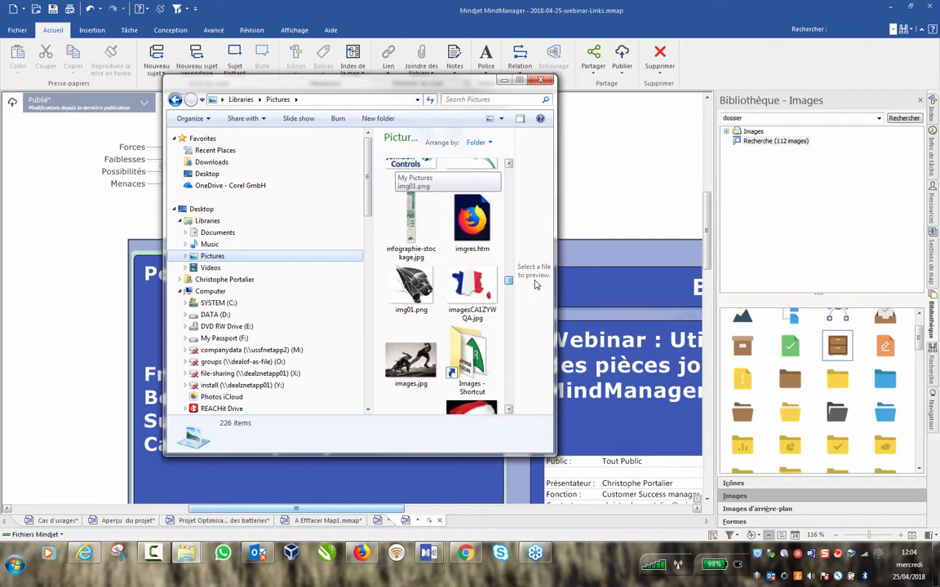
drag(374, 79, 745, 70)
Add images.jpg as the lower Floating Topic's image and close the image library.
click(781, 338)
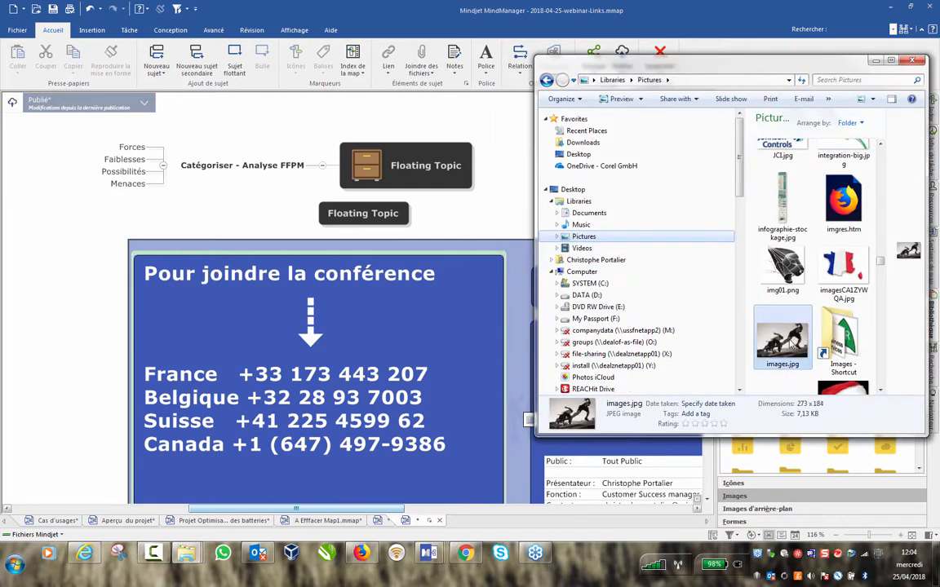
drag(781, 338, 395, 224)
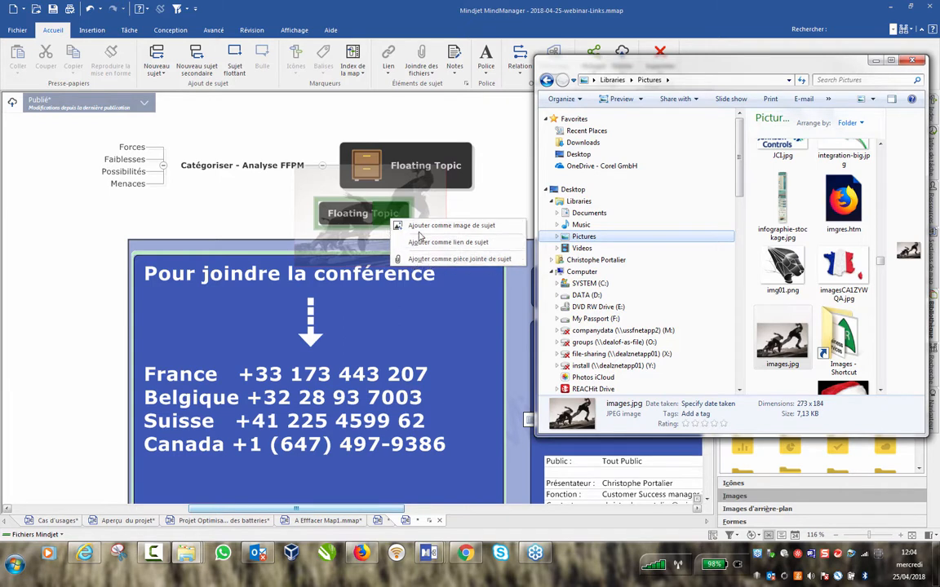
click(472, 227)
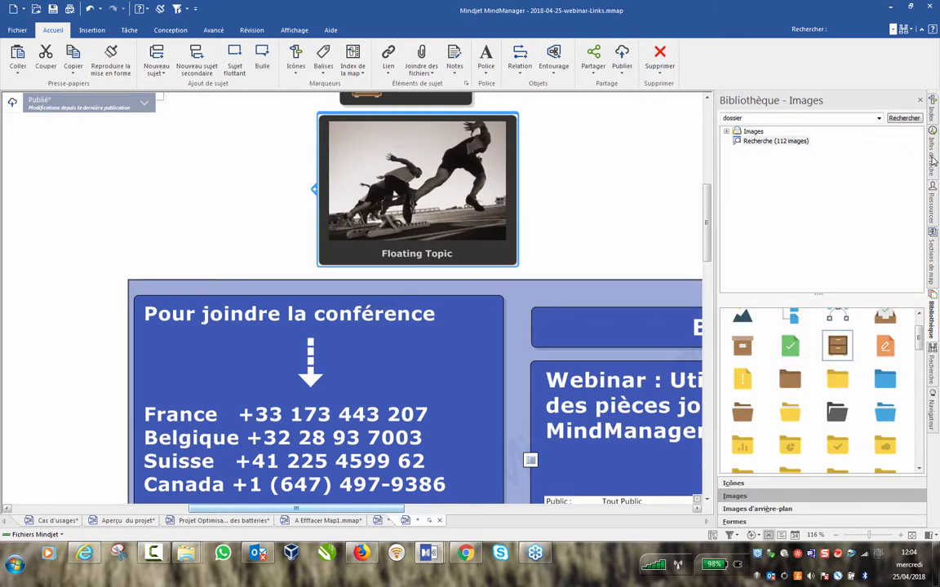
click(920, 100)
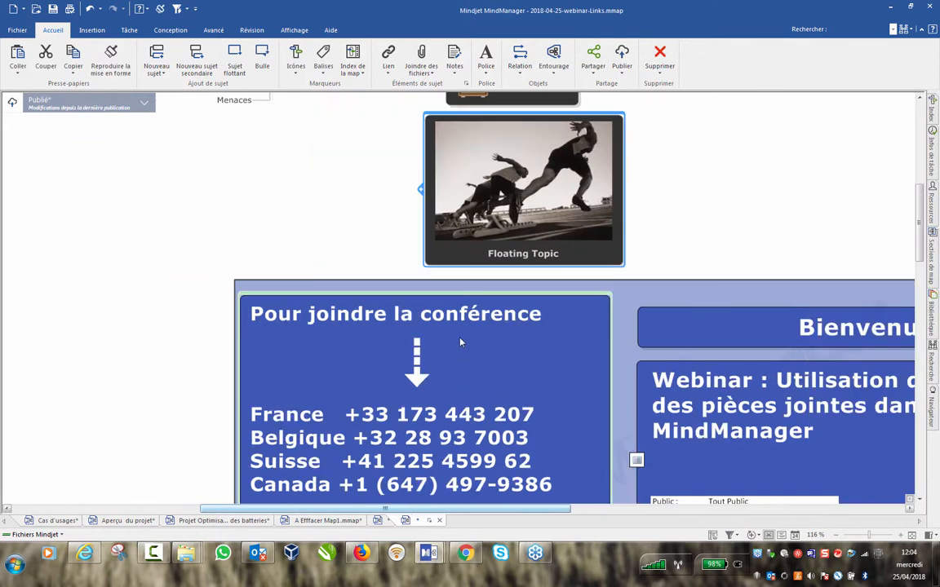
right_click(362, 554)
key(Escape)
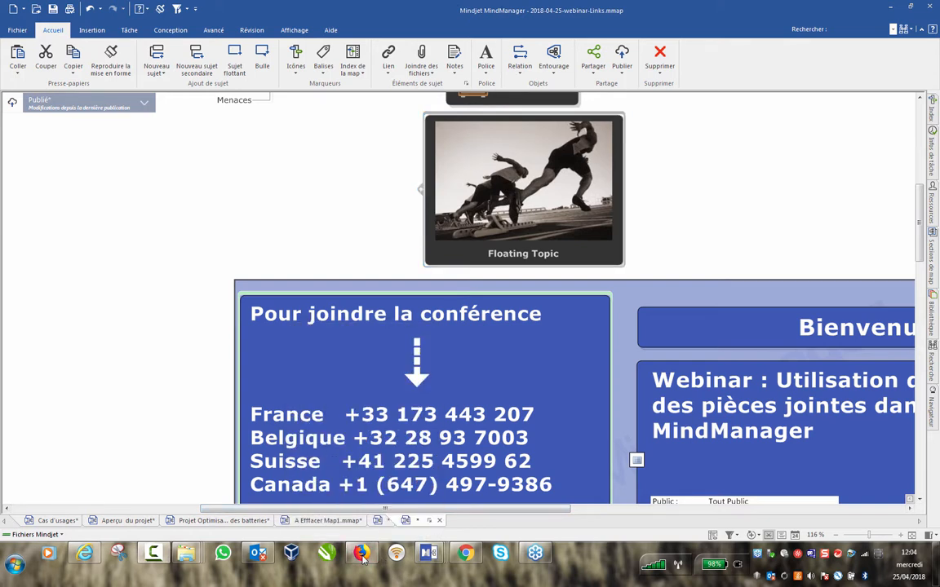
right_click(362, 554)
click(331, 495)
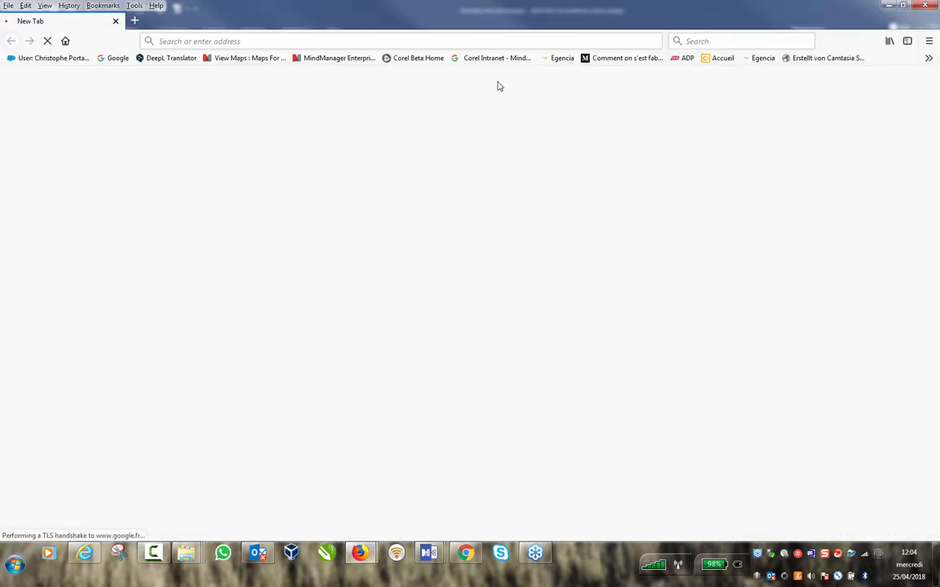
drag(845, 13, 283, 28)
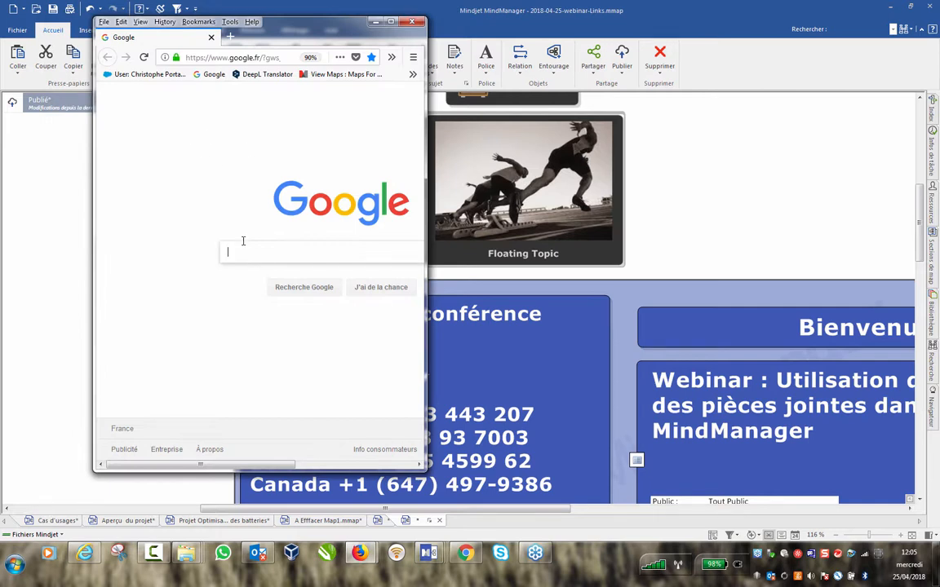
click(224, 56)
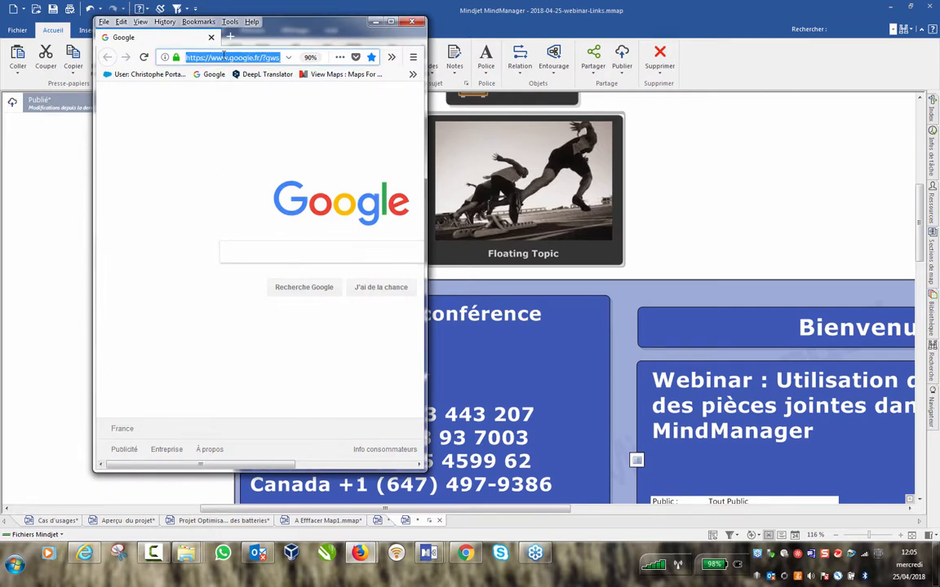
text(min)
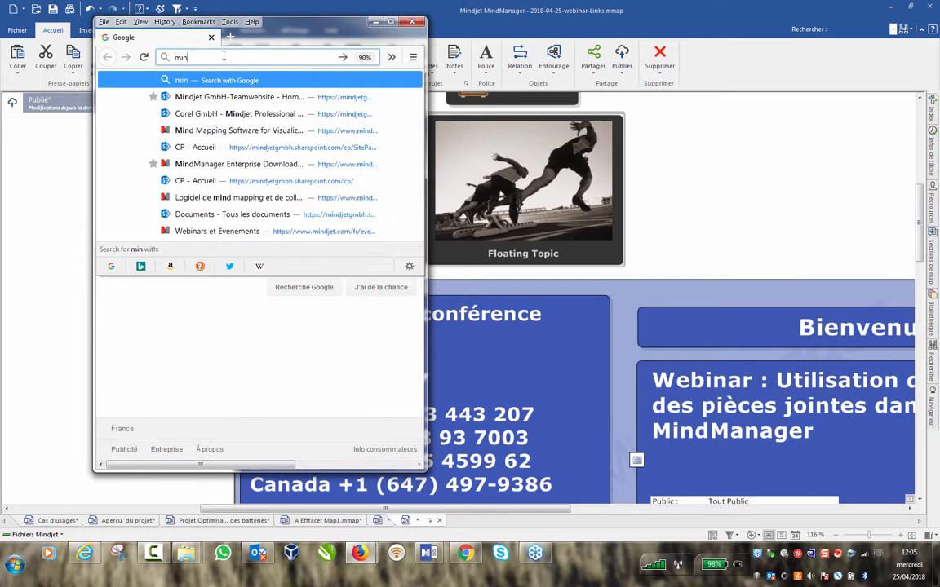
key(BackSpace)
key(BackSpace)
key(BackSpace)
text(www.)
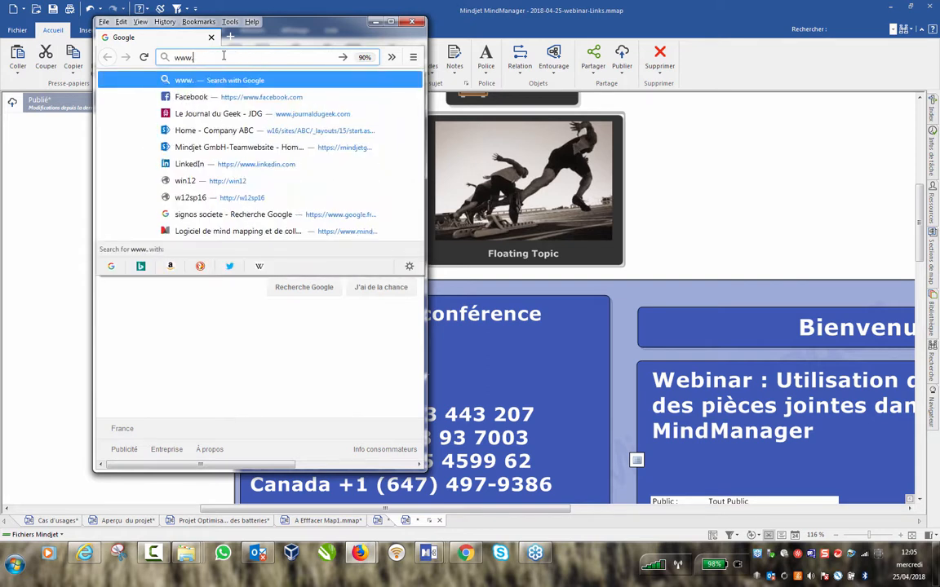
text(mindjet.fr)
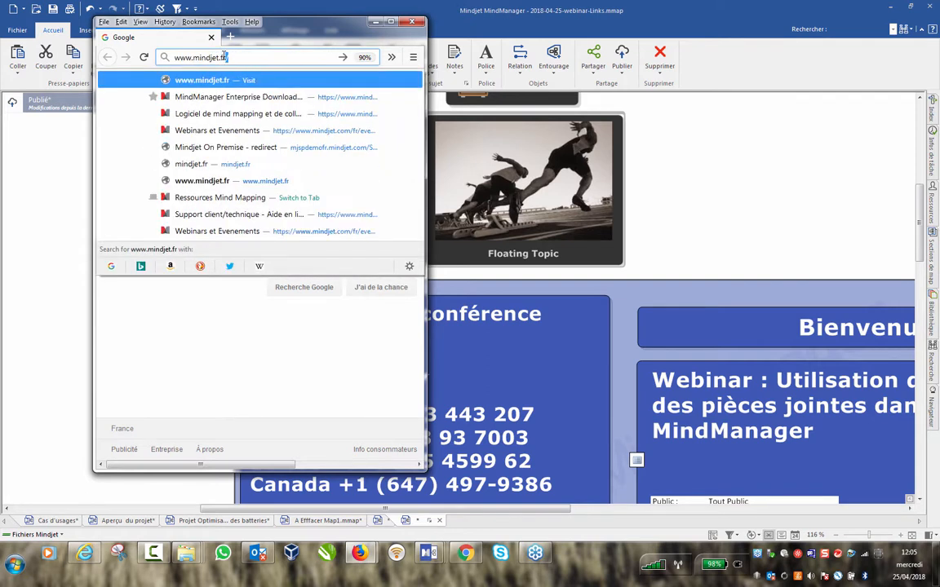
key(Return)
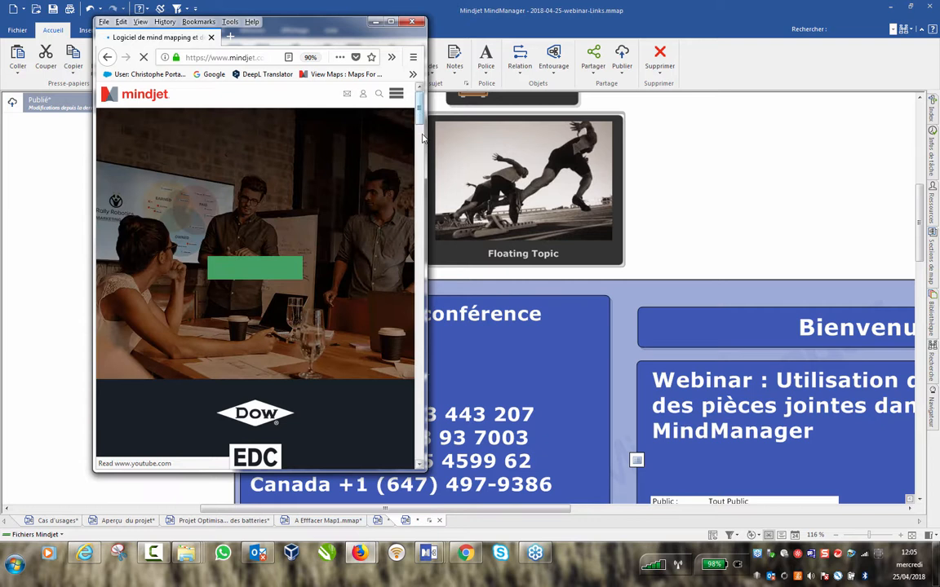
Use the site's monitor mind-map picture as the Floating Topic's image, shrunk to a thumbnail.
drag(420, 117, 421, 186)
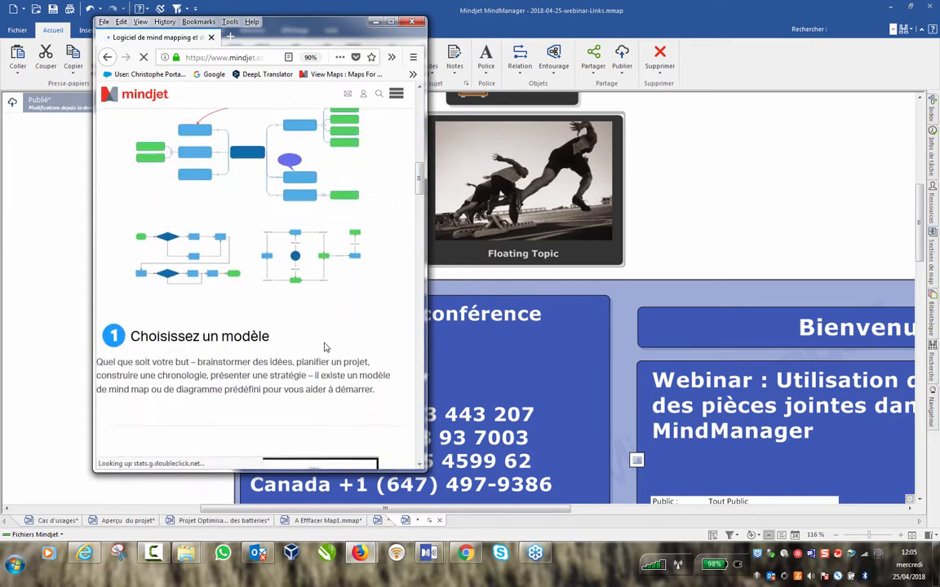
scroll(301, 300, down, 5)
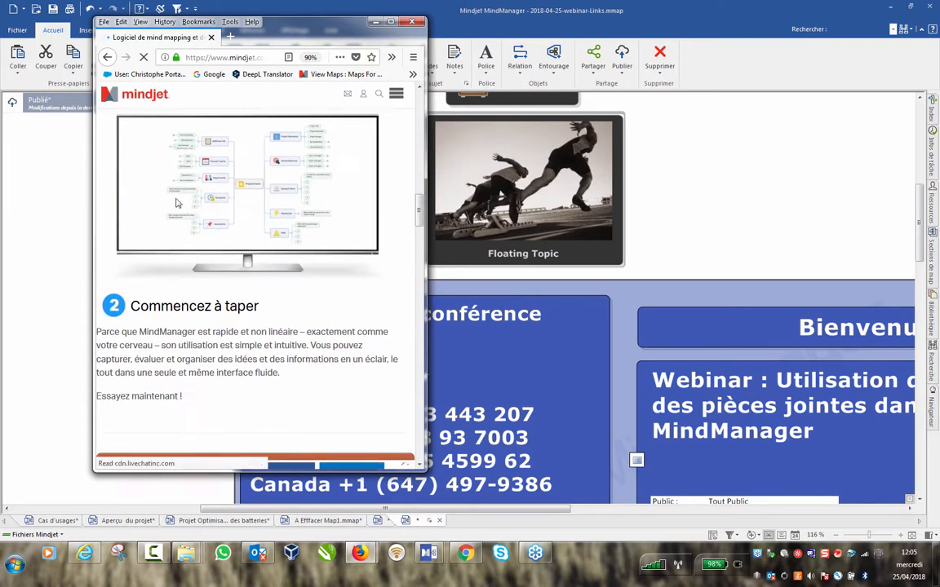
drag(231, 187, 596, 201)
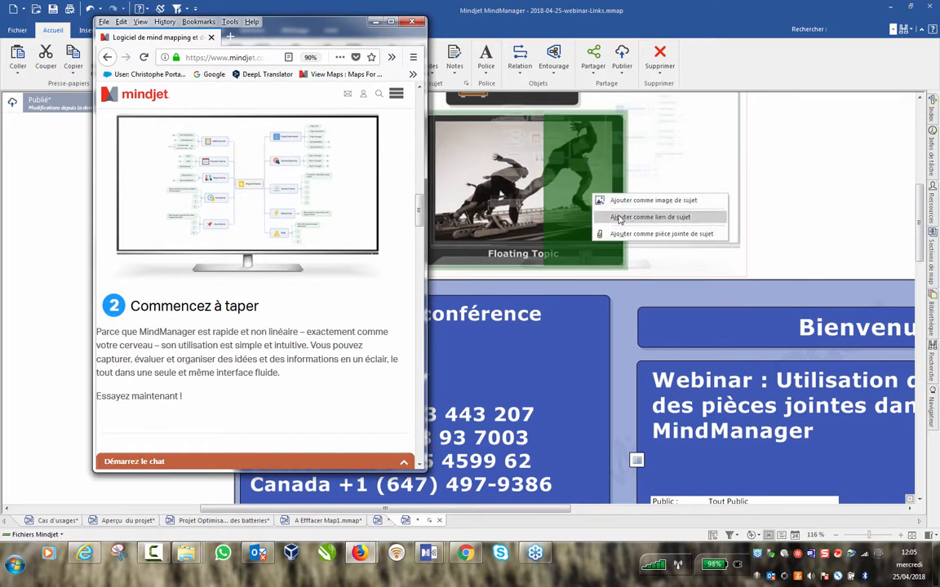
click(653, 199)
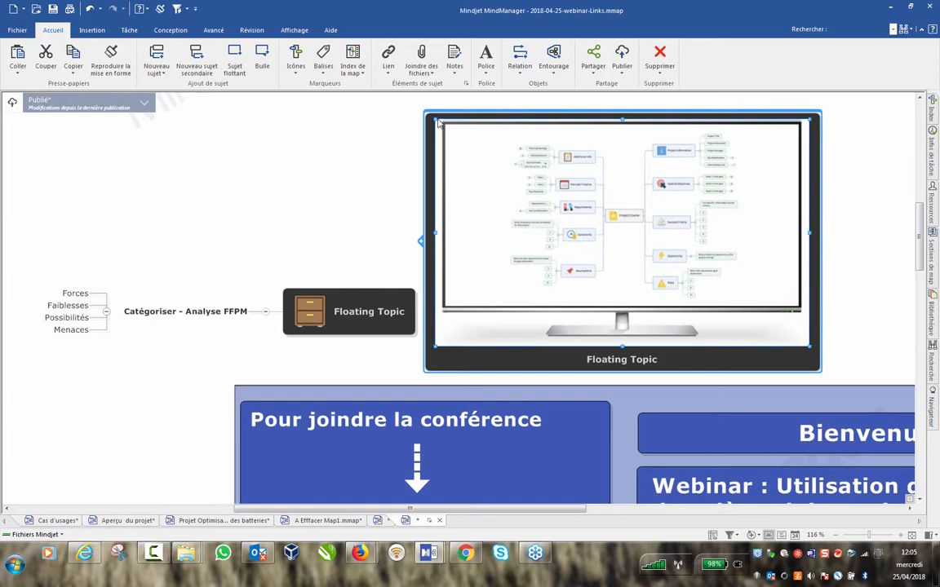
drag(431, 118, 715, 287)
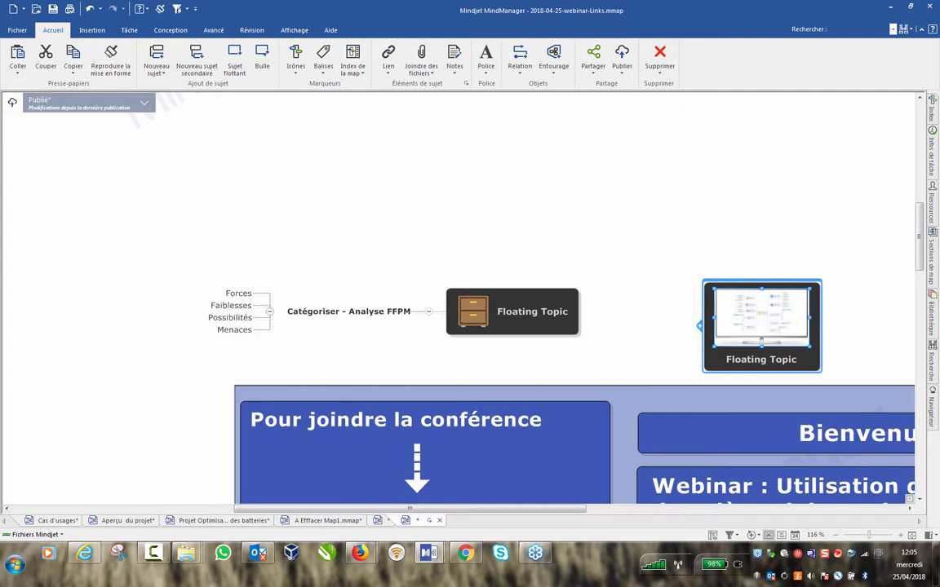